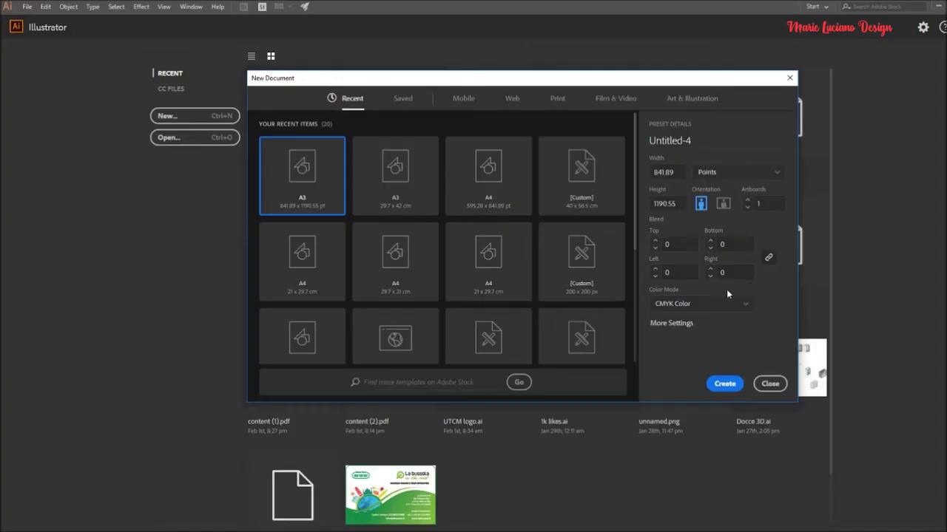
Create a new A3 document named PackTemplate with Centimeters as its units.
{"action": "double_click", "coordinate": [306, 207]}
{"action": "left_click", "coordinate": [704, 137]}
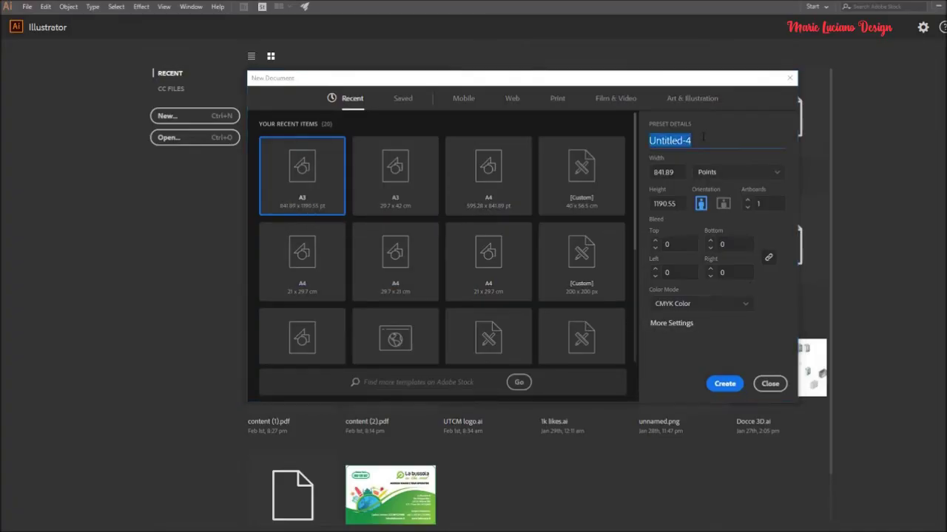
{"action": "type", "text": "PackTemplate"}
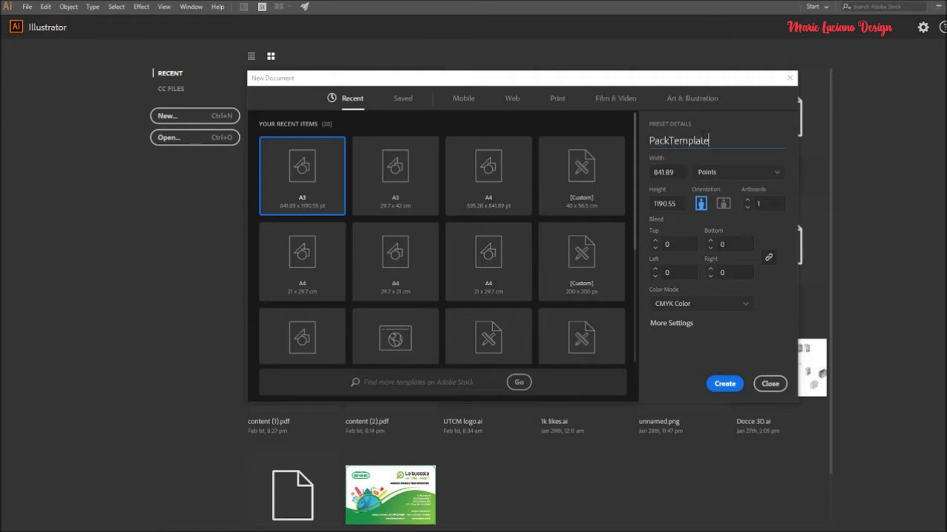
{"action": "left_click", "coordinate": [724, 180]}
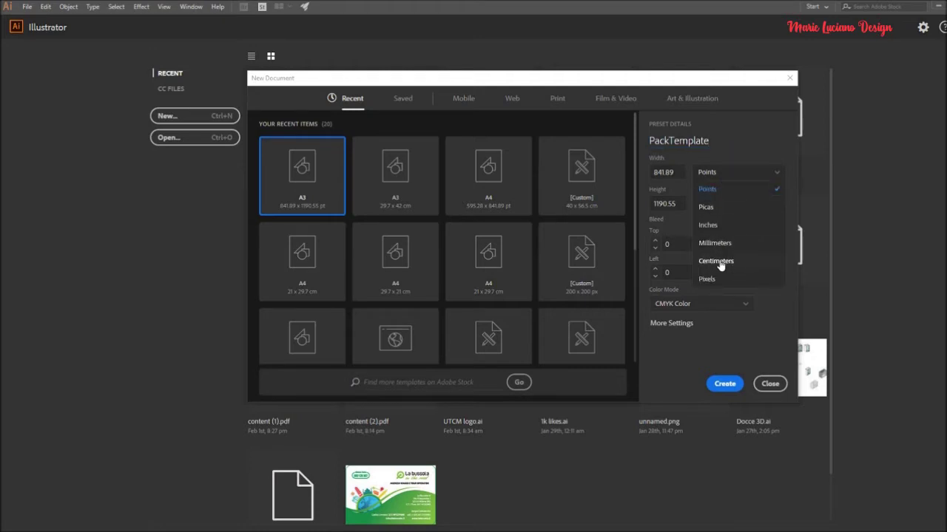
{"action": "left_click", "coordinate": [715, 263]}
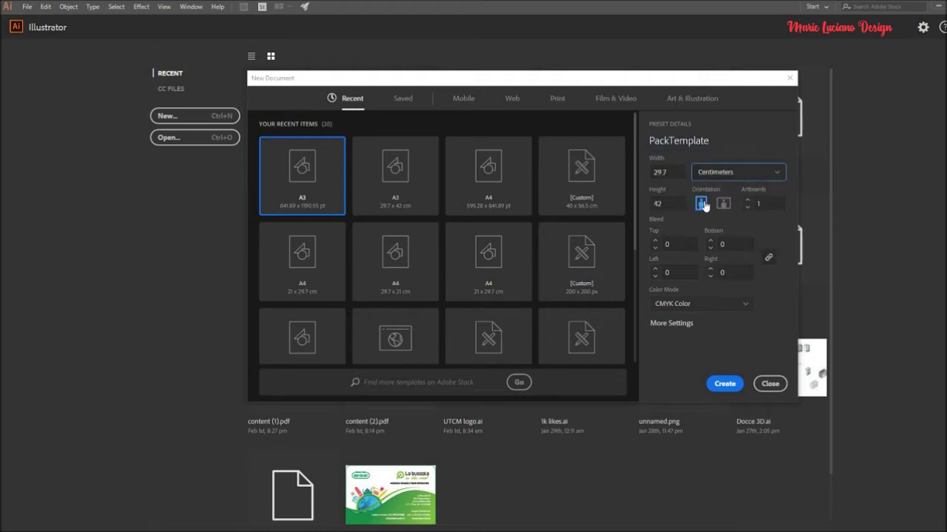
{"action": "left_click", "coordinate": [724, 384]}
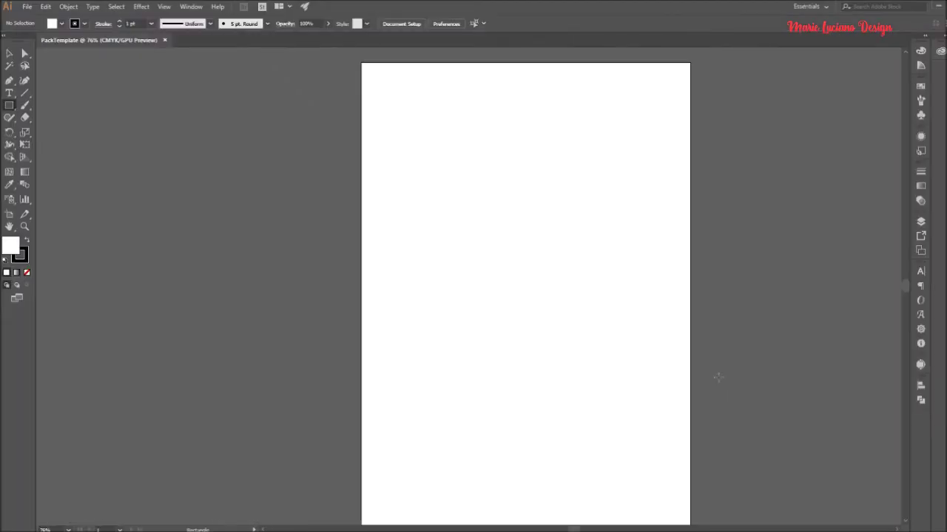
Draw a 17.5 × 11 cm rectangle and position it on the artboard.
{"action": "scroll", "coordinate": [717, 377], "scroll_direction": "down", "scroll_amount": 1}
{"action": "left_click_drag", "start_coordinate": [615, 353], "coordinate": [532, 332]}
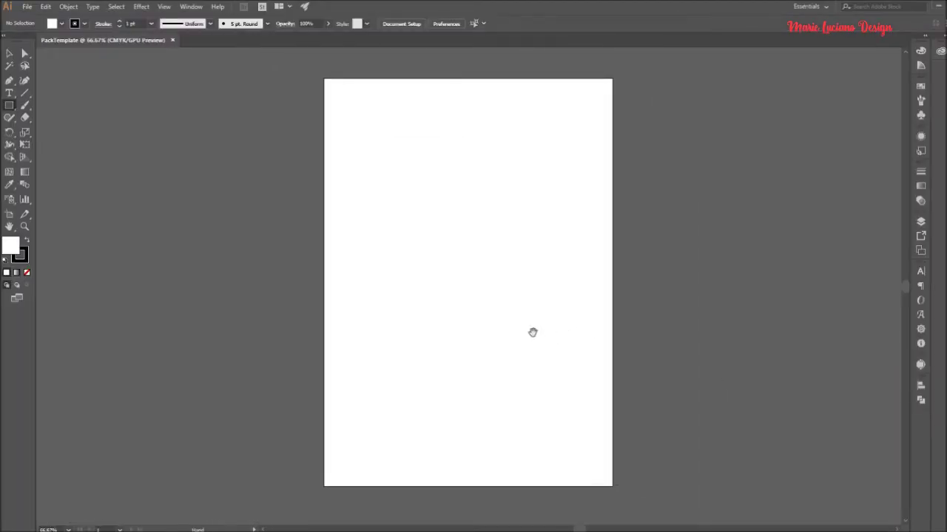
{"action": "left_click", "coordinate": [8, 53]}
{"action": "left_click_drag", "start_coordinate": [9, 105], "coordinate": [72, 111]}
{"action": "left_click", "coordinate": [395, 213]}
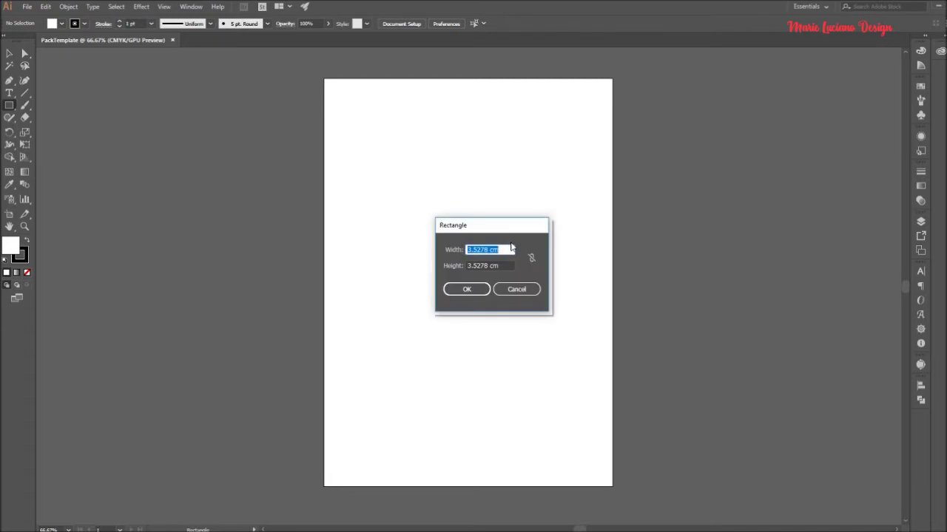
{"action": "type", "text": "17.5"}
{"action": "key", "text": "Tab"}
{"action": "type", "text": "11"}
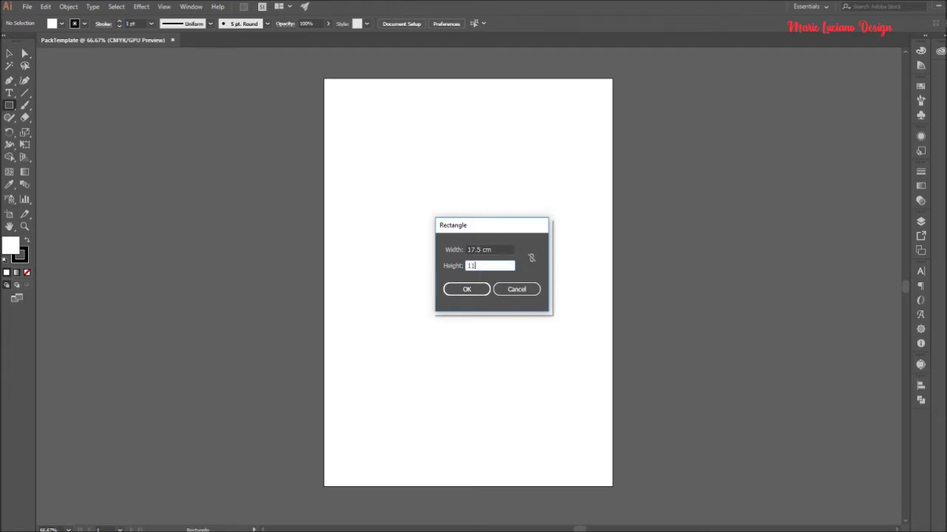
{"action": "key", "text": "Return"}
{"action": "key", "text": "v"}
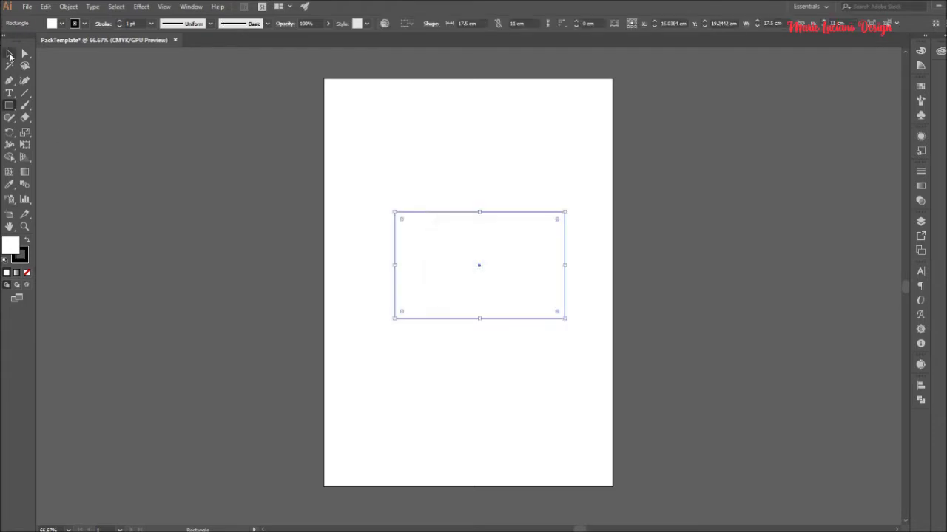
{"action": "left_click_drag", "start_coordinate": [522, 214], "coordinate": [510, 235]}
{"action": "left_click", "coordinate": [153, 179]}
Add an enlarged FRONT label placed inside the rectangle.
{"action": "left_click", "coordinate": [9, 92]}
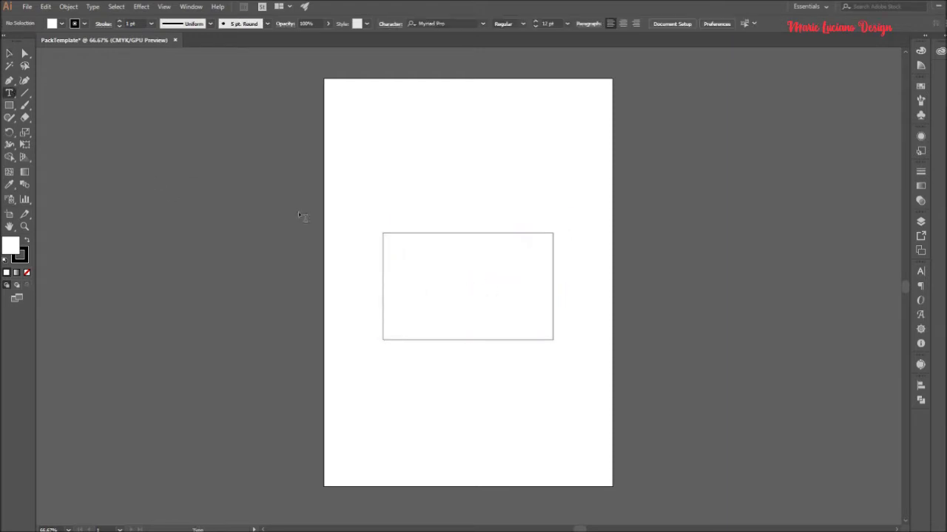
{"action": "left_click", "coordinate": [420, 293]}
{"action": "type", "text": "FRONT"}
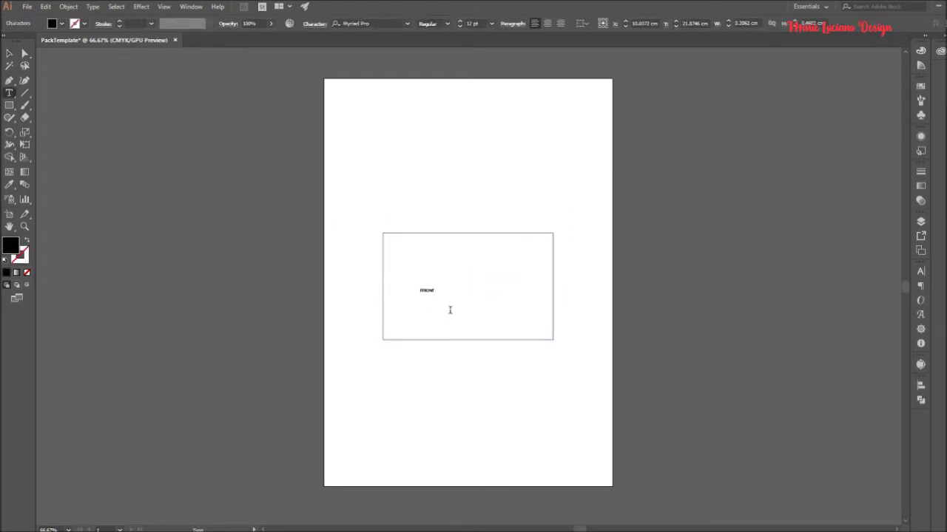
{"action": "left_click", "coordinate": [9, 55]}
{"action": "left_click_drag", "start_coordinate": [437, 293], "coordinate": [471, 291]}
{"action": "double_click", "coordinate": [437, 312]}
{"action": "key", "text": "BackSpace"}
{"action": "key", "text": "Escape"}
{"action": "left_click", "coordinate": [554, 290]}
{"action": "scroll", "coordinate": [554, 289], "scroll_direction": "up", "scroll_amount": 2}
Copy the rectangle upward, shrink its height into a thin strip, and snap it onto FRONT's top.
{"action": "left_click_drag", "start_coordinate": [601, 322], "coordinate": [655, 386]}
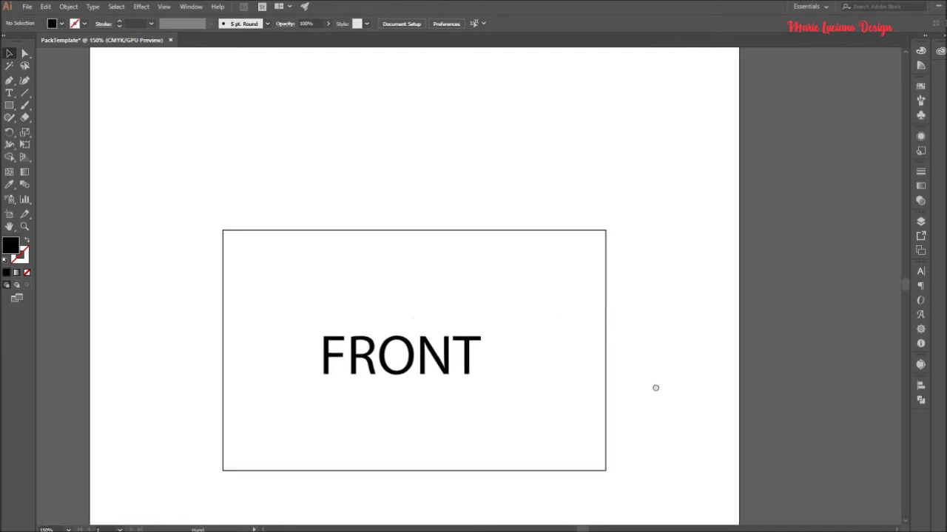
{"action": "left_click", "coordinate": [606, 423]}
{"action": "left_click_drag", "start_coordinate": [607, 429], "coordinate": [587, 277]}
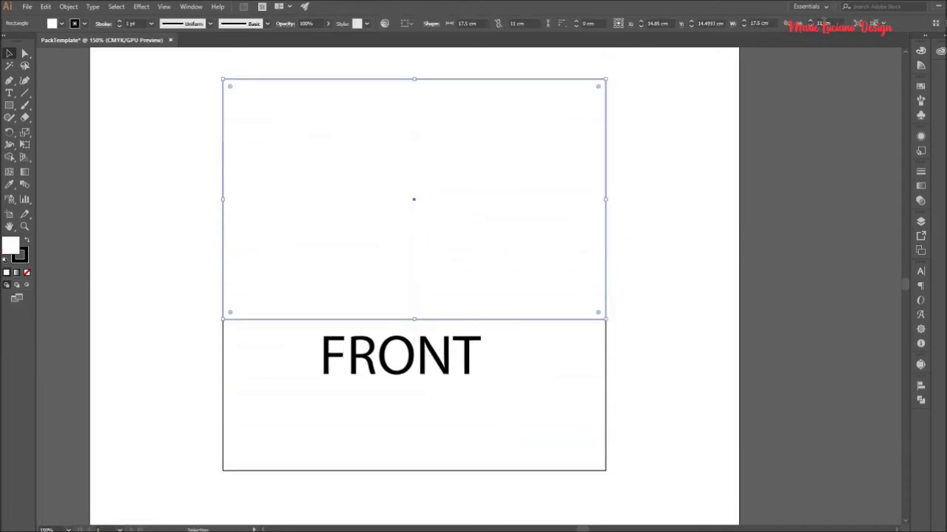
{"action": "left_click", "coordinate": [828, 24]}
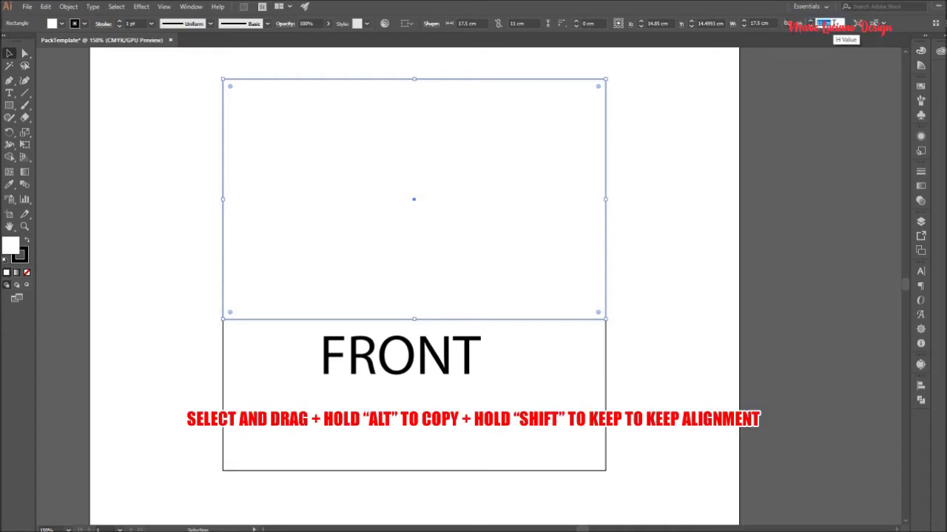
{"action": "type", "text": "8"}
{"action": "key", "text": "Return"}
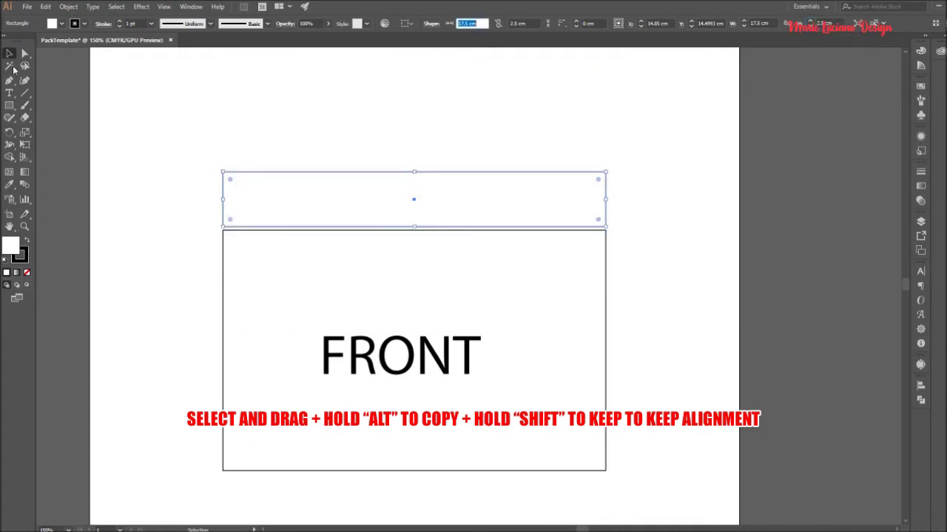
{"action": "left_click", "coordinate": [220, 119]}
{"action": "left_click_drag", "start_coordinate": [364, 170], "coordinate": [367, 176]}
{"action": "left_click", "coordinate": [376, 143]}
Snap a 2 cm strip copy flush under the FRONT panel.
{"action": "scroll", "coordinate": [551, 209], "scroll_direction": "down", "scroll_amount": 3}
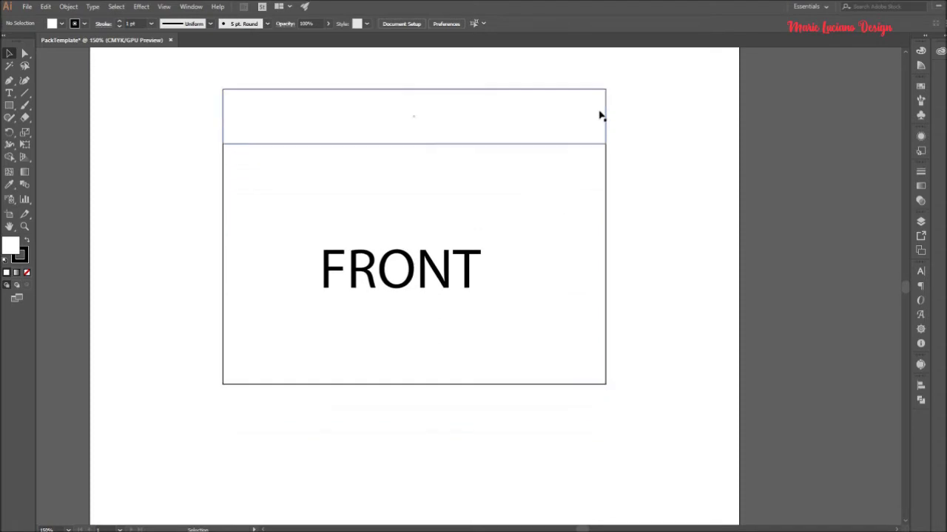
{"action": "left_click_drag", "start_coordinate": [604, 116], "coordinate": [607, 435]}
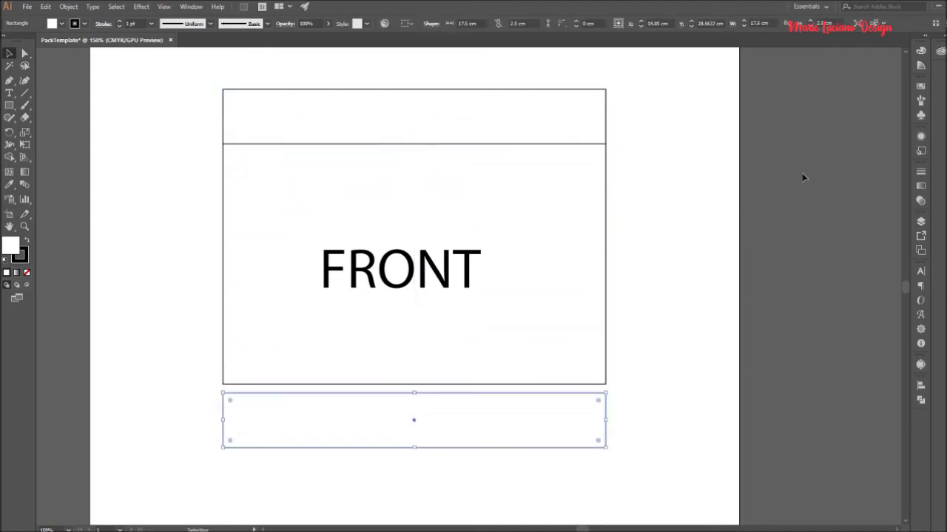
{"action": "left_click", "coordinate": [786, 201]}
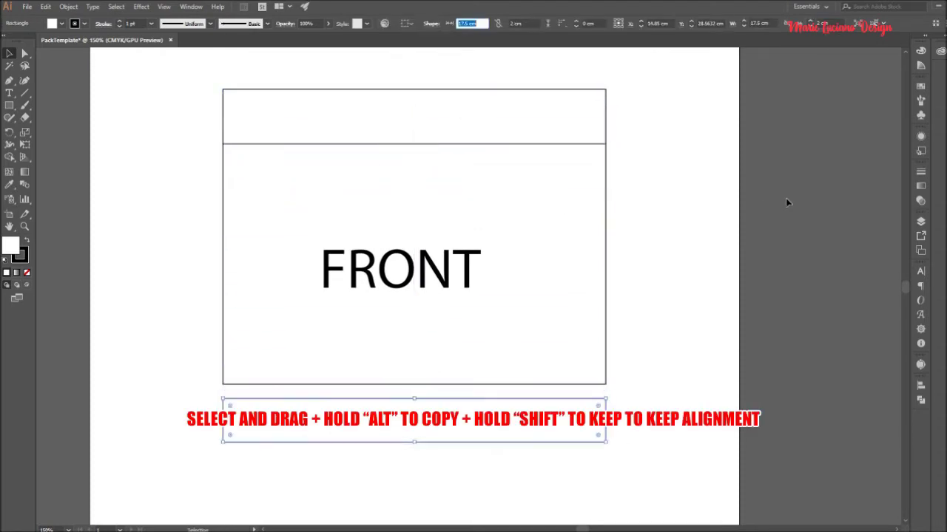
{"action": "left_click_drag", "start_coordinate": [540, 401], "coordinate": [538, 385]}
{"action": "left_click", "coordinate": [658, 391]}
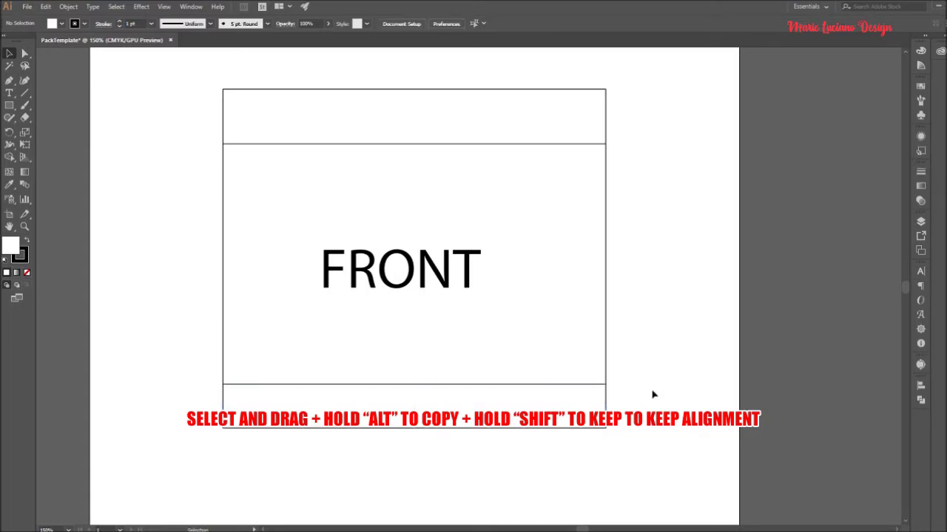
Add a 4.5 cm tall panel snapped beneath the lower strip.
{"action": "scroll", "coordinate": [645, 395], "scroll_direction": "down", "scroll_amount": 3}
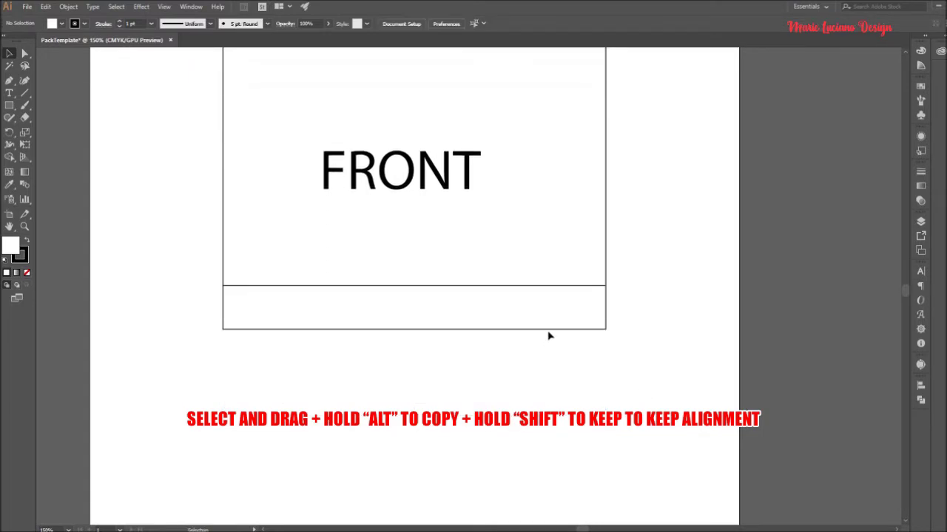
{"action": "left_click_drag", "start_coordinate": [568, 334], "coordinate": [565, 415]}
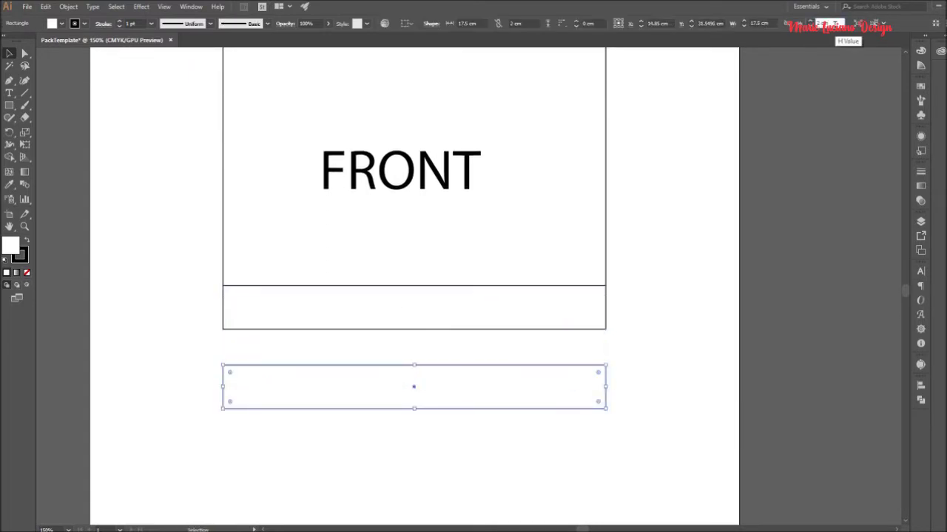
{"action": "type", "text": "4.5"}
{"action": "key", "text": "Return"}
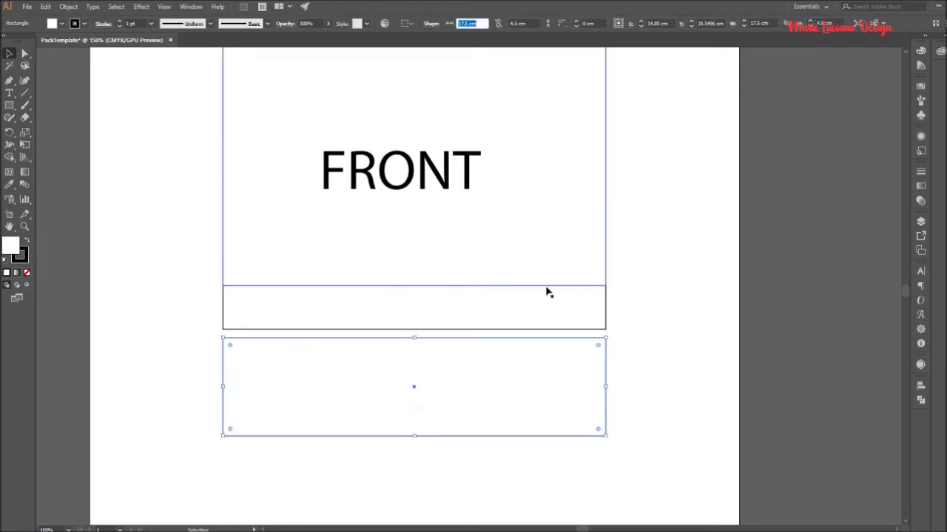
{"action": "left_click_drag", "start_coordinate": [518, 341], "coordinate": [515, 333]}
Copy the FRONT label into the bottom panel and change it to BOTTOM.
{"action": "left_click", "coordinate": [424, 184]}
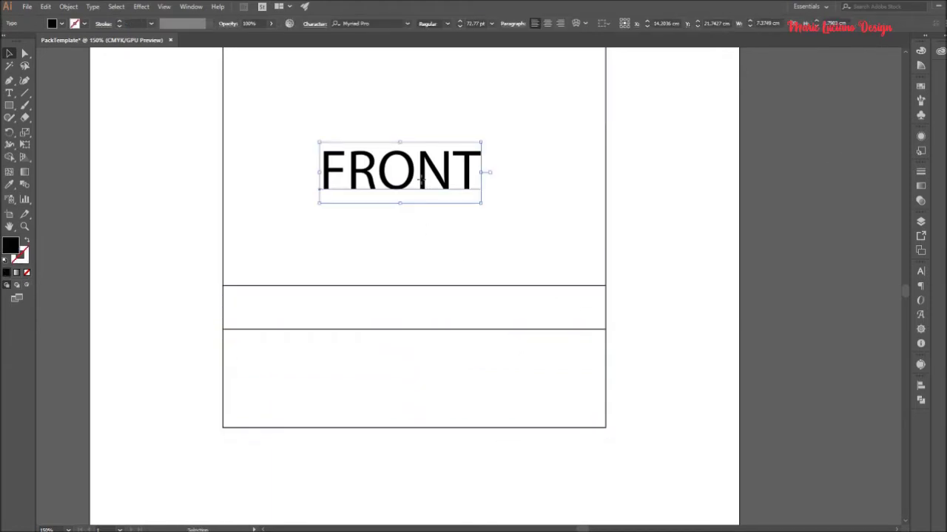
{"action": "left_click_drag", "start_coordinate": [425, 184], "coordinate": [433, 388]}
{"action": "key", "text": "t"}
{"action": "double_click", "coordinate": [340, 368]}
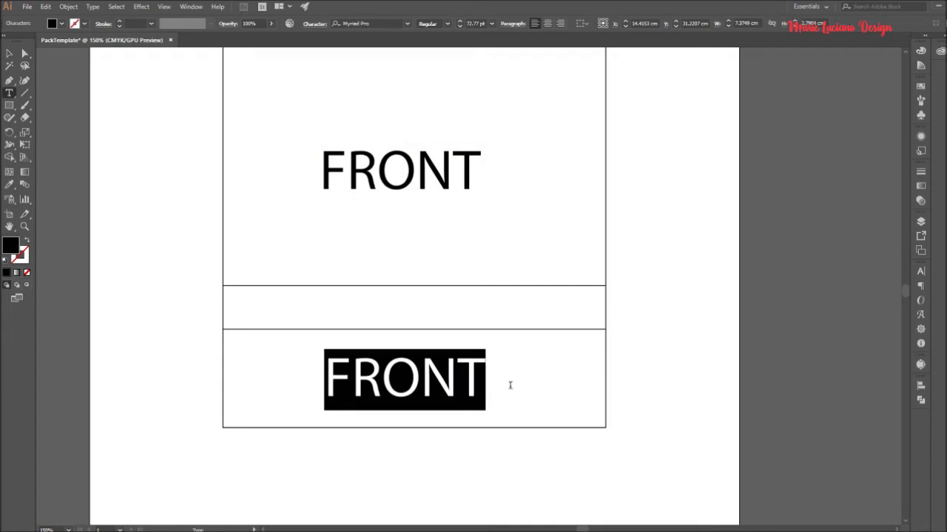
{"action": "type", "text": "BOTTOM"}
{"action": "key", "text": "Escape"}
Copy the top strip upward and snap it onto the strip below as a new panel.
{"action": "left_click", "coordinate": [126, 148]}
{"action": "scroll", "coordinate": [564, 258], "scroll_direction": "down", "scroll_amount": 1}
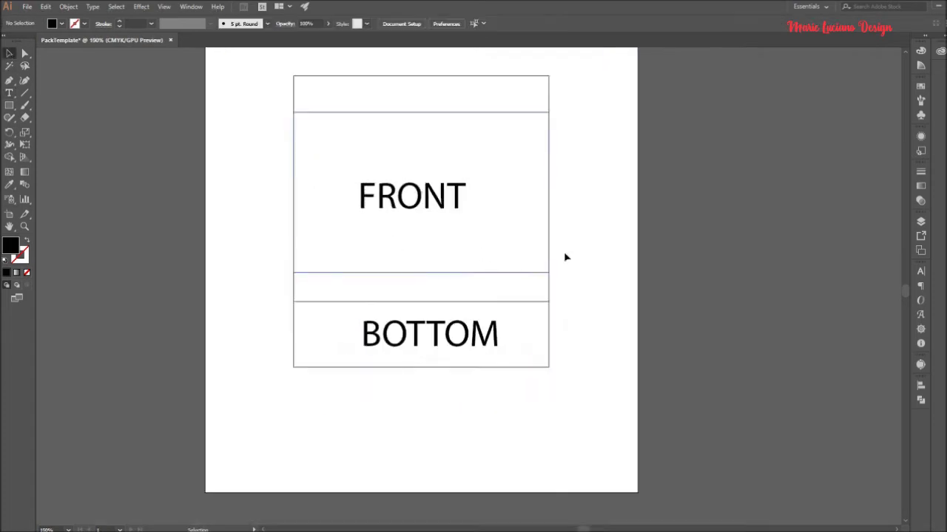
{"action": "scroll", "coordinate": [554, 245], "scroll_direction": "up", "scroll_amount": 3}
{"action": "scroll", "coordinate": [551, 314], "scroll_direction": "up", "scroll_amount": 2}
{"action": "scroll", "coordinate": [663, 359], "scroll_direction": "down", "scroll_amount": 1}
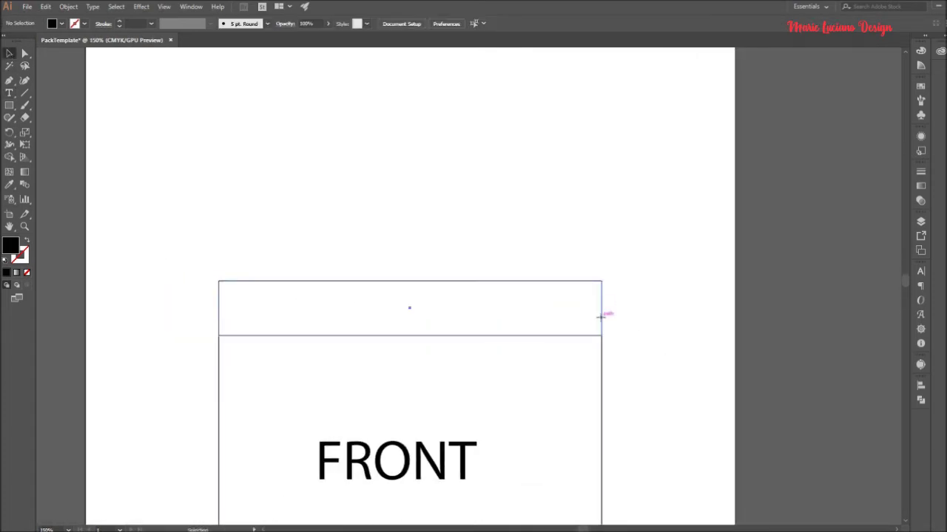
{"action": "left_click_drag", "start_coordinate": [605, 312], "coordinate": [601, 235]}
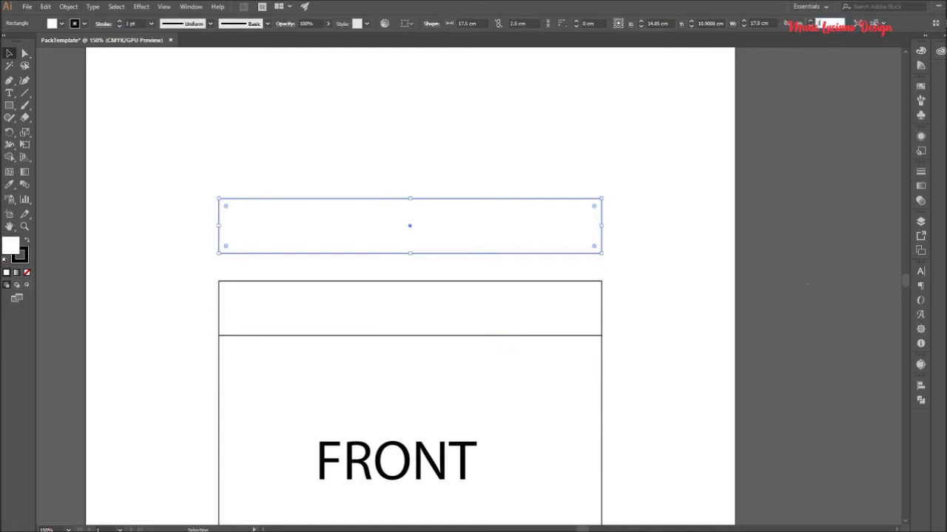
{"action": "left_click_drag", "start_coordinate": [217, 192], "coordinate": [599, 281]}
{"action": "left_click", "coordinate": [398, 474]}
Copy the FRONT label into the new panel, retype it as TOP, and centre it.
{"action": "left_click_drag", "start_coordinate": [399, 467], "coordinate": [432, 264], "text": "alt"}
{"action": "double_click", "coordinate": [431, 252]}
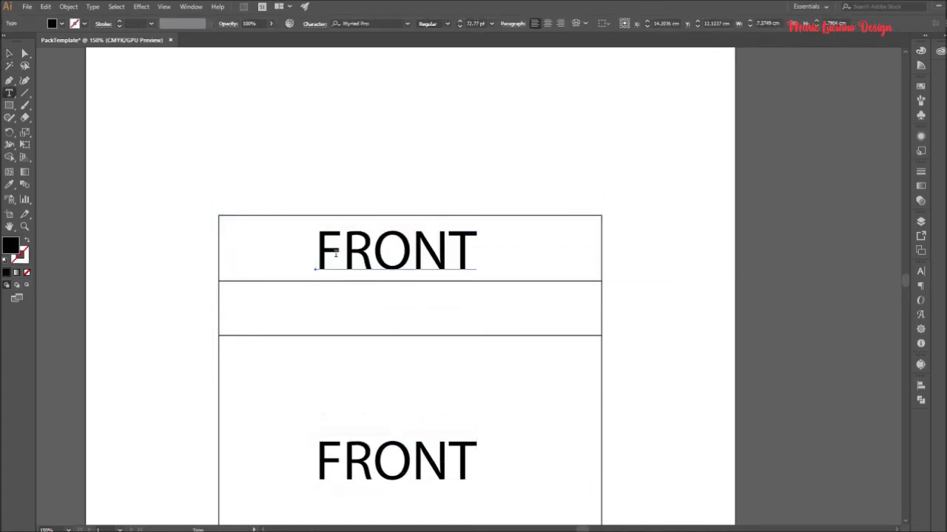
{"action": "key", "text": "ctrl+a"}
{"action": "type", "text": "TOP"}
{"action": "key", "text": "Escape"}
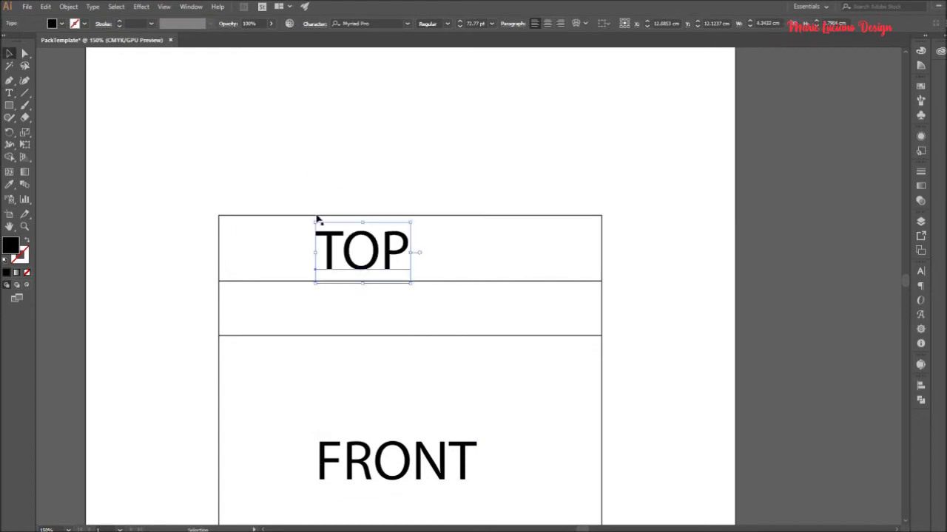
{"action": "left_click_drag", "start_coordinate": [370, 259], "coordinate": [423, 259]}
Move the whole box template lower on the artboard and select the front panel with its flaps.
{"action": "scroll", "coordinate": [619, 296], "scroll_direction": "down", "scroll_amount": 2}
{"action": "left_click_drag", "start_coordinate": [482, 296], "coordinate": [419, 211]}
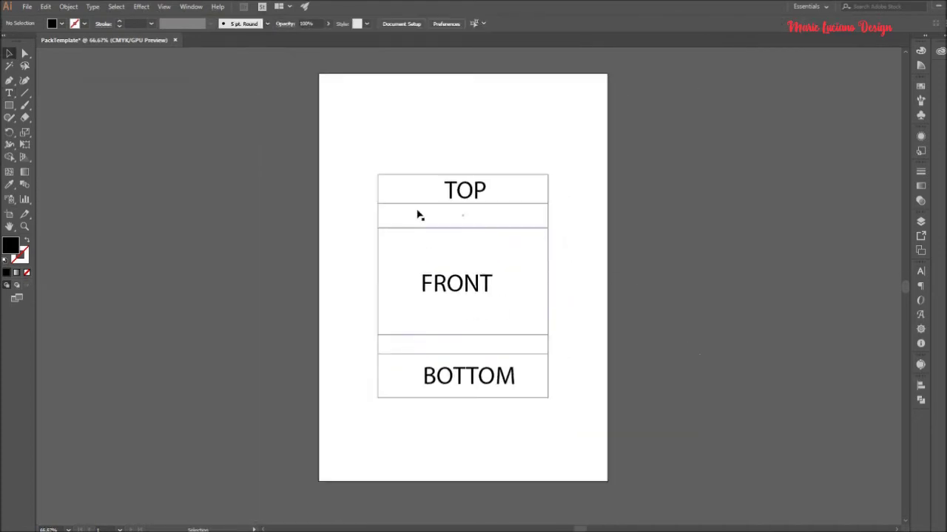
{"action": "left_click_drag", "start_coordinate": [369, 158], "coordinate": [596, 407]}
{"action": "left_click_drag", "start_coordinate": [466, 192], "coordinate": [467, 246]}
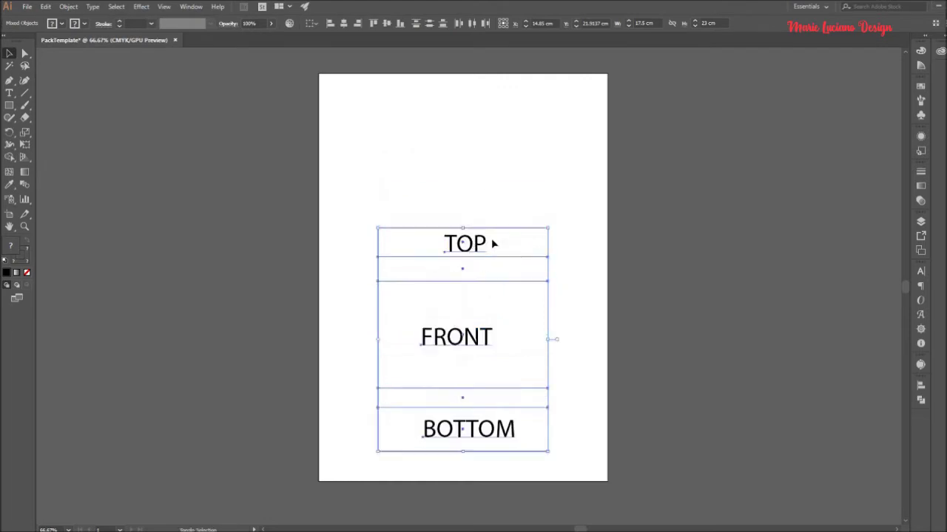
{"action": "left_click", "coordinate": [545, 365]}
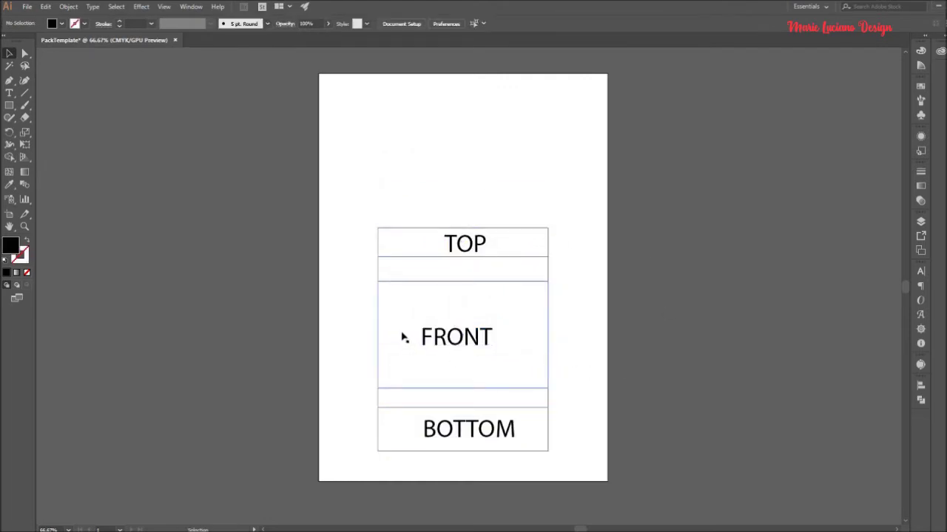
{"action": "left_click_drag", "start_coordinate": [363, 269], "coordinate": [390, 400]}
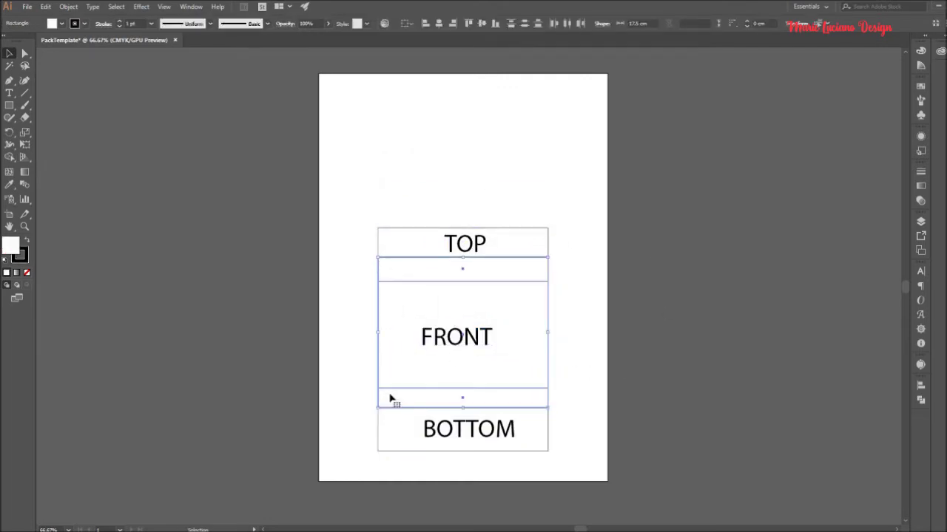
Make a horizontally mirrored copy of the front panel and move it above TOP.
{"action": "left_click", "coordinate": [10, 133]}
{"action": "left_click_drag", "start_coordinate": [12, 136], "coordinate": [29, 145]}
{"action": "double_click", "coordinate": [10, 133]}
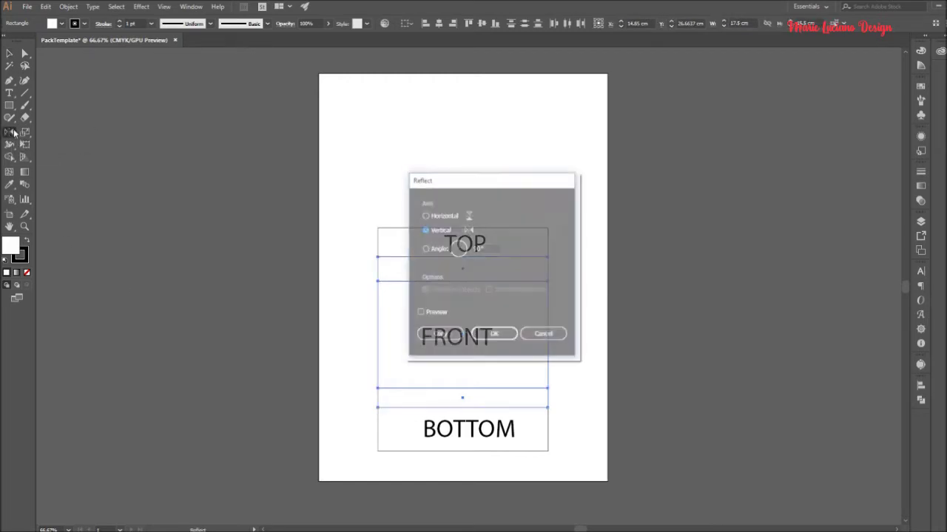
{"action": "left_click", "coordinate": [424, 216]}
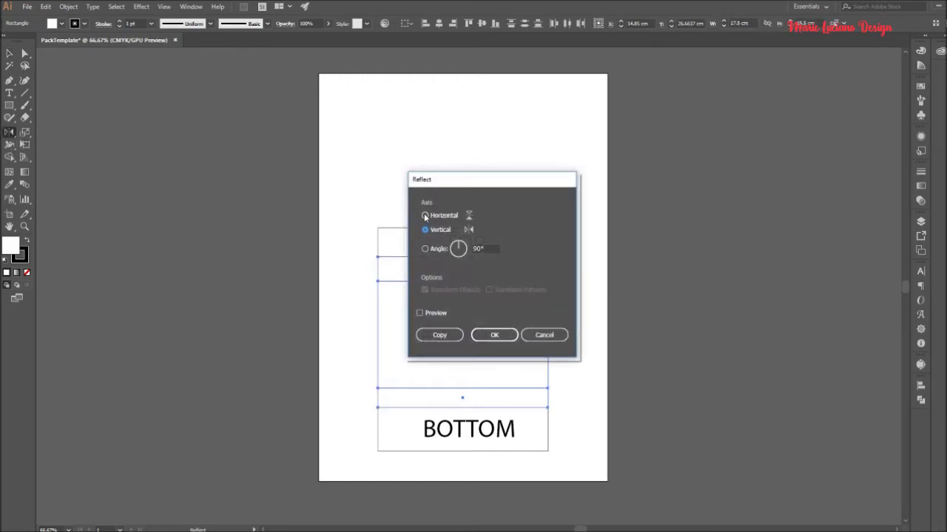
{"action": "left_click", "coordinate": [439, 335]}
{"action": "key", "text": "v"}
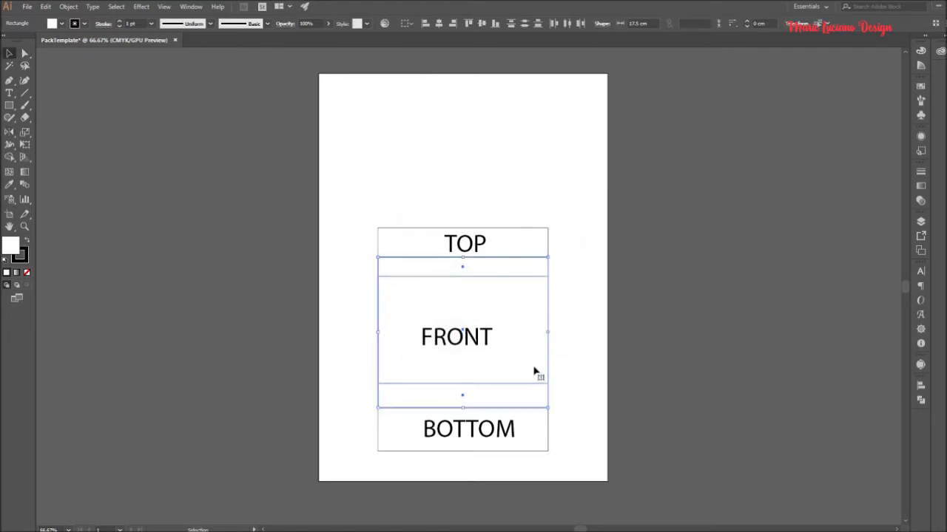
{"action": "left_click_drag", "start_coordinate": [532, 370], "coordinate": [543, 191]}
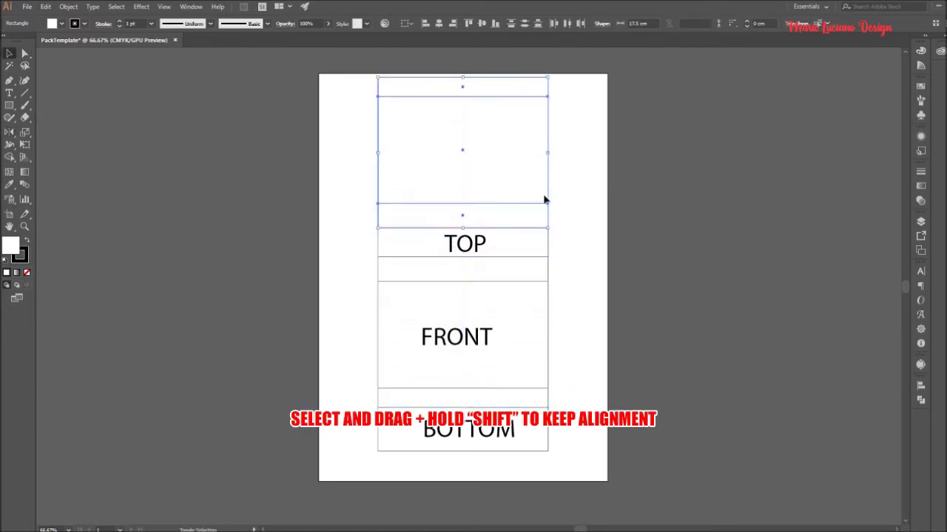
{"action": "left_click", "coordinate": [588, 220]}
{"action": "left_click", "coordinate": [547, 215]}
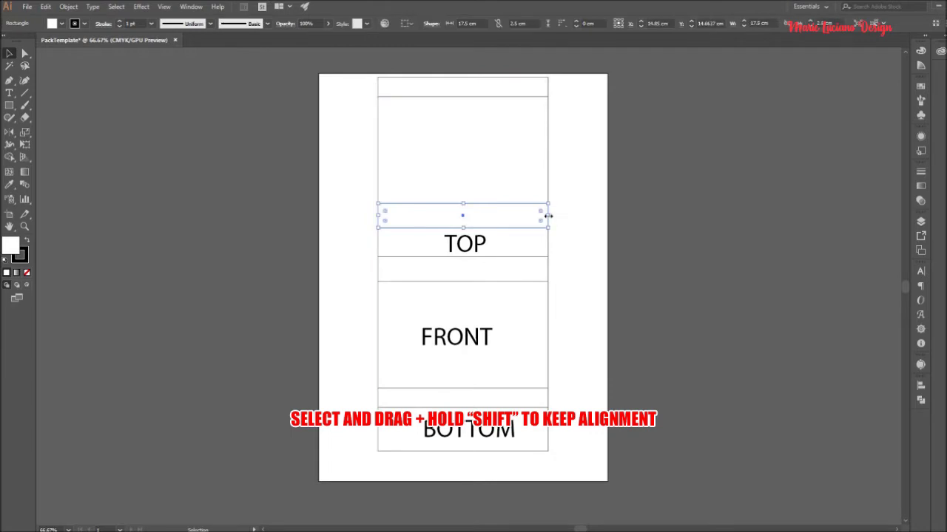
{"action": "left_click", "coordinate": [575, 245]}
Copy FRONT into the mirrored panel, retype it as BACK, and rotate it upside down.
{"action": "scroll", "coordinate": [518, 311], "scroll_direction": "up", "scroll_amount": 1}
{"action": "left_click", "coordinate": [488, 348]}
{"action": "left_click_drag", "start_coordinate": [488, 348], "coordinate": [488, 176]}
{"action": "double_click", "coordinate": [438, 174]}
{"action": "type", "text": "BACK"}
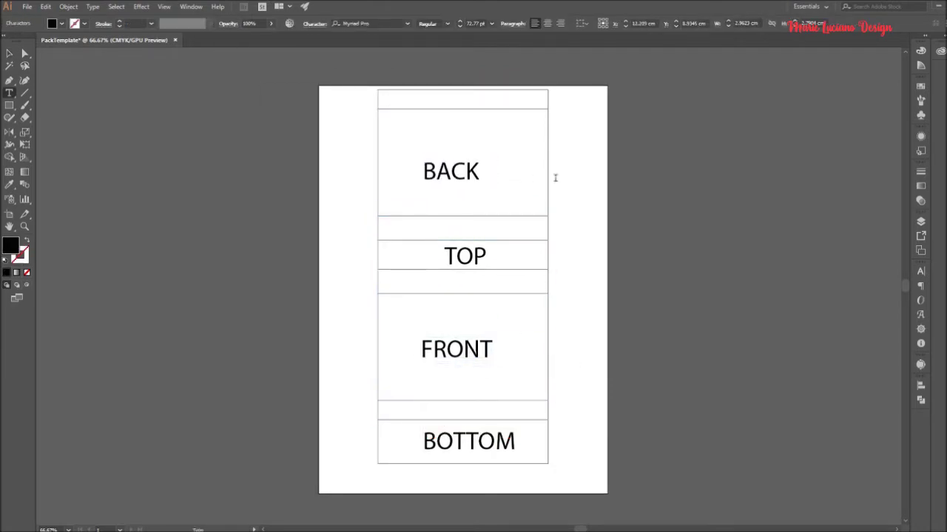
{"action": "key", "text": "Escape"}
{"action": "left_click_drag", "start_coordinate": [490, 148], "coordinate": [447, 197]}
Nudge the panels down slightly and centre all panel labels horizontally.
{"action": "left_click_drag", "start_coordinate": [342, 96], "coordinate": [591, 462]}
{"action": "left_click_drag", "start_coordinate": [495, 377], "coordinate": [496, 386]}
{"action": "left_click", "coordinate": [692, 350]}
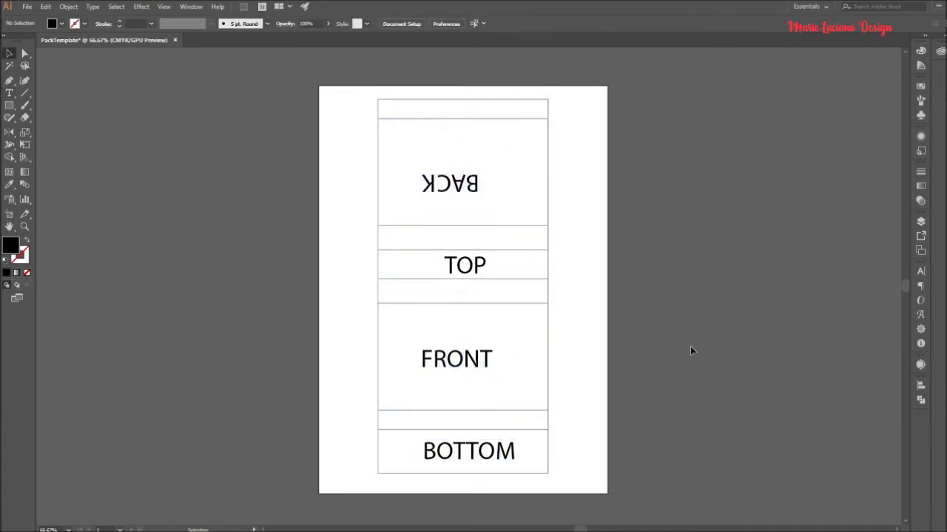
{"action": "left_click_drag", "start_coordinate": [360, 85], "coordinate": [532, 522]}
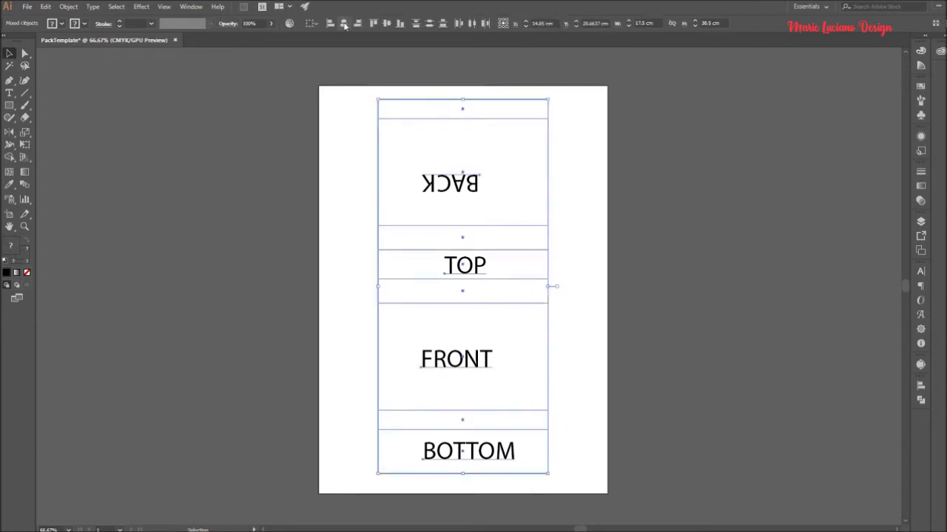
{"action": "left_click", "coordinate": [344, 24]}
{"action": "left_click", "coordinate": [751, 209]}
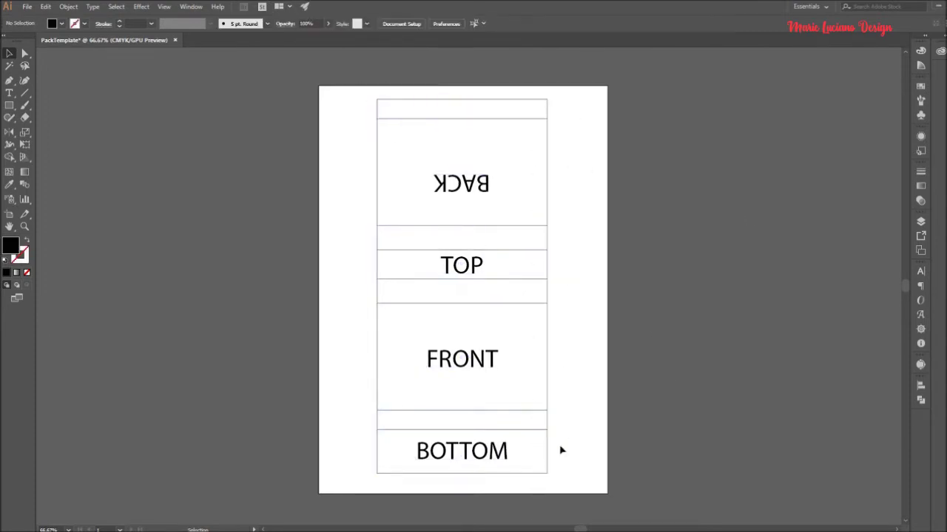
Draw a 4 × 4 cm circle with the Ellipse tool.
{"action": "scroll", "coordinate": [344, 293], "scroll_direction": "up", "scroll_amount": 1}
{"action": "left_click", "coordinate": [9, 107]}
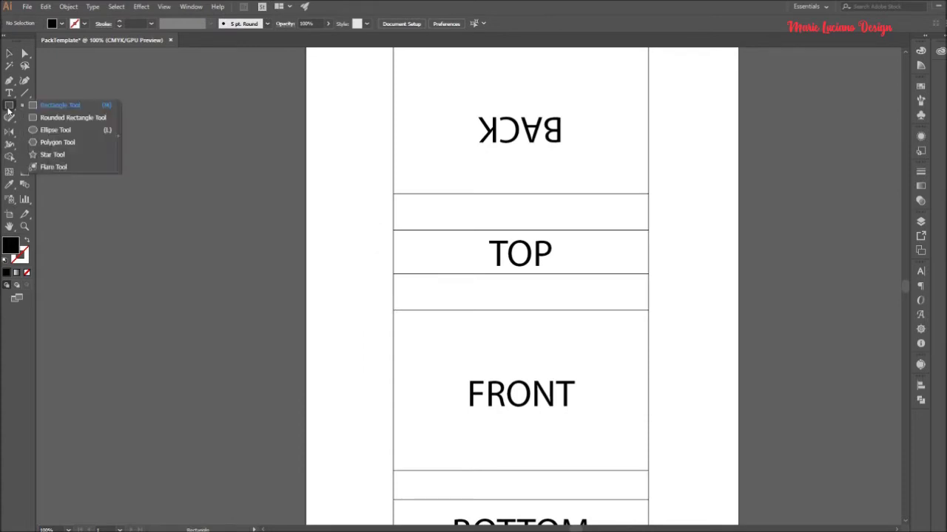
{"action": "left_click", "coordinate": [71, 131]}
{"action": "left_click", "coordinate": [392, 262]}
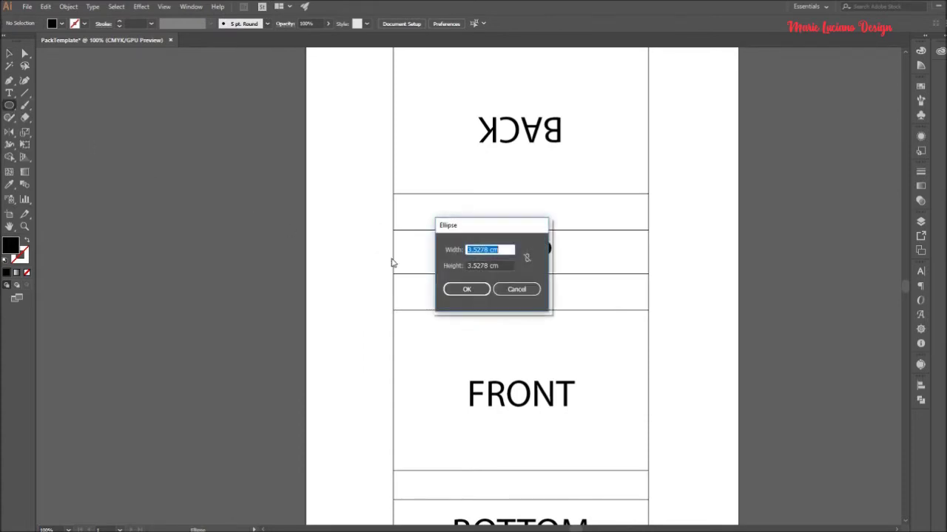
{"action": "type", "text": "4"}
{"action": "key", "text": "Tab"}
{"action": "type", "text": "4"}
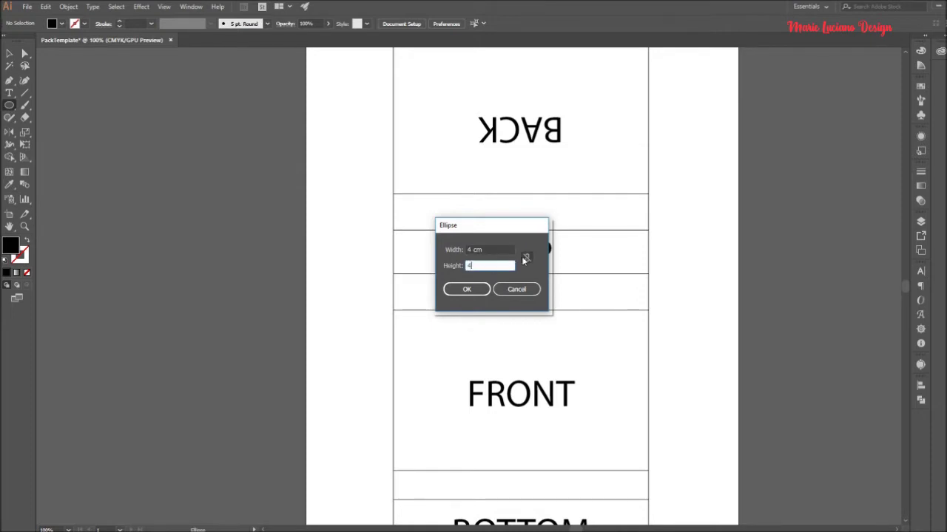
{"action": "key", "text": "Tab"}
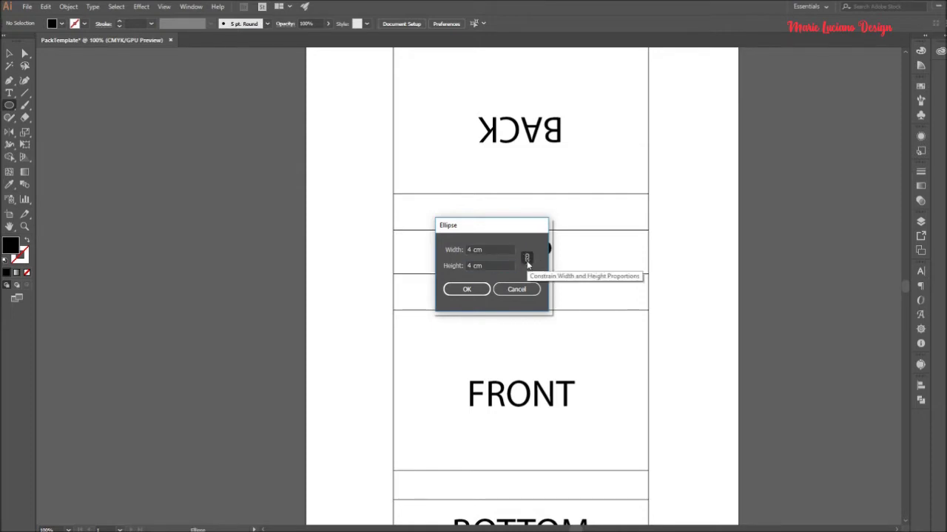
{"action": "left_click", "coordinate": [466, 289]}
Place the circle at the left end of the TOP panel.
{"action": "key", "text": "v"}
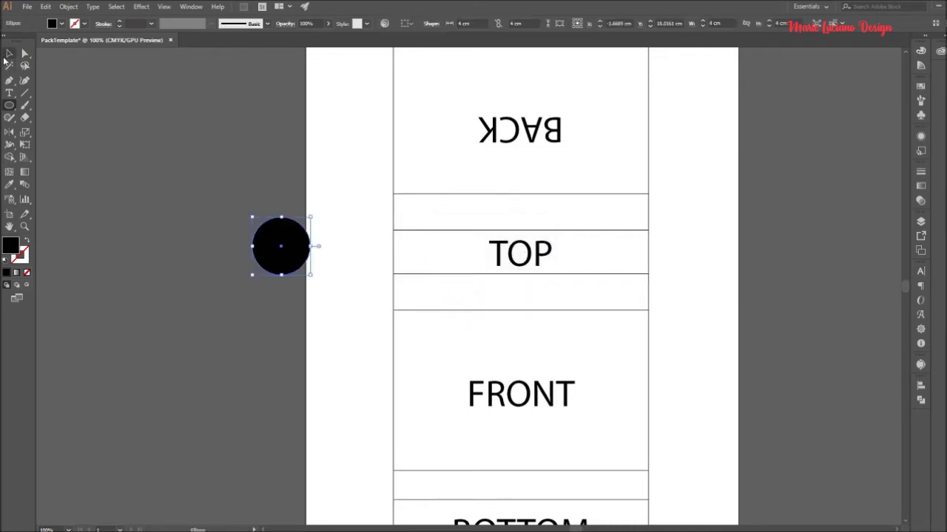
{"action": "left_click_drag", "start_coordinate": [293, 264], "coordinate": [445, 269]}
{"action": "left_click", "coordinate": [358, 293]}
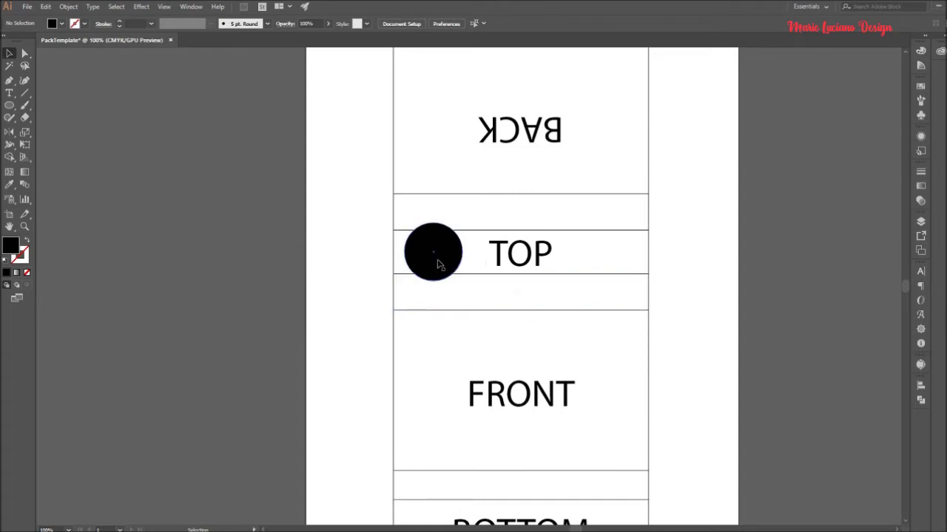
{"action": "scroll", "coordinate": [369, 256], "scroll_direction": "up", "scroll_amount": 2}
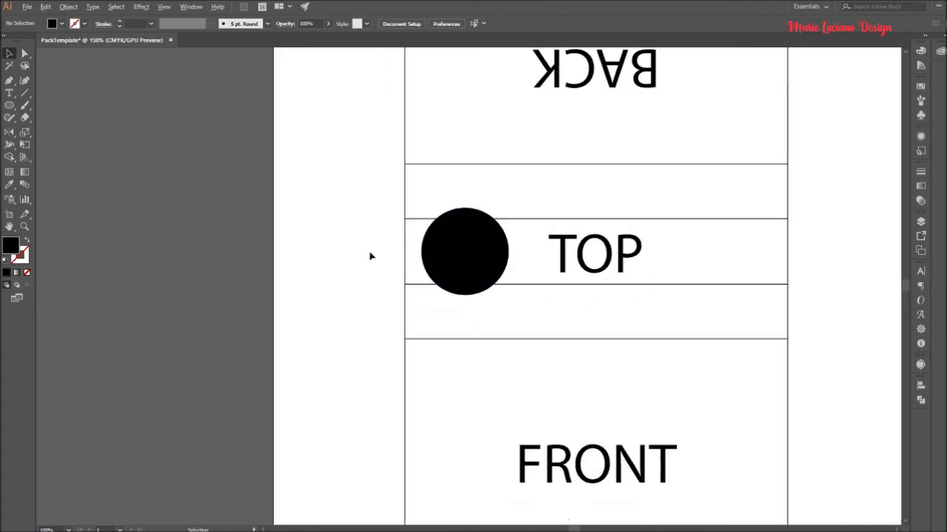
{"action": "left_click_drag", "start_coordinate": [9, 105], "coordinate": [37, 105]}
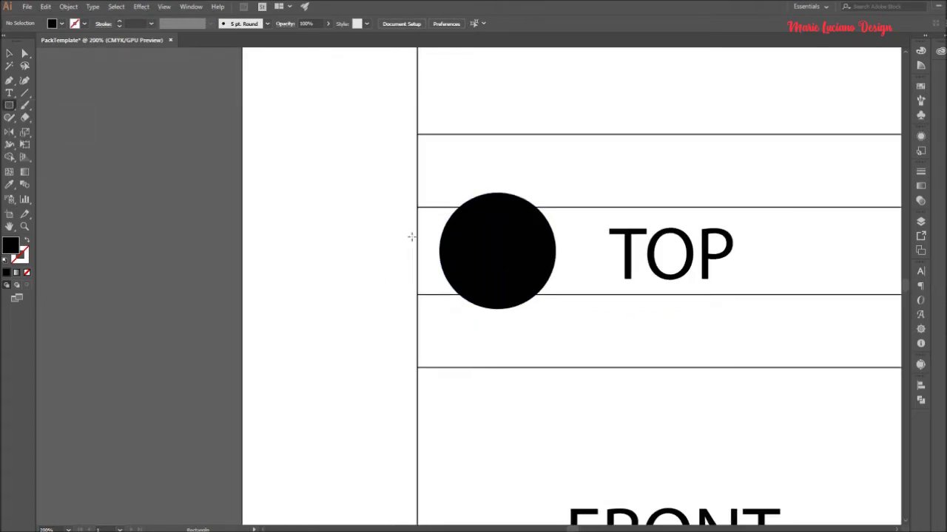
Draw a 0.8 × 2 cm rectangle filled with pink #e91e63.
{"action": "left_click", "coordinate": [416, 230]}
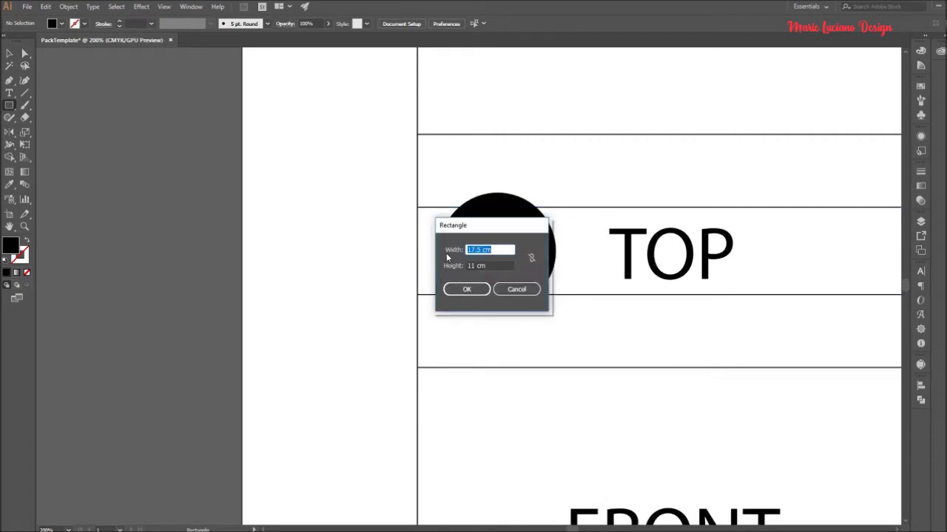
{"action": "type", "text": "0.8"}
{"action": "key", "text": "Tab"}
{"action": "type", "text": "2"}
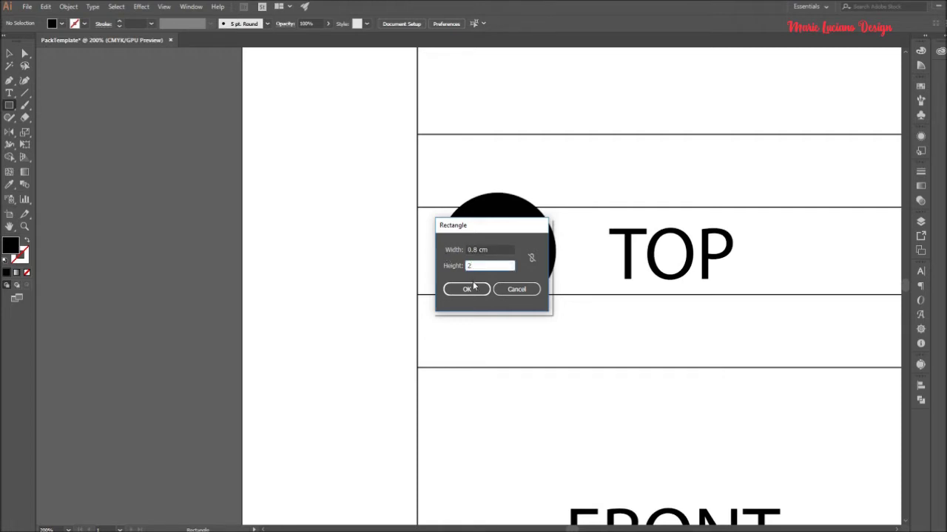
{"action": "left_click", "coordinate": [467, 289]}
{"action": "key", "text": "v"}
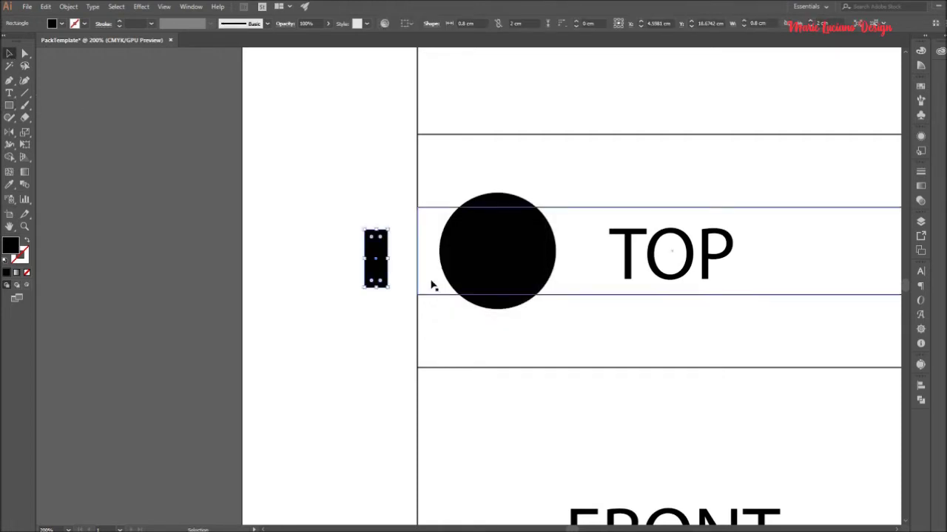
{"action": "double_click", "coordinate": [10, 247]}
{"action": "type", "text": "e91e63"}
{"action": "key", "text": "Return"}
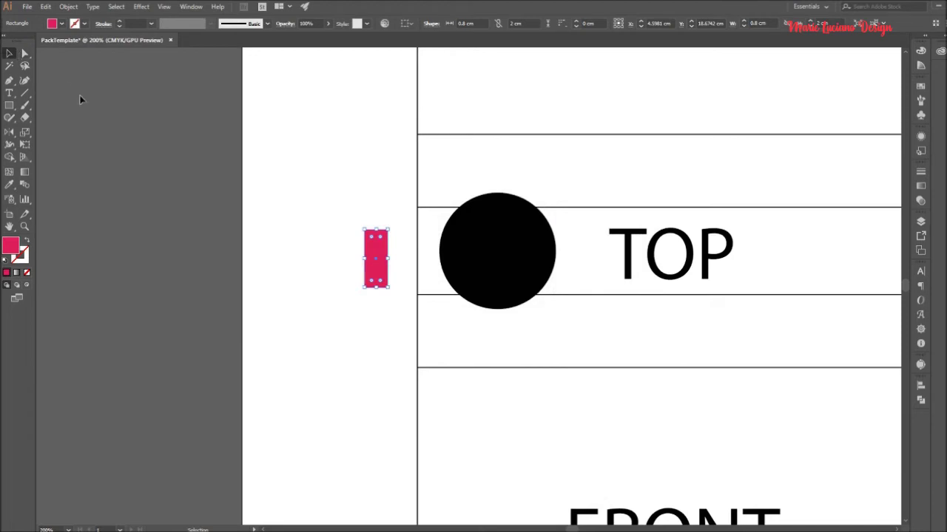
Butt the pink tab against the black circle and select both.
{"action": "left_click_drag", "start_coordinate": [381, 271], "coordinate": [473, 266]}
{"action": "left_click", "coordinate": [476, 261]}
{"action": "left_click", "coordinate": [321, 256]}
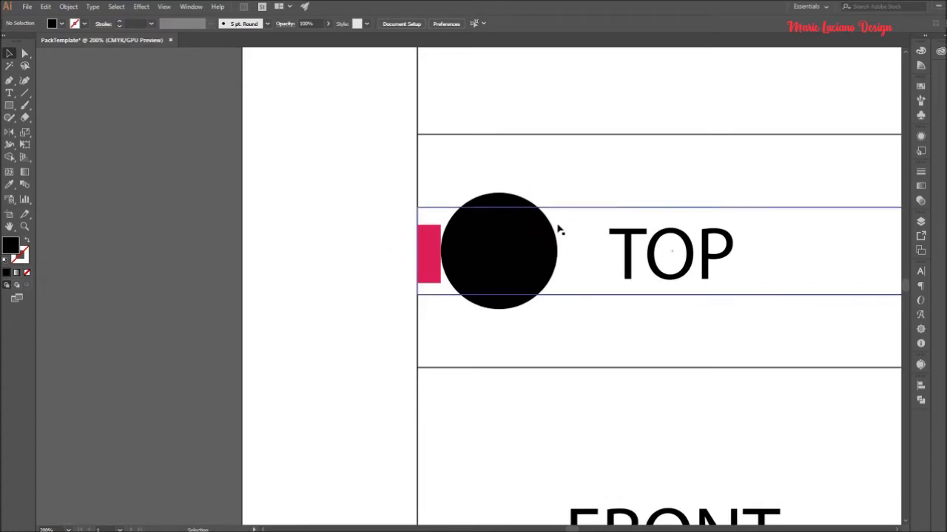
{"action": "left_click", "coordinate": [431, 264]}
{"action": "left_click", "coordinate": [492, 252], "text": "shift"}
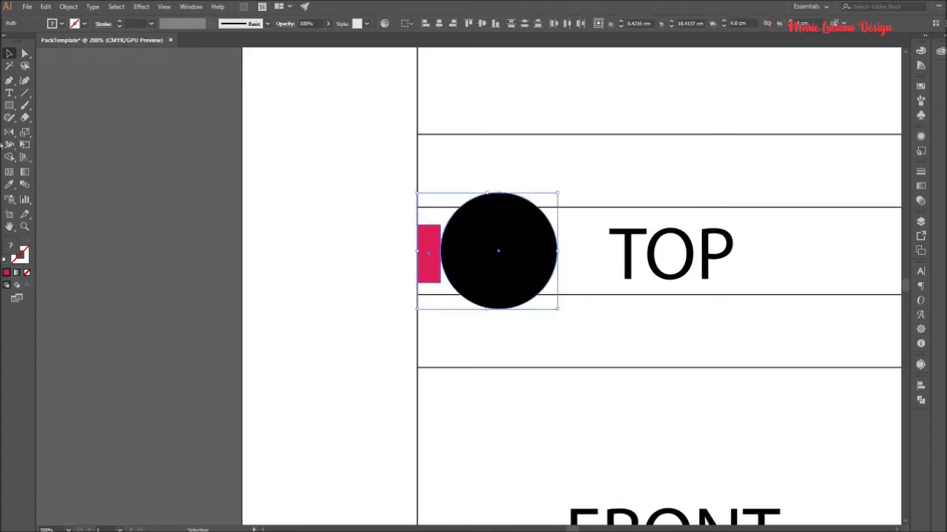
Make a vertically mirrored copy of circle and tab at the TOP panel's right end.
{"action": "double_click", "coordinate": [9, 132]}
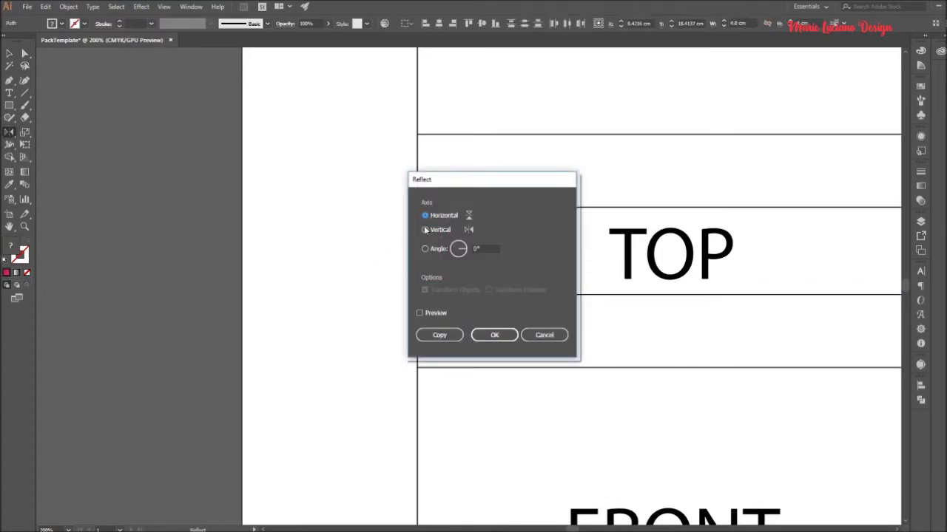
{"action": "left_click", "coordinate": [425, 229]}
{"action": "left_click", "coordinate": [440, 335]}
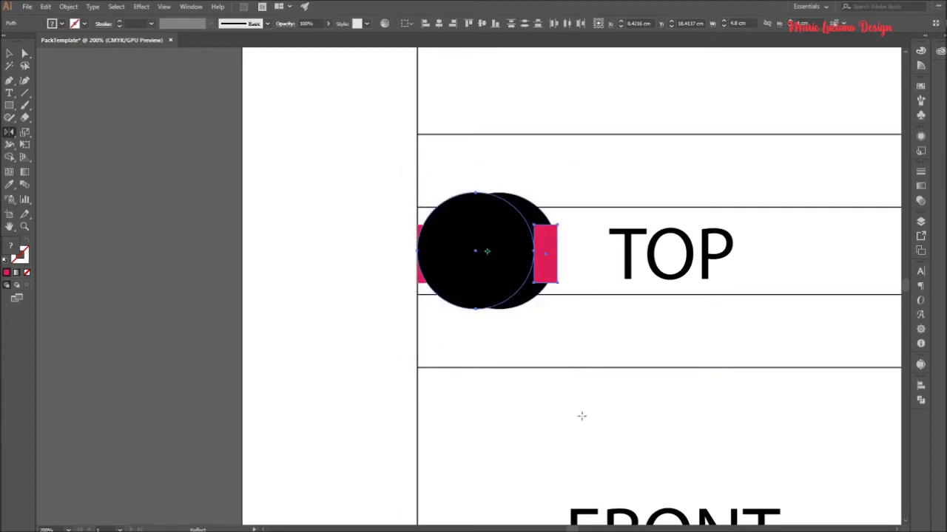
{"action": "key", "text": "v"}
{"action": "key", "text": "ctrl+minus"}
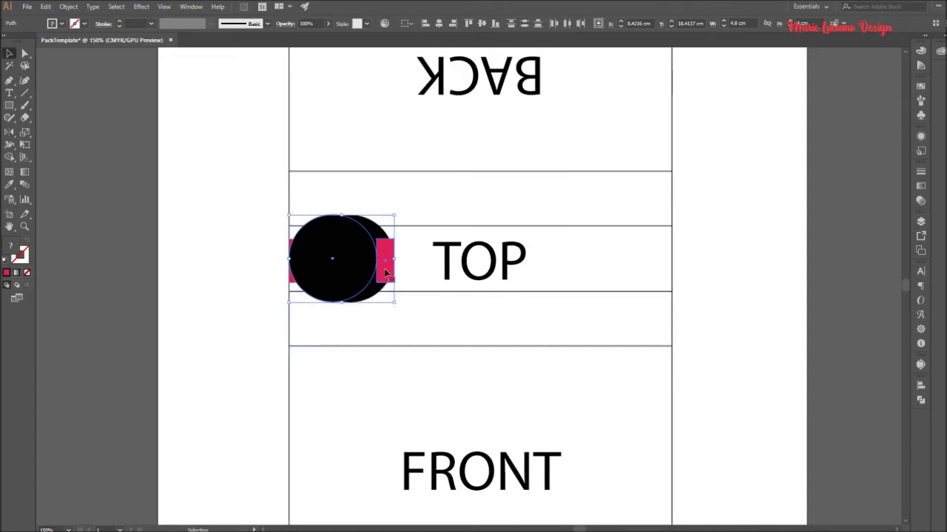
{"action": "left_click_drag", "start_coordinate": [385, 274], "coordinate": [659, 281]}
Move the TOP label left, outside the panel.
{"action": "left_click", "coordinate": [710, 314]}
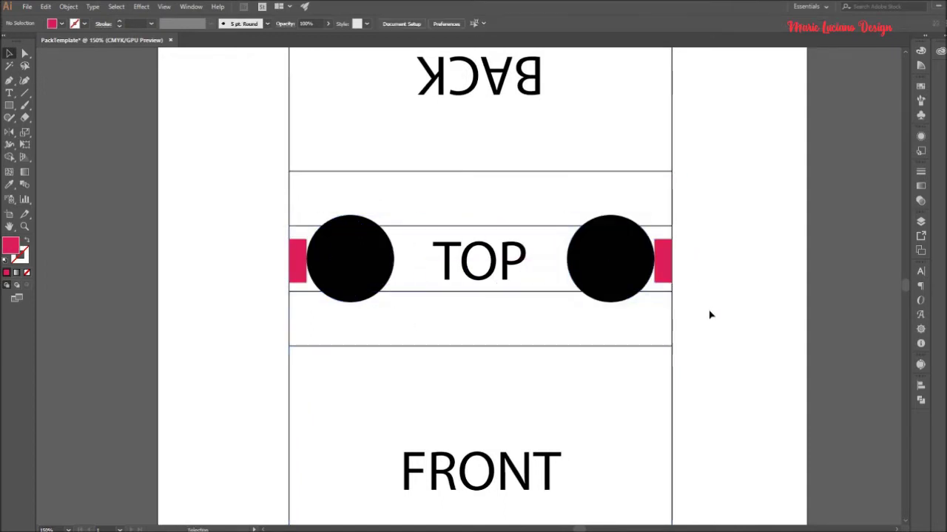
{"action": "left_click", "coordinate": [339, 278]}
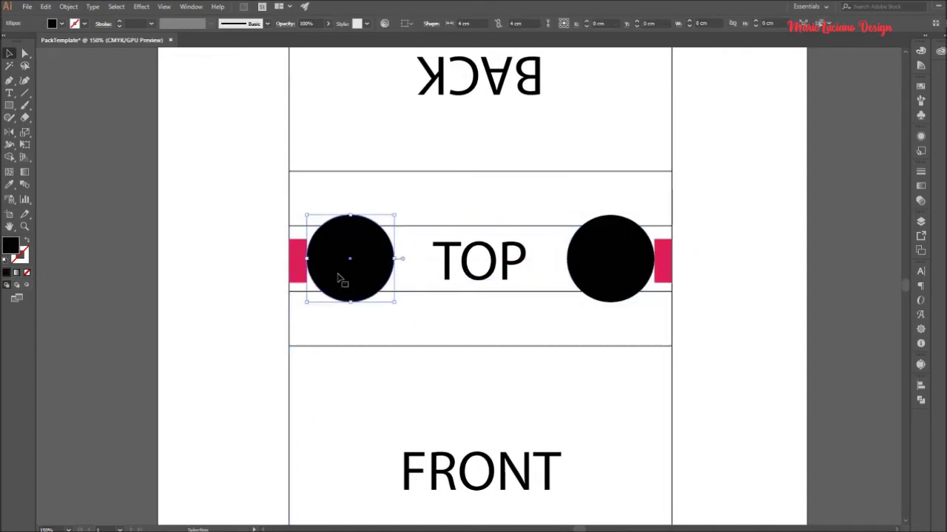
{"action": "left_click_drag", "start_coordinate": [497, 275], "coordinate": [247, 275]}
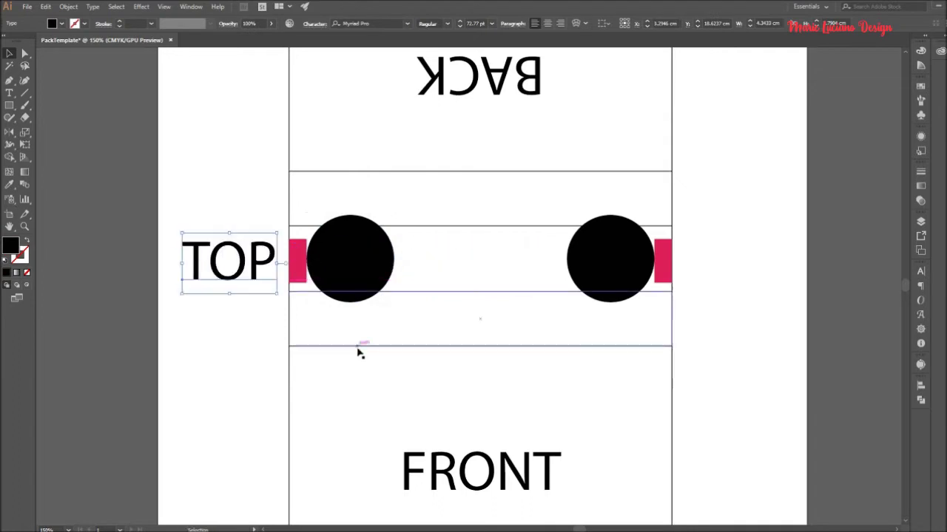
Copy the left black circle into the gap between the other two circles.
{"action": "left_click", "coordinate": [359, 271]}
{"action": "left_click_drag", "start_coordinate": [375, 276], "coordinate": [499, 276]}
{"action": "left_click", "coordinate": [340, 255]}
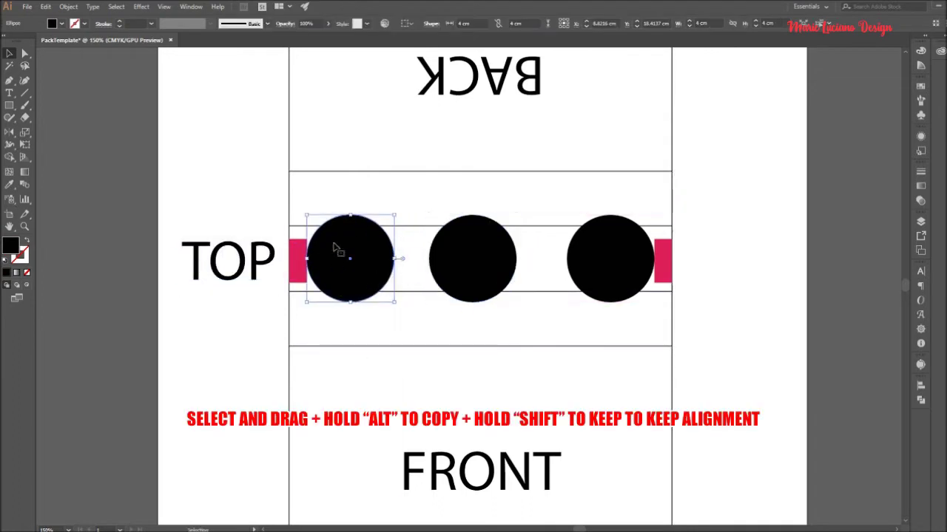
{"action": "left_click", "coordinate": [459, 255], "text": "shift"}
{"action": "left_click", "coordinate": [590, 258], "text": "shift"}
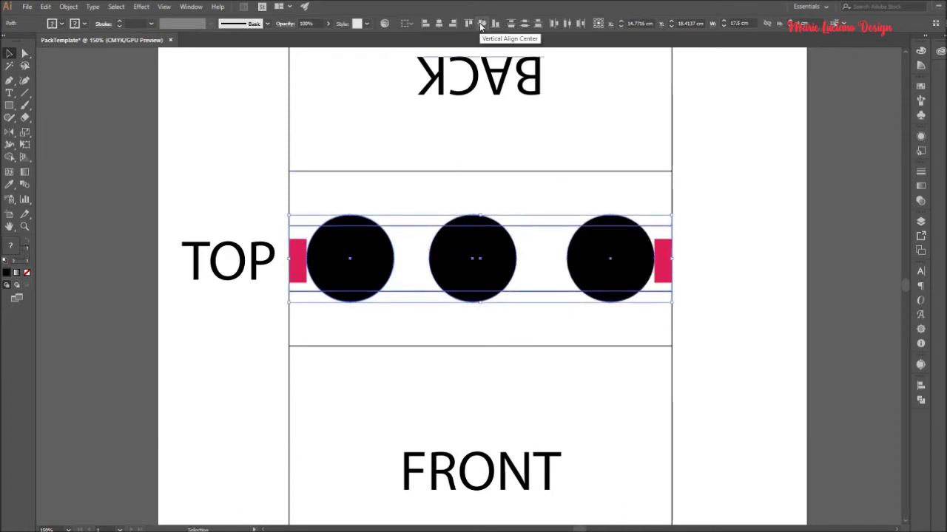
Distribute the three circles evenly across the band and delete the pink side rectangle.
{"action": "left_click", "coordinate": [746, 217]}
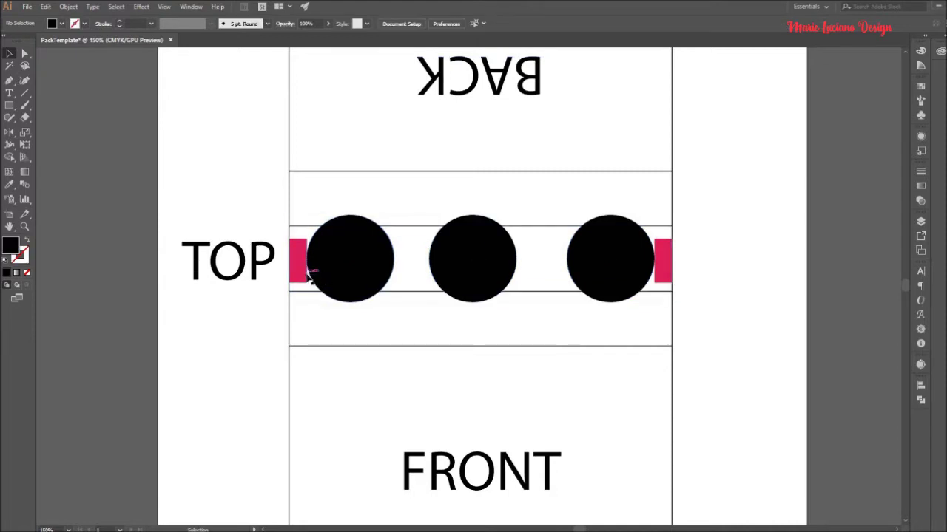
{"action": "left_click", "coordinate": [313, 271]}
{"action": "left_click", "coordinate": [465, 285], "text": "shift"}
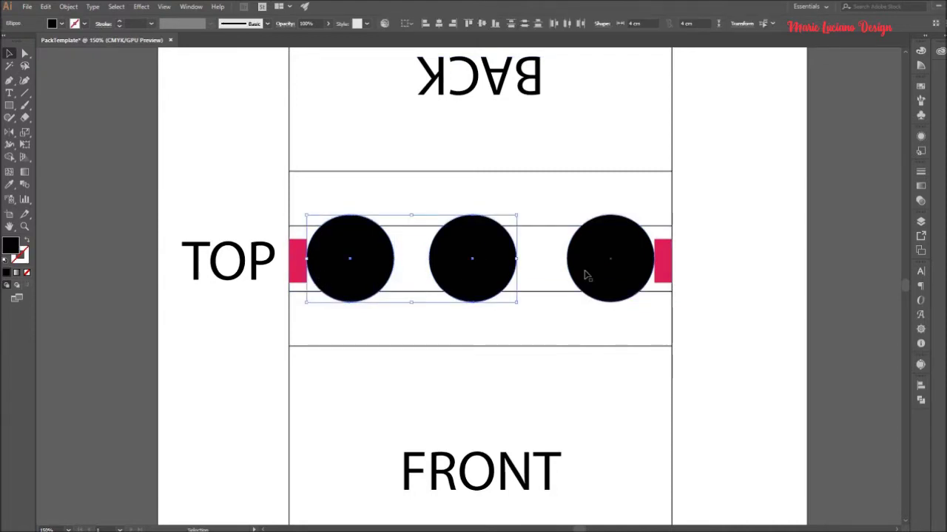
{"action": "left_click", "coordinate": [586, 275], "text": "shift"}
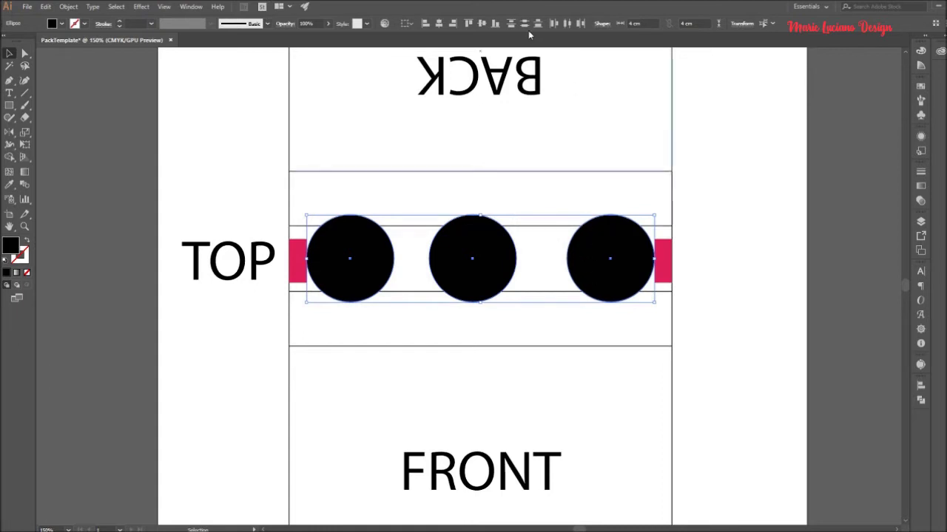
{"action": "left_click", "coordinate": [567, 23]}
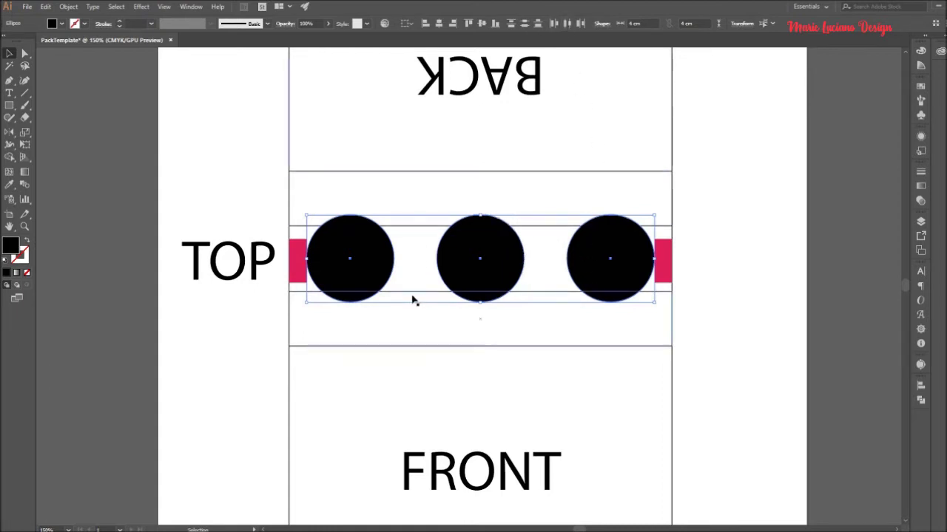
{"action": "left_click", "coordinate": [658, 273]}
{"action": "key", "text": "Delete"}
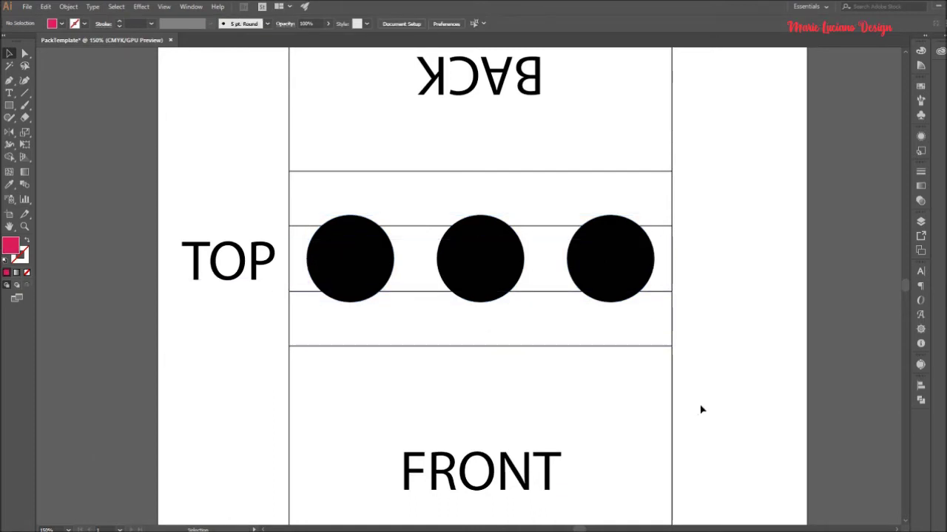
Reset the colours to the default white fill and black stroke.
{"action": "scroll", "coordinate": [702, 410], "scroll_direction": "down", "scroll_amount": 3}
{"action": "scroll", "coordinate": [744, 437], "scroll_direction": "down", "scroll_amount": 2}
{"action": "scroll", "coordinate": [501, 389], "scroll_direction": "down", "scroll_amount": 1}
{"action": "scroll", "coordinate": [496, 389], "scroll_direction": "up", "scroll_amount": 3}
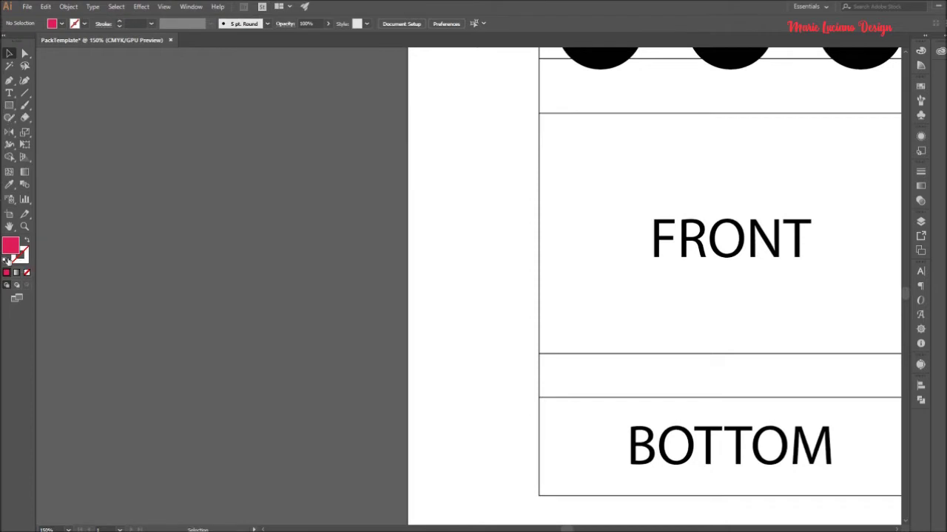
{"action": "left_click", "coordinate": [5, 261]}
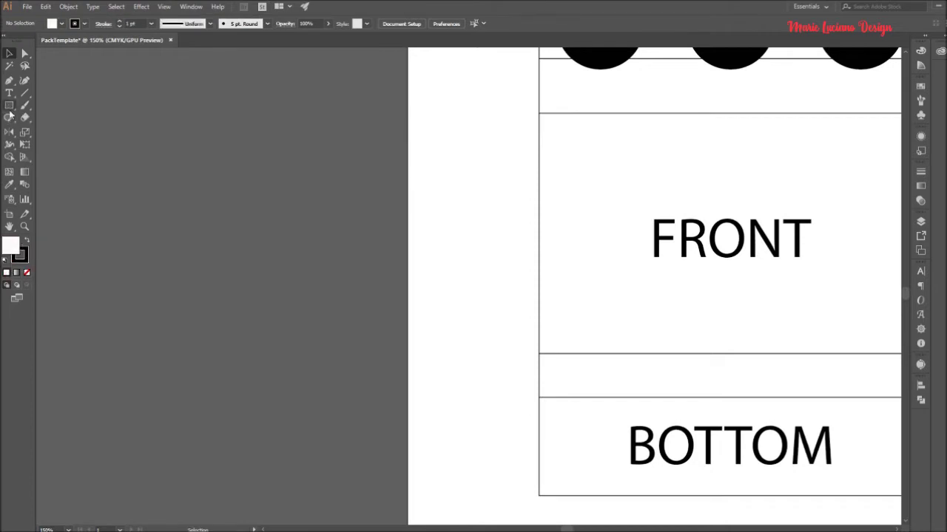
Create an unlinked 3.1 × 5 cm ellipse with the Ellipse tool.
{"action": "left_click_drag", "start_coordinate": [9, 105], "coordinate": [21, 130]}
{"action": "left_click", "coordinate": [258, 299]}
{"action": "left_click", "coordinate": [527, 257]}
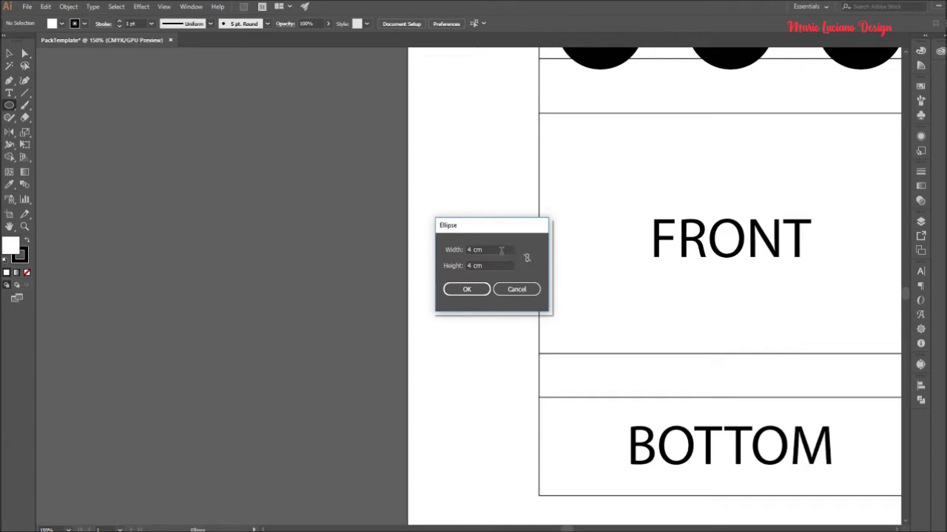
{"action": "left_click", "coordinate": [500, 248]}
{"action": "type", "text": "3.1"}
{"action": "key", "text": "Tab"}
{"action": "type", "text": "5"}
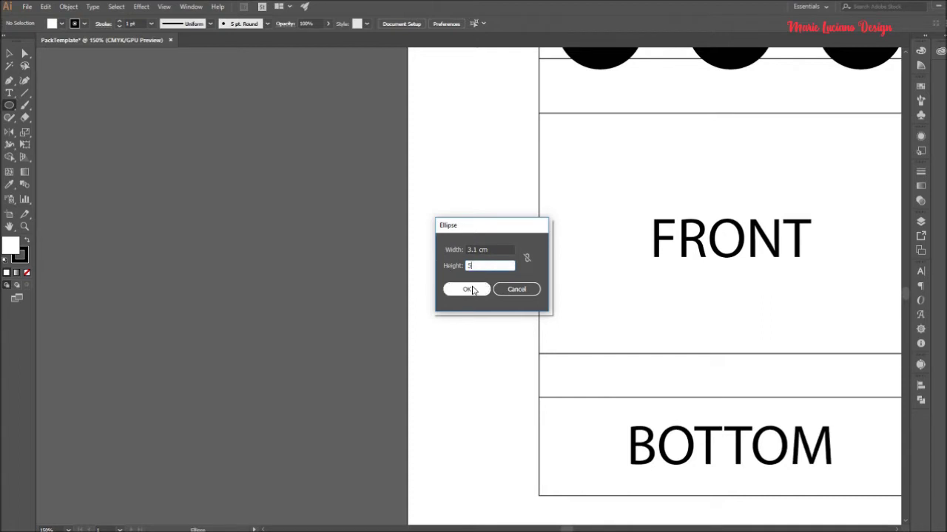
{"action": "left_click", "coordinate": [466, 289]}
Draw a rectangle covering the ellipse's lower half.
{"action": "key", "text": "v"}
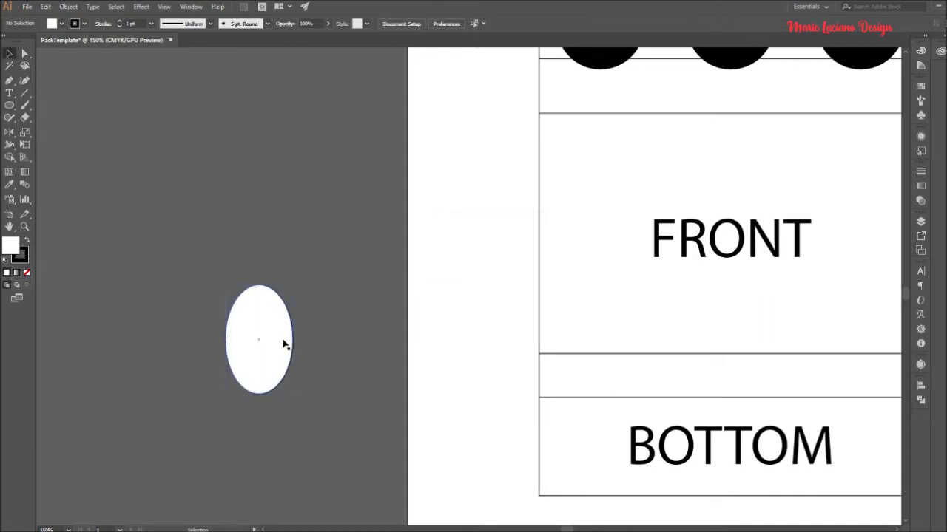
{"action": "scroll", "coordinate": [238, 349], "scroll_direction": "up", "scroll_amount": 1}
{"action": "scroll", "coordinate": [241, 377], "scroll_direction": "up", "scroll_amount": 2}
{"action": "left_click_drag", "start_coordinate": [9, 105], "coordinate": [52, 104]}
{"action": "mouse_move", "coordinate": [189, 284]}
{"action": "left_mouse_down"}
{"action": "mouse_move", "coordinate": [403, 422]}
{"action": "mouse_move", "coordinate": [417, 481]}
{"action": "left_mouse_up"}
{"action": "key", "text": "v"}
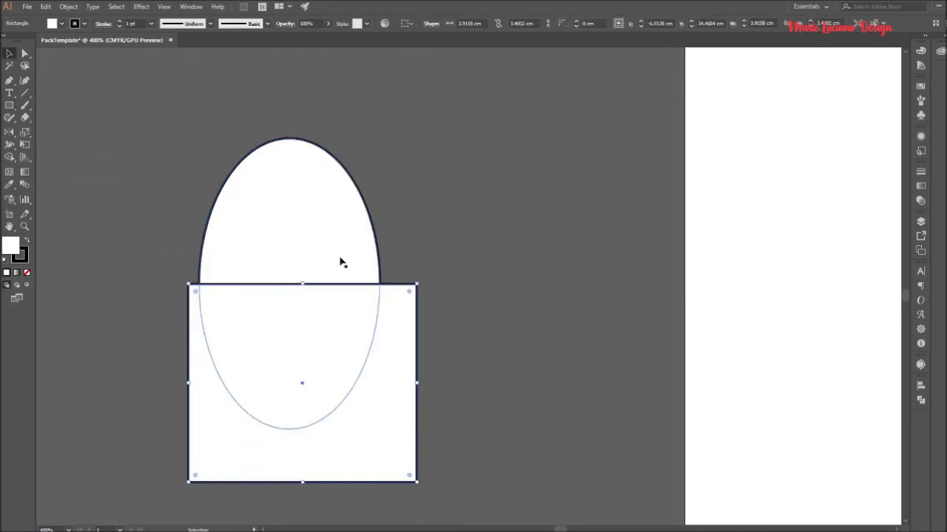
Subtract the rectangle from the ellipse with Pathfinder Minus Front, leaving a dome.
{"action": "left_click", "coordinate": [341, 260], "text": "shift"}
{"action": "left_click", "coordinate": [922, 222]}
{"action": "left_click", "coordinate": [923, 223]}
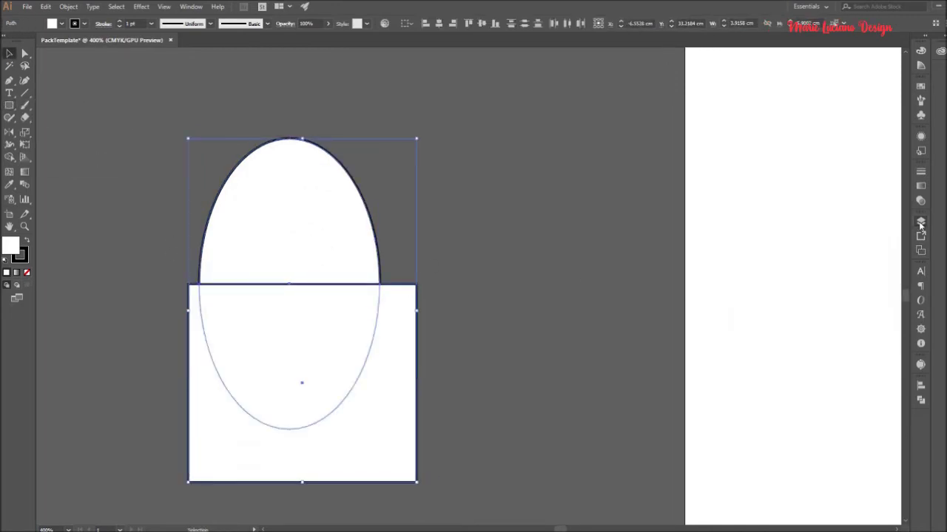
{"action": "left_click", "coordinate": [921, 400]}
{"action": "left_click", "coordinate": [819, 407]}
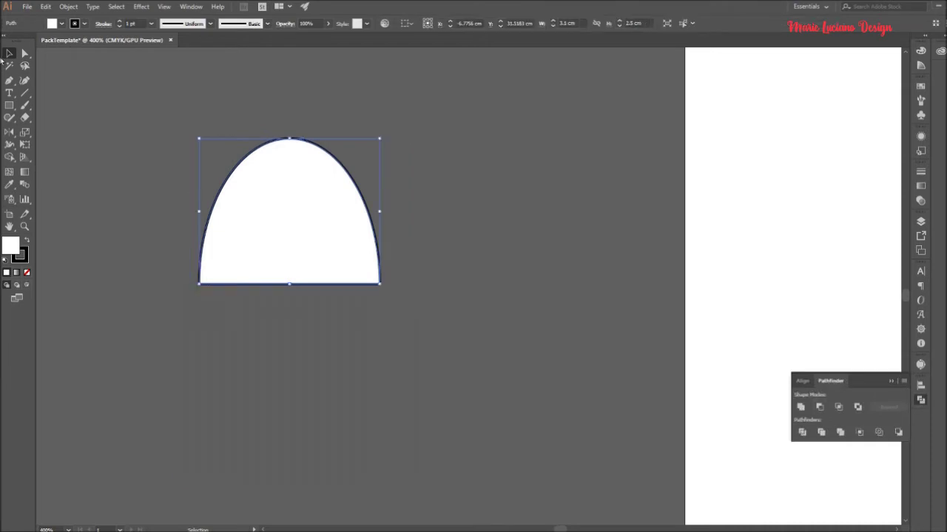
{"action": "key", "text": "ctrl+shift+a"}
Move the half-ellipse dome onto the band above BOTTOM.
{"action": "scroll", "coordinate": [403, 273], "scroll_direction": "down", "scroll_amount": 2}
{"action": "left_click_drag", "start_coordinate": [454, 370], "coordinate": [302, 354]}
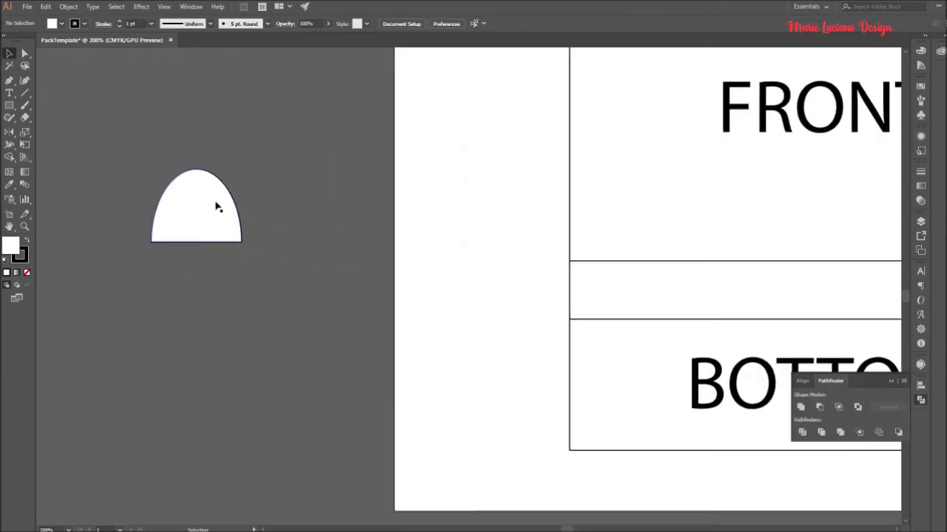
{"action": "left_click_drag", "start_coordinate": [217, 204], "coordinate": [653, 296]}
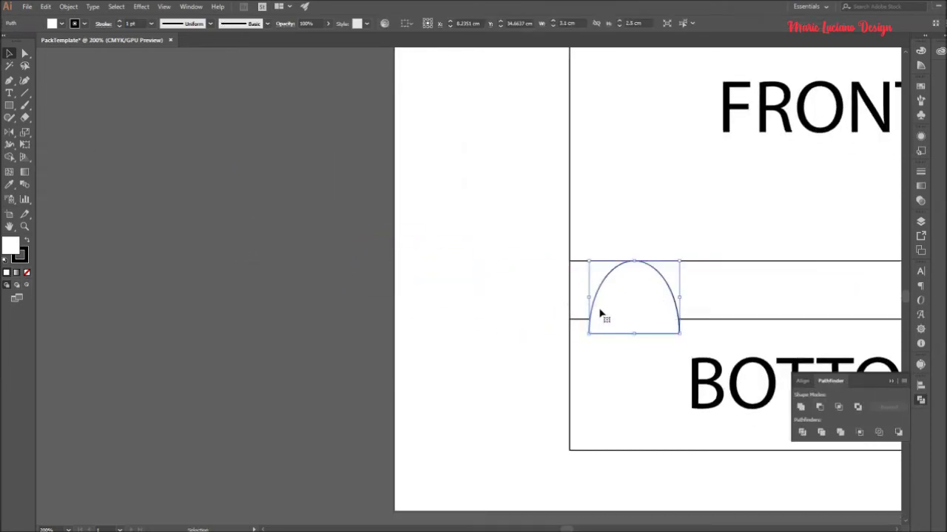
Round the dome's bottom corners with the Direct Selection corner widgets.
{"action": "key", "text": "a"}
{"action": "left_click_drag", "start_coordinate": [598, 326], "coordinate": [607, 321]}
{"action": "left_click", "coordinate": [494, 315]}
Swap the dome's fill and stroke so it becomes solid black.
{"action": "left_click", "coordinate": [9, 53]}
{"action": "key", "text": "ctrl+a"}
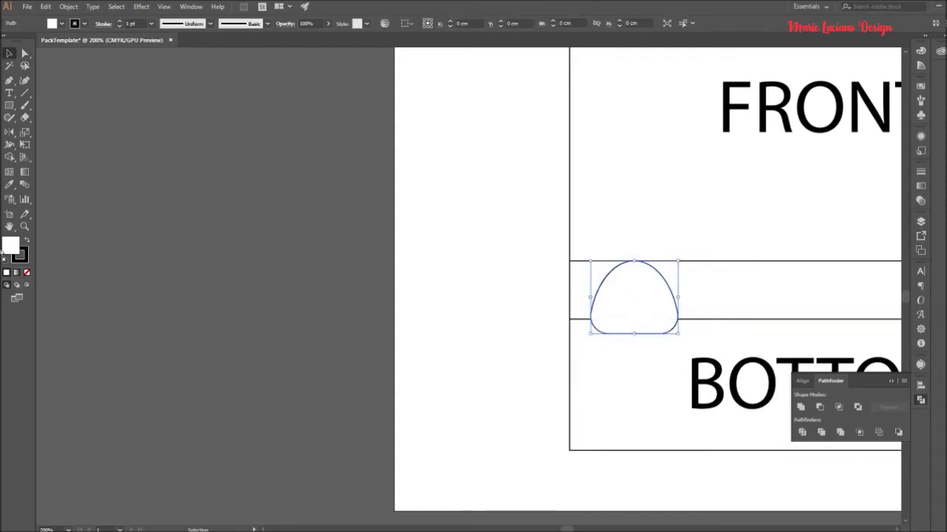
{"action": "left_click", "coordinate": [27, 272]}
{"action": "left_click", "coordinate": [27, 242]}
{"action": "left_click", "coordinate": [176, 180]}
Start a new exact-size rectangle beside the artboard with the Rectangle tool.
{"action": "key", "text": "ctrl+minus"}
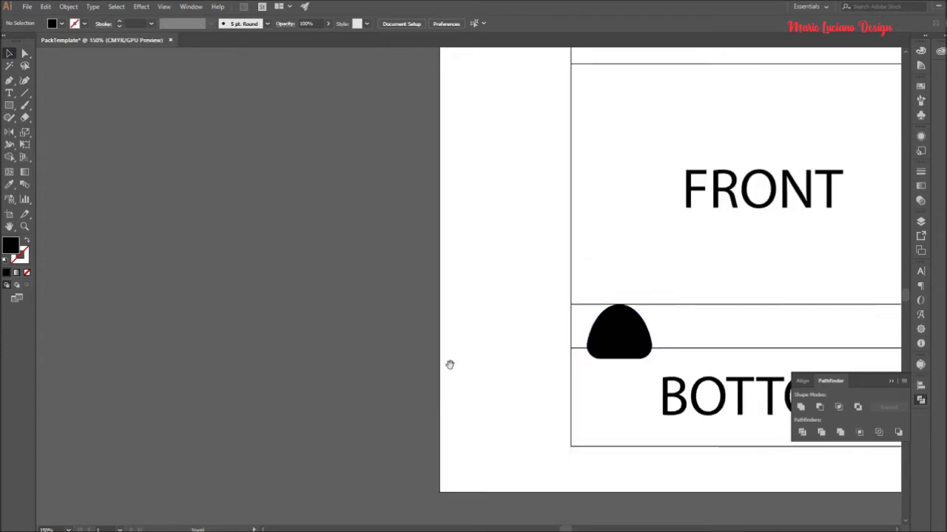
{"action": "scroll", "coordinate": [299, 375], "scroll_direction": "up", "scroll_amount": 2}
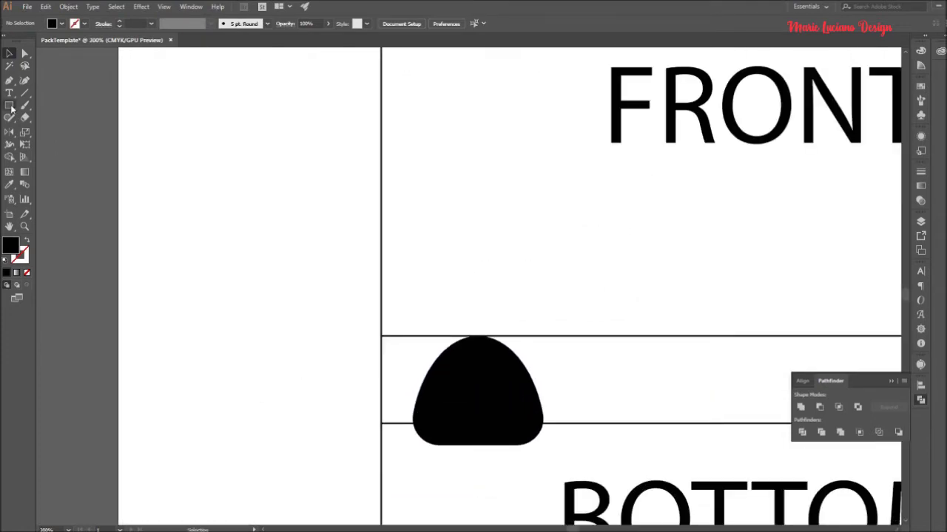
{"action": "left_click", "coordinate": [9, 105]}
{"action": "left_click", "coordinate": [282, 385]}
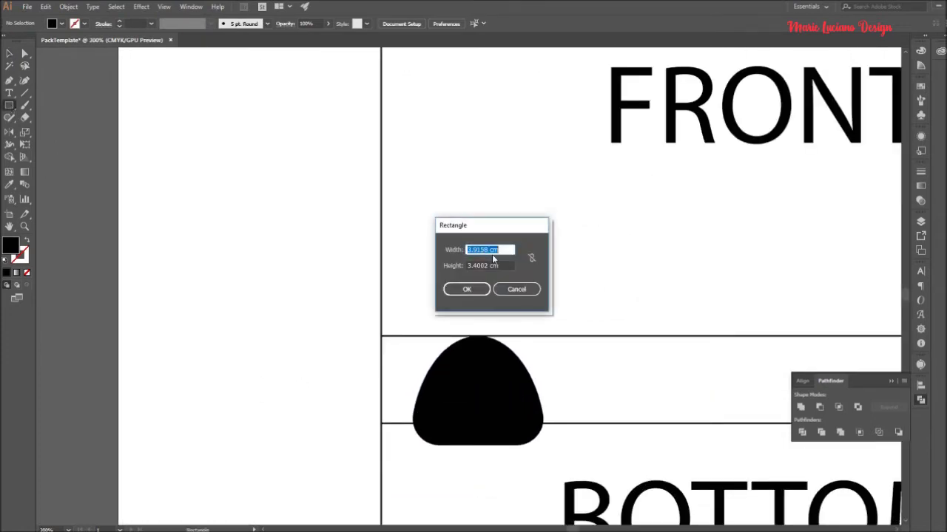
Create a 1.3 cm-wide rectangle and fill it red.
{"action": "type", "text": "1.3"}
{"action": "left_click", "coordinate": [466, 289]}
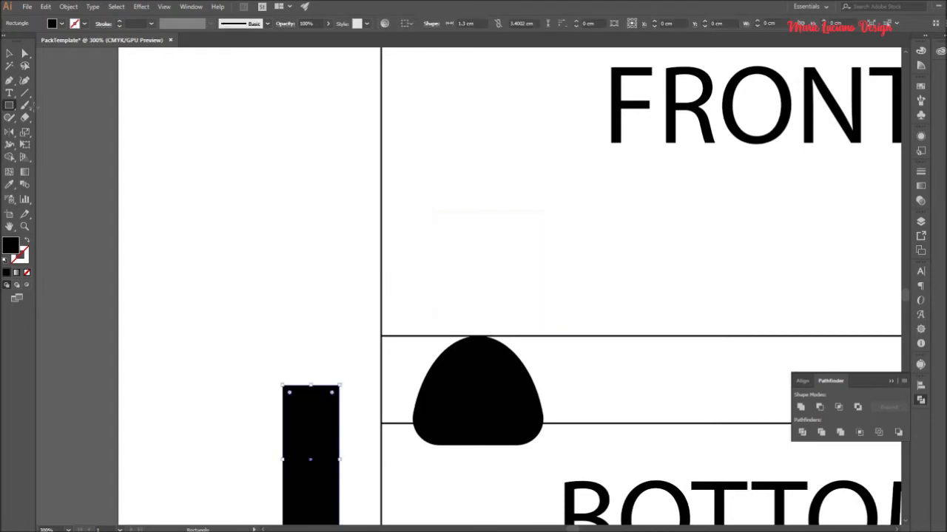
{"action": "left_click", "coordinate": [9, 55]}
{"action": "double_click", "coordinate": [10, 246]}
{"action": "key", "text": "ctrl+v"}
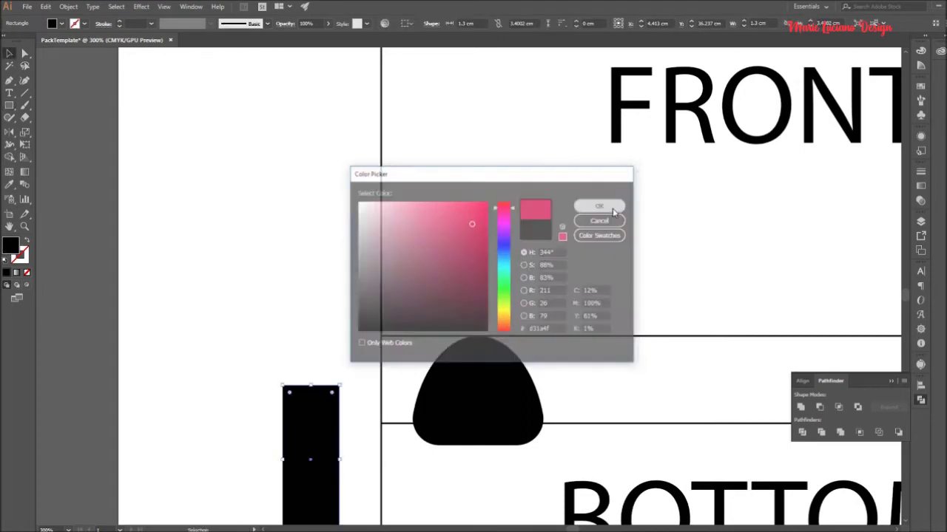
{"action": "left_click", "coordinate": [607, 205]}
{"action": "left_click", "coordinate": [352, 428]}
Place the red spacer at the panel's left edge with the dome against it.
{"action": "left_click_drag", "start_coordinate": [308, 460], "coordinate": [407, 391]}
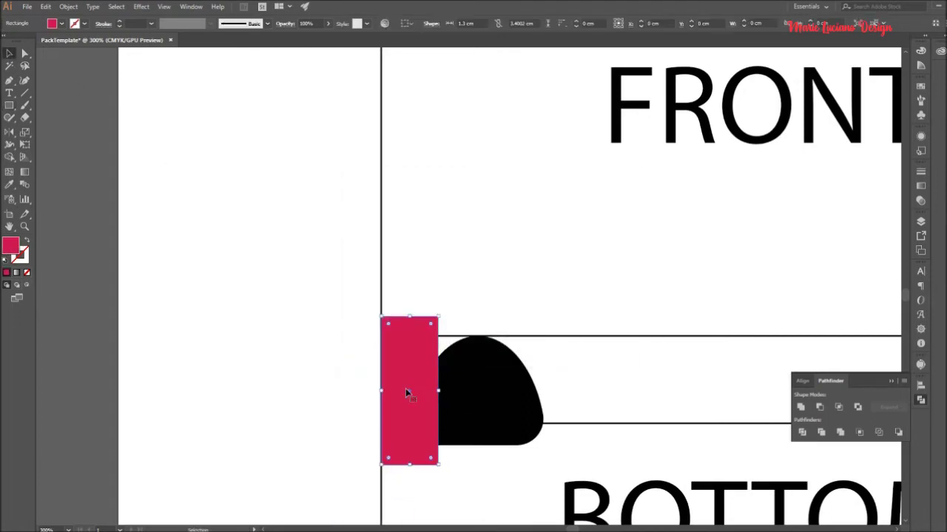
{"action": "left_click", "coordinate": [474, 392]}
{"action": "left_click_drag", "start_coordinate": [478, 397], "coordinate": [504, 397]}
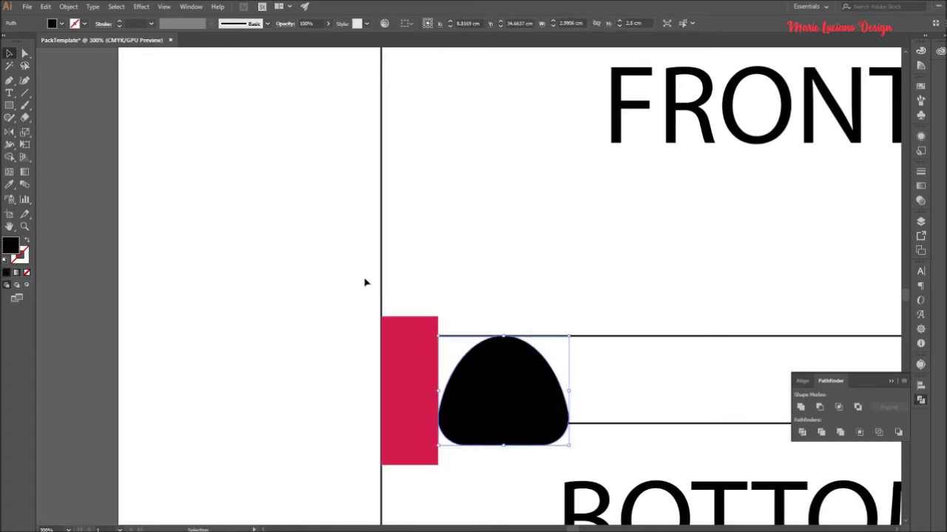
Reflect a vertical copy of the dome and spacer and move it to the panel's right edge.
{"action": "key", "text": "ctrl+minus"}
{"action": "left_click_drag", "start_coordinate": [499, 496], "coordinate": [301, 401]}
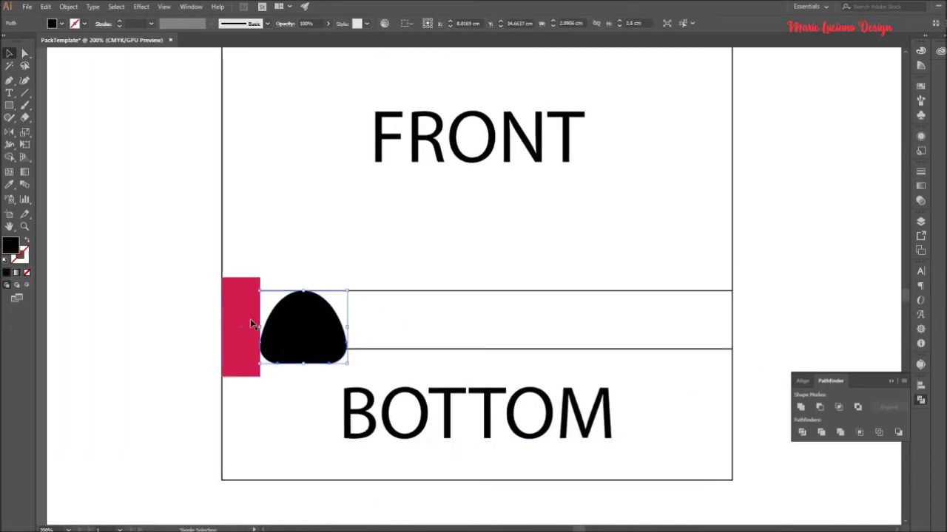
{"action": "left_click", "coordinate": [250, 319], "text": "shift"}
{"action": "double_click", "coordinate": [9, 131]}
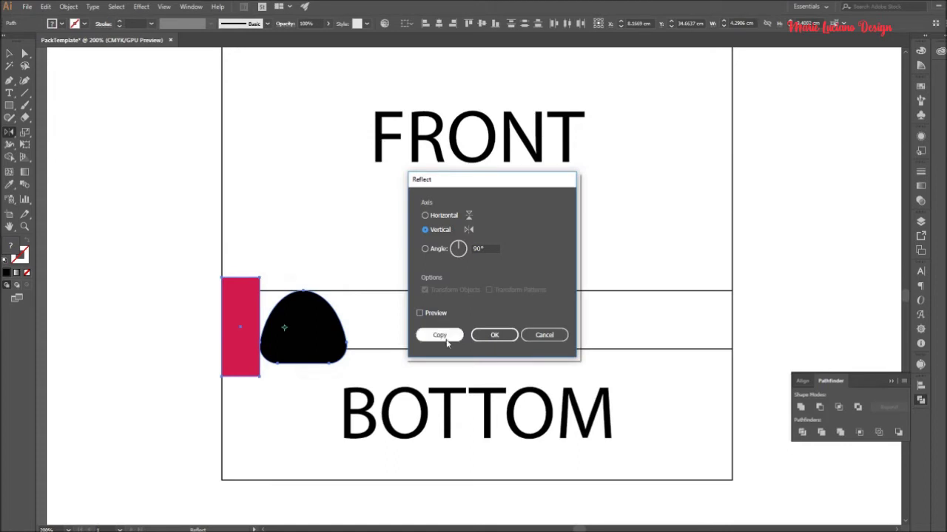
{"action": "left_click", "coordinate": [441, 333]}
{"action": "left_click", "coordinate": [9, 54]}
{"action": "left_click_drag", "start_coordinate": [256, 368], "coordinate": [640, 367]}
Copy a dome to the band's centre and distribute the three domes evenly.
{"action": "left_click", "coordinate": [665, 314]}
{"action": "left_click_drag", "start_coordinate": [671, 327], "coordinate": [499, 326]}
{"action": "left_click_drag", "start_coordinate": [344, 321], "coordinate": [630, 330]}
{"action": "left_click", "coordinate": [570, 29]}
Delete both red spacer rectangles.
{"action": "left_click", "coordinate": [776, 237]}
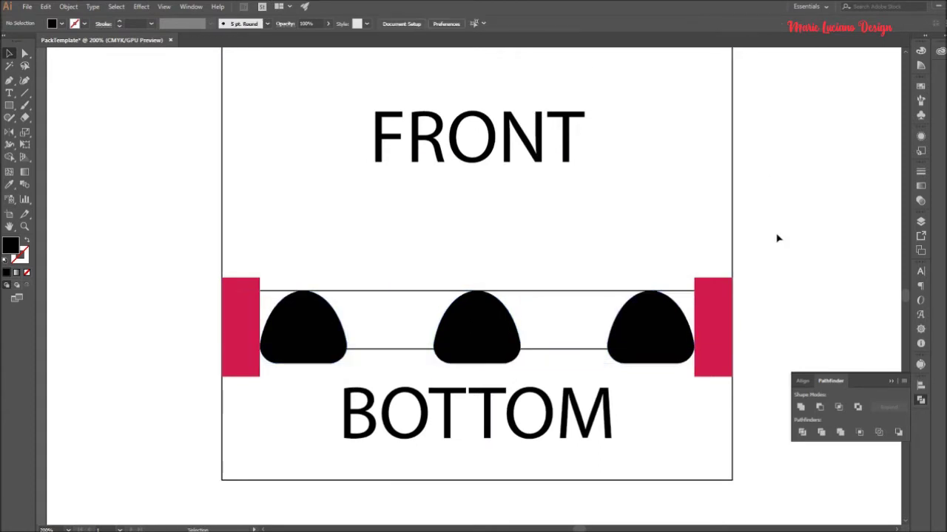
{"action": "left_click", "coordinate": [713, 325]}
{"action": "left_click", "coordinate": [257, 376], "text": "shift"}
{"action": "key", "text": "Delete"}
Make a horizontally reflected copy of the three bottom glue tabs.
{"action": "scroll", "coordinate": [251, 385], "scroll_direction": "down", "scroll_amount": 3}
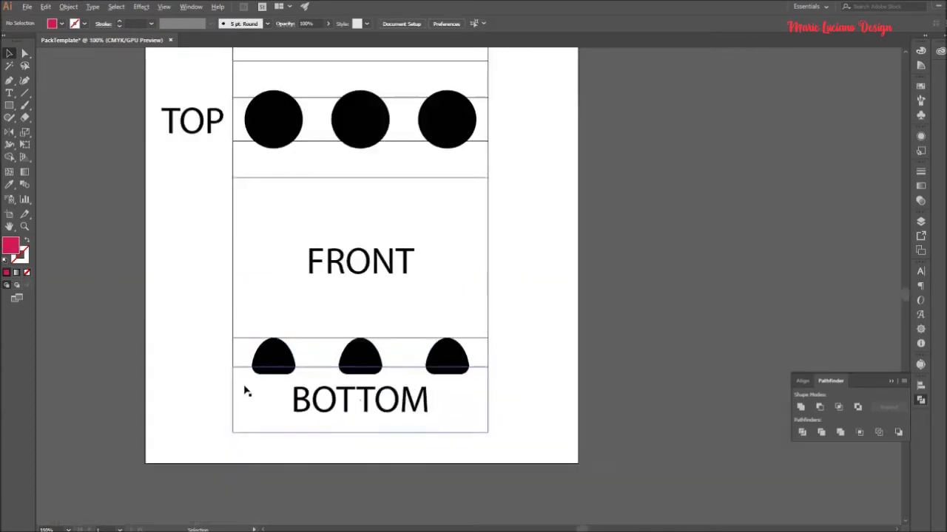
{"action": "left_click_drag", "start_coordinate": [519, 232], "coordinate": [610, 279]}
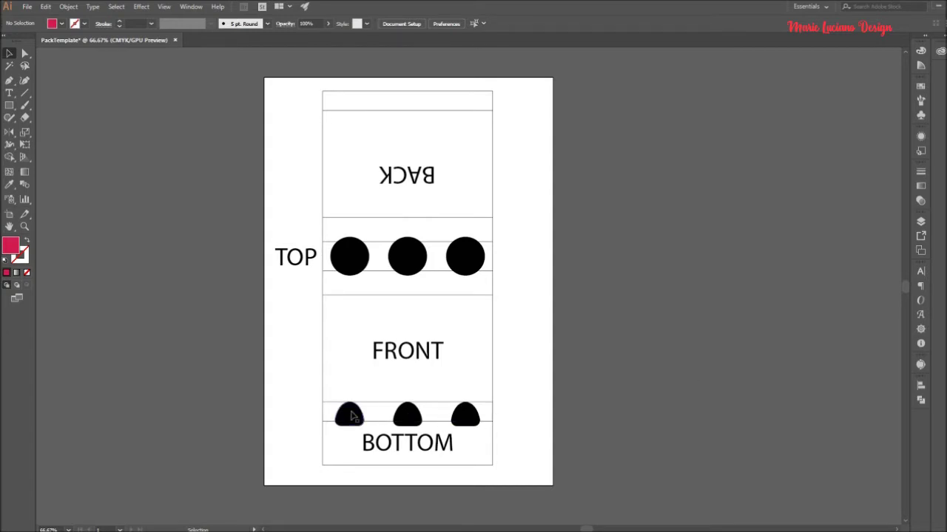
{"action": "left_click_drag", "start_coordinate": [309, 412], "coordinate": [532, 416]}
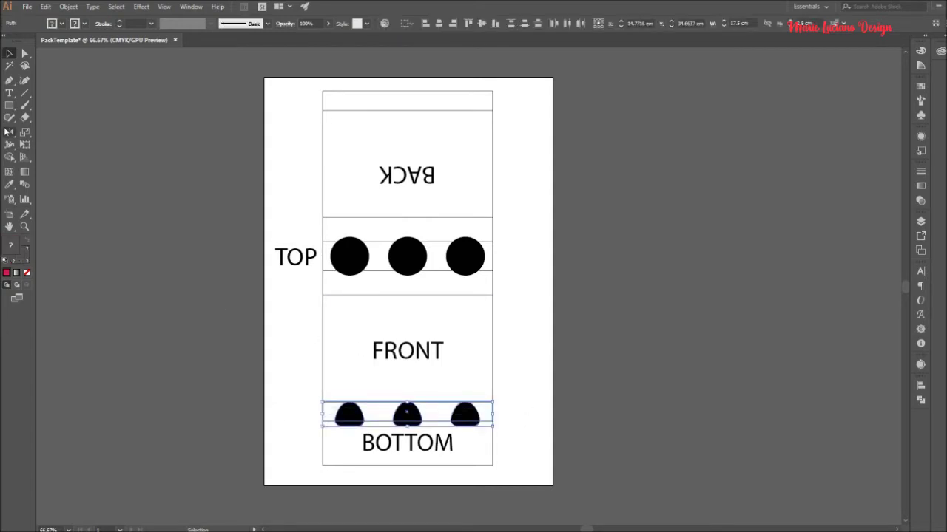
{"action": "double_click", "coordinate": [7, 131]}
{"action": "left_click", "coordinate": [424, 216]}
{"action": "key", "text": "Return"}
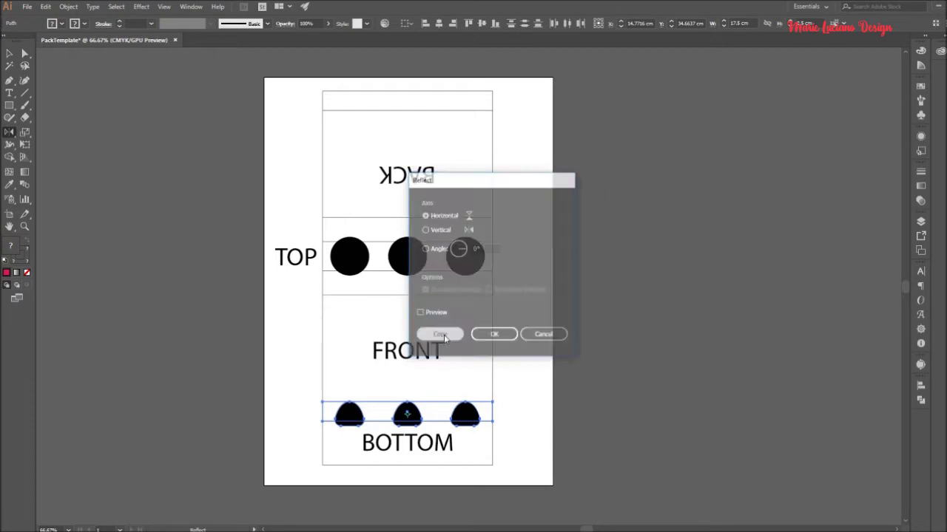
Move the flipped tabs to the template's top edge and delete the extra rectangle.
{"action": "key", "text": "v"}
{"action": "left_click_drag", "start_coordinate": [422, 412], "coordinate": [415, 63]}
{"action": "left_click", "coordinate": [532, 126]}
{"action": "key", "text": "ctrl+equal"}
{"action": "key", "text": "ctrl+equal"}
{"action": "key", "text": "ctrl+equal"}
{"action": "key", "text": "ctrl+equal"}
{"action": "left_click", "coordinate": [653, 202]}
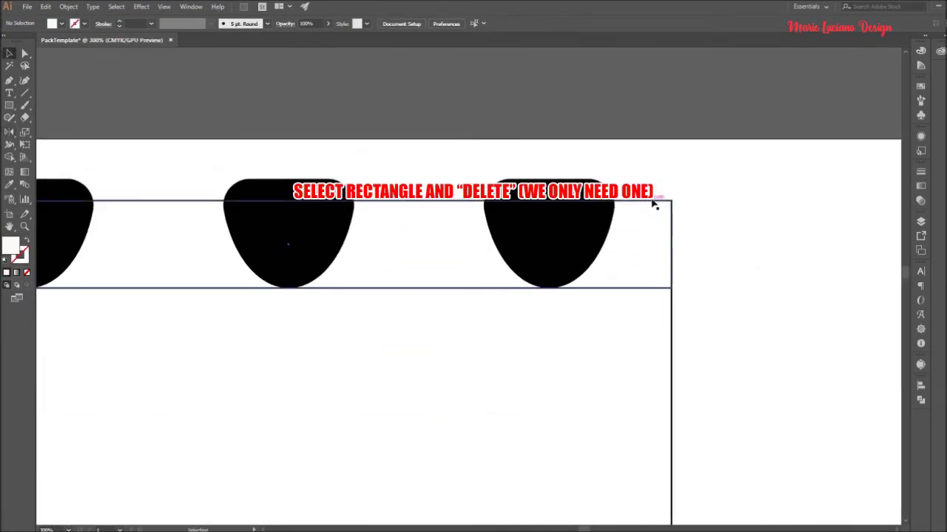
{"action": "key", "text": "Delete"}
{"action": "key", "text": "ctrl+minus"}
{"action": "key", "text": "ctrl+minus"}
{"action": "key", "text": "ctrl+minus"}
{"action": "key", "text": "ctrl+minus"}
{"action": "key", "text": "ctrl+minus"}
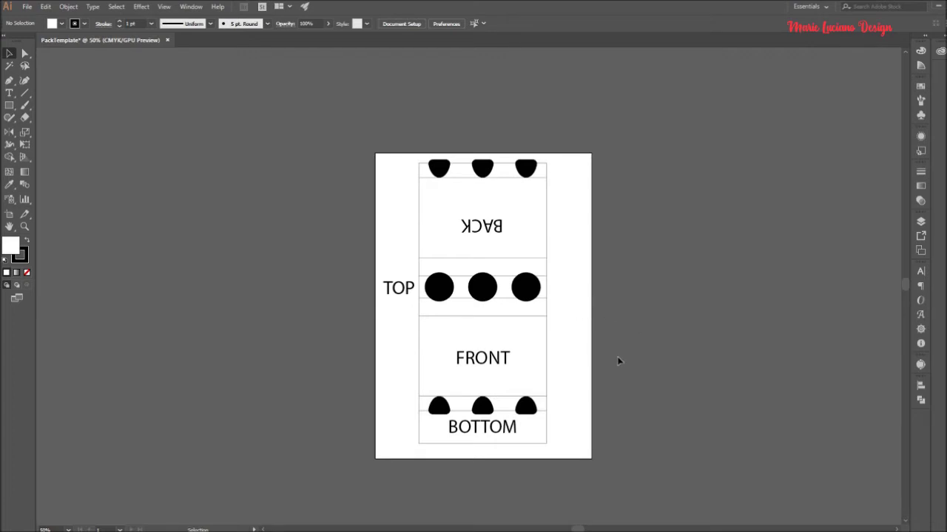
{"action": "scroll", "coordinate": [619, 361], "scroll_direction": "up", "scroll_amount": 1}
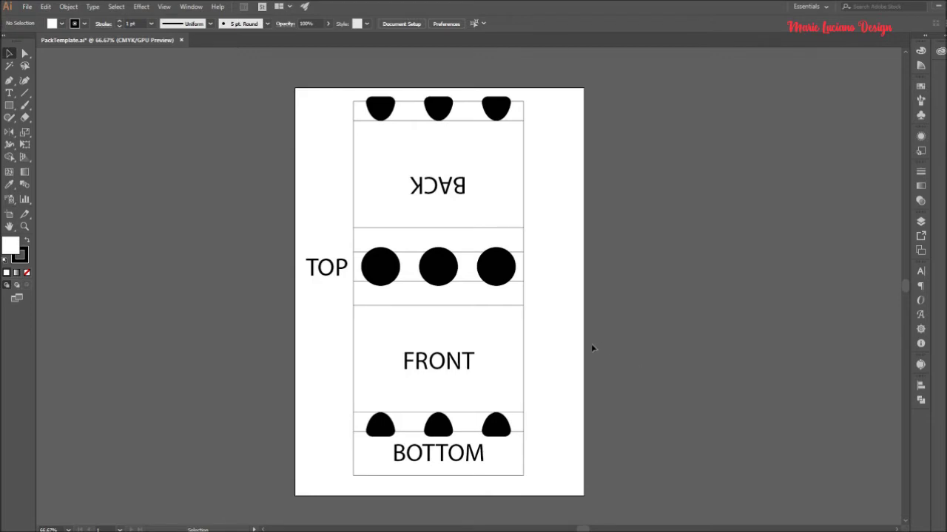
{"action": "left_click_drag", "start_coordinate": [535, 292], "coordinate": [518, 427]}
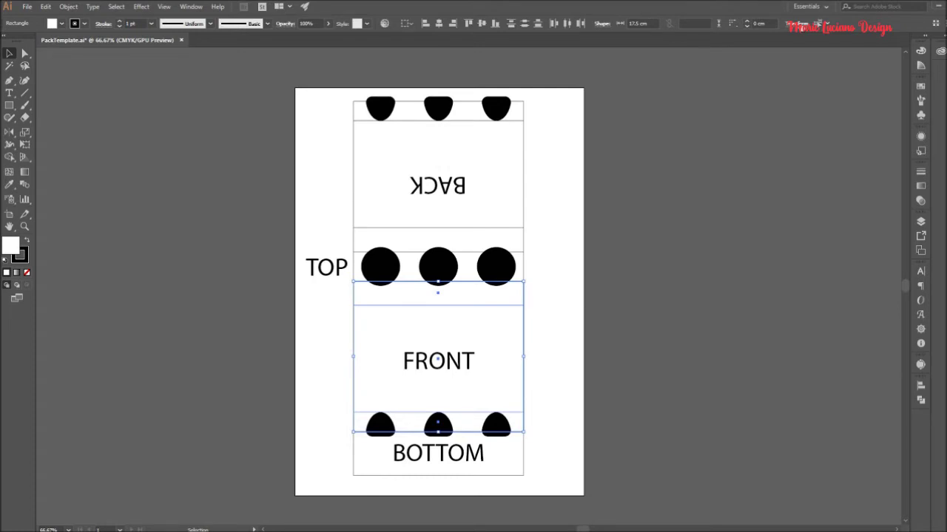
{"action": "left_click", "coordinate": [799, 24]}
{"action": "left_click", "coordinate": [773, 54]}
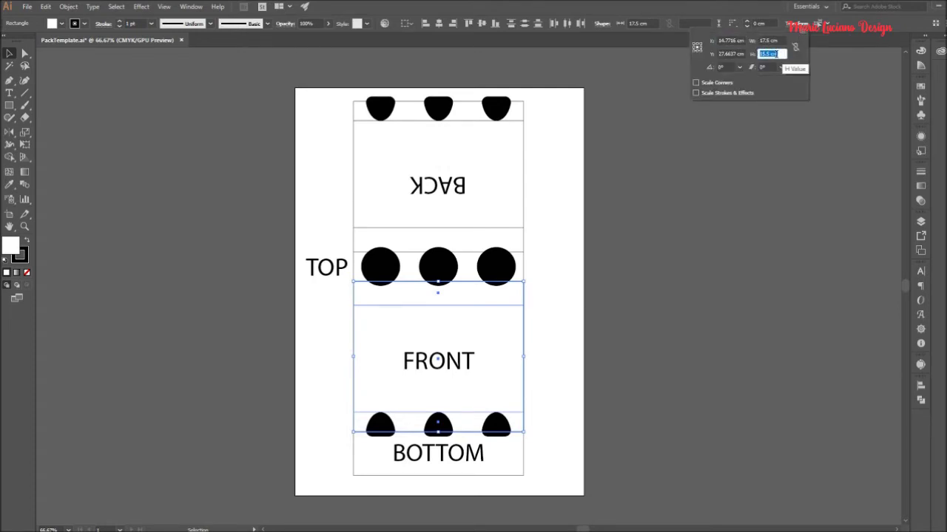
{"action": "left_click", "coordinate": [592, 346]}
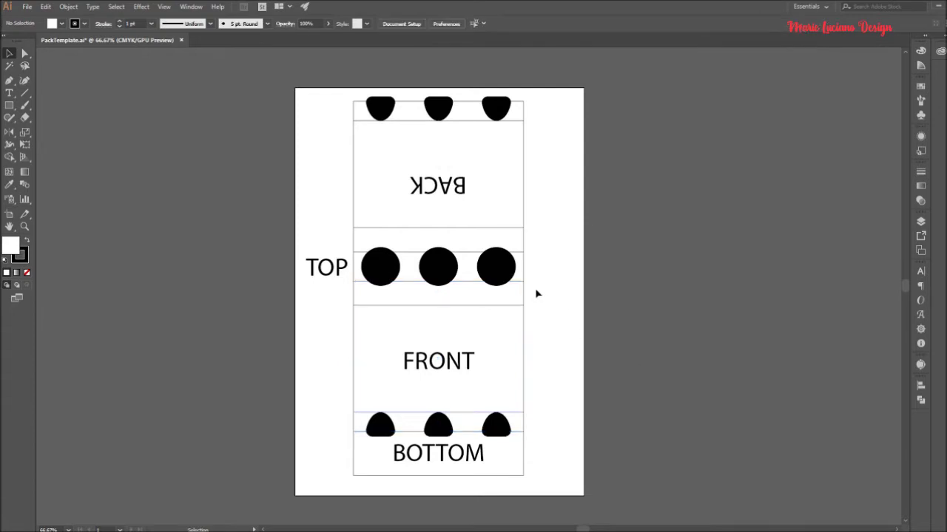
{"action": "left_click_drag", "start_coordinate": [537, 295], "coordinate": [517, 368]}
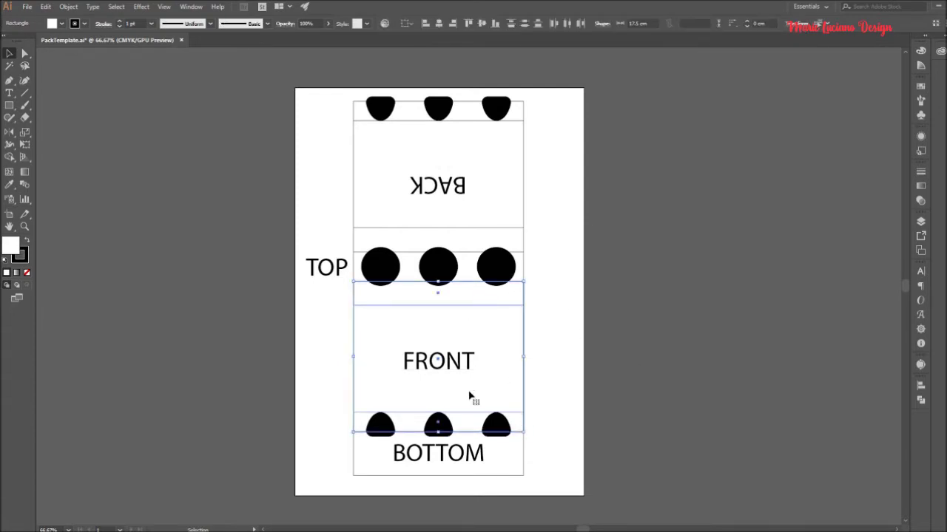
{"action": "left_click", "coordinate": [797, 23]}
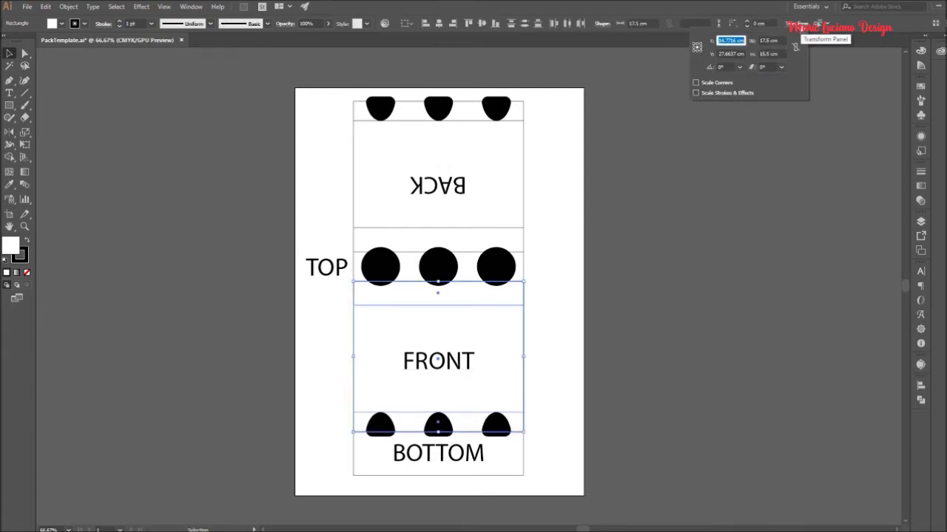
{"action": "left_click", "coordinate": [780, 53]}
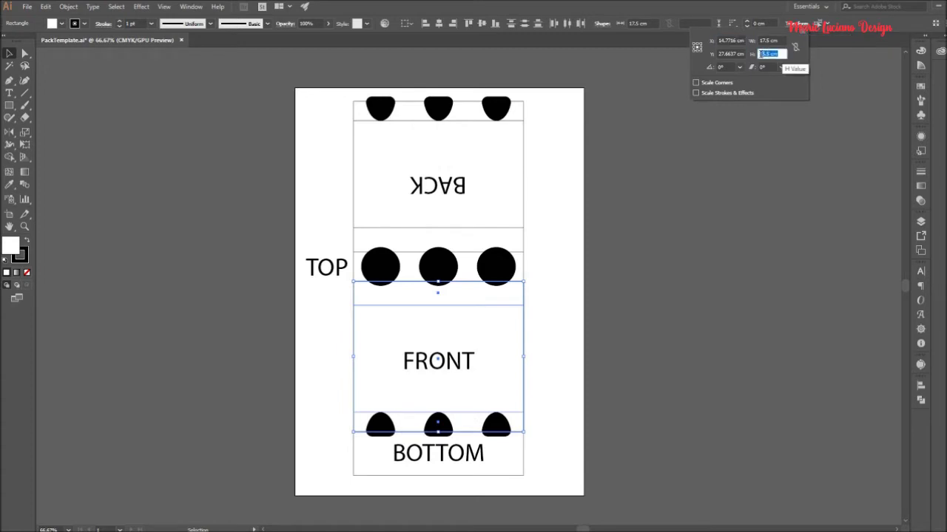
{"action": "key", "text": "ctrl+c"}
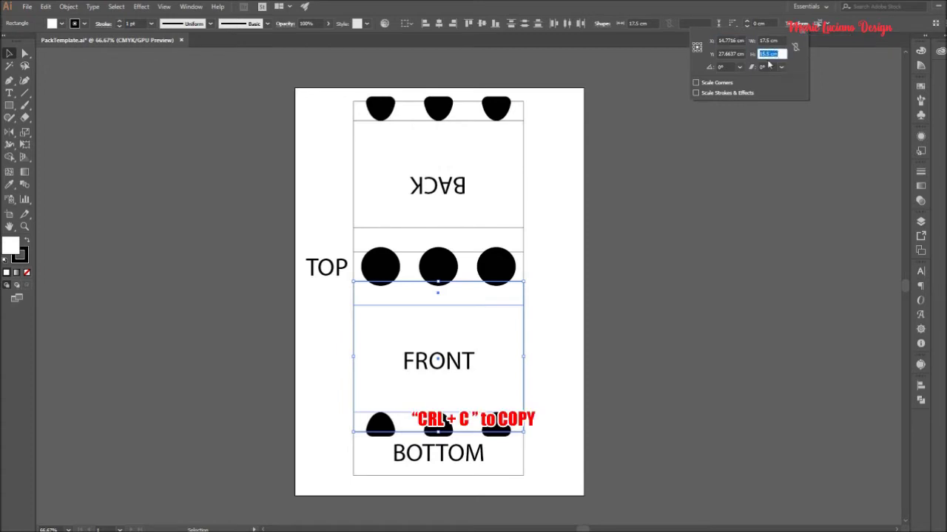
{"action": "left_click", "coordinate": [566, 222]}
{"action": "left_click", "coordinate": [286, 182]}
{"action": "left_click", "coordinate": [9, 105]}
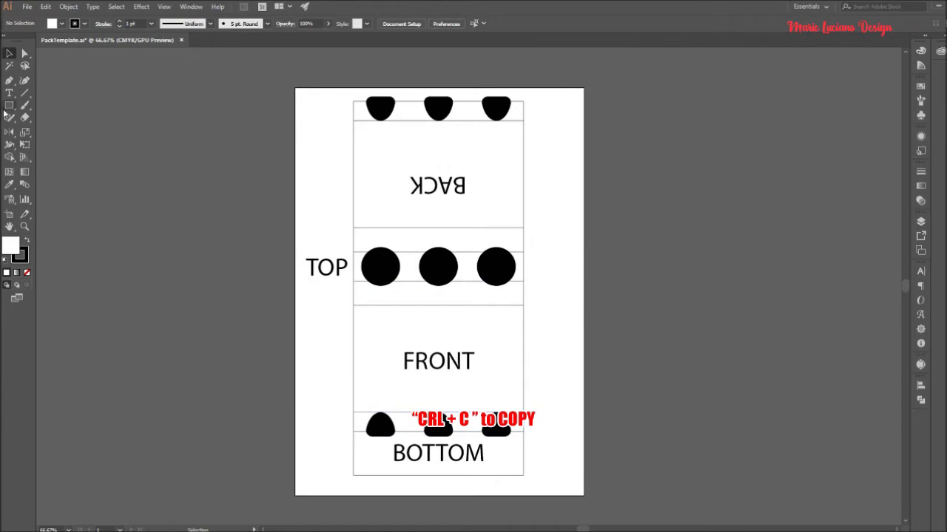
Create a 5 × 15.5 cm rectangle, pasting in the 15.5 cm height.
{"action": "left_click", "coordinate": [644, 346]}
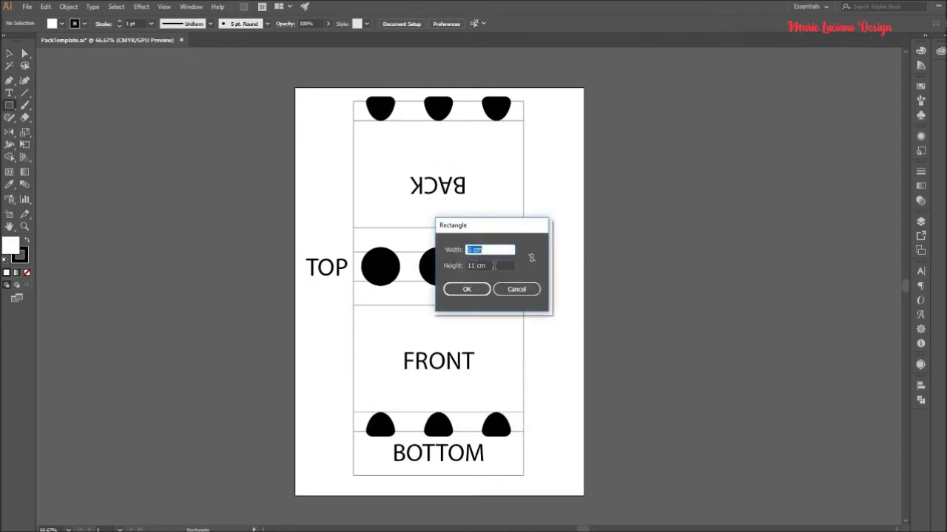
{"action": "left_click", "coordinate": [493, 266]}
{"action": "key", "text": "ctrl+v"}
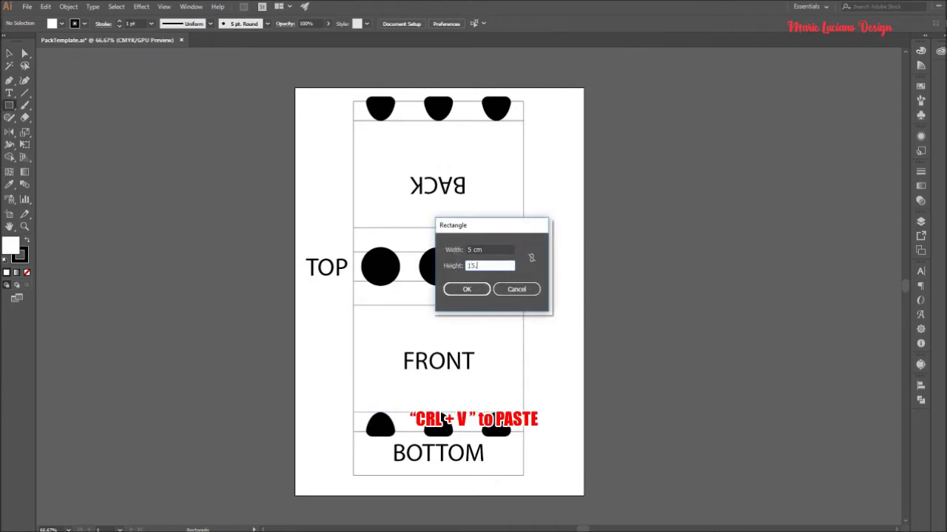
{"action": "left_click_drag", "start_coordinate": [510, 225], "coordinate": [643, 275]}
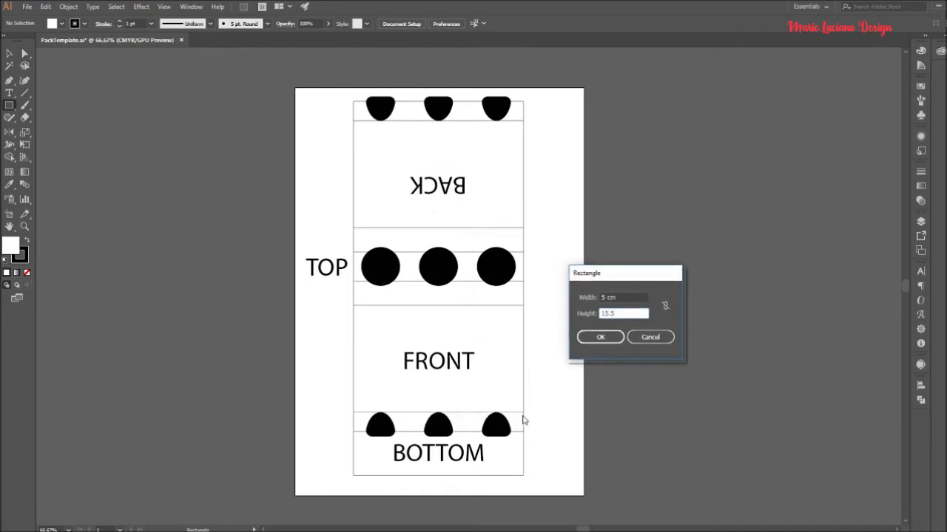
{"action": "key", "text": "shift+Tab"}
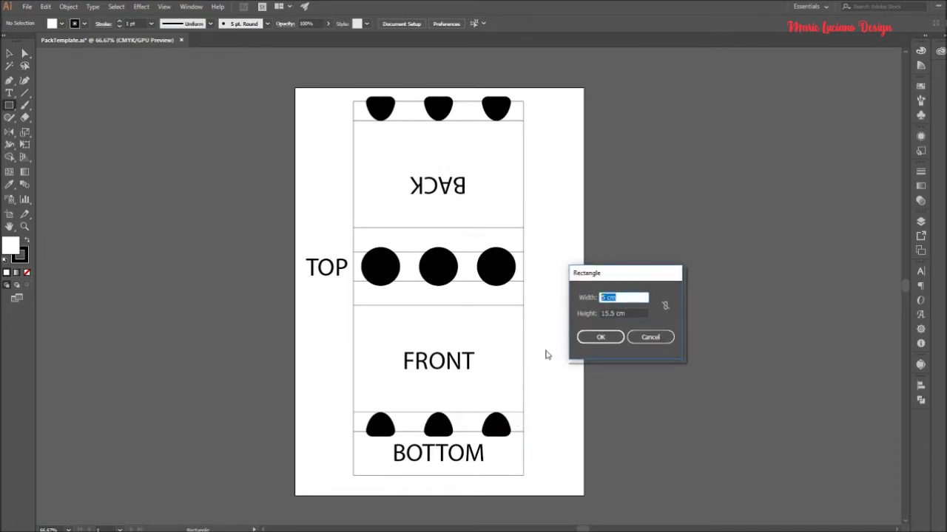
{"action": "left_click", "coordinate": [599, 337]}
Position the new rectangle on the pasteboard just right of the box template.
{"action": "left_click", "coordinate": [9, 54]}
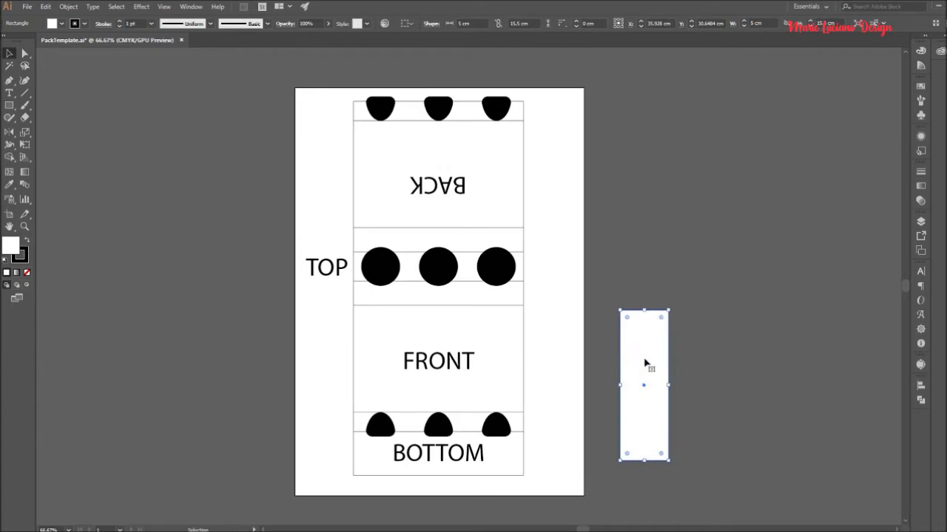
{"action": "left_click_drag", "start_coordinate": [645, 363], "coordinate": [632, 352]}
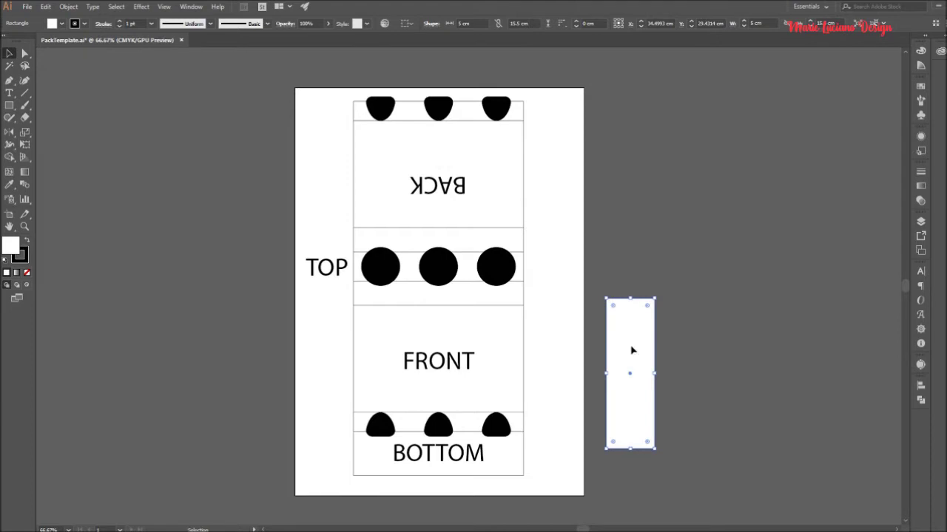
{"action": "left_click_drag", "start_coordinate": [632, 350], "coordinate": [547, 334]}
{"action": "scroll", "coordinate": [547, 334], "scroll_direction": "up", "scroll_amount": 2}
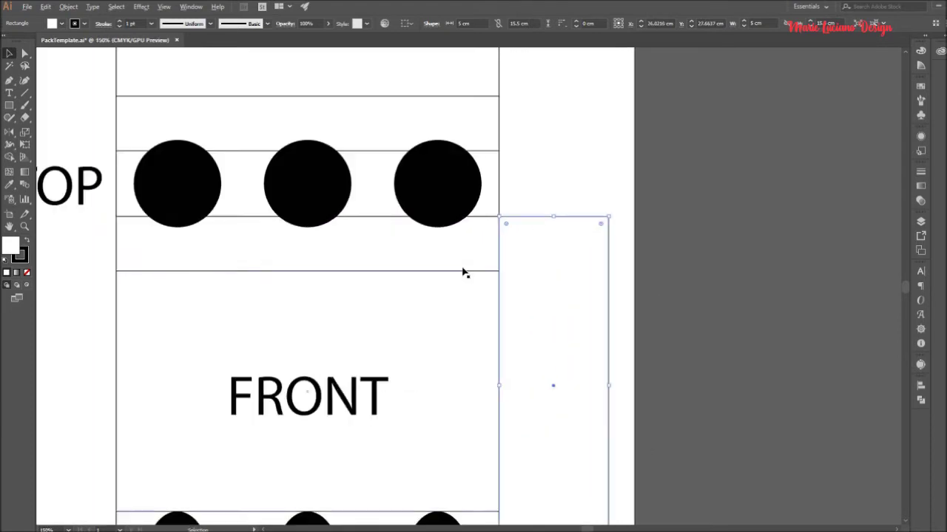
{"action": "left_click", "coordinate": [698, 332]}
{"action": "key", "text": "ctrl+0"}
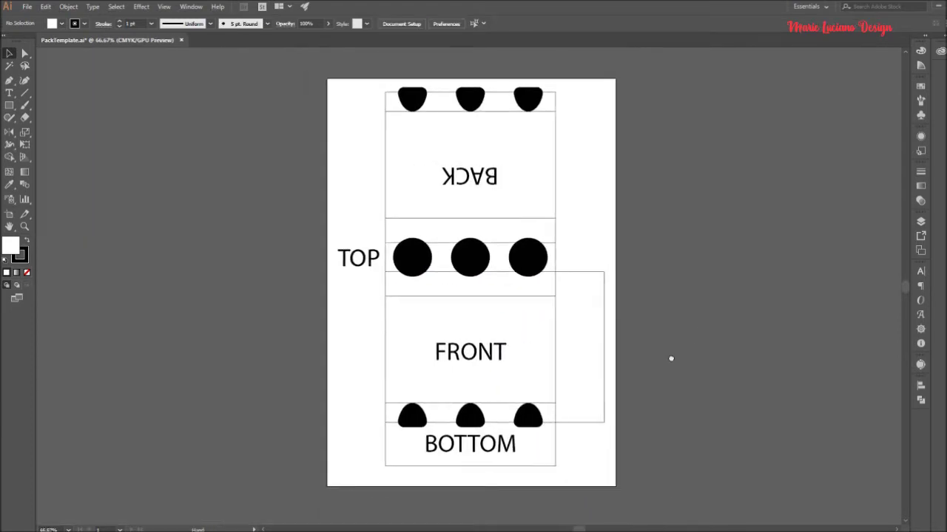
{"action": "left_click_drag", "start_coordinate": [577, 334], "coordinate": [650, 333]}
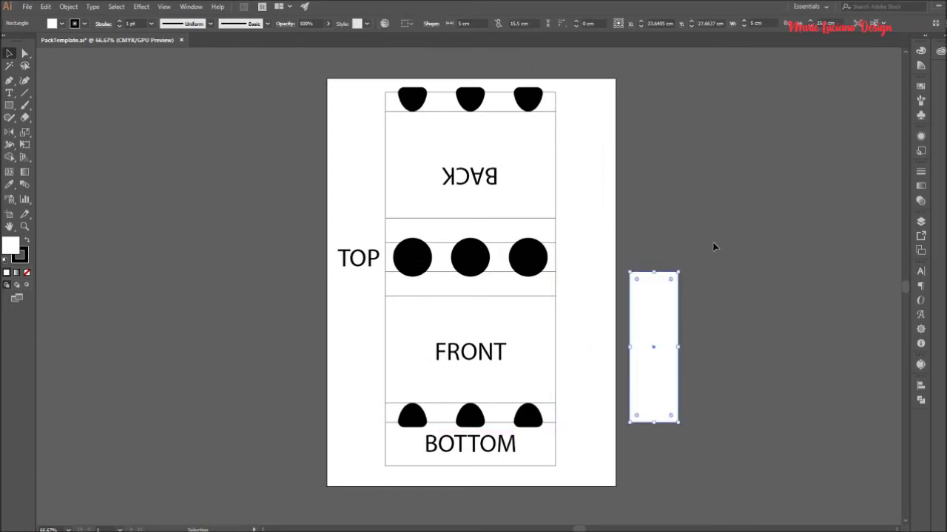
Fill the tall rectangle with hex colour ff0049.
{"action": "double_click", "coordinate": [12, 250]}
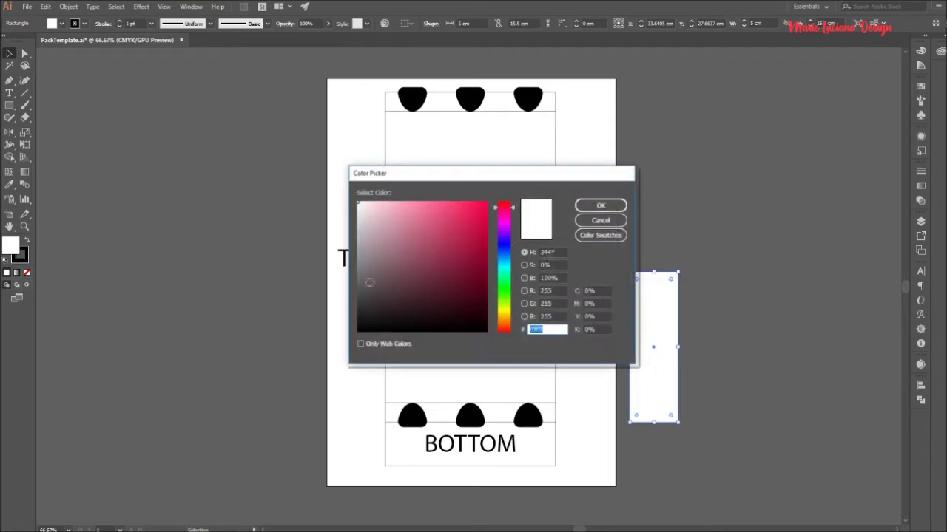
{"action": "type", "text": "ff0049"}
{"action": "left_click", "coordinate": [610, 209]}
{"action": "left_click", "coordinate": [669, 222]}
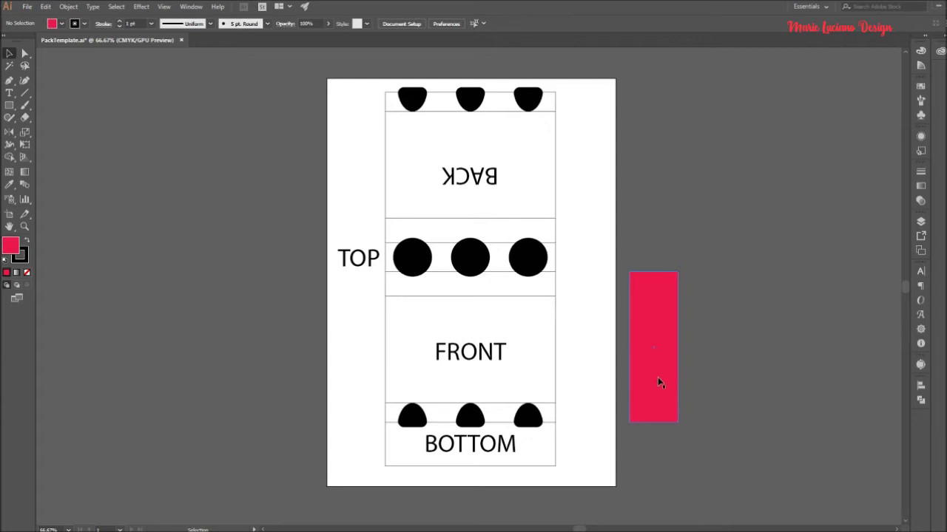
Check the thin strip below the circles is 2.5 cm high, then reselect the red rectangle.
{"action": "scroll", "coordinate": [639, 276], "scroll_direction": "up", "scroll_amount": 1}
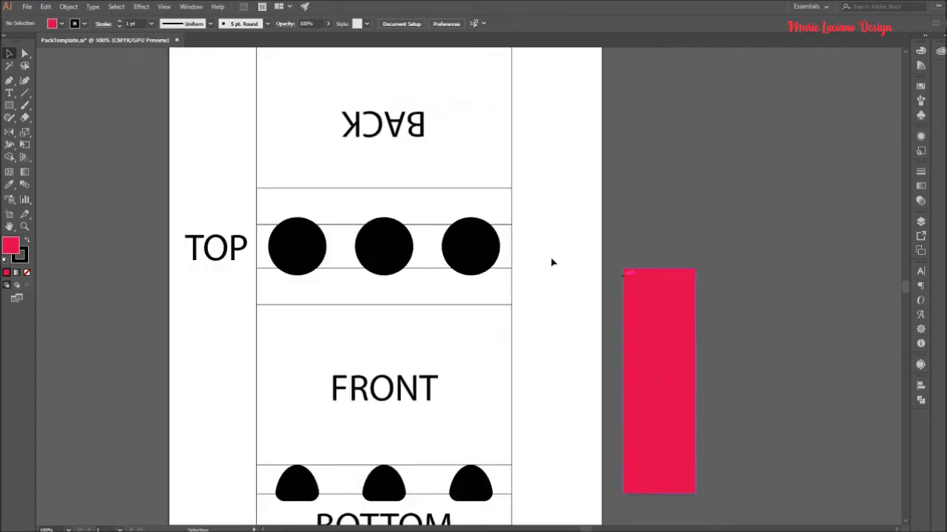
{"action": "left_click", "coordinate": [512, 289]}
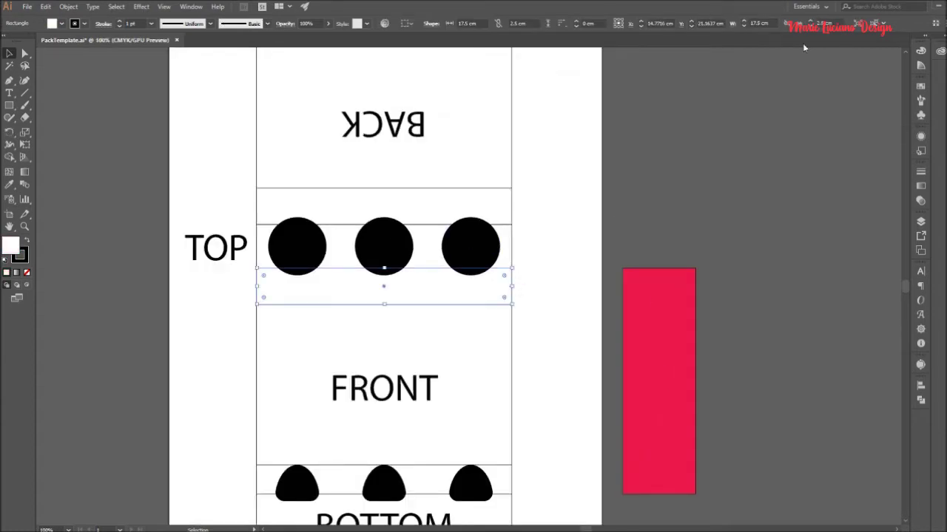
{"action": "left_click", "coordinate": [823, 23]}
{"action": "left_click", "coordinate": [720, 315]}
{"action": "left_click", "coordinate": [665, 311]}
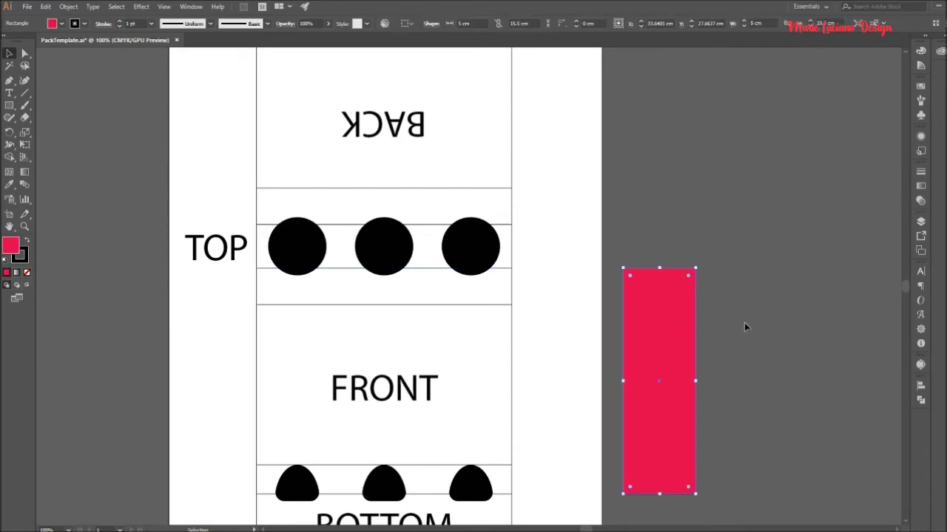
Copy the red rectangle as a lighter pink strip 2.5 cm high.
{"action": "key", "text": "ctrl+c"}
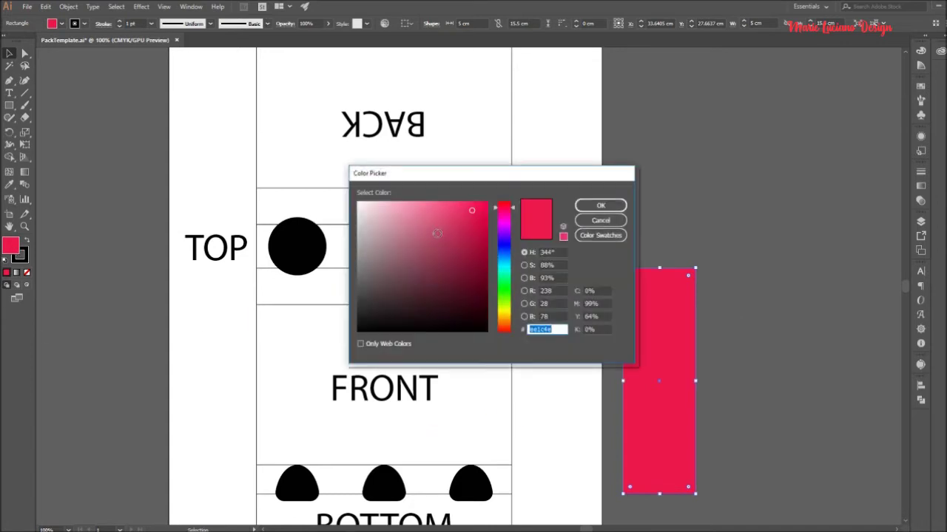
{"action": "mouse_move", "coordinate": [460, 243]}
{"action": "left_mouse_down"}
{"action": "mouse_move", "coordinate": [452, 254]}
{"action": "mouse_move", "coordinate": [420, 207]}
{"action": "left_mouse_up"}
{"action": "left_click", "coordinate": [600, 205]}
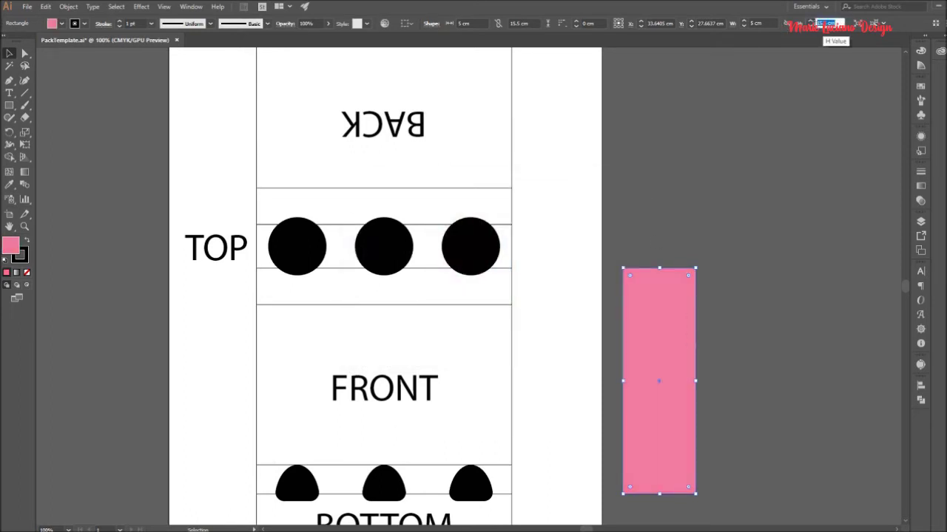
{"action": "left_click", "coordinate": [820, 23]}
{"action": "type", "text": "2.5"}
{"action": "key", "text": "Return"}
Move the pink strip to the top of the red rectangle.
{"action": "left_click_drag", "start_coordinate": [677, 373], "coordinate": [679, 284]}
{"action": "left_click", "coordinate": [725, 298]}
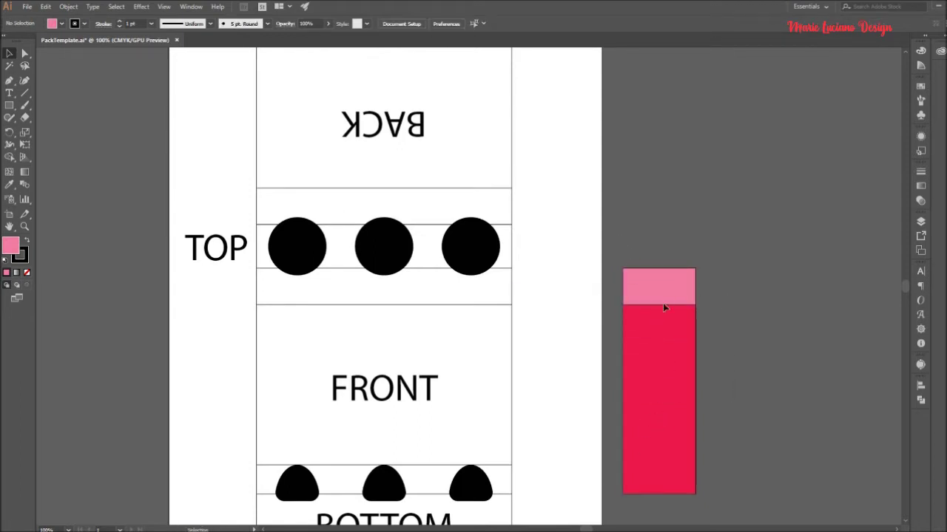
{"action": "key", "text": "ctrl+a"}
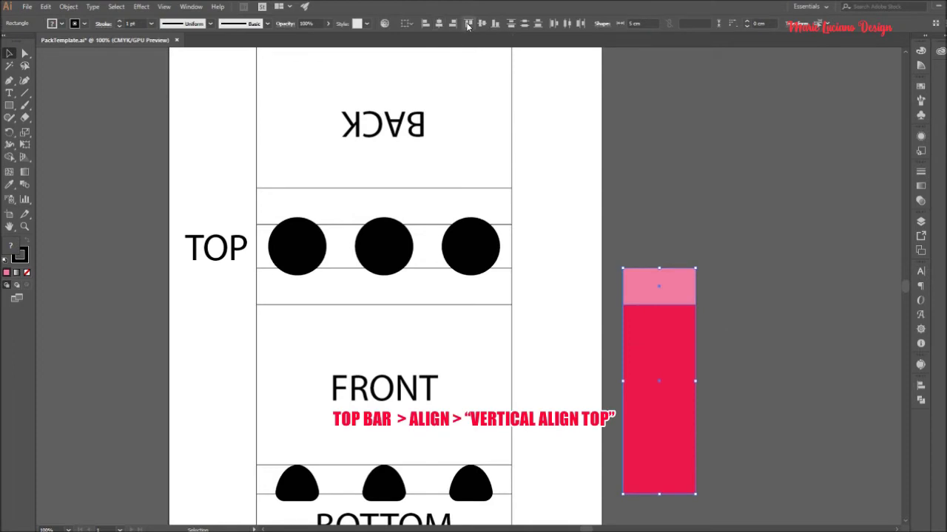
{"action": "left_click", "coordinate": [750, 253]}
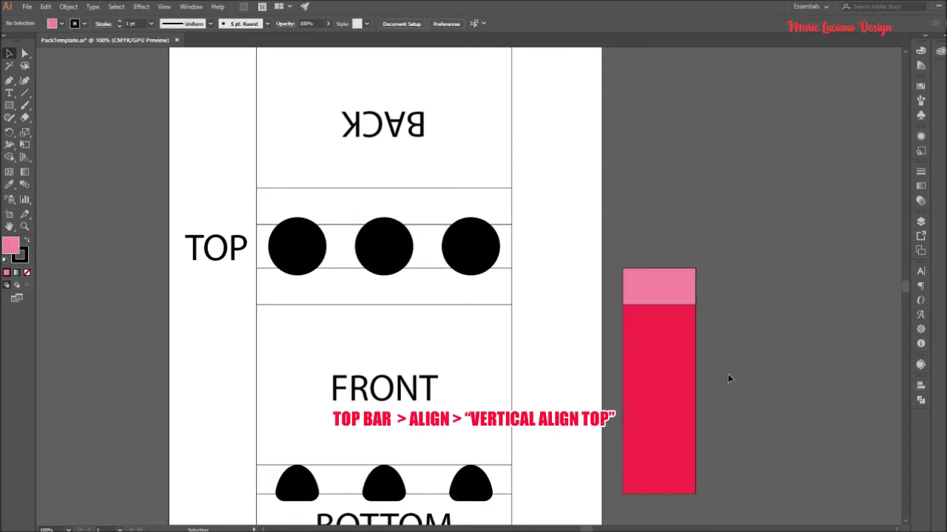
{"action": "left_click", "coordinate": [503, 477]}
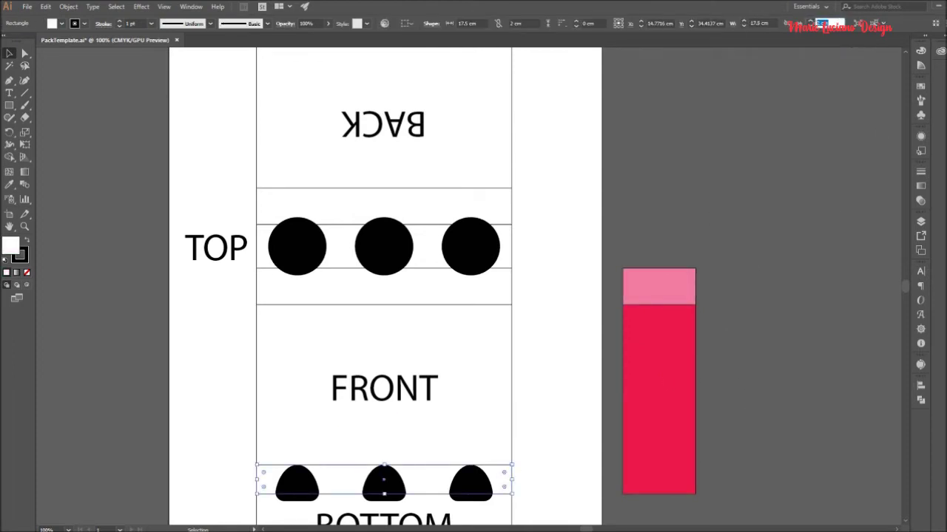
{"action": "left_click", "coordinate": [803, 156]}
Copy the pink strip down to the bottom of the red bar.
{"action": "left_click", "coordinate": [644, 300]}
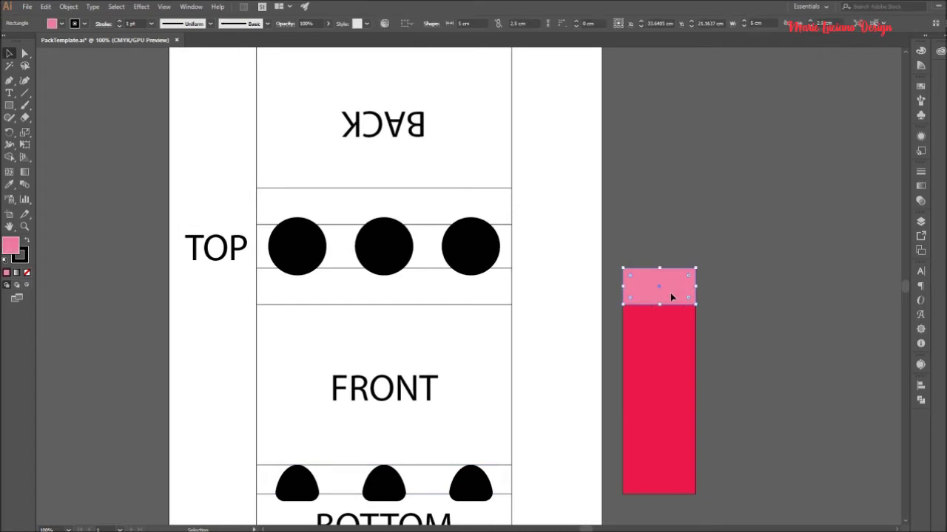
{"action": "left_click_drag", "start_coordinate": [670, 293], "coordinate": [678, 371]}
{"action": "left_click", "coordinate": [681, 507]}
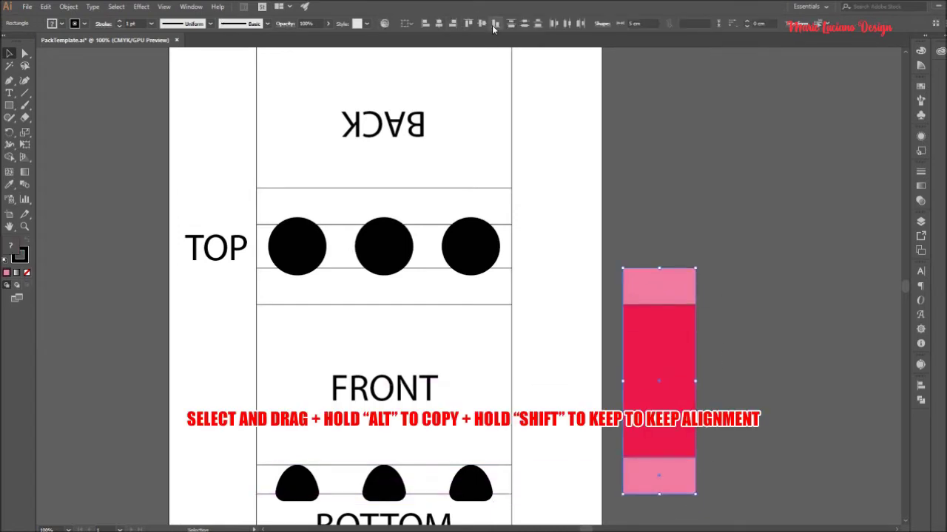
Align the bottom pink strip flush with the bar's bottom edge using Vertical Align Bottom.
{"action": "left_click", "coordinate": [779, 317]}
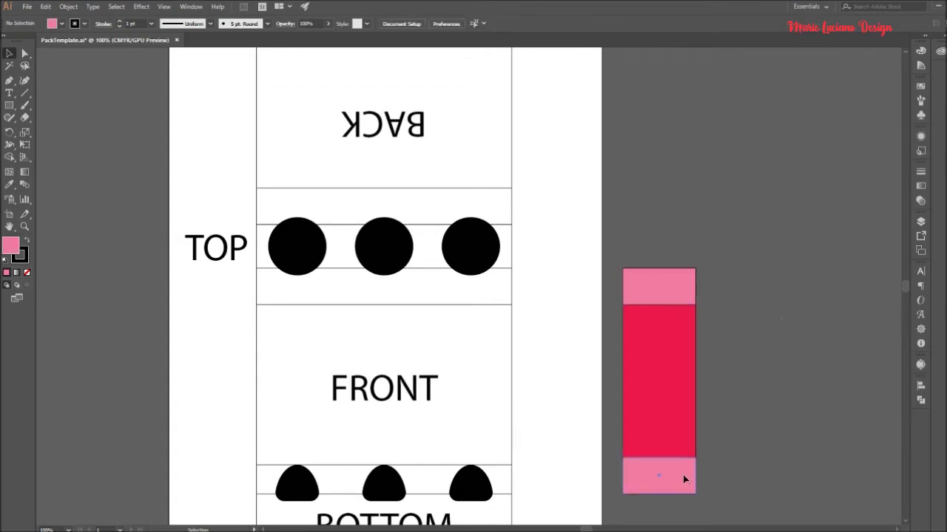
{"action": "left_click", "coordinate": [683, 480]}
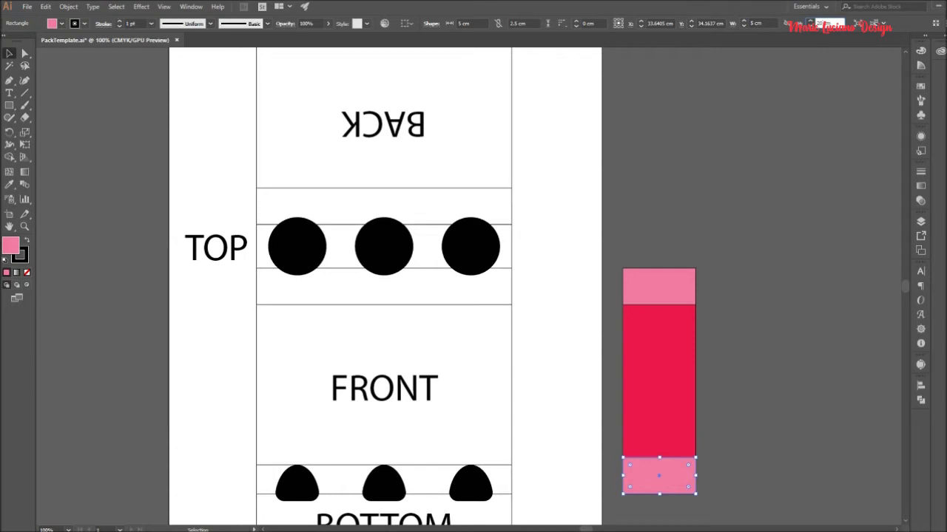
{"action": "left_click", "coordinate": [765, 507]}
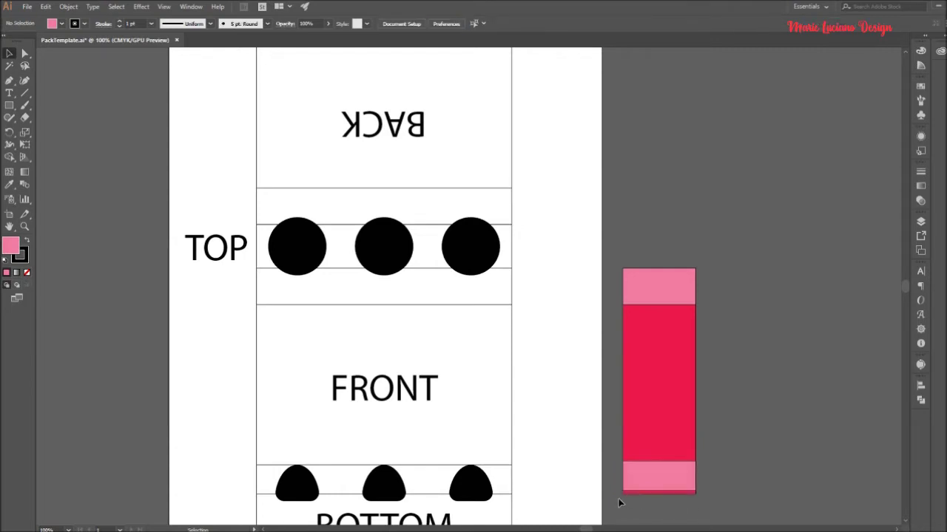
{"action": "left_click_drag", "start_coordinate": [619, 500], "coordinate": [724, 464]}
{"action": "left_click", "coordinate": [494, 23]}
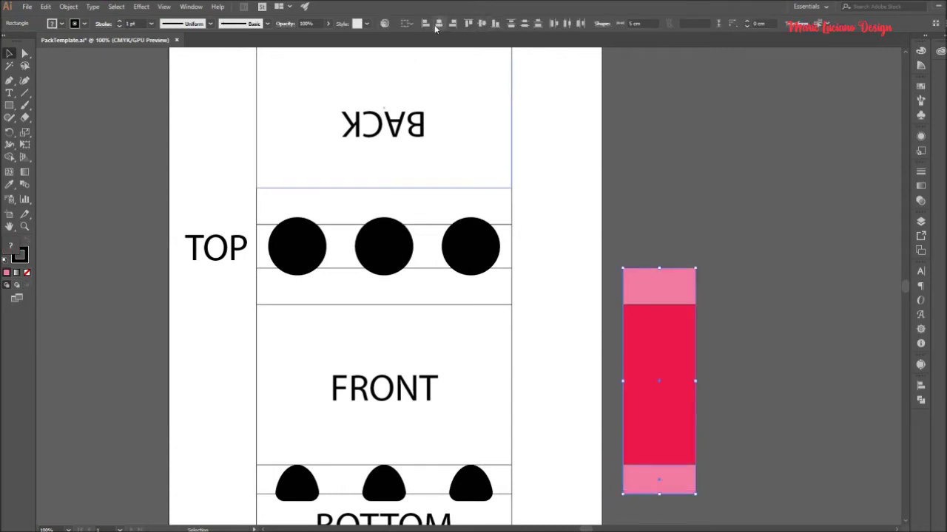
{"action": "left_click", "coordinate": [722, 335]}
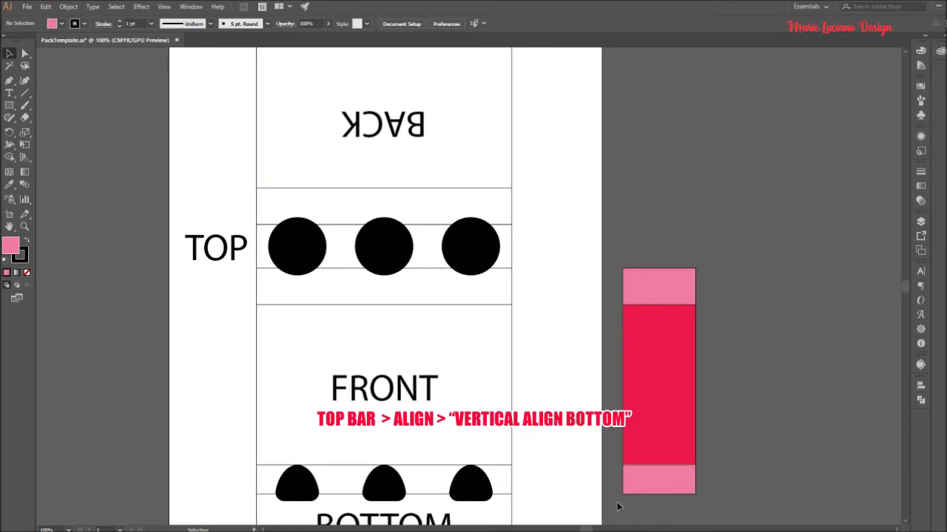
{"action": "left_click_drag", "start_coordinate": [619, 506], "coordinate": [668, 271]}
Merge the pink and red bar pieces with Pathfinder Unite.
{"action": "left_click", "coordinate": [921, 400]}
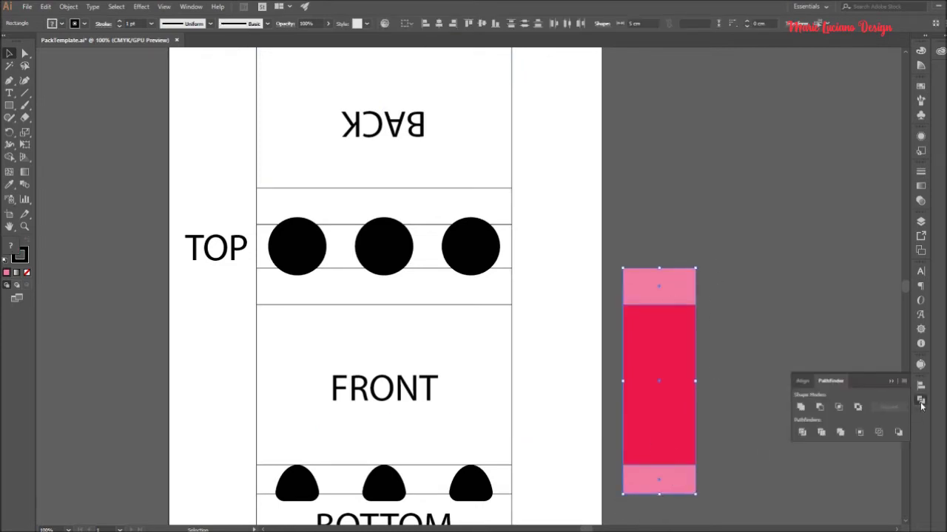
{"action": "left_click", "coordinate": [800, 407]}
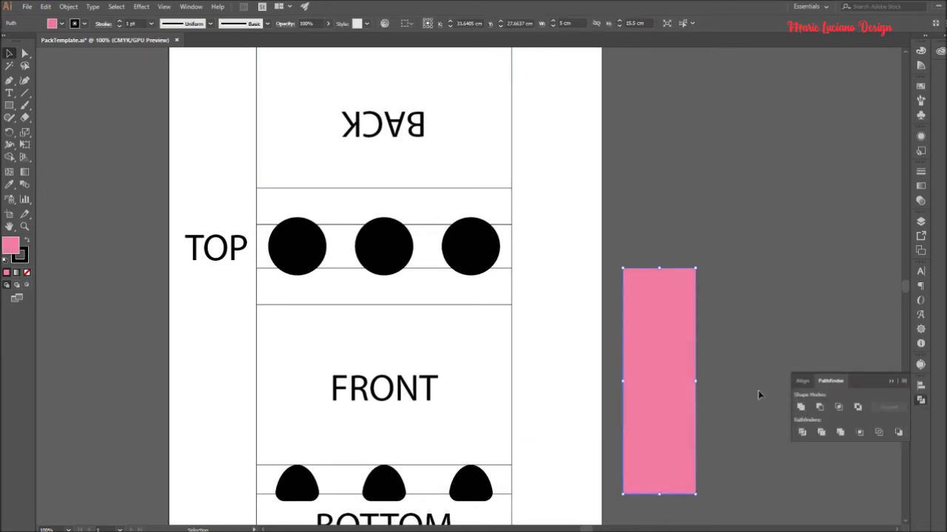
{"action": "left_click", "coordinate": [752, 389]}
{"action": "left_click", "coordinate": [891, 380]}
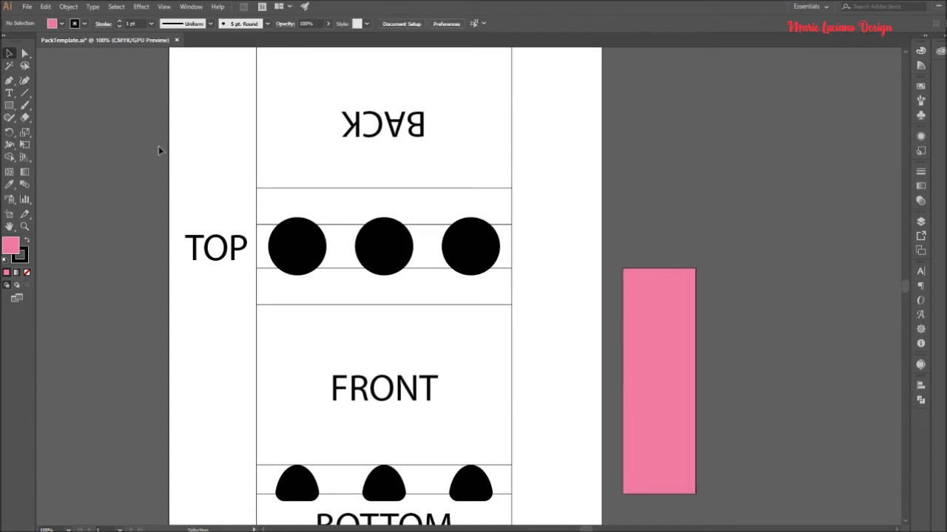
Test-drag the rectangle's left edge with Direct Selection, undo the skew, then select the TOP band.
{"action": "left_click", "coordinate": [24, 54]}
{"action": "left_click_drag", "start_coordinate": [622, 304], "coordinate": [611, 308]}
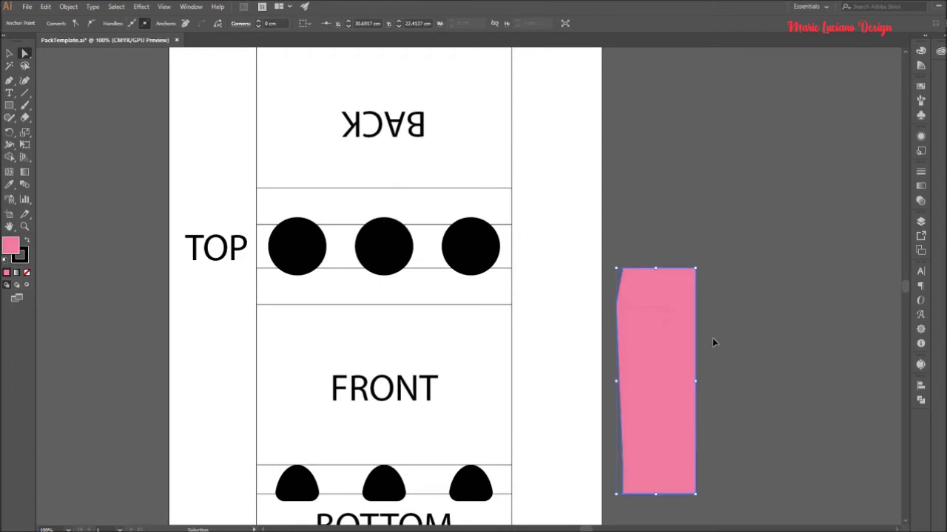
{"action": "key", "text": "ctrl+z"}
{"action": "left_click", "coordinate": [624, 469]}
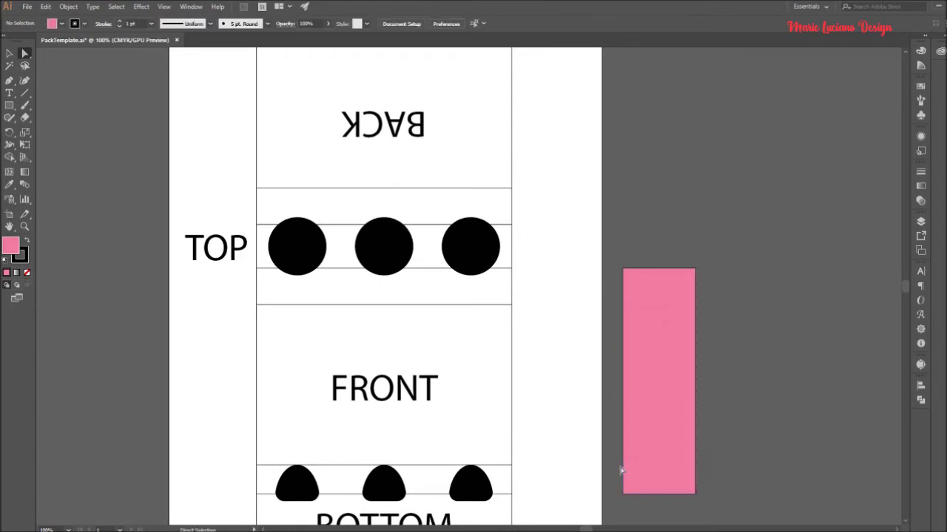
{"action": "left_click", "coordinate": [694, 310]}
{"action": "scroll", "coordinate": [666, 310], "scroll_direction": "down", "scroll_amount": 1}
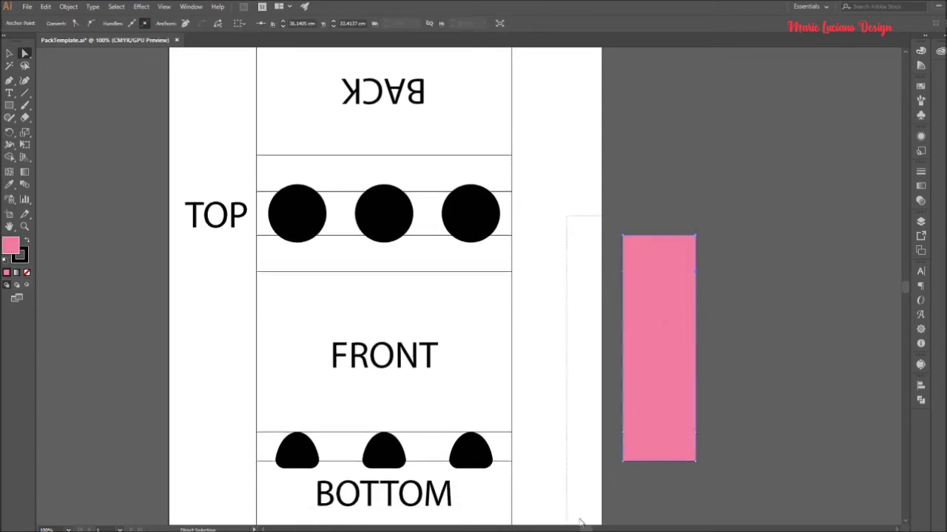
{"action": "left_click", "coordinate": [625, 266]}
{"action": "left_click", "coordinate": [745, 378]}
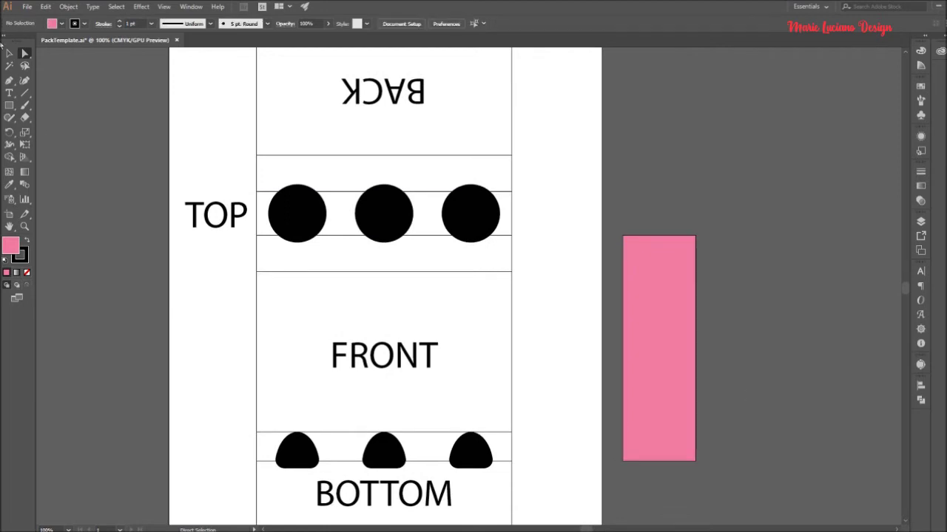
{"action": "left_click", "coordinate": [10, 53]}
{"action": "left_click", "coordinate": [511, 222]}
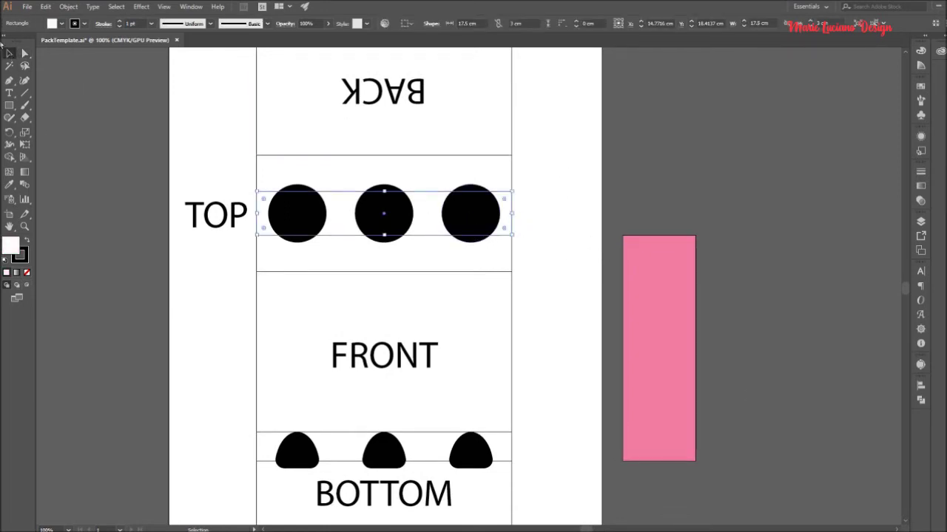
Make a 90° rotated copy of the TOP band and centre it above the pink rectangle.
{"action": "double_click", "coordinate": [10, 133]}
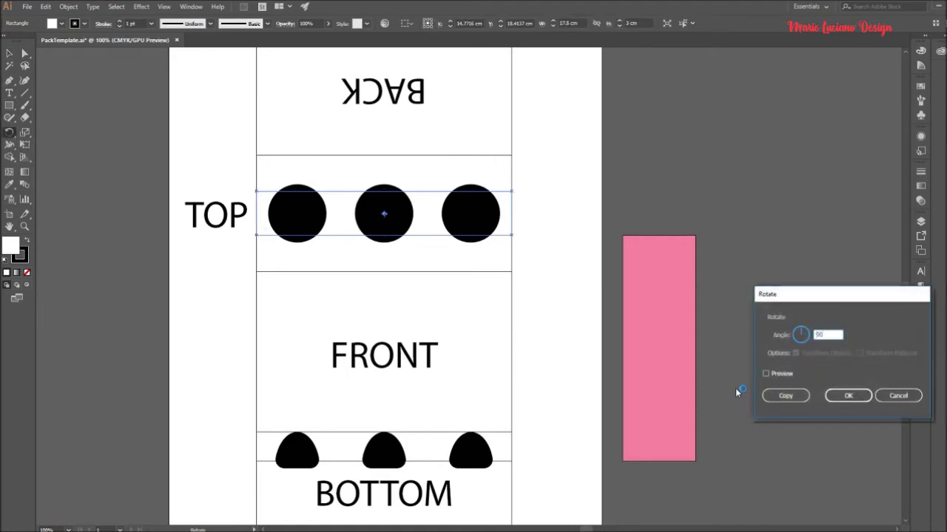
{"action": "left_click", "coordinate": [773, 396]}
{"action": "left_click", "coordinate": [10, 53]}
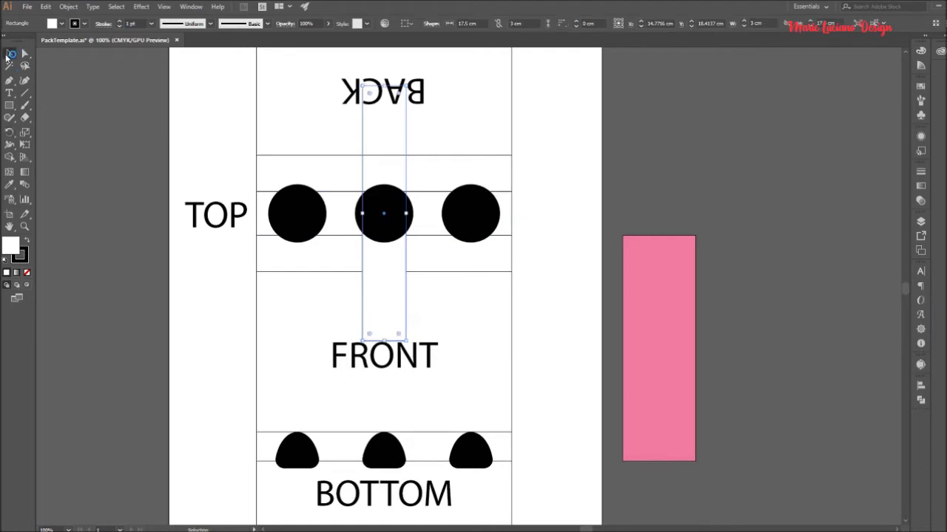
{"action": "left_click_drag", "start_coordinate": [392, 306], "coordinate": [668, 204]}
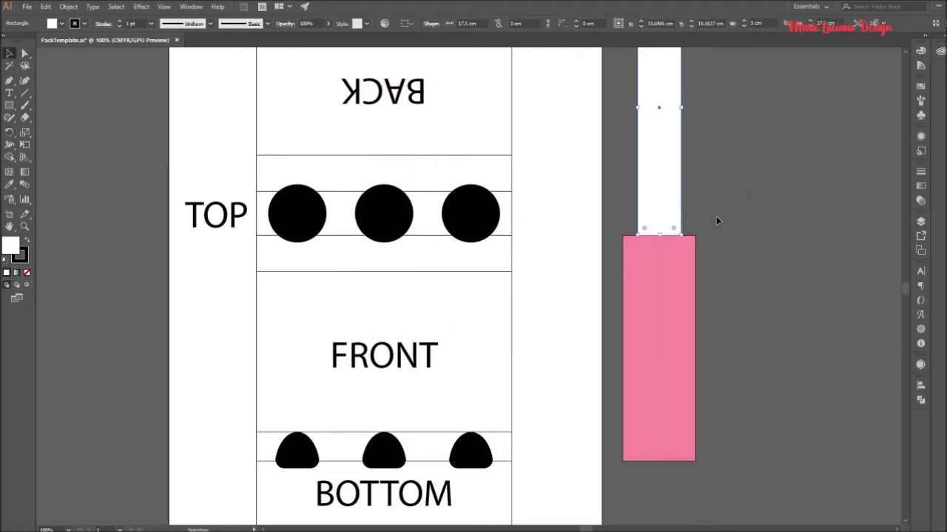
{"action": "left_click", "coordinate": [661, 291], "text": "shift"}
{"action": "left_click", "coordinate": [441, 23]}
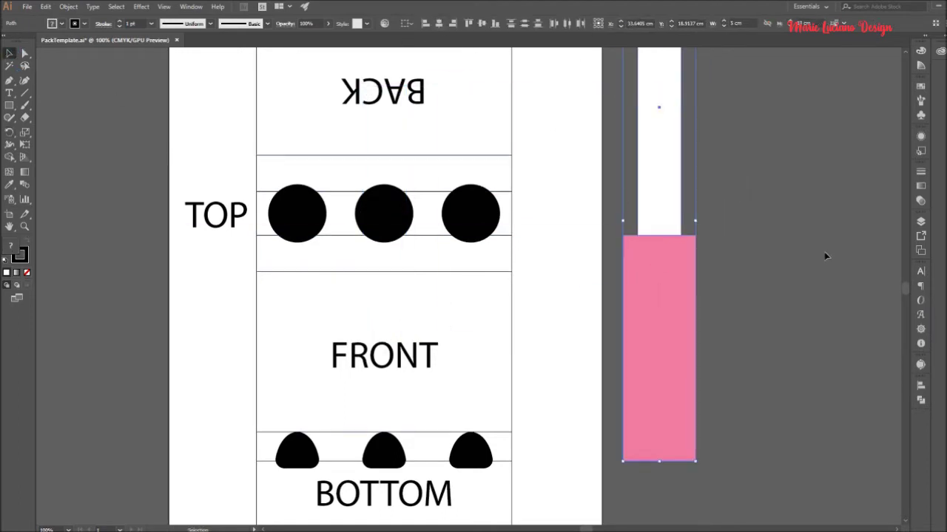
{"action": "left_click", "coordinate": [813, 251]}
{"action": "scroll", "coordinate": [679, 244], "scroll_direction": "up", "scroll_amount": 2}
Slant the pink rectangle's top-left and top-right corners inward.
{"action": "key", "text": "a"}
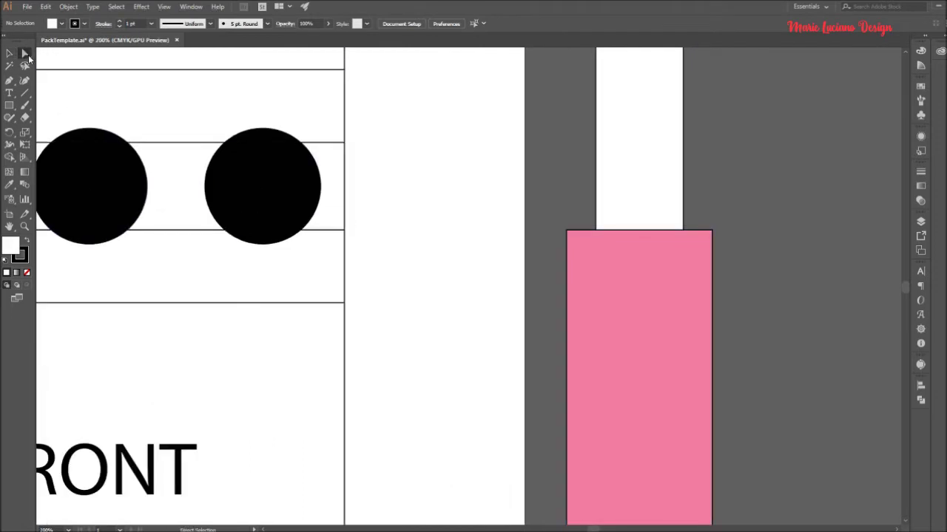
{"action": "left_click_drag", "start_coordinate": [567, 231], "coordinate": [596, 231]}
{"action": "left_click_drag", "start_coordinate": [712, 233], "coordinate": [683, 231]}
Delete the white guide rectangle.
{"action": "left_click", "coordinate": [10, 55]}
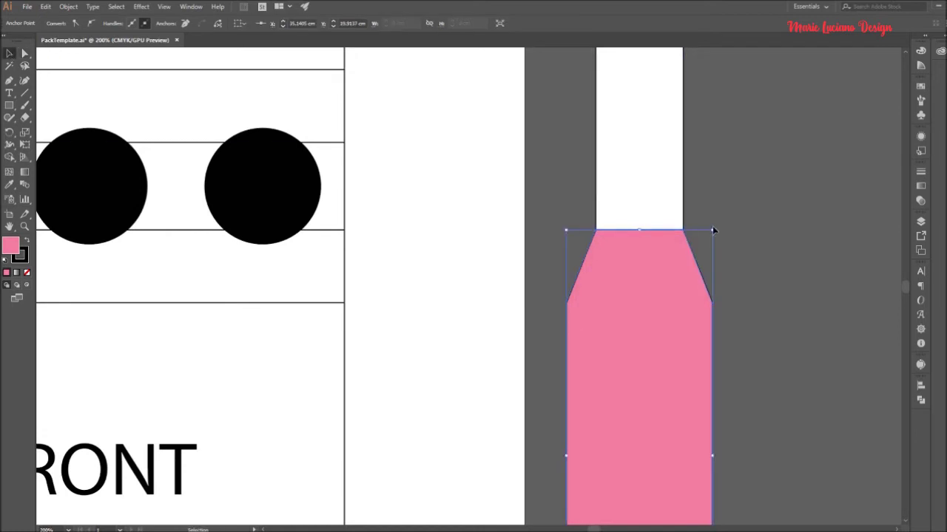
{"action": "left_click", "coordinate": [682, 196]}
{"action": "scroll", "coordinate": [771, 230], "scroll_direction": "down", "scroll_amount": 3}
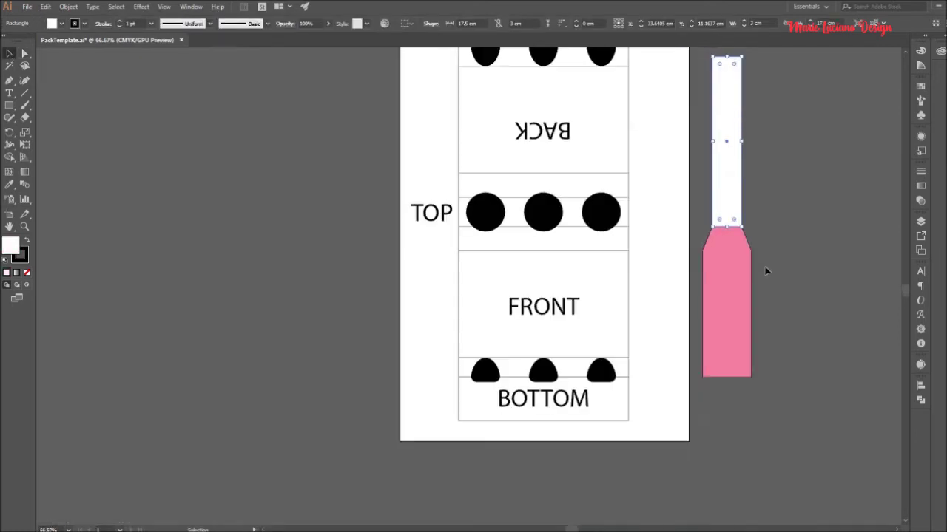
{"action": "key", "text": "Delete"}
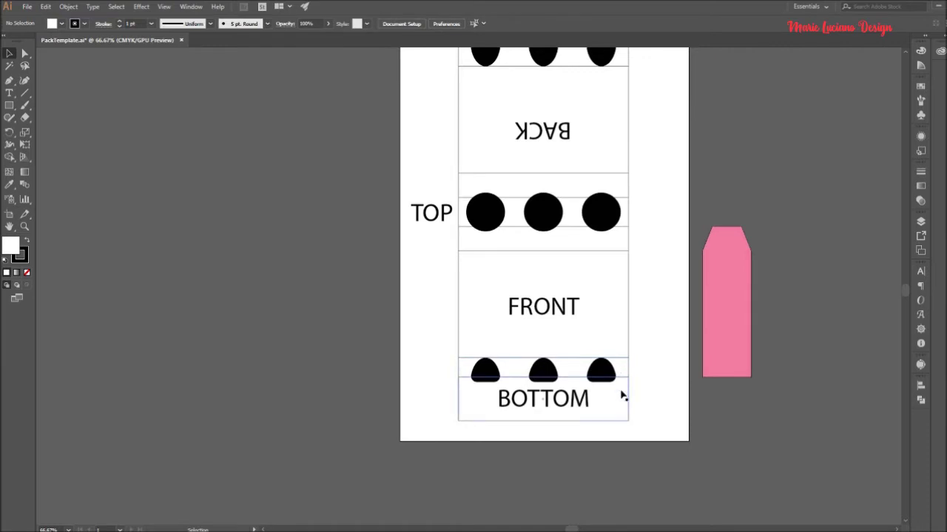
Make a rotated copy of the BOTTOM band and place it under the pink shape.
{"action": "left_click", "coordinate": [622, 394]}
{"action": "key", "text": "r"}
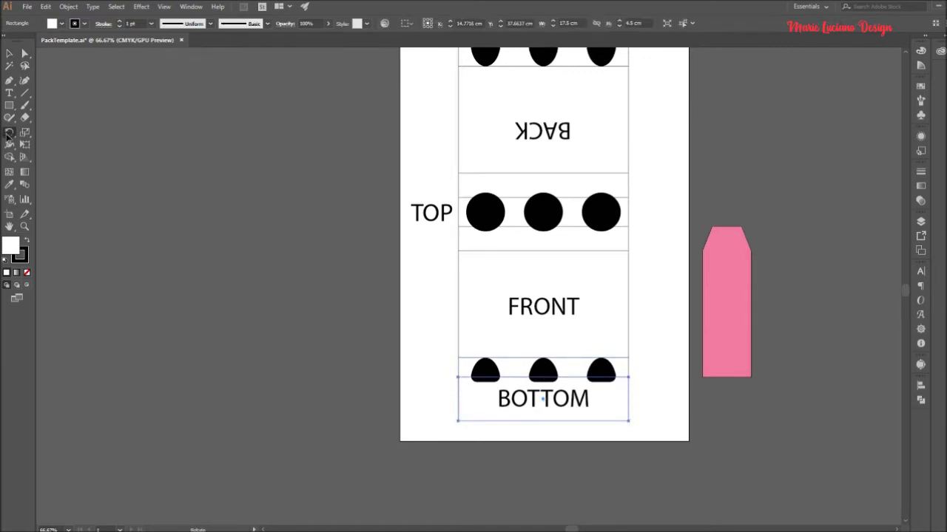
{"action": "key", "text": "Return"}
{"action": "left_click", "coordinate": [786, 395]}
{"action": "key", "text": "v"}
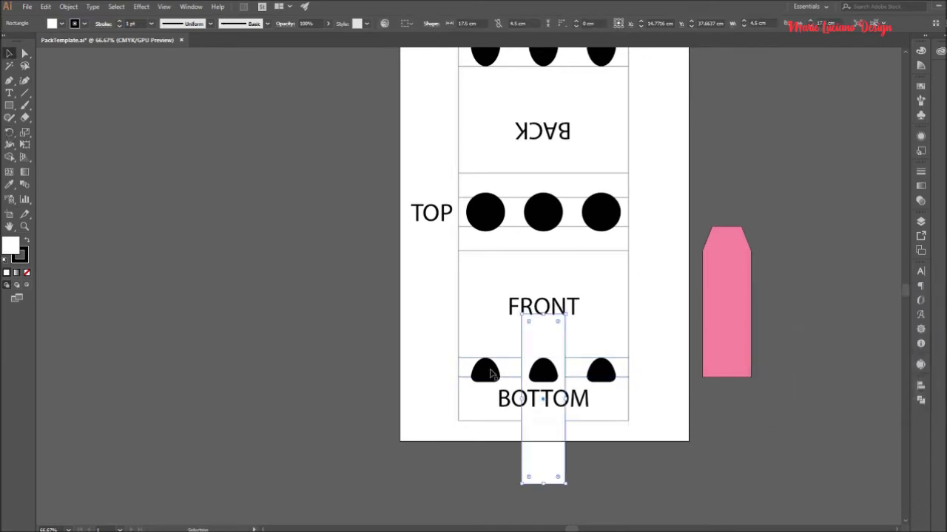
{"action": "left_click_drag", "start_coordinate": [554, 435], "coordinate": [756, 457]}
{"action": "scroll", "coordinate": [755, 449], "scroll_direction": "up", "scroll_amount": 3}
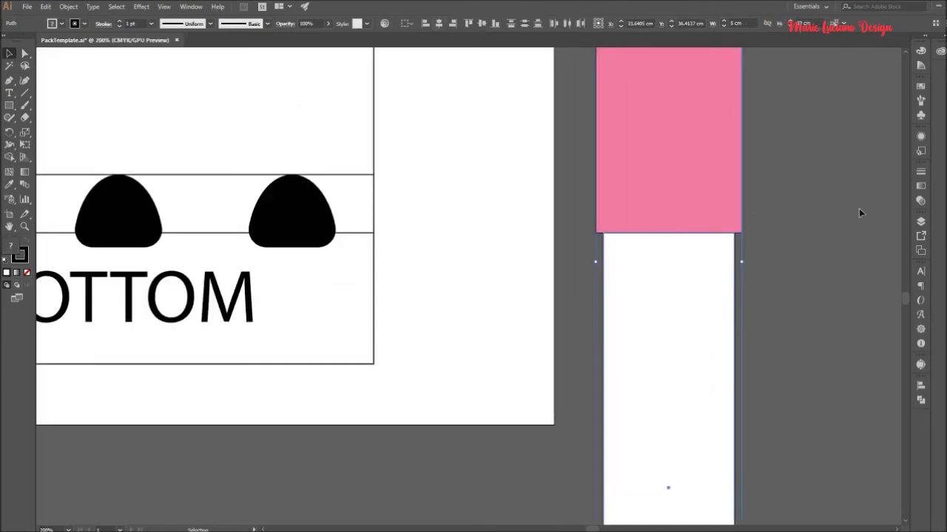
{"action": "left_click", "coordinate": [802, 250]}
{"action": "scroll", "coordinate": [802, 250], "scroll_direction": "up", "scroll_amount": 1}
Slant the pink shape's bottom-left and bottom-right corners onto the guide corners.
{"action": "left_click", "coordinate": [24, 53]}
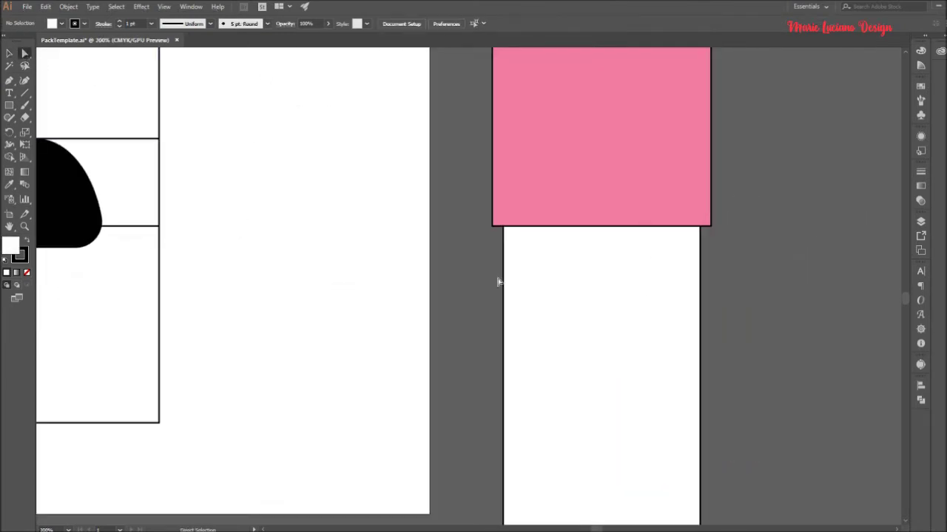
{"action": "left_click", "coordinate": [494, 227]}
{"action": "left_click_drag", "start_coordinate": [494, 227], "coordinate": [503, 227]}
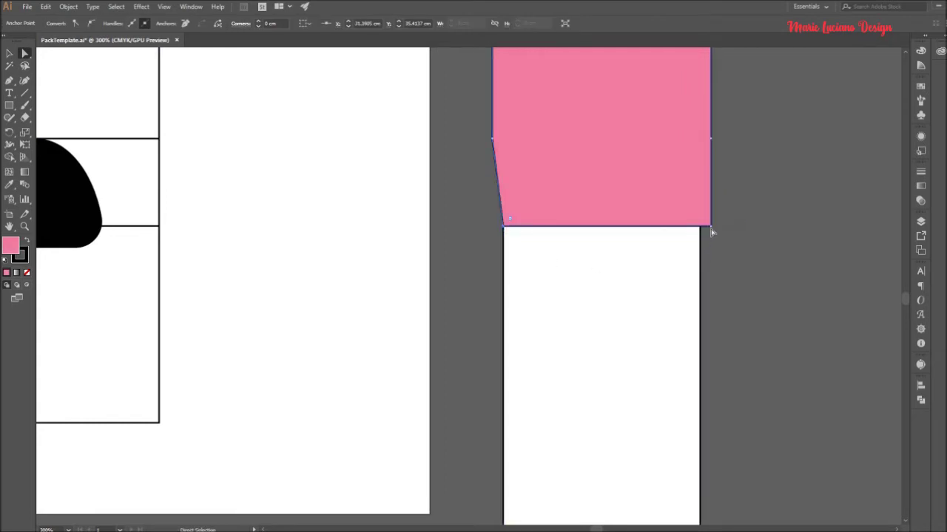
{"action": "left_click_drag", "start_coordinate": [711, 229], "coordinate": [701, 230]}
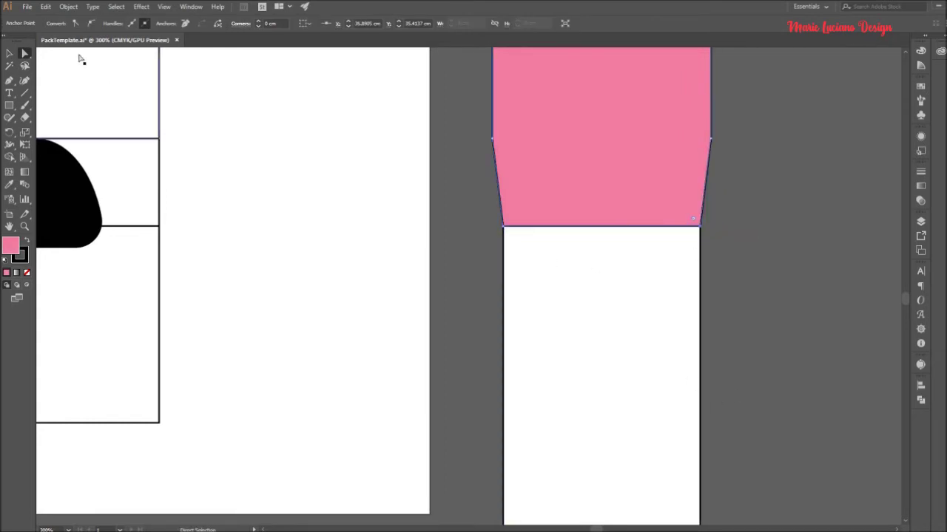
Delete the white rectangle behind the pink shape.
{"action": "left_click", "coordinate": [12, 53]}
{"action": "left_click", "coordinate": [579, 298]}
{"action": "key", "text": "Delete"}
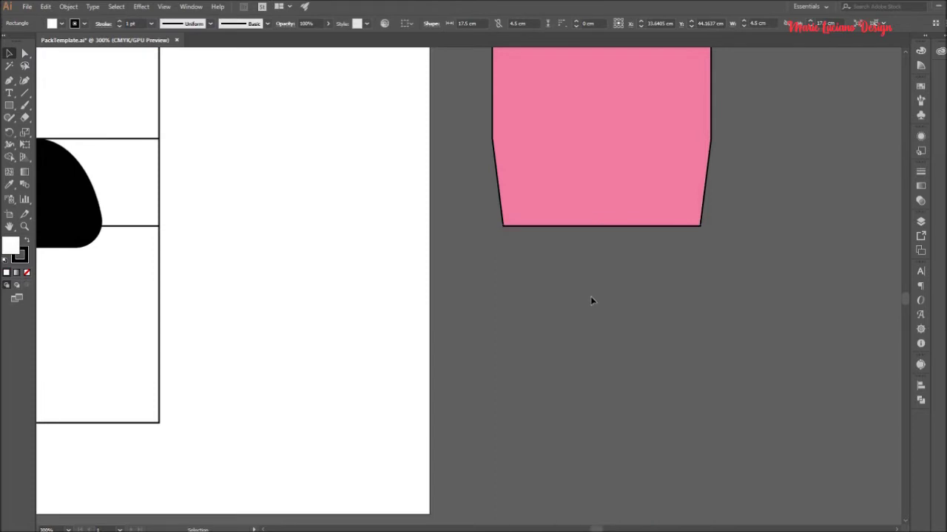
{"action": "scroll", "coordinate": [593, 299], "scroll_direction": "down", "scroll_amount": 3, "text": "alt"}
{"action": "scroll", "coordinate": [708, 237], "scroll_direction": "up", "scroll_amount": 3}
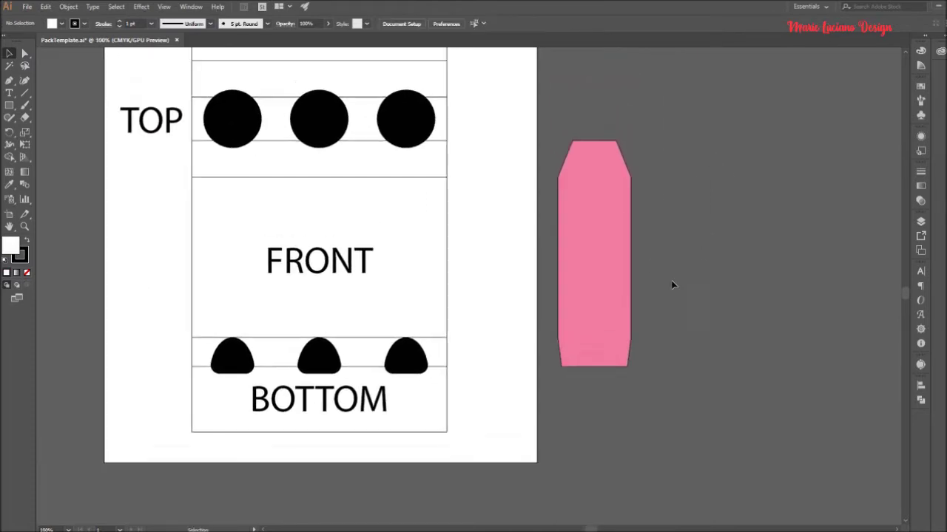
Move the pink shape flush against the template's right edge.
{"action": "left_click_drag", "start_coordinate": [606, 256], "coordinate": [490, 283]}
{"action": "scroll", "coordinate": [490, 283], "scroll_direction": "up", "scroll_amount": 2, "text": "alt"}
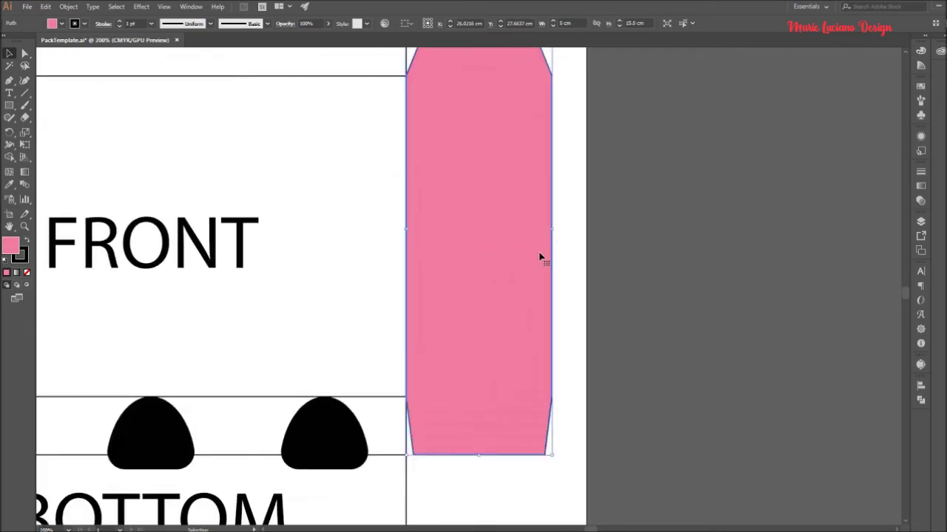
{"action": "scroll", "coordinate": [592, 207], "scroll_direction": "up", "scroll_amount": 1}
{"action": "left_click", "coordinate": [621, 169]}
{"action": "scroll", "coordinate": [395, 74], "scroll_direction": "up", "scroll_amount": 1}
{"action": "scroll", "coordinate": [457, 67], "scroll_direction": "down", "scroll_amount": 1}
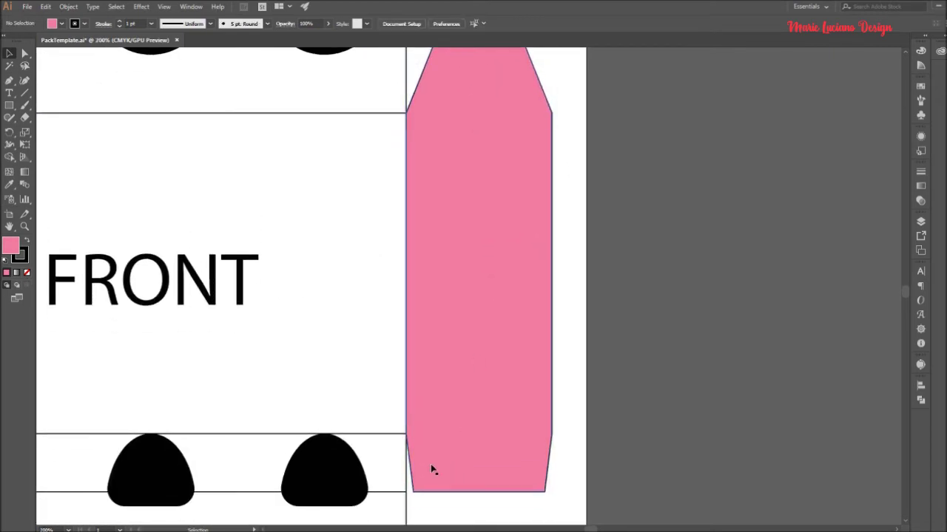
{"action": "scroll", "coordinate": [480, 212], "scroll_direction": "up", "scroll_amount": 1}
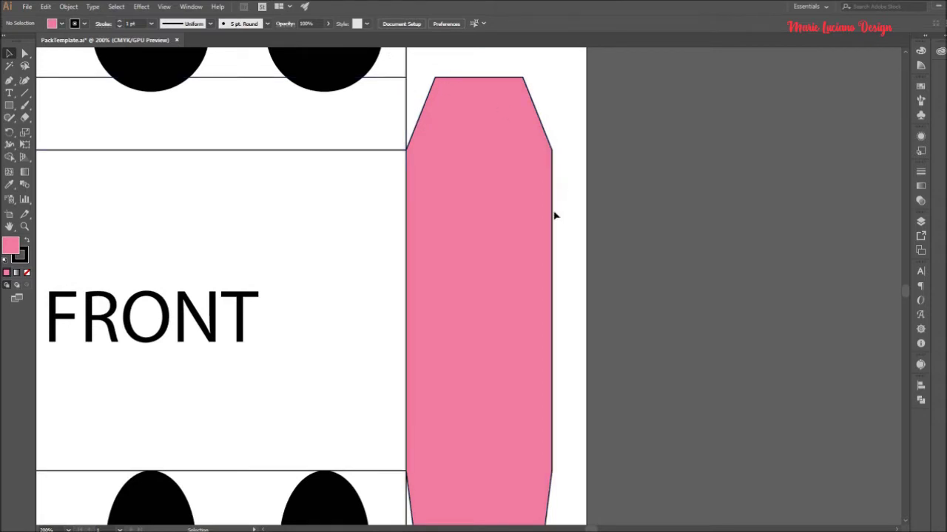
{"action": "scroll", "coordinate": [464, 160], "scroll_direction": "up", "scroll_amount": 2}
{"action": "scroll", "coordinate": [429, 255], "scroll_direction": "up", "scroll_amount": 3}
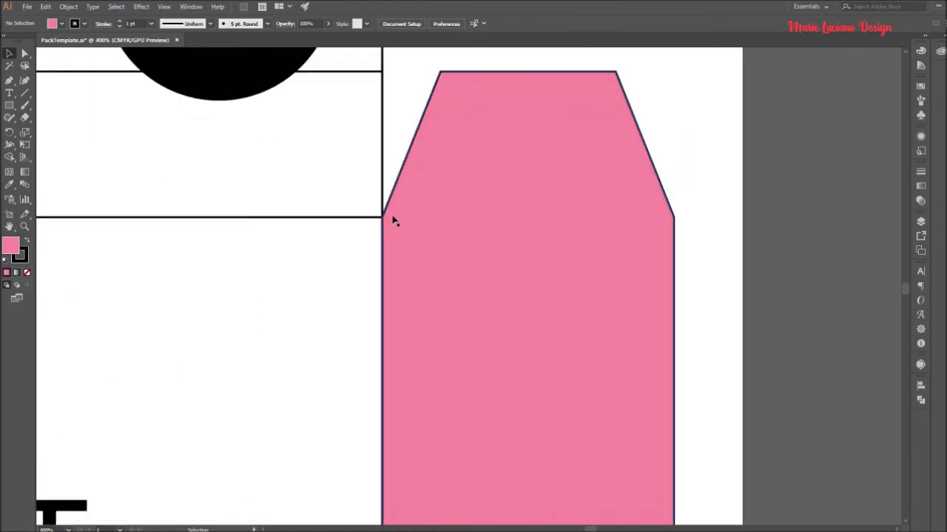
Check the pink shape's alignment against the neighbouring panel paths.
{"action": "left_click_drag", "start_coordinate": [845, 311], "coordinate": [266, 334]}
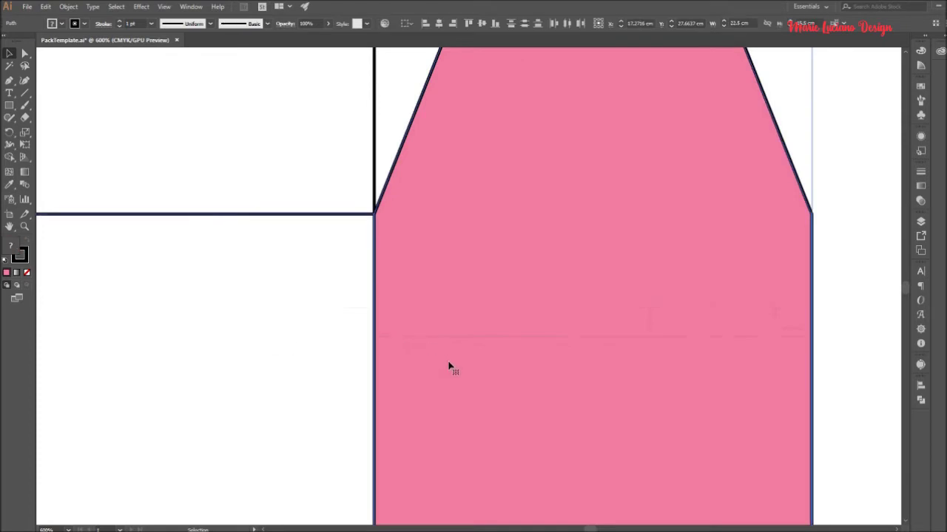
{"action": "left_click", "coordinate": [855, 255]}
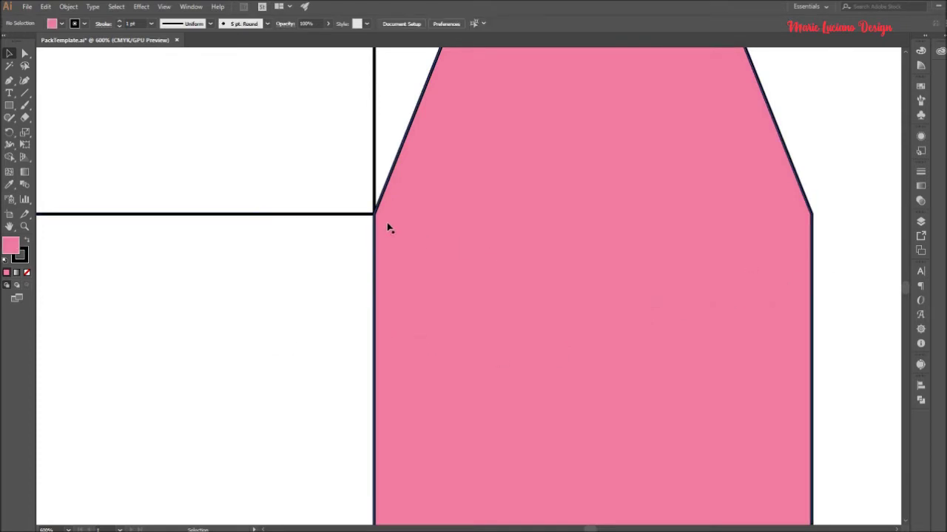
{"action": "scroll", "coordinate": [386, 218], "scroll_direction": "down", "scroll_amount": 2}
{"action": "scroll", "coordinate": [419, 156], "scroll_direction": "up", "scroll_amount": 1}
{"action": "left_click", "coordinate": [405, 173]}
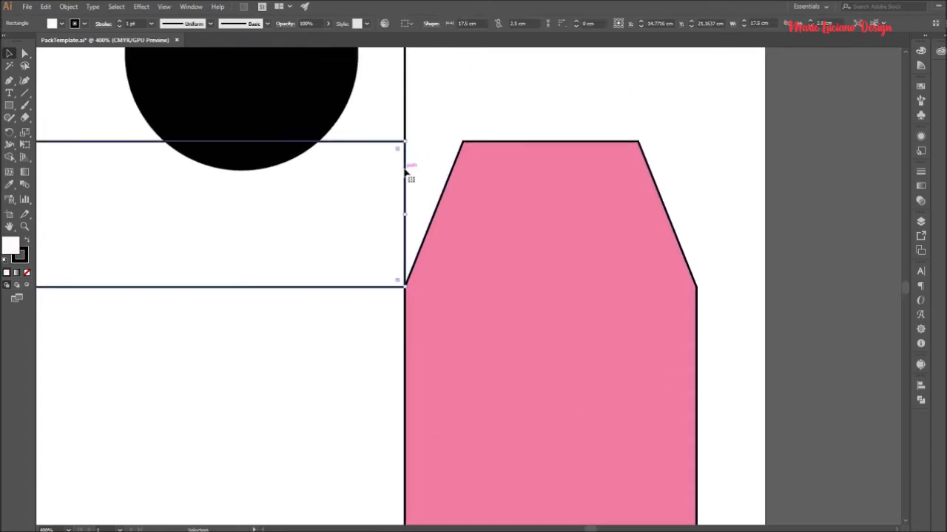
{"action": "left_click", "coordinate": [823, 102]}
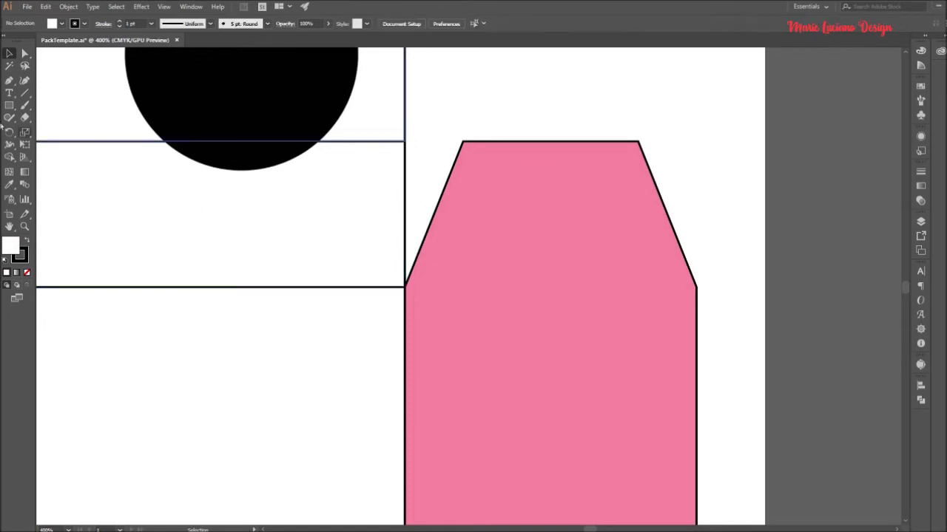
Draw a 5 cm circle with no fill and a green stroke.
{"action": "left_click_drag", "start_coordinate": [9, 105], "coordinate": [45, 127]}
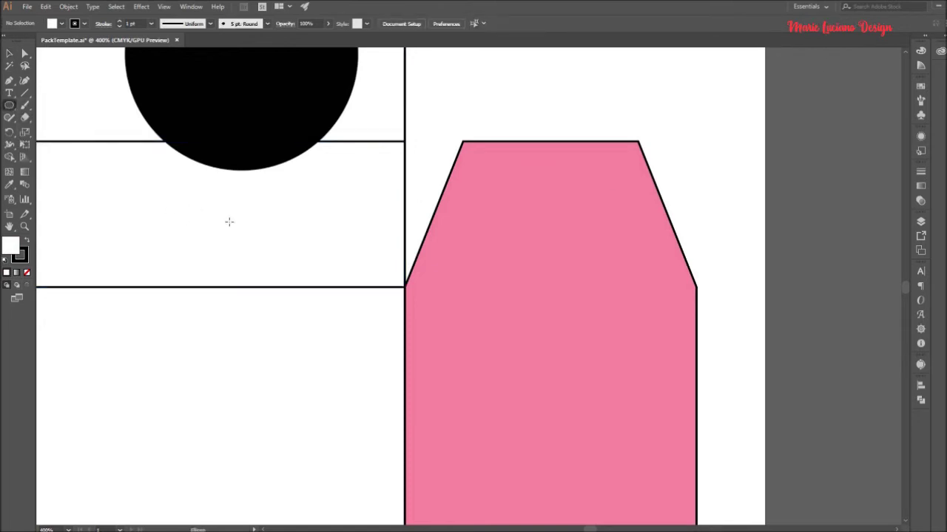
{"action": "left_click", "coordinate": [324, 247]}
{"action": "type", "text": "5"}
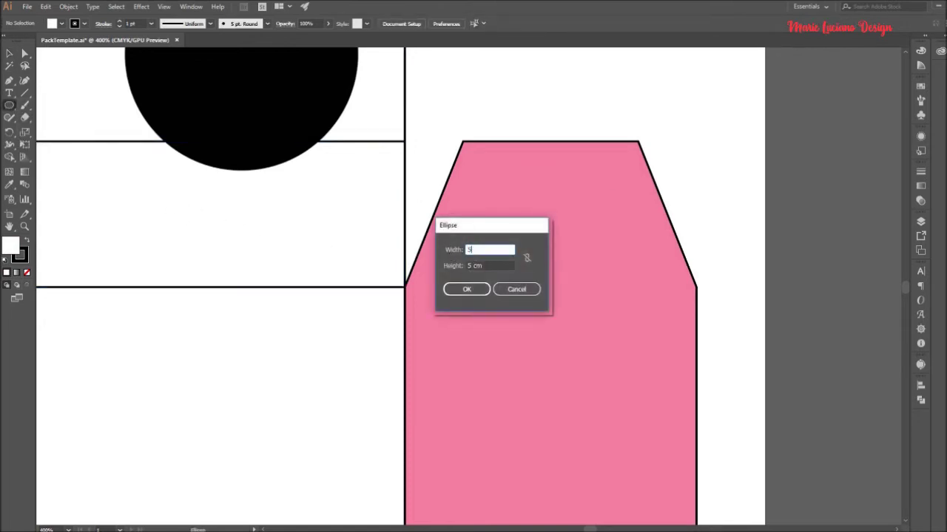
{"action": "left_click", "coordinate": [477, 289]}
{"action": "left_click", "coordinate": [28, 273]}
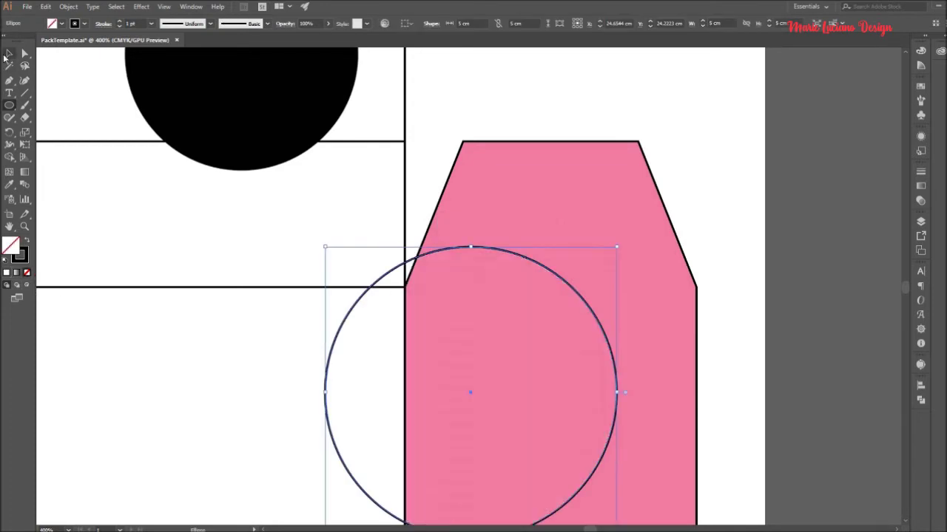
{"action": "double_click", "coordinate": [11, 244]}
{"action": "left_click", "coordinate": [501, 274]}
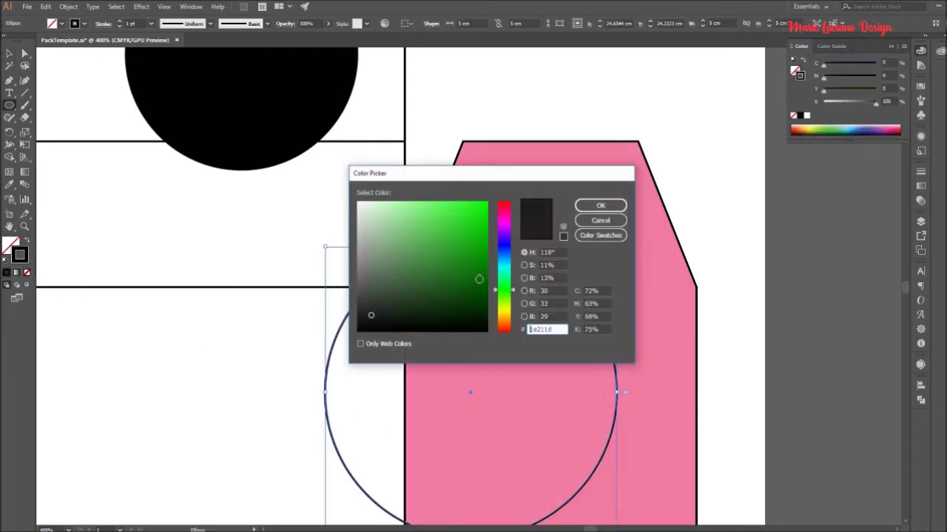
{"action": "key", "text": "Escape"}
Centre the green circle on the TOP panel's bottom-right corner.
{"action": "left_click", "coordinate": [9, 53]}
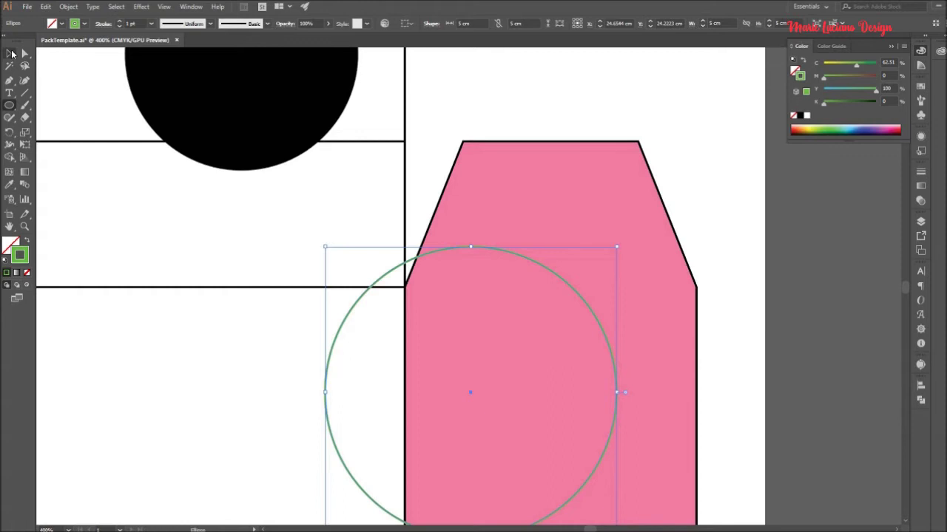
{"action": "left_click", "coordinate": [411, 82]}
{"action": "left_click", "coordinate": [592, 310]}
{"action": "left_click_drag", "start_coordinate": [592, 311], "coordinate": [524, 207]}
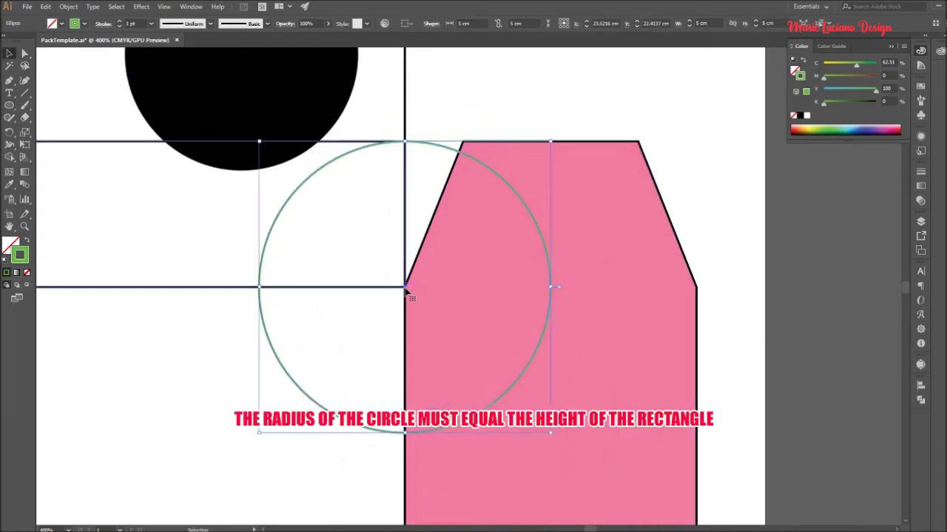
{"action": "left_click", "coordinate": [386, 190]}
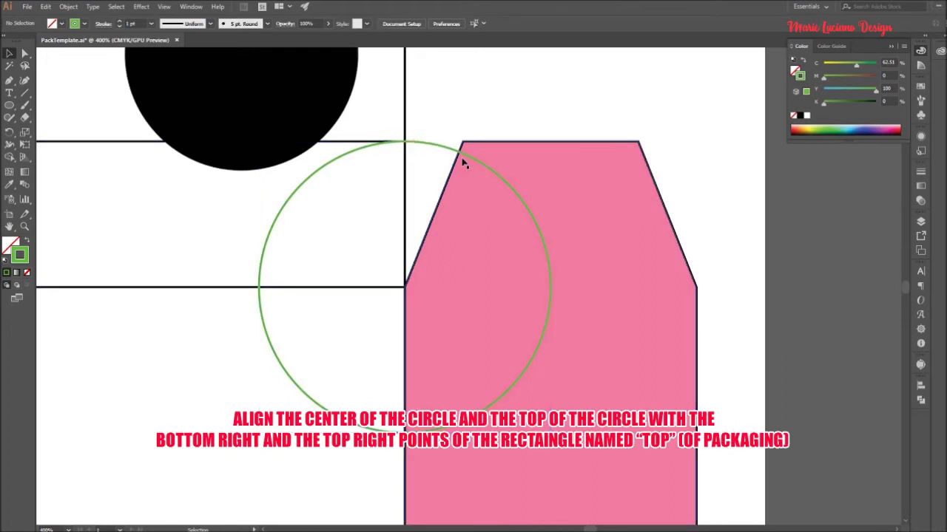
Lower the pink shape's top edge to meet the circle.
{"action": "left_click", "coordinate": [482, 145]}
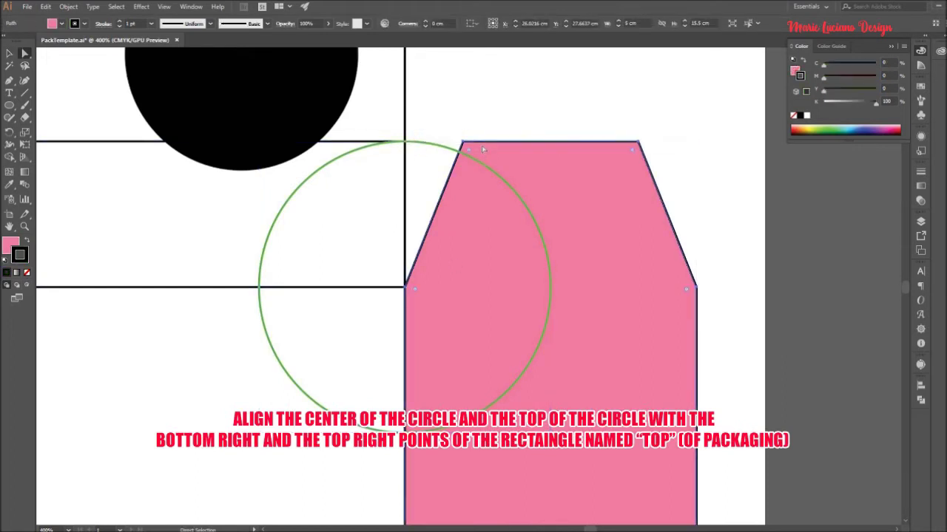
{"action": "key", "text": "a"}
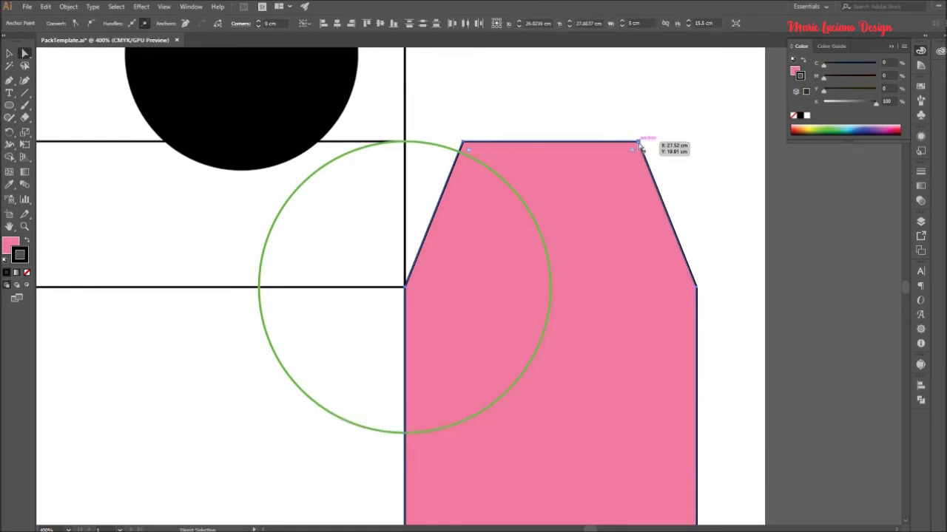
{"action": "left_click_drag", "start_coordinate": [639, 146], "coordinate": [640, 156]}
{"action": "left_click", "coordinate": [581, 137]}
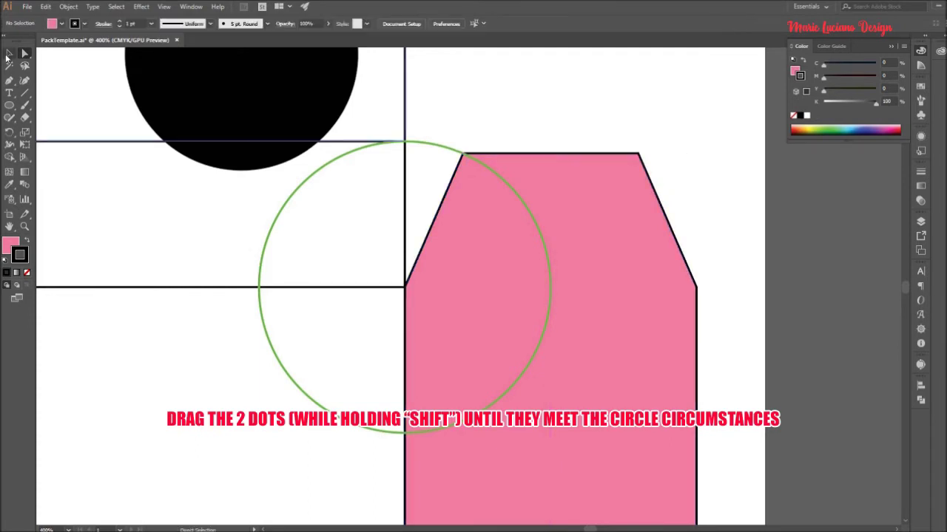
{"action": "left_click", "coordinate": [8, 55]}
Move the green circle down to the pink panel's lower right.
{"action": "scroll", "coordinate": [516, 184], "scroll_direction": "down", "scroll_amount": 2}
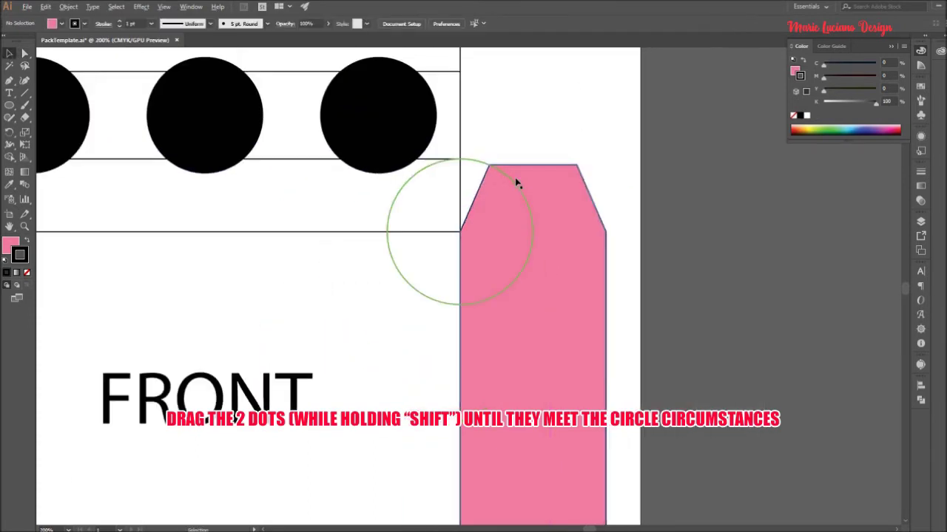
{"action": "scroll", "coordinate": [689, 264], "scroll_direction": "down", "scroll_amount": 5}
{"action": "left_click", "coordinate": [509, 104]}
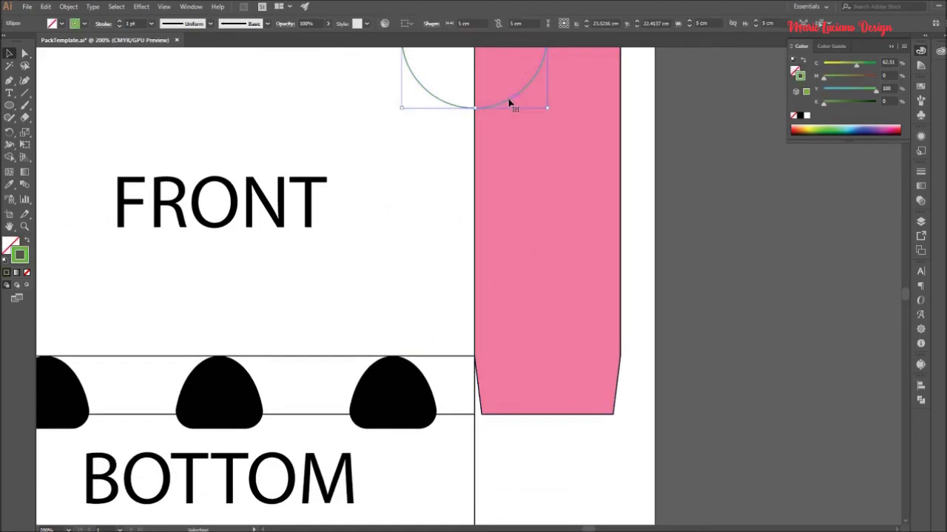
{"action": "left_click_drag", "start_coordinate": [509, 103], "coordinate": [636, 440]}
{"action": "left_click", "coordinate": [475, 391]}
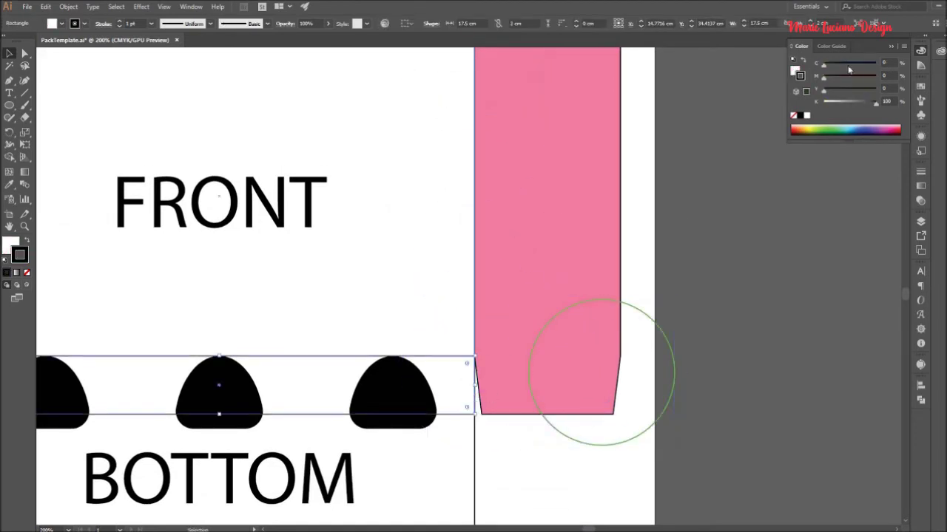
{"action": "left_click", "coordinate": [665, 336]}
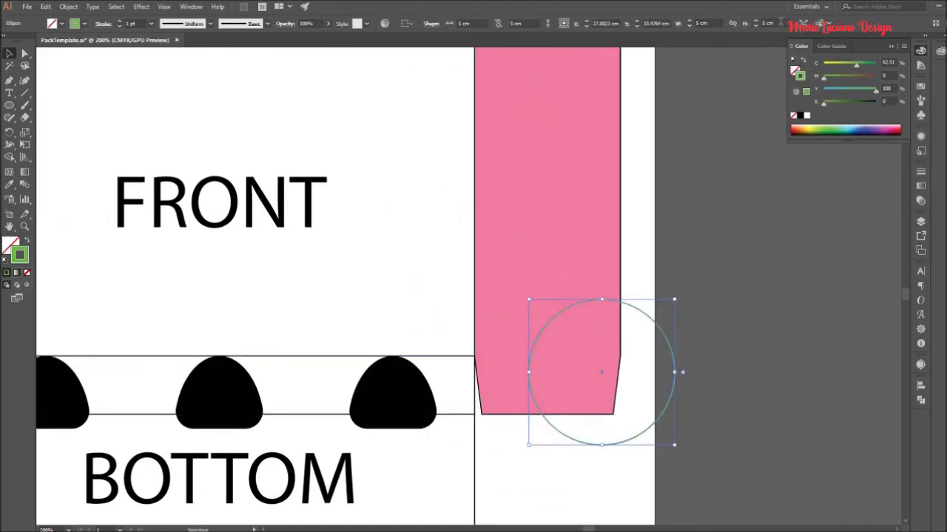
Resize the circle to 4 cm and centre it on the BOTTOM panel's corner.
{"action": "left_click", "coordinate": [762, 23]}
{"action": "type", "text": "4"}
{"action": "key", "text": "Tab"}
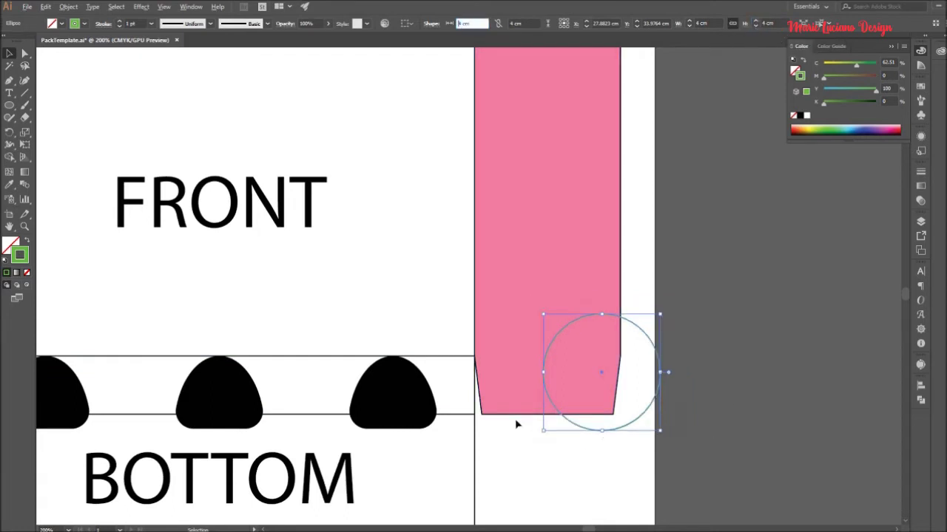
{"action": "scroll", "coordinate": [516, 424], "scroll_direction": "up", "scroll_amount": 2}
{"action": "left_click_drag", "start_coordinate": [651, 344], "coordinate": [527, 329]}
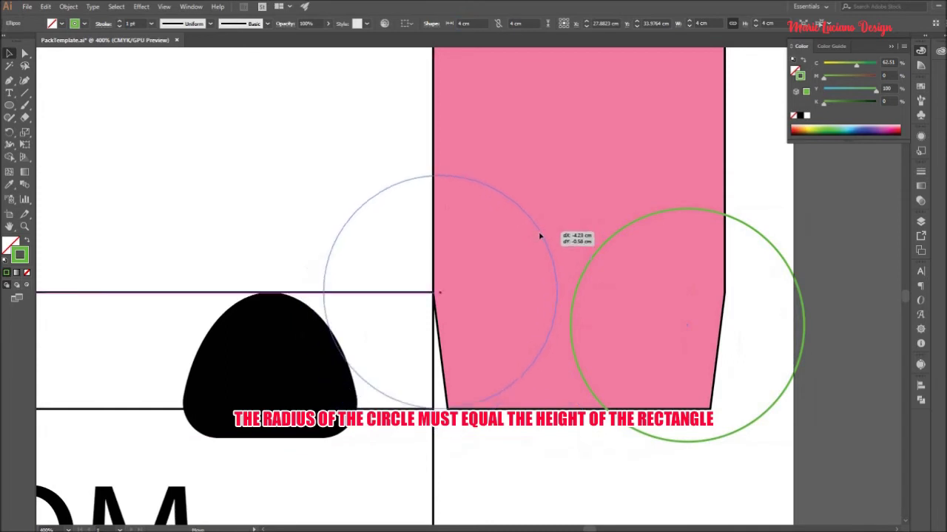
{"action": "left_click_drag", "start_coordinate": [540, 237], "coordinate": [533, 236]}
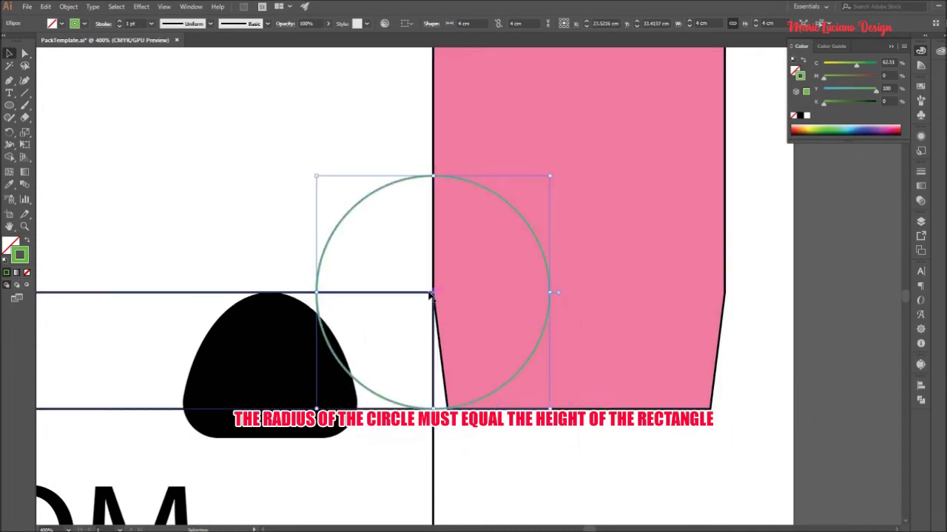
{"action": "scroll", "coordinate": [465, 478], "scroll_direction": "up", "scroll_amount": 2}
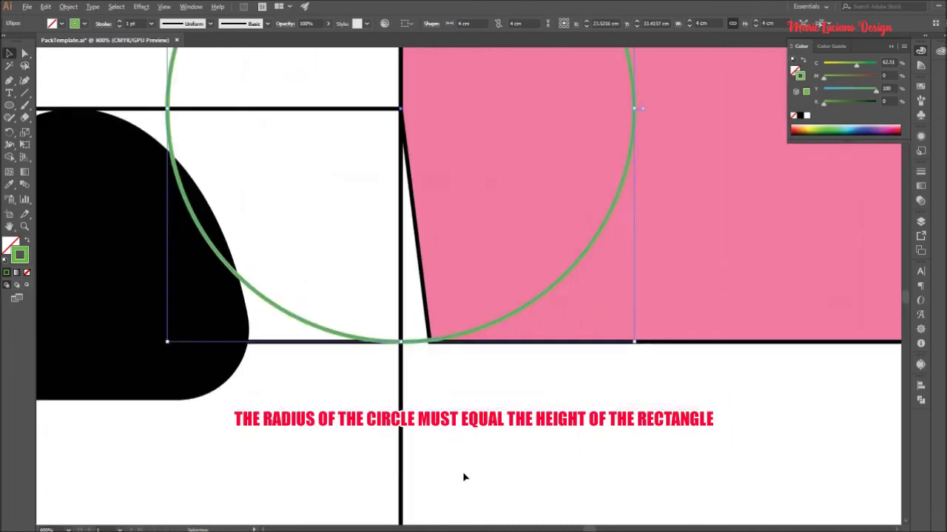
Raise the flap's bottom-left and bottom-right anchors onto the circle guide.
{"action": "left_click", "coordinate": [456, 343]}
{"action": "scroll", "coordinate": [456, 346], "scroll_direction": "up", "scroll_amount": 2}
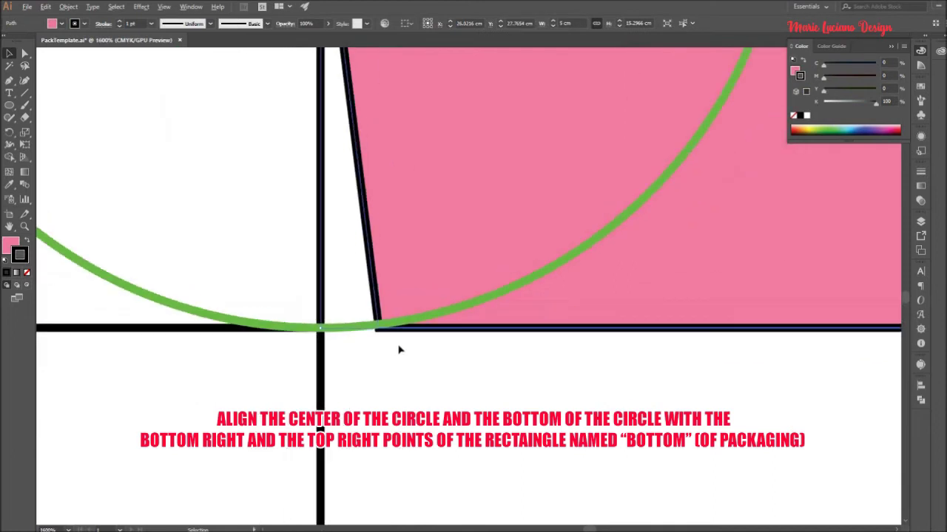
{"action": "scroll", "coordinate": [398, 349], "scroll_direction": "down", "scroll_amount": 2}
{"action": "scroll", "coordinate": [398, 349], "scroll_direction": "up", "scroll_amount": 1}
{"action": "key", "text": "a"}
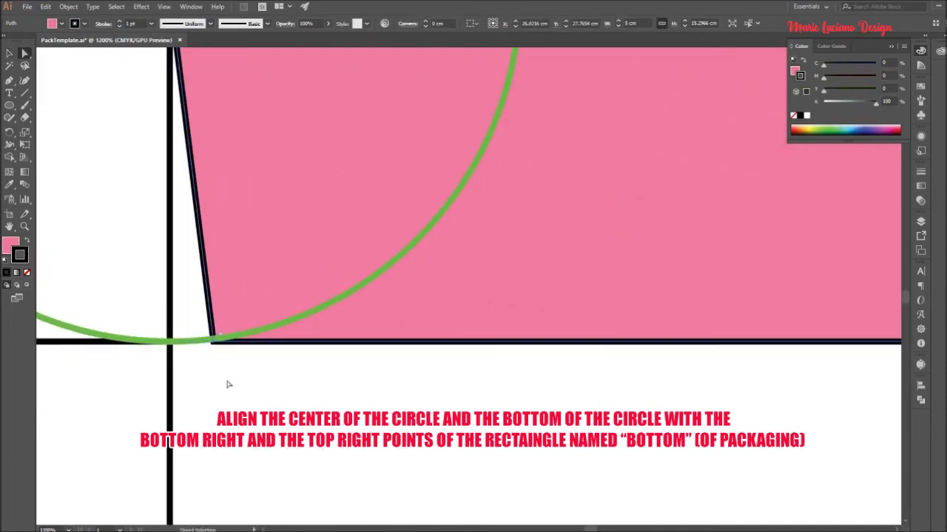
{"action": "left_click", "coordinate": [213, 342]}
{"action": "scroll", "coordinate": [417, 408], "scroll_direction": "down", "scroll_amount": 1}
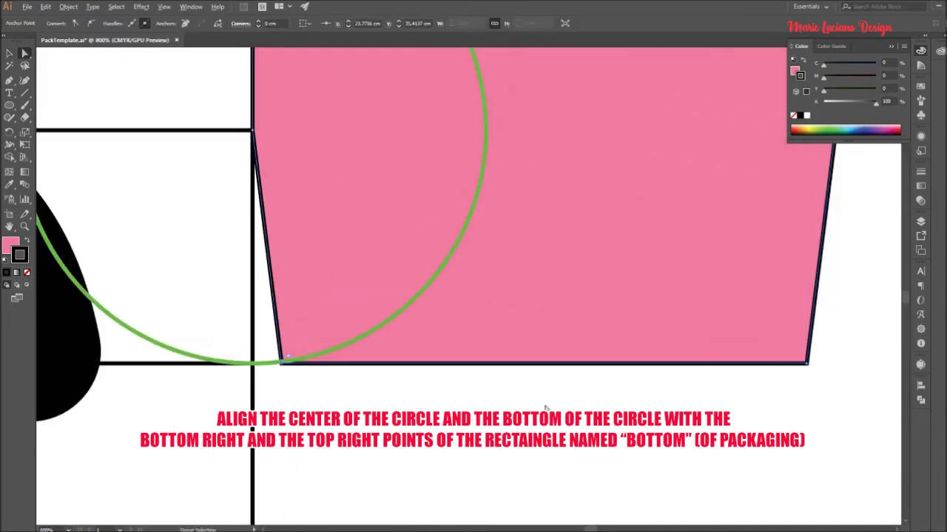
{"action": "left_click", "coordinate": [807, 365], "text": "shift"}
{"action": "scroll", "coordinate": [275, 383], "scroll_direction": "up", "scroll_amount": 3}
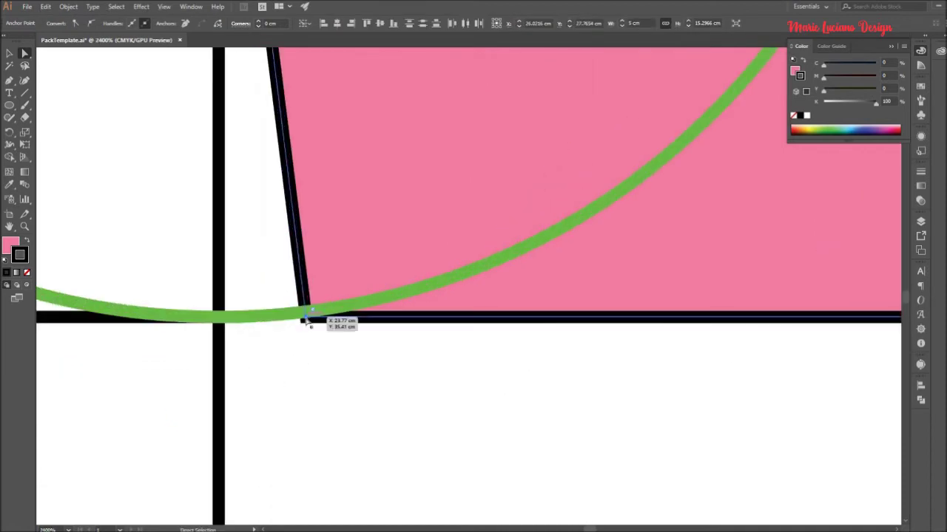
{"action": "left_click_drag", "start_coordinate": [307, 322], "coordinate": [307, 310]}
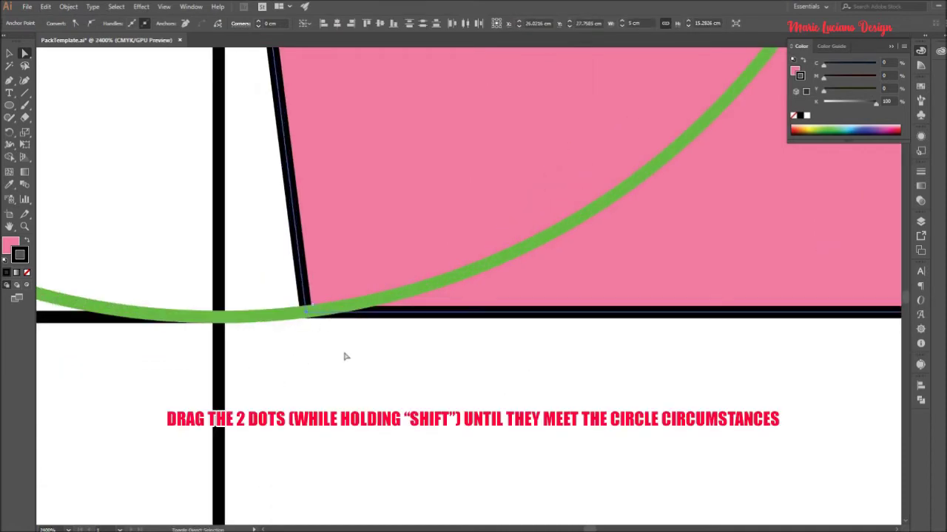
{"action": "left_click", "coordinate": [351, 362]}
Zoom out and pan to view the flap and template.
{"action": "key", "text": "v"}
{"action": "scroll", "coordinate": [477, 353], "scroll_direction": "down", "scroll_amount": 8}
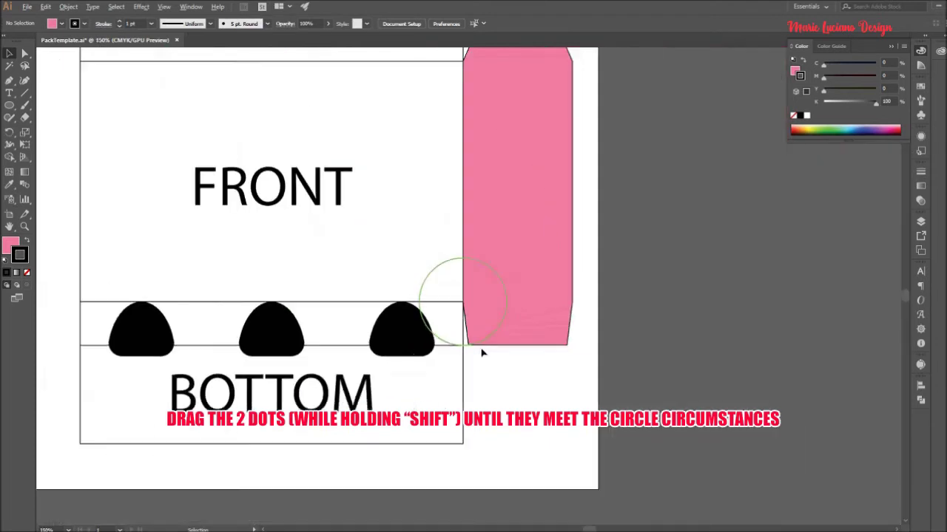
{"action": "scroll", "coordinate": [481, 353], "scroll_direction": "down", "scroll_amount": 1}
{"action": "left_click_drag", "start_coordinate": [656, 237], "coordinate": [763, 302]}
Move the tapered pink flap off the artboard to the right and save PackTemplate.ai.
{"action": "left_click", "coordinate": [892, 49]}
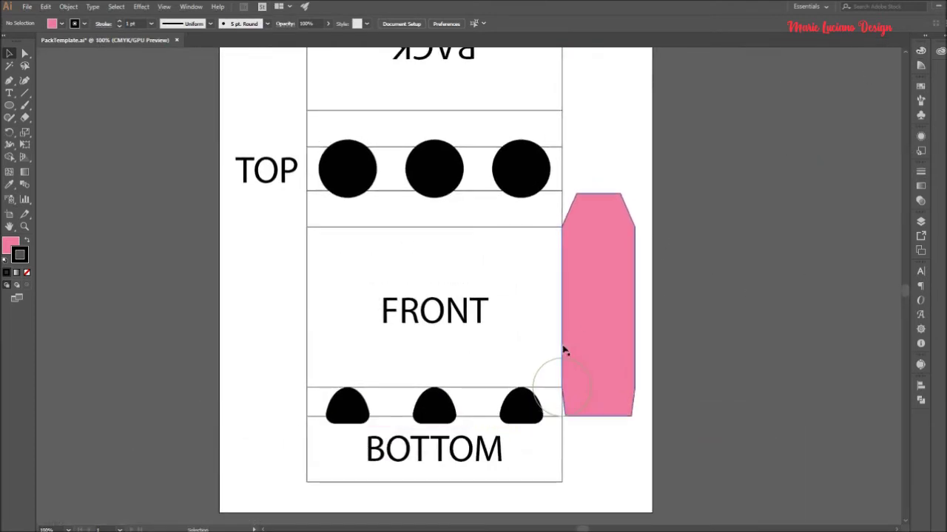
{"action": "left_click", "coordinate": [546, 366]}
{"action": "left_click", "coordinate": [710, 451]}
{"action": "left_click", "coordinate": [596, 347]}
{"action": "left_click_drag", "start_coordinate": [596, 346], "coordinate": [706, 346]}
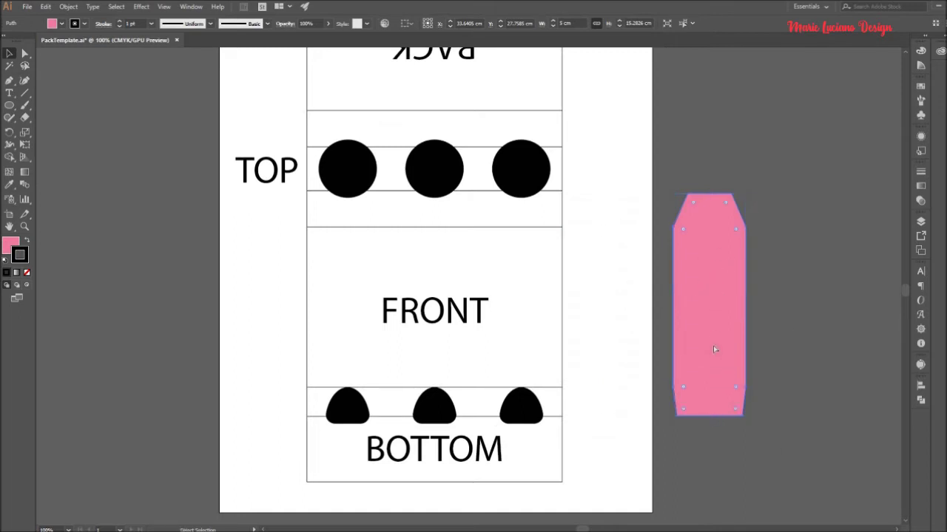
{"action": "key", "text": "ctrl+s"}
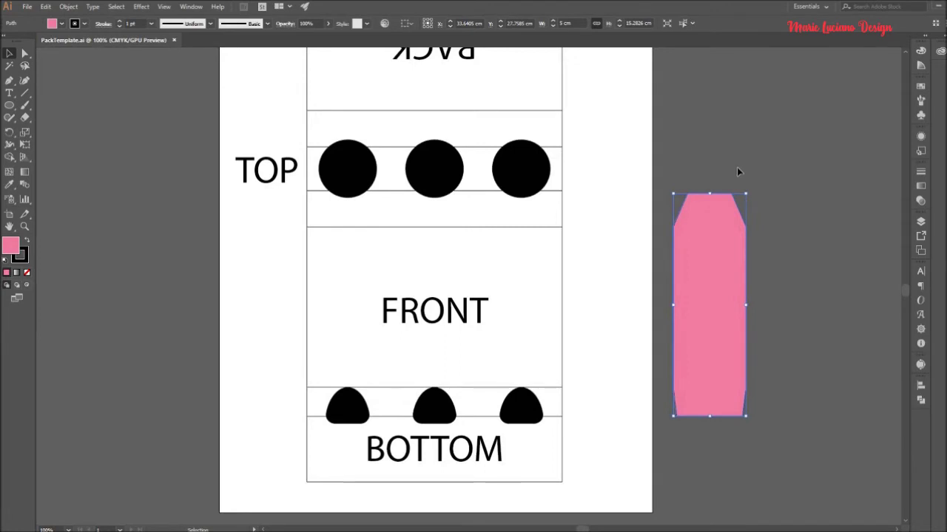
Create an A4 document named '3D Simulation' in centimetres, landscape 29.7 × 21 cm, one artboard.
{"action": "left_click", "coordinate": [27, 5]}
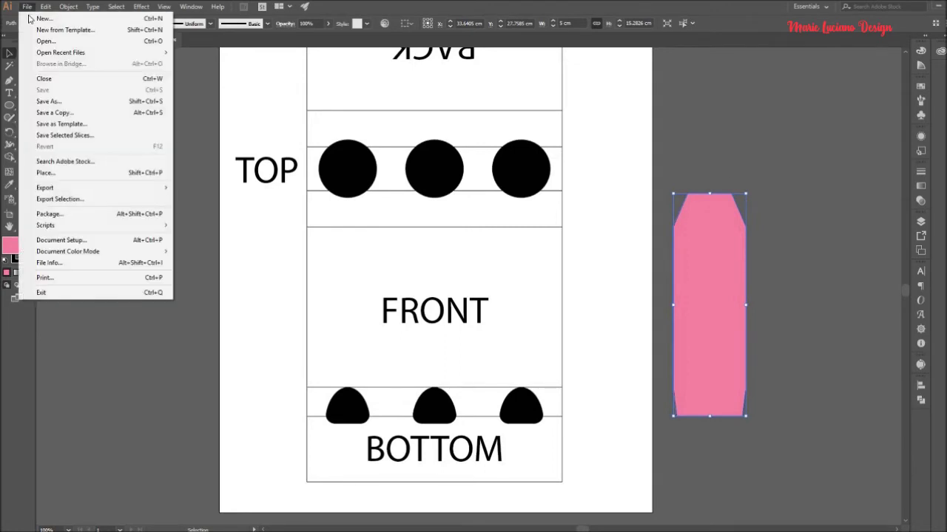
{"action": "left_click", "coordinate": [98, 20]}
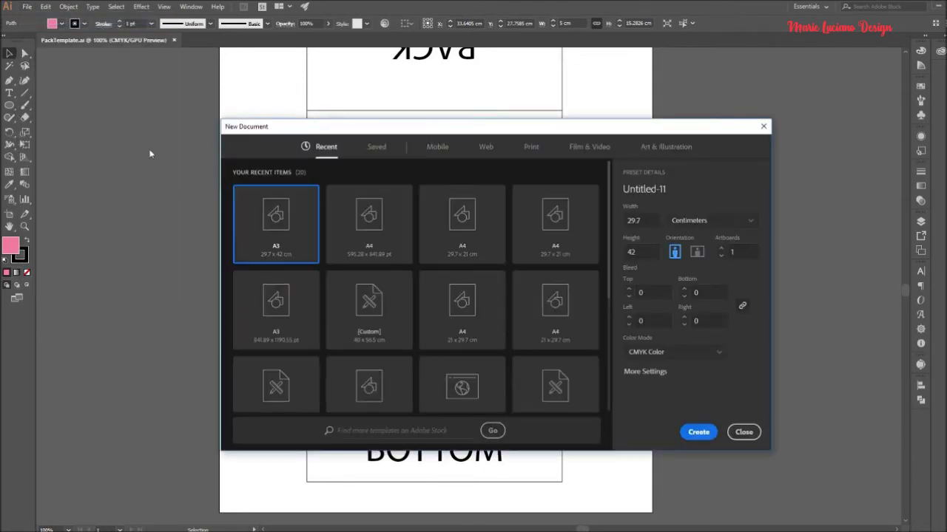
{"action": "left_click", "coordinate": [373, 254]}
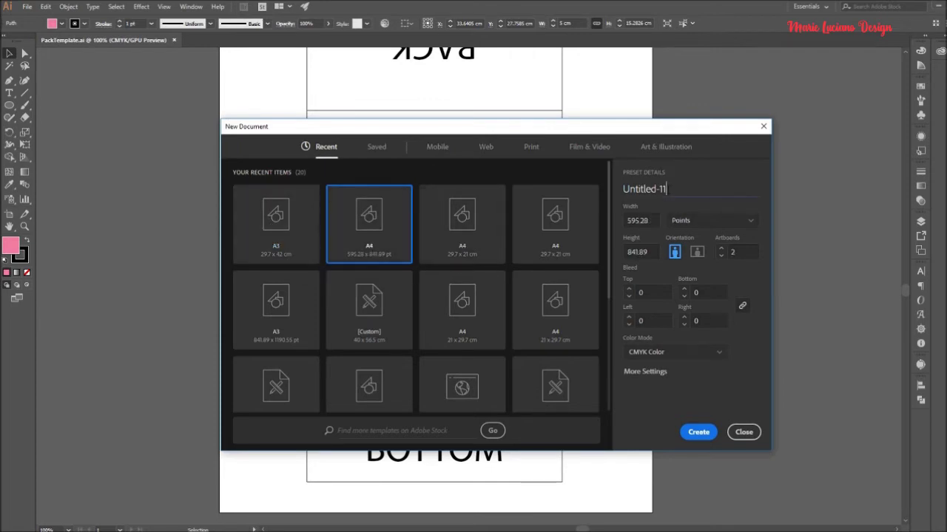
{"action": "double_click", "coordinate": [667, 188]}
{"action": "type", "text": "3D"}
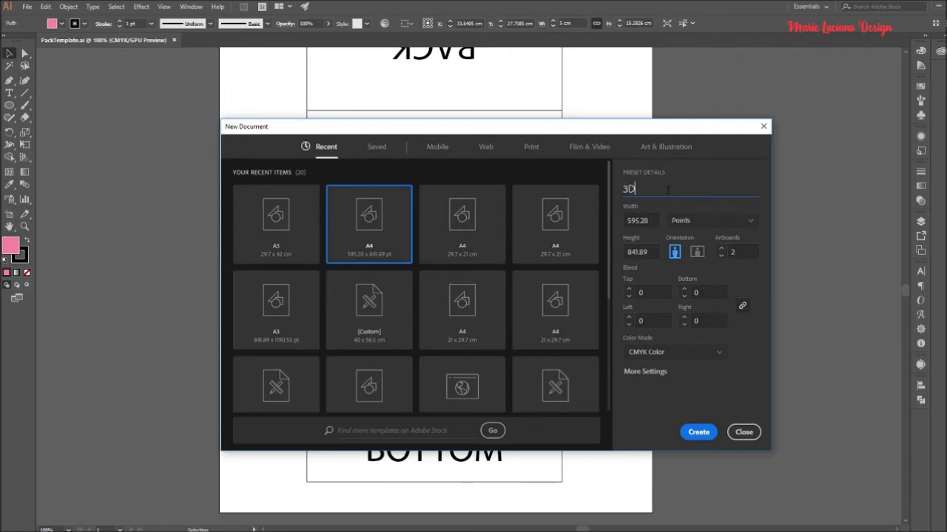
{"action": "type", "text": " Simulation"}
{"action": "left_click", "coordinate": [704, 217]}
{"action": "left_click", "coordinate": [722, 313]}
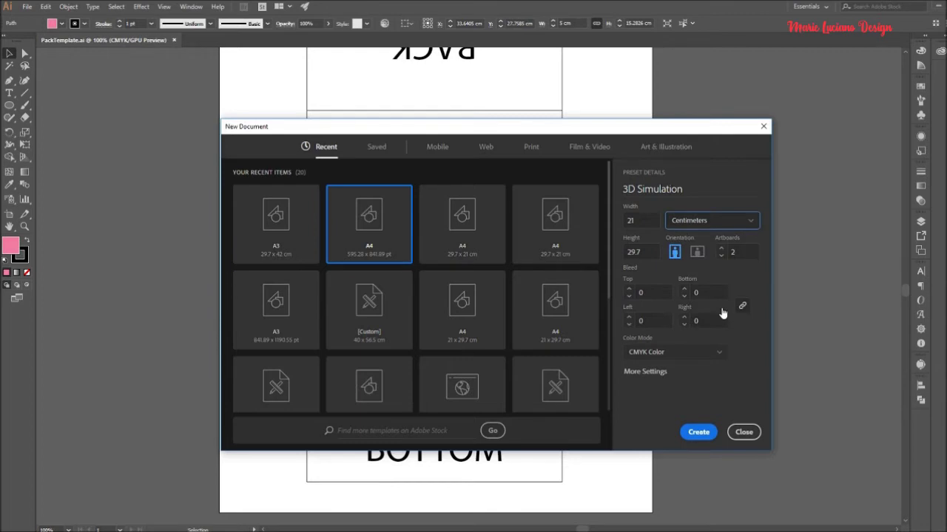
{"action": "left_click", "coordinate": [697, 253]}
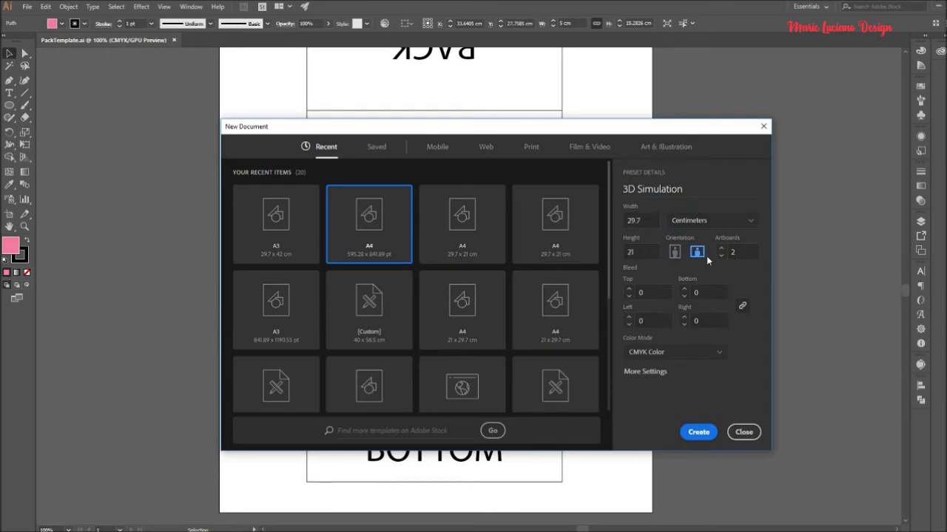
{"action": "left_click", "coordinate": [721, 258]}
{"action": "left_click", "coordinate": [698, 432]}
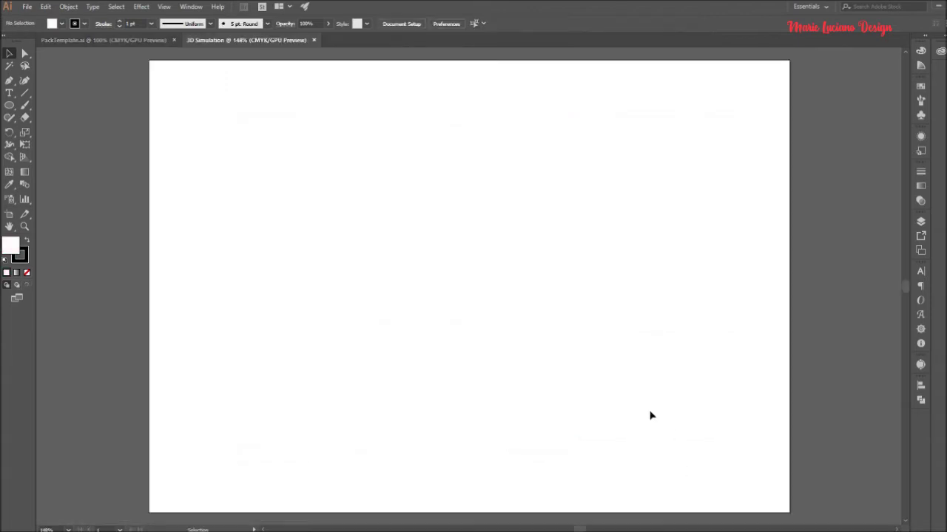
Copy the pink flap from PackTemplate onto the 3D Simulation artboard.
{"action": "left_click", "coordinate": [117, 41]}
{"action": "left_click_drag", "start_coordinate": [714, 291], "coordinate": [469, 255]}
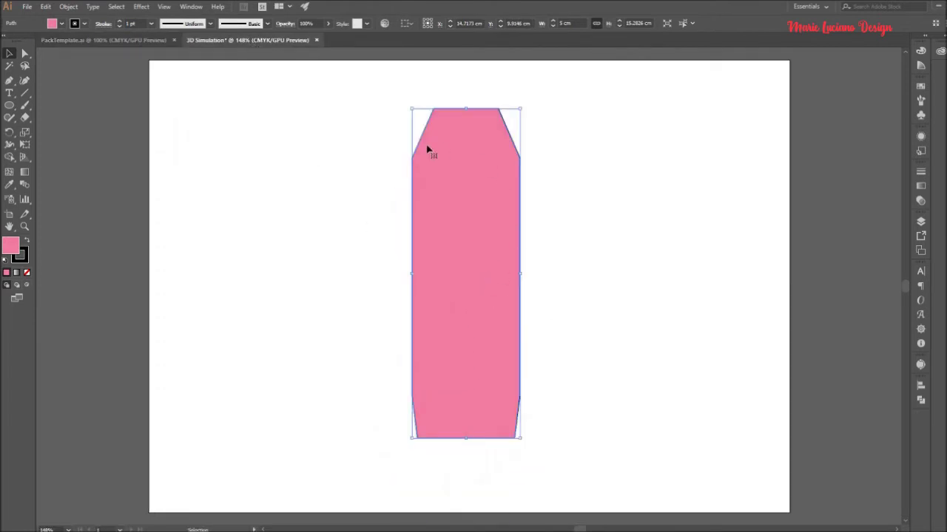
{"action": "left_click", "coordinate": [630, 376]}
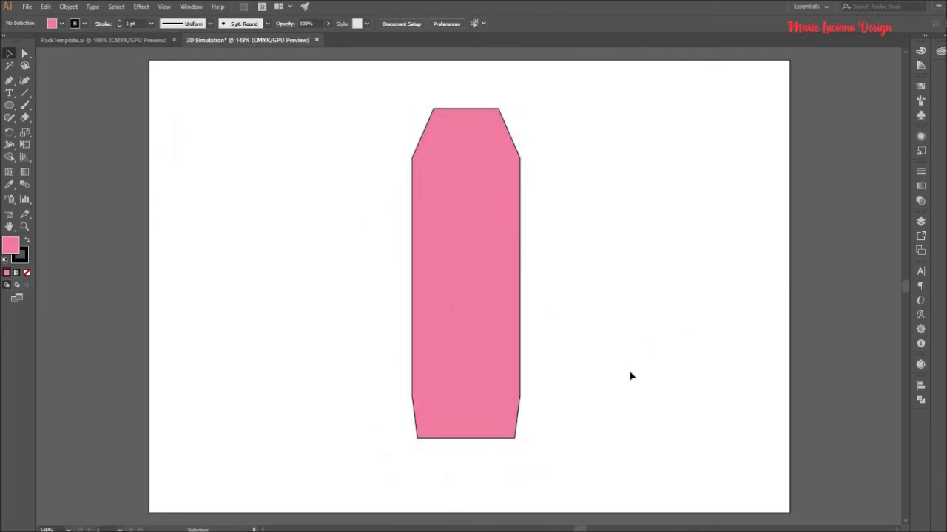
{"action": "left_click", "coordinate": [477, 381]}
Give the copied flap a light grey #e2e0e1 fill with no stroke.
{"action": "left_click", "coordinate": [5, 260]}
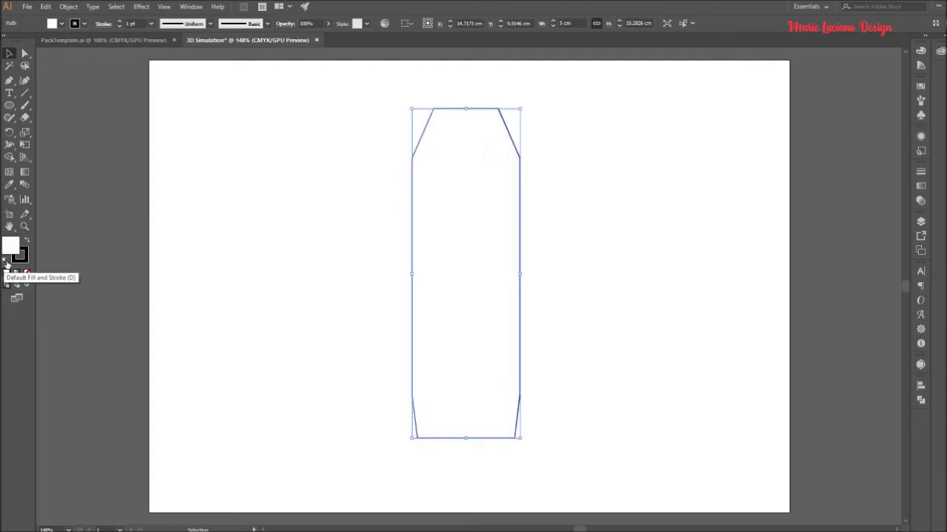
{"action": "left_click", "coordinate": [25, 241]}
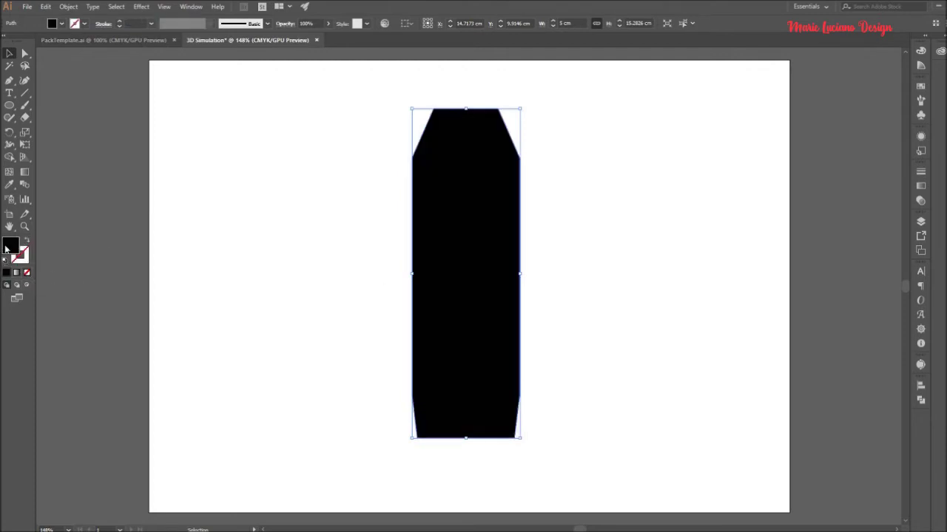
{"action": "left_click", "coordinate": [359, 215]}
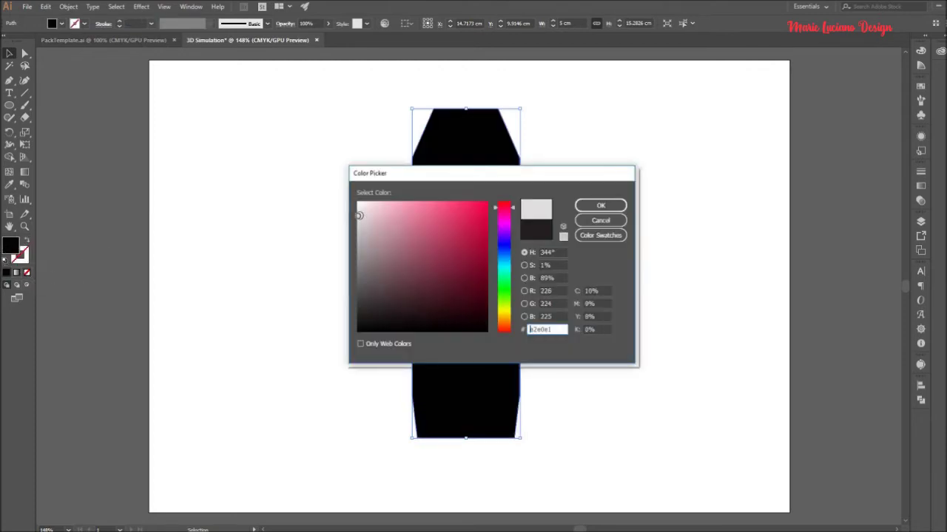
{"action": "left_click", "coordinate": [601, 205]}
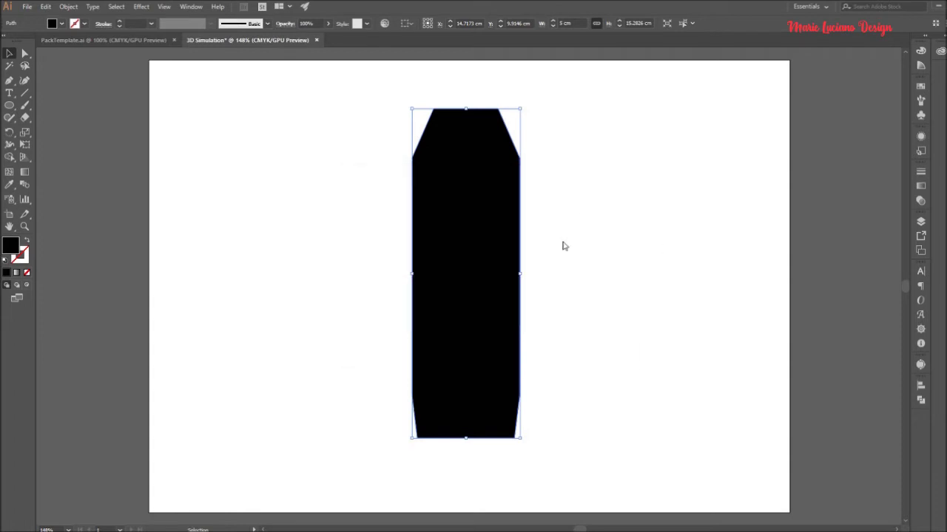
{"action": "left_click", "coordinate": [595, 325]}
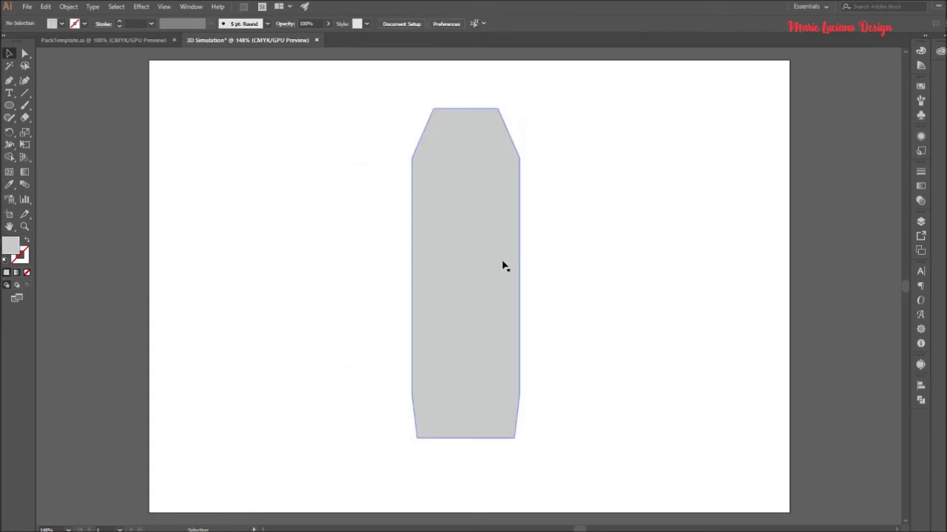
{"action": "left_click", "coordinate": [98, 38]}
Copy the FRONT panel's 17.5 cm width from the W field in PackTemplate.
{"action": "left_click", "coordinate": [557, 270]}
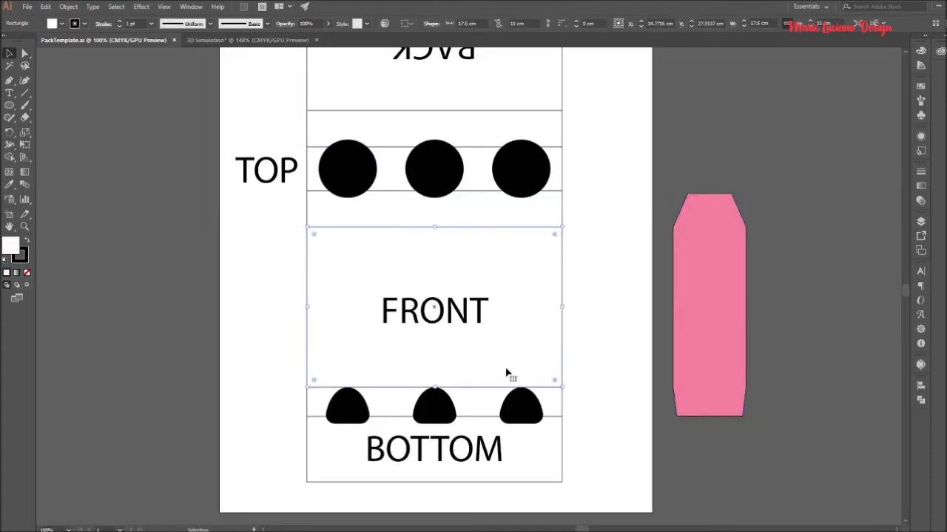
{"action": "left_click", "coordinate": [759, 23]}
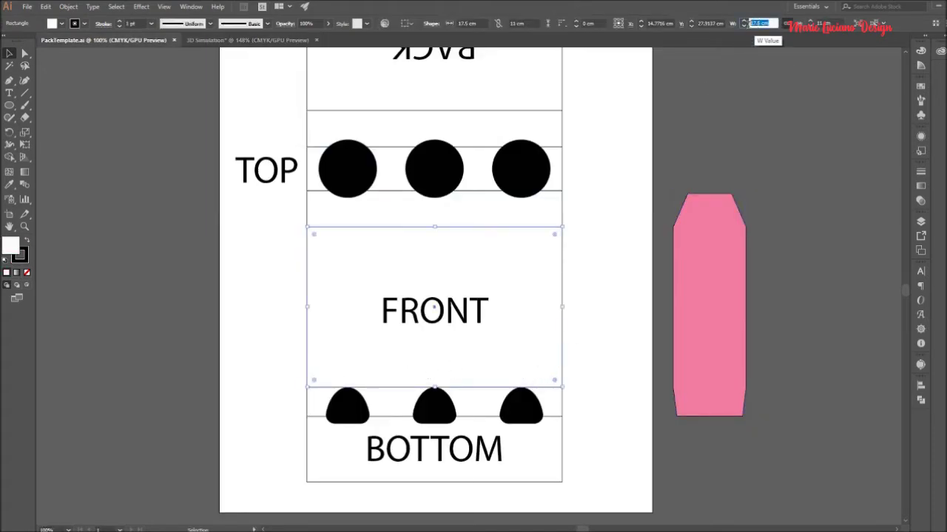
{"action": "right_click", "coordinate": [762, 23]}
{"action": "left_click", "coordinate": [739, 54]}
In 3D Simulation, move the grey shape slightly lower on its artboard.
{"action": "left_click", "coordinate": [222, 40]}
{"action": "left_click", "coordinate": [465, 162]}
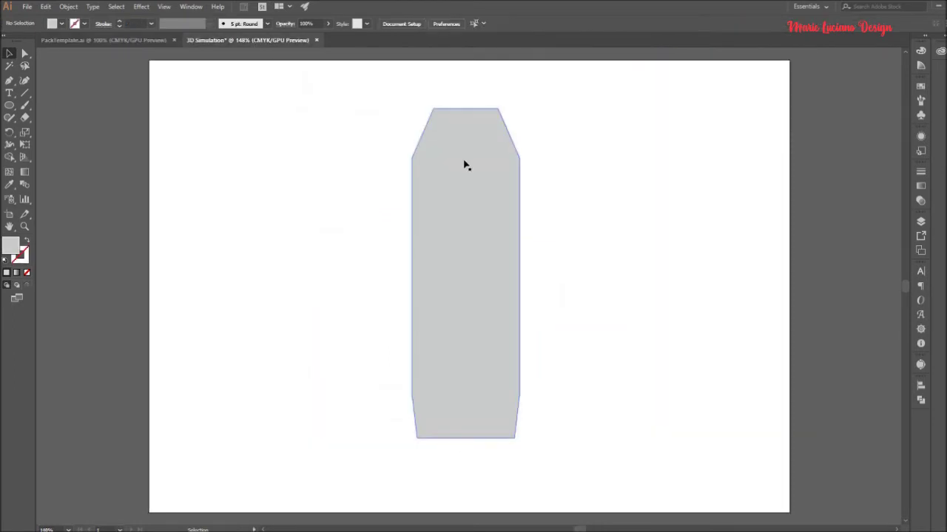
{"action": "left_click_drag", "start_coordinate": [501, 248], "coordinate": [503, 266]}
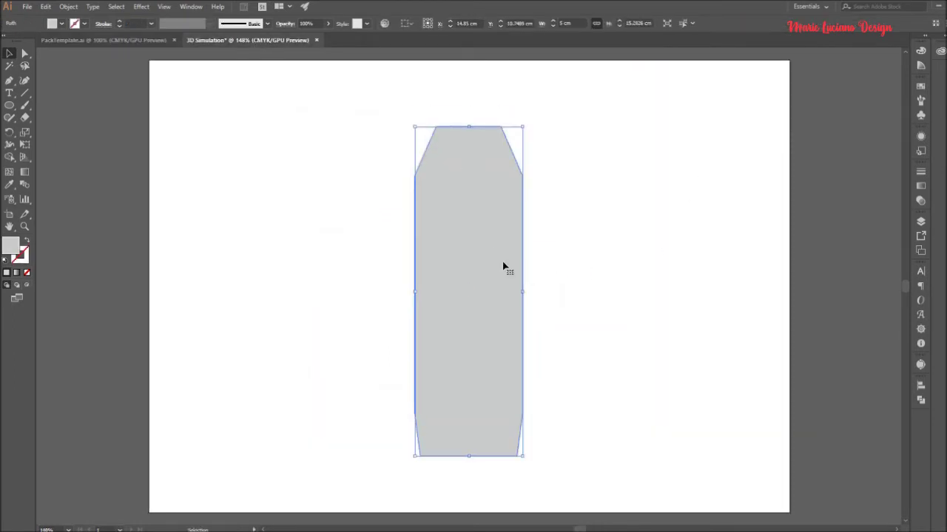
Open Effect > 3D > Extrude & Bevel for the grey shape with Preview on.
{"action": "left_click", "coordinate": [141, 6]}
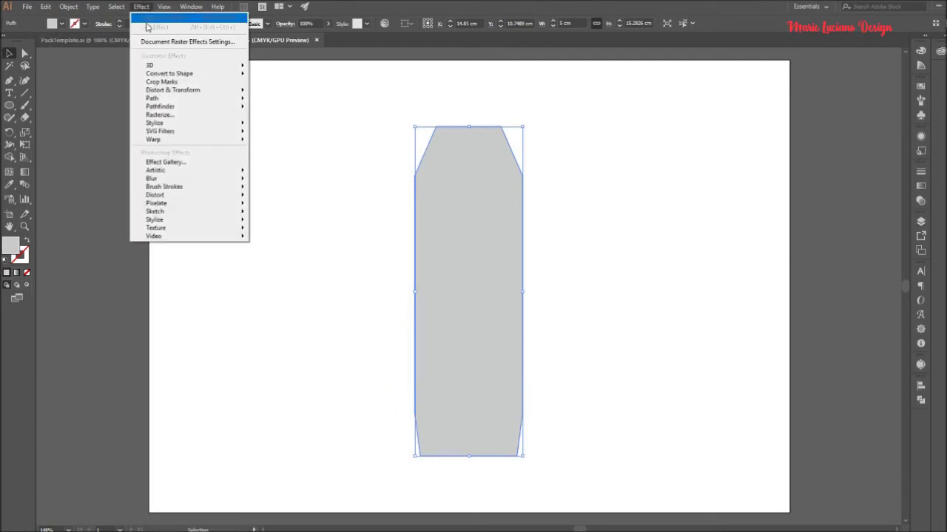
{"action": "mouse_move", "coordinate": [166, 68]}
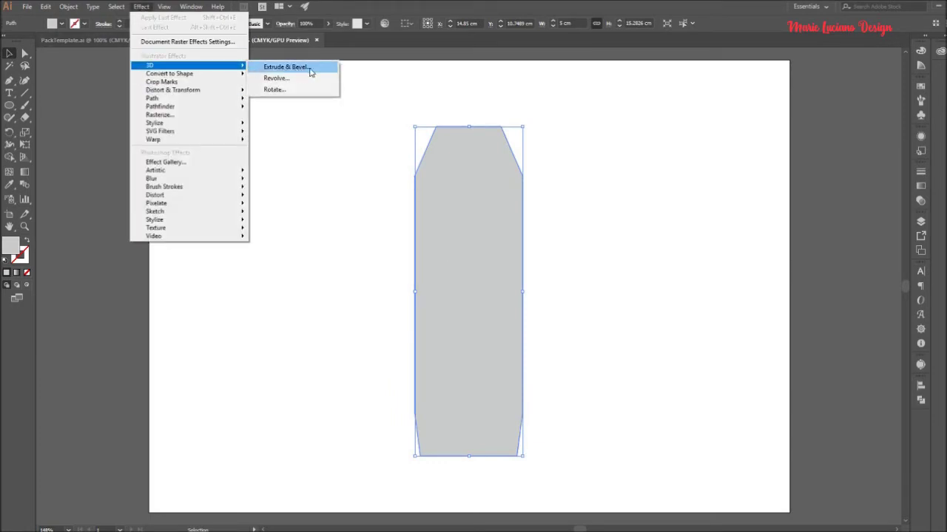
{"action": "left_click", "coordinate": [286, 66]}
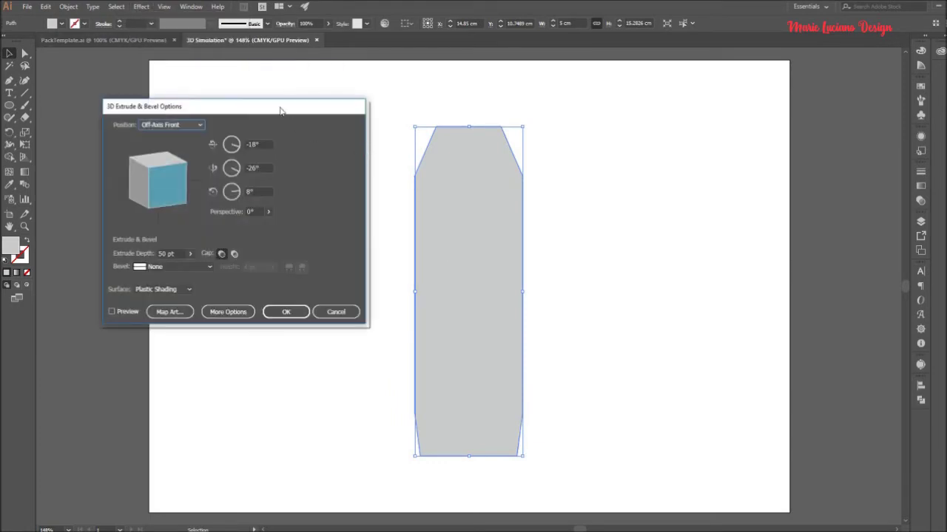
{"action": "left_click_drag", "start_coordinate": [275, 111], "coordinate": [260, 111]}
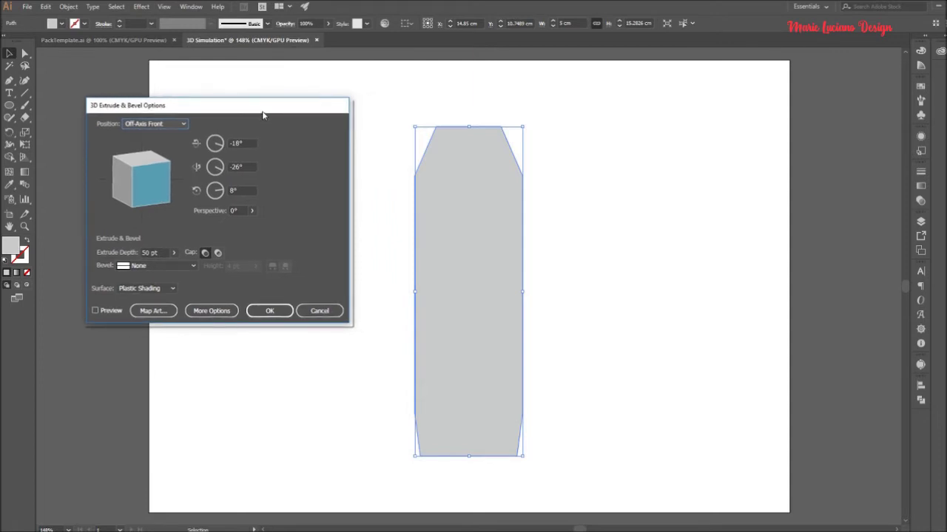
{"action": "left_click", "coordinate": [95, 311]}
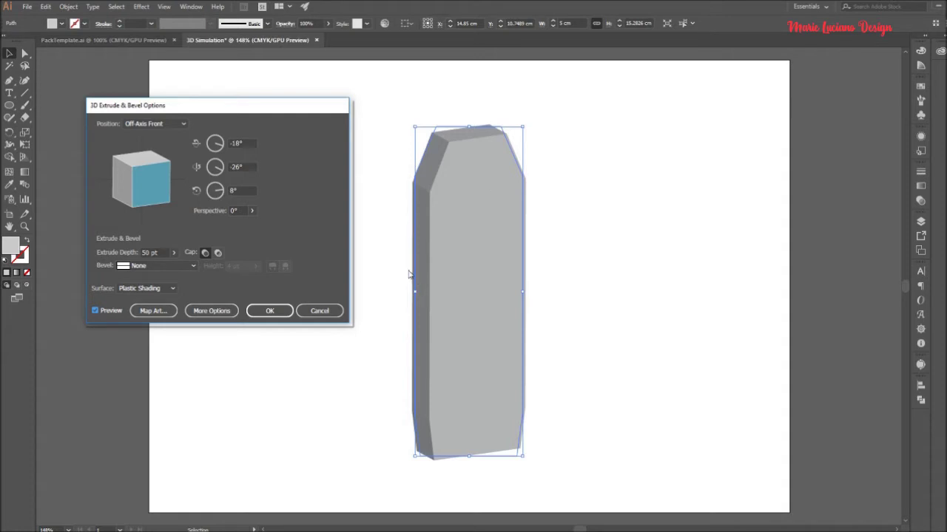
Paste 17.5 cm as the extrude depth.
{"action": "left_click", "coordinate": [151, 252]}
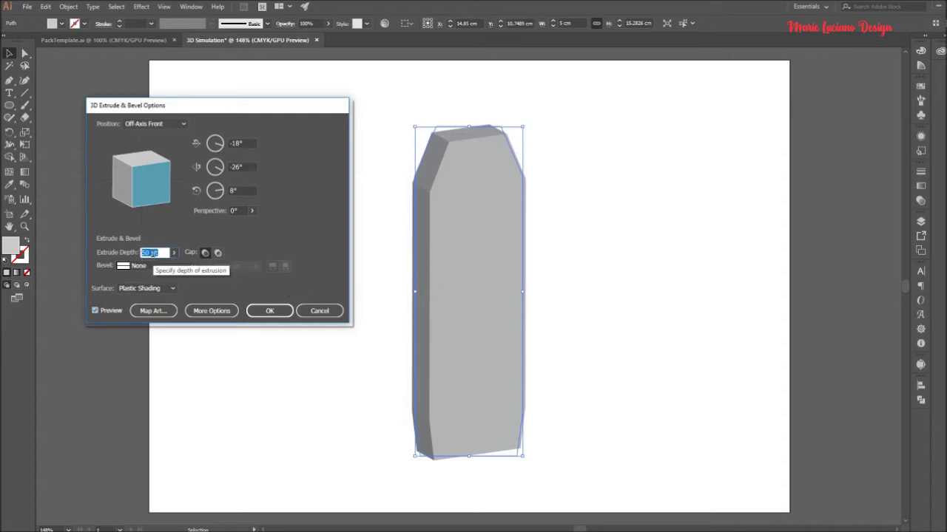
{"action": "right_click", "coordinate": [147, 253]}
{"action": "left_click", "coordinate": [137, 300]}
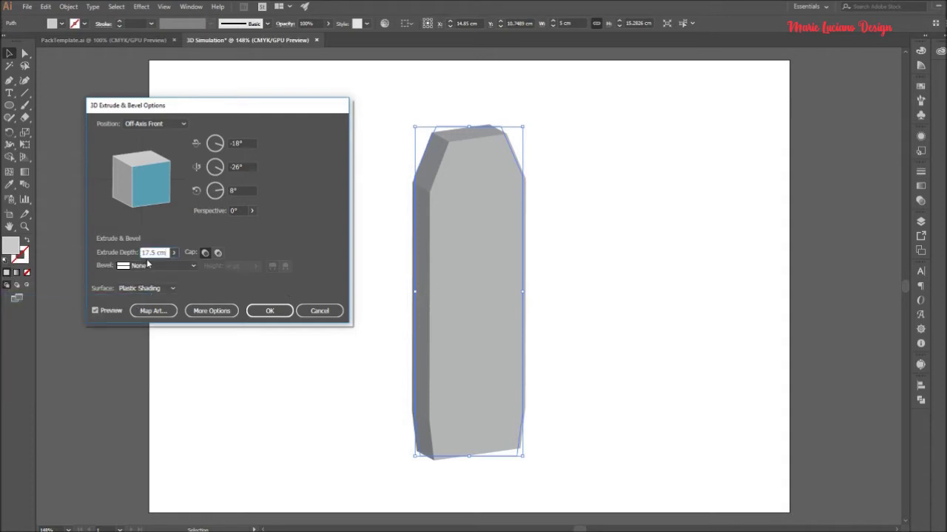
{"action": "key", "text": "Tab"}
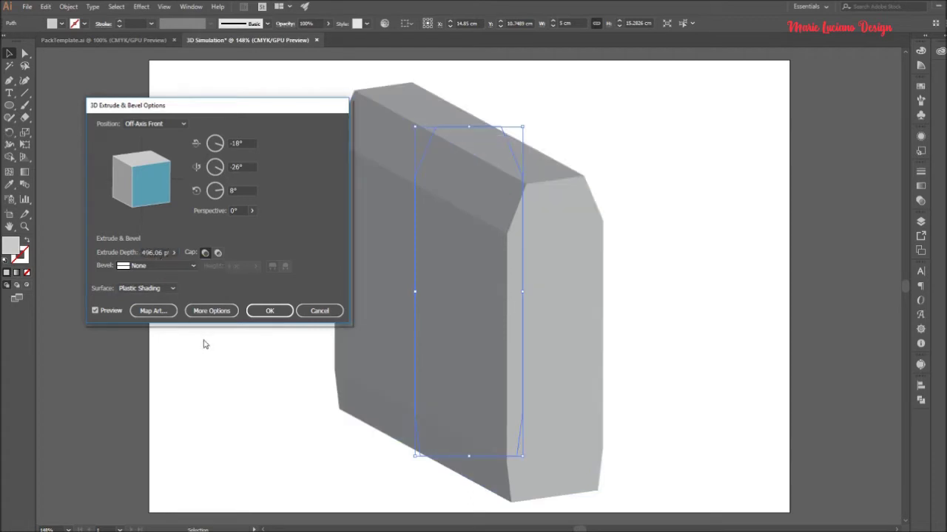
Try Front, Right, Off-Axis Left and Isometric Left presets, then return to Off-Axis Front.
{"action": "left_click", "coordinate": [150, 123]}
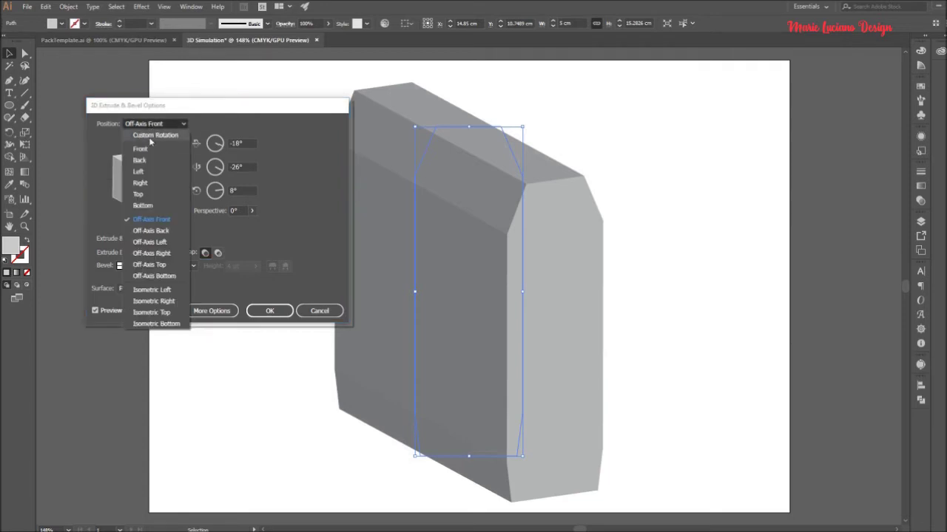
{"action": "left_click", "coordinate": [145, 148]}
{"action": "left_click", "coordinate": [146, 127]}
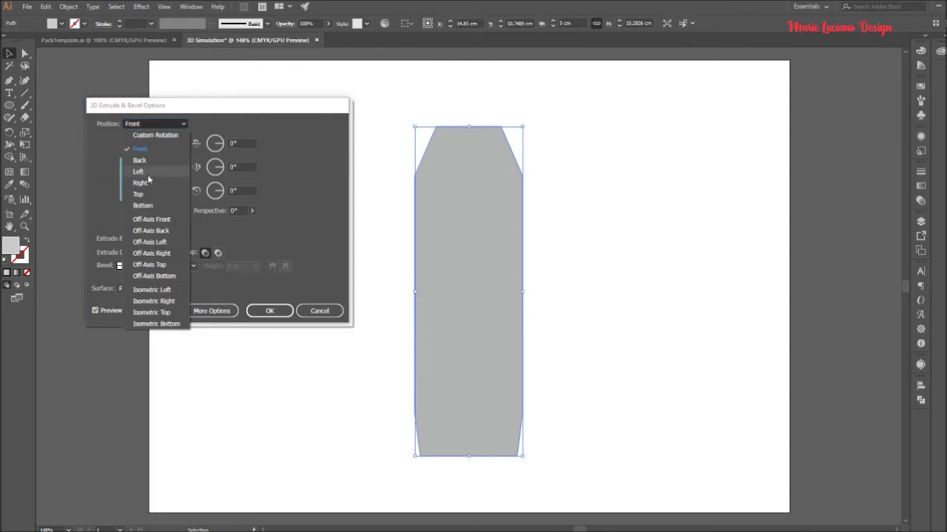
{"action": "left_click", "coordinate": [147, 179]}
{"action": "left_click", "coordinate": [148, 125]}
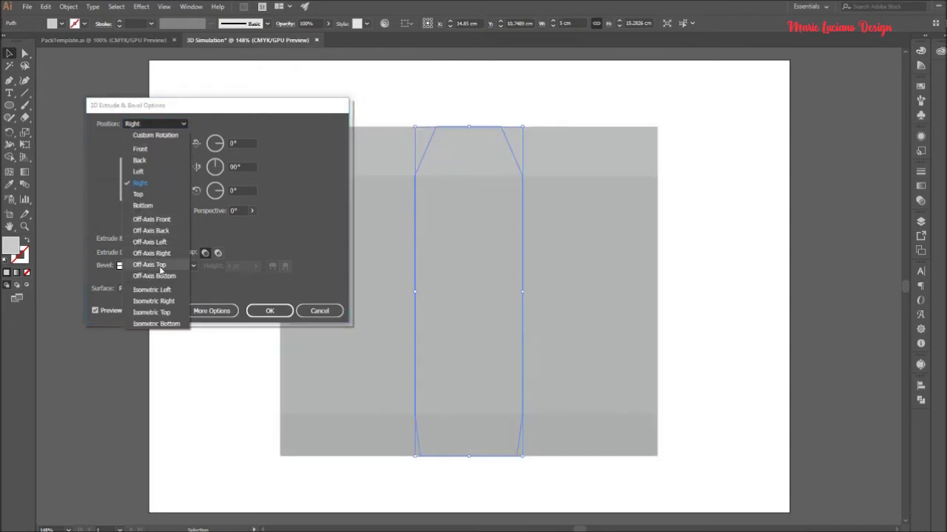
{"action": "left_click", "coordinate": [157, 242]}
{"action": "left_click", "coordinate": [161, 125]}
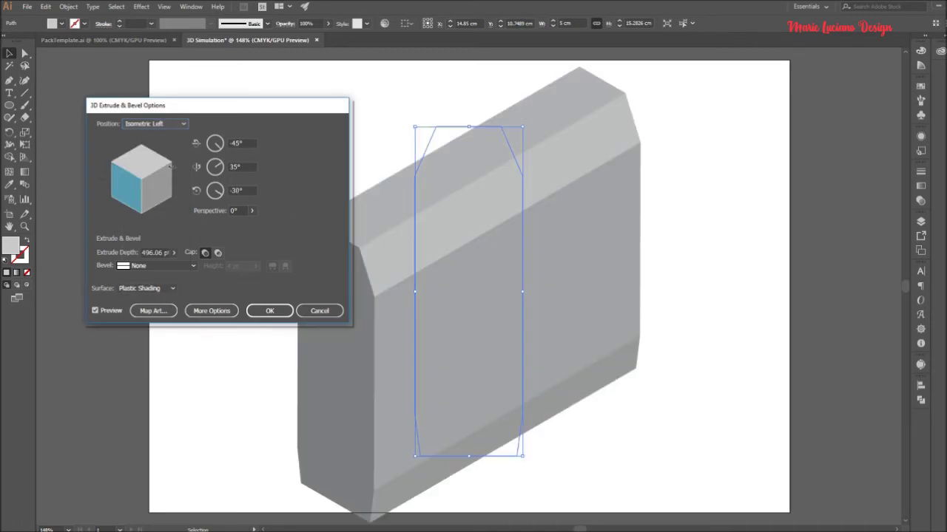
{"action": "left_click", "coordinate": [178, 125]}
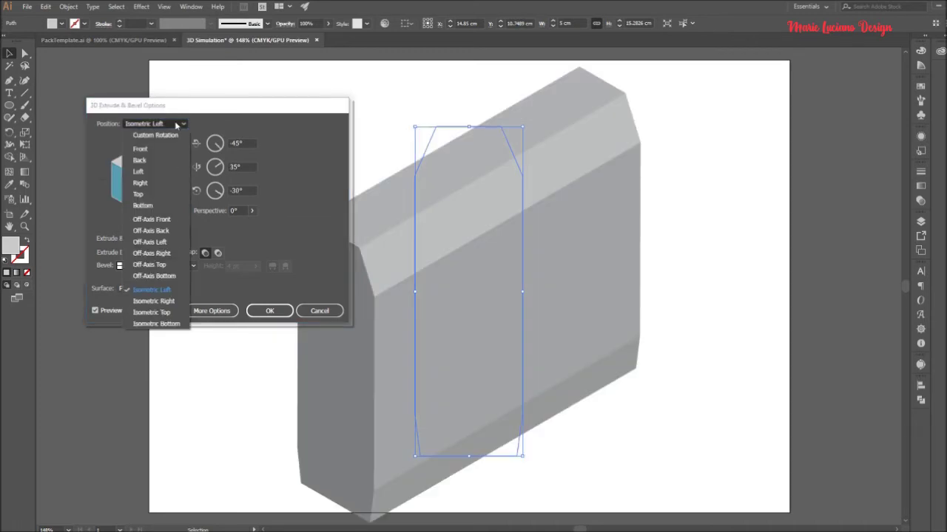
{"action": "left_click", "coordinate": [164, 220]}
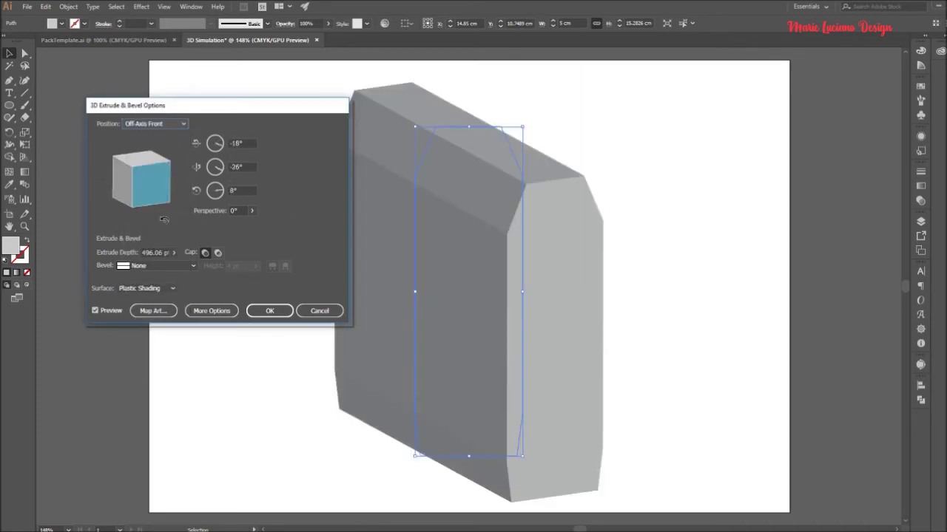
Set Perspective to 15° and make the extrusion hollow with an open Cap.
{"action": "left_click", "coordinate": [241, 210]}
{"action": "type", "text": "15"}
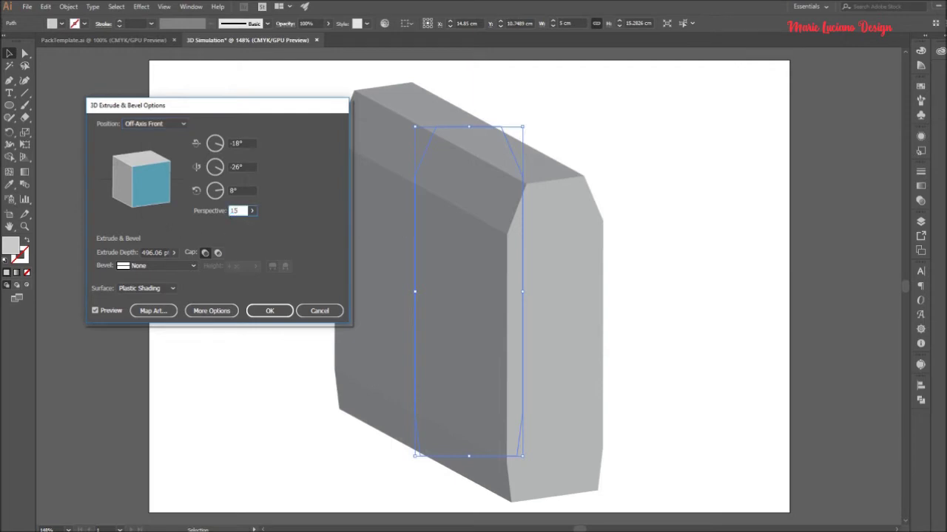
{"action": "key", "text": "Tab"}
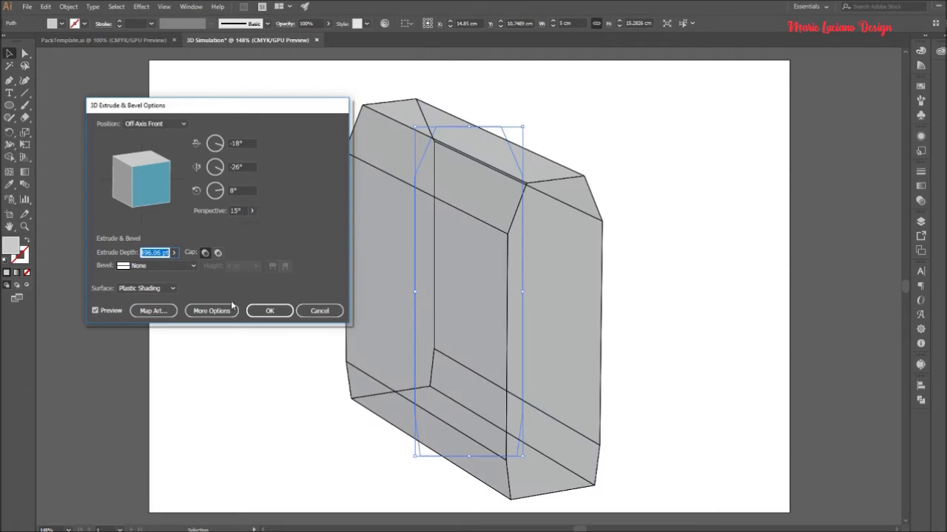
{"action": "left_click", "coordinate": [95, 311]}
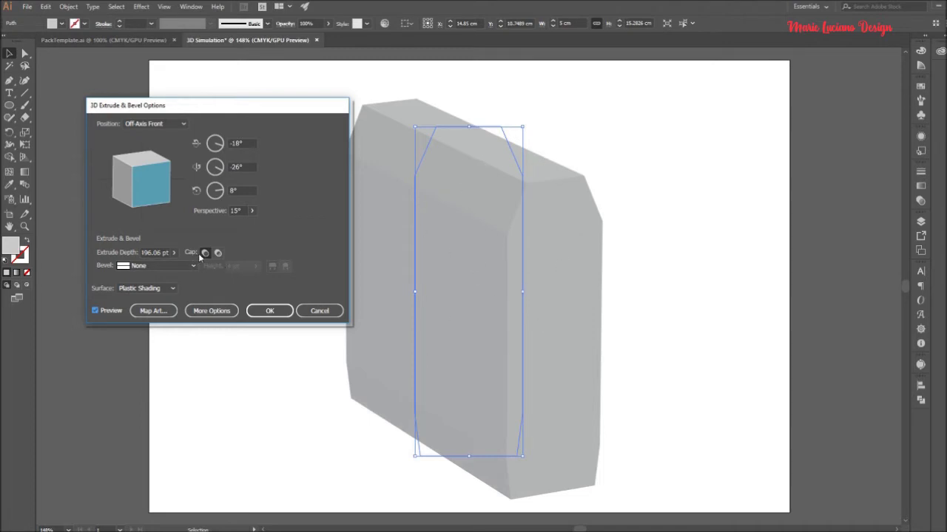
{"action": "left_click", "coordinate": [220, 254]}
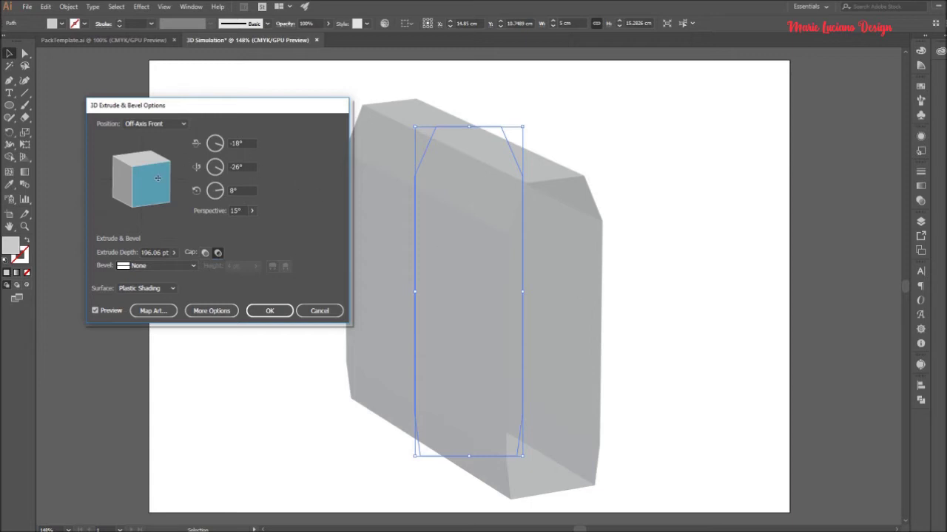
Rotate the block freely, set Y rotation to -35°, and confirm the 3D effect.
{"action": "left_click_drag", "start_coordinate": [157, 178], "coordinate": [136, 188]}
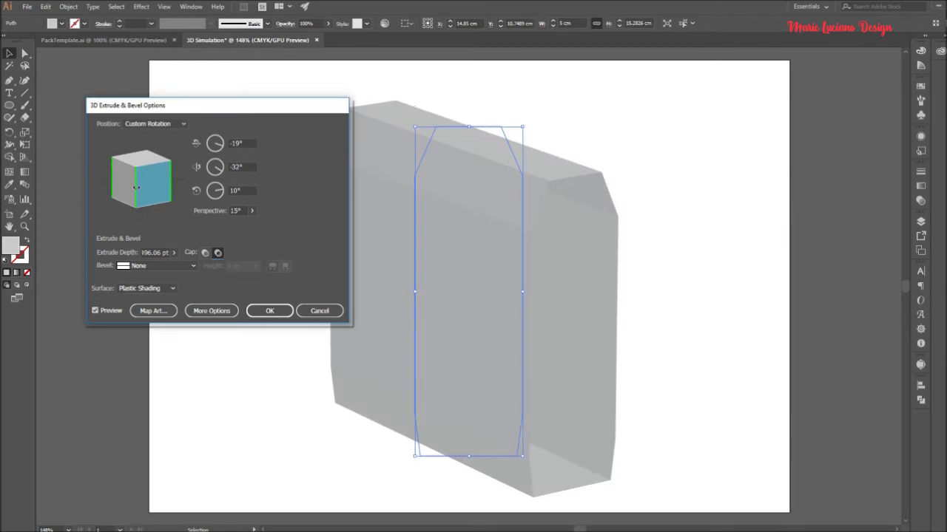
{"action": "left_click", "coordinate": [242, 166]}
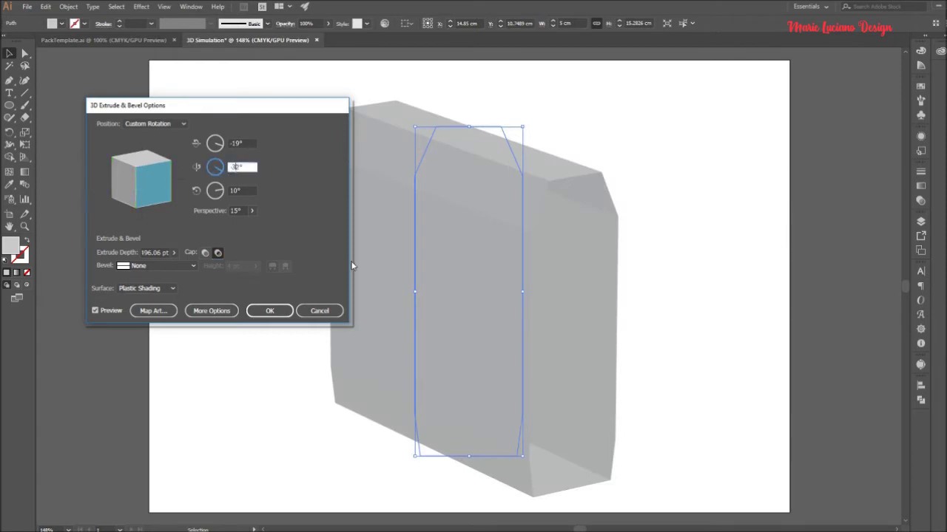
{"action": "type", "text": "-35"}
{"action": "key", "text": "Tab"}
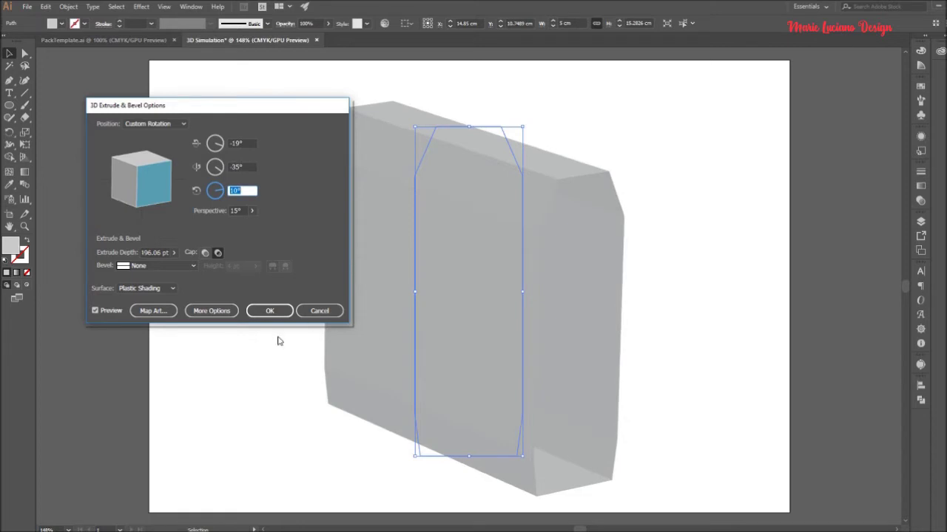
{"action": "left_click", "coordinate": [269, 310]}
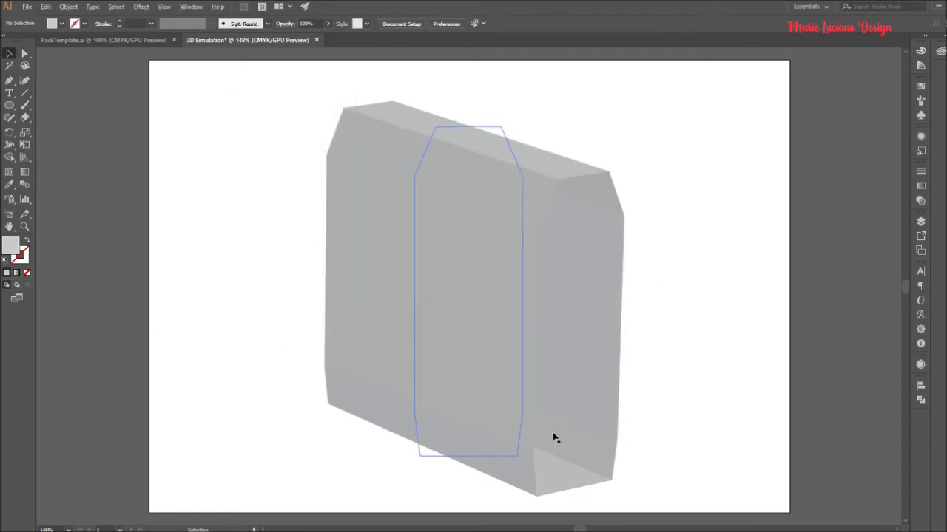
Select the extruded flap and reopen its 3D Extrude & Bevel effect from the Appearance panel.
{"action": "scroll", "coordinate": [554, 437], "scroll_direction": "down", "scroll_amount": 1}
{"action": "left_click_drag", "start_coordinate": [625, 409], "coordinate": [567, 344]}
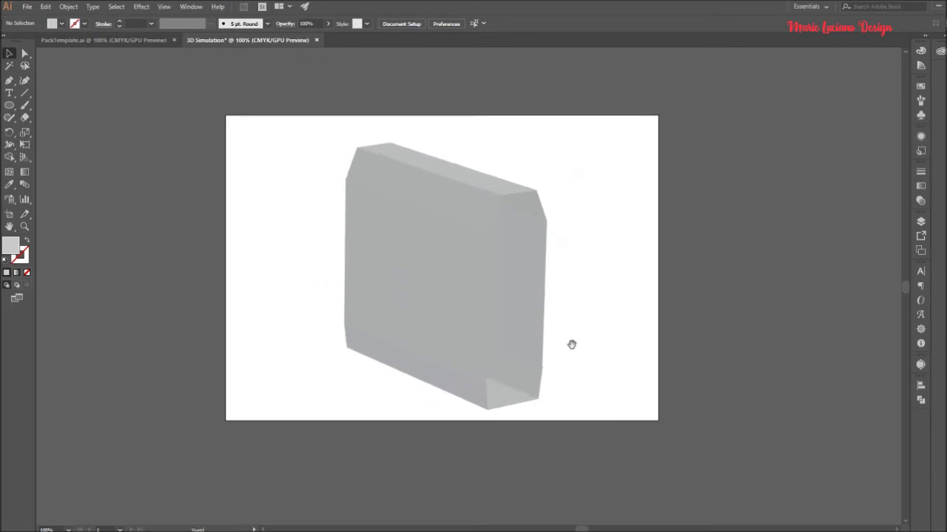
{"action": "left_click", "coordinate": [480, 301]}
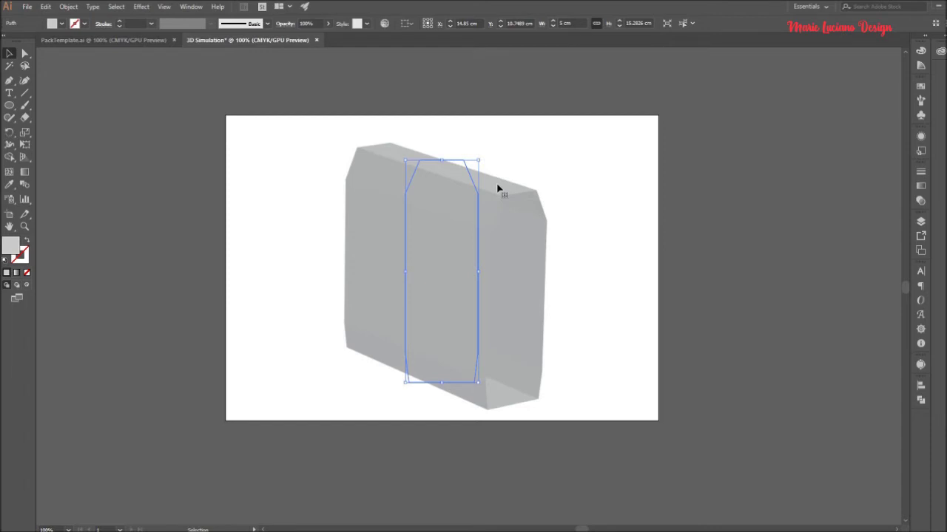
{"action": "left_click", "coordinate": [920, 137]}
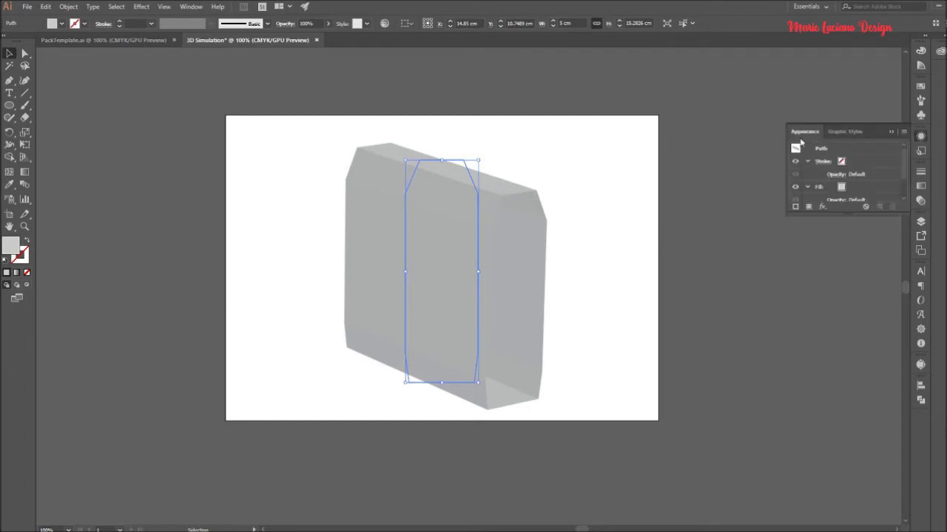
{"action": "left_click", "coordinate": [807, 162]}
{"action": "left_click", "coordinate": [806, 174]}
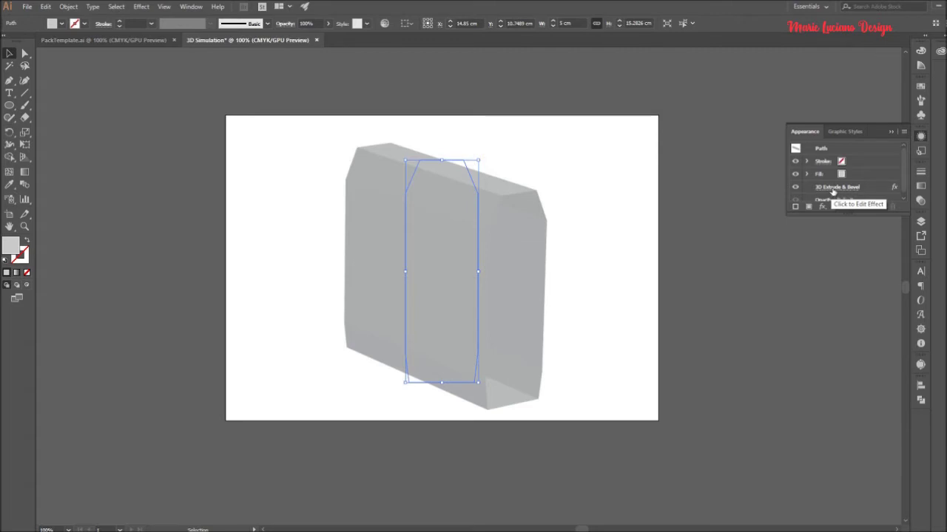
{"action": "left_click", "coordinate": [834, 189]}
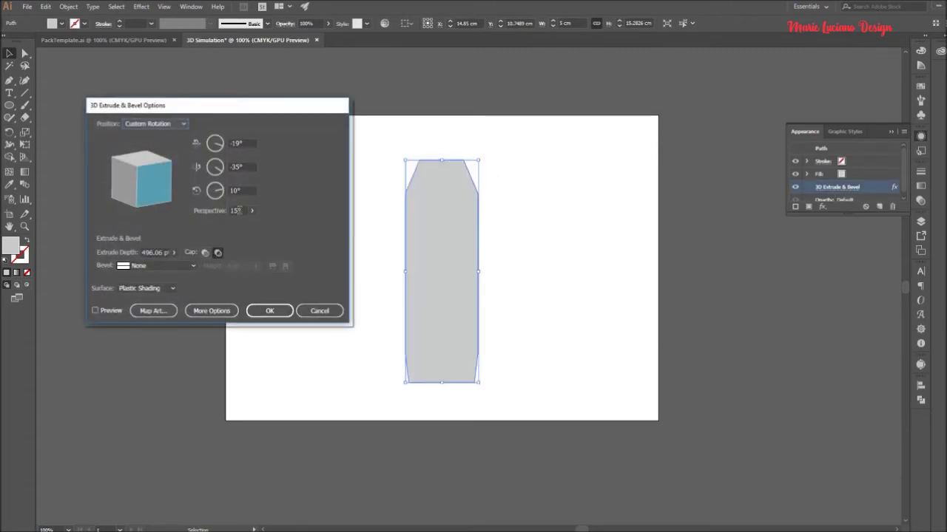
With Preview on, show More Options, move the light and add a second light.
{"action": "left_click", "coordinate": [96, 310]}
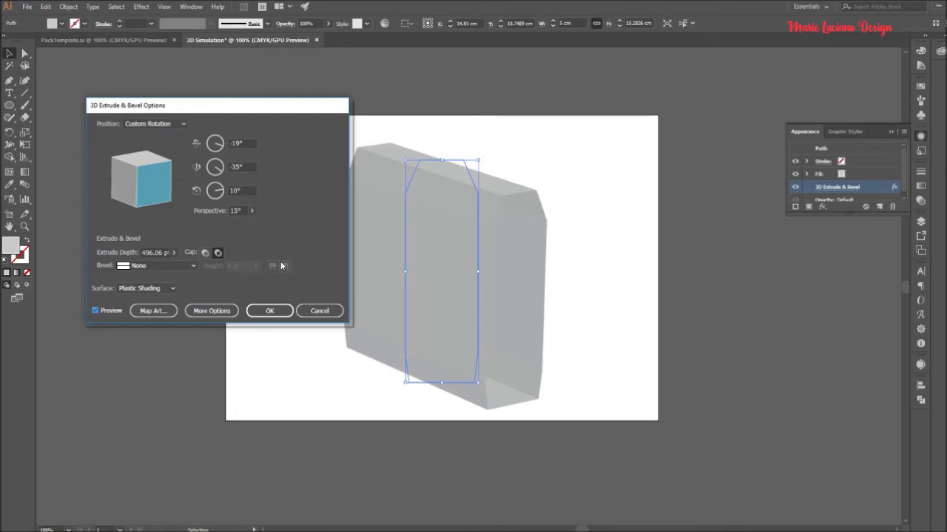
{"action": "left_click", "coordinate": [212, 310]}
{"action": "left_click_drag", "start_coordinate": [121, 315], "coordinate": [105, 318]}
{"action": "left_click", "coordinate": [116, 341]}
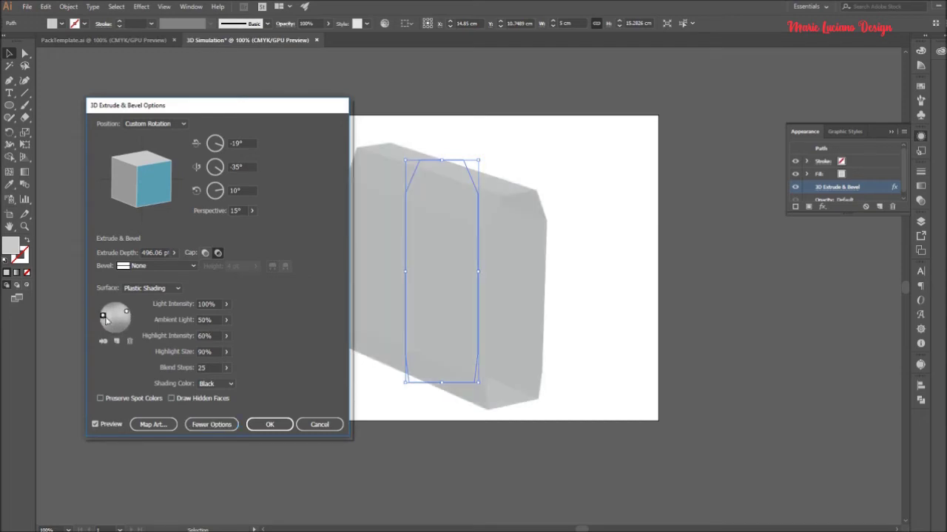
Set the new light's intensity to 50%, reposition both lights, and confirm.
{"action": "left_click", "coordinate": [211, 304]}
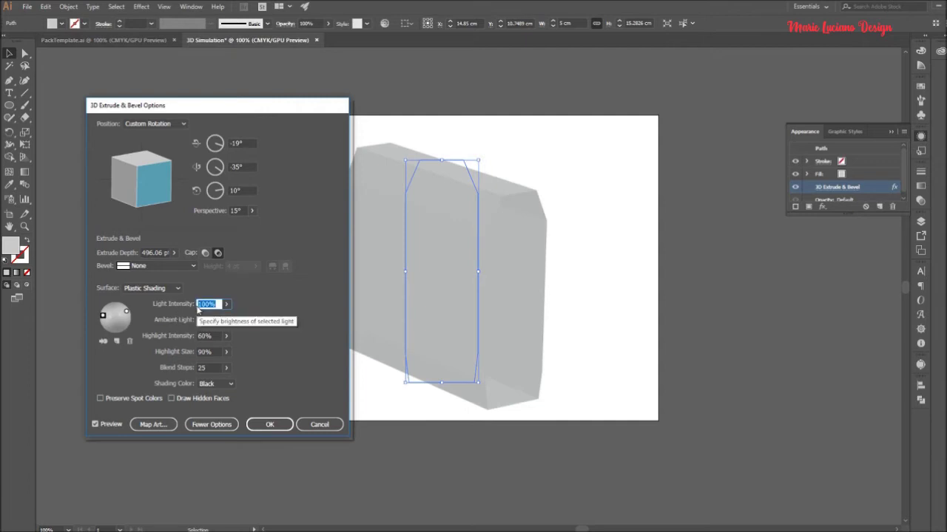
{"action": "type", "text": "50"}
{"action": "key", "text": "Tab"}
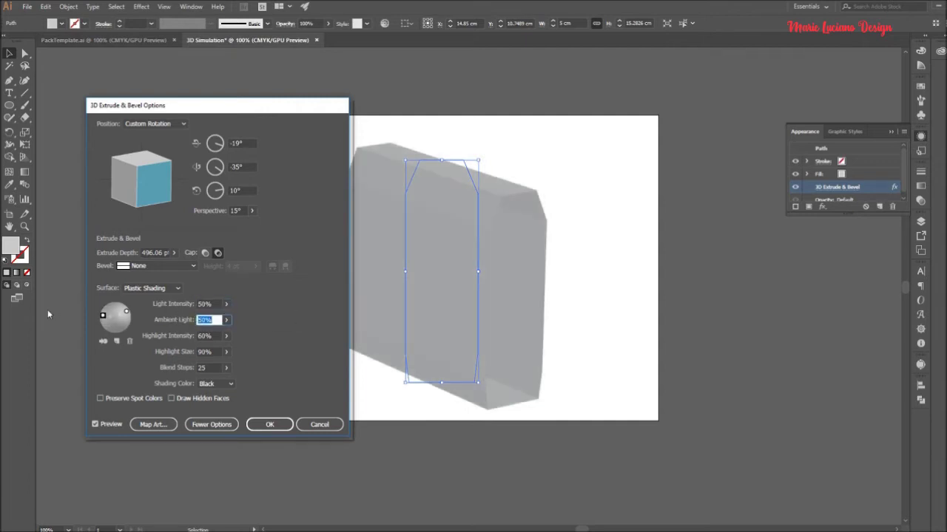
{"action": "left_click_drag", "start_coordinate": [103, 318], "coordinate": [129, 311]}
{"action": "left_click", "coordinate": [127, 319]}
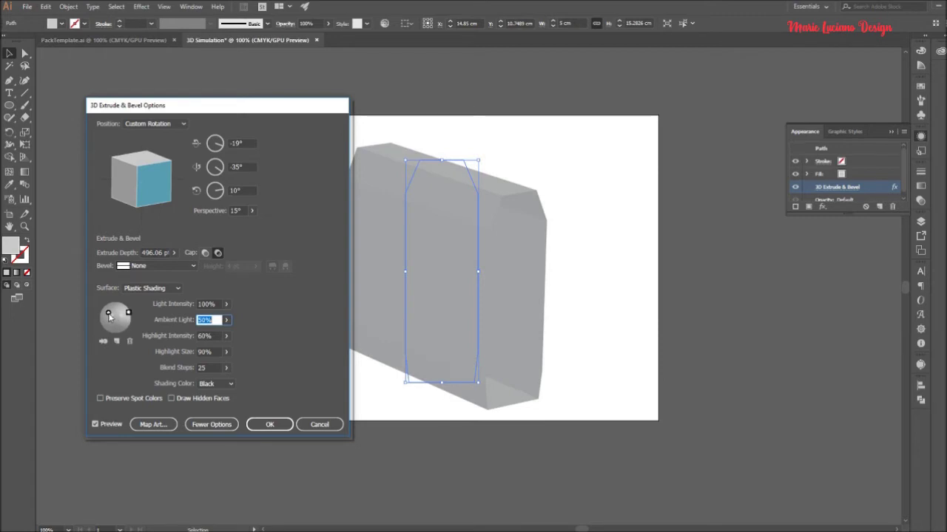
{"action": "mouse_move", "coordinate": [108, 313]}
{"action": "left_mouse_down"}
{"action": "mouse_move", "coordinate": [107, 325]}
{"action": "mouse_move", "coordinate": [103, 312]}
{"action": "mouse_move", "coordinate": [123, 310]}
{"action": "left_mouse_up"}
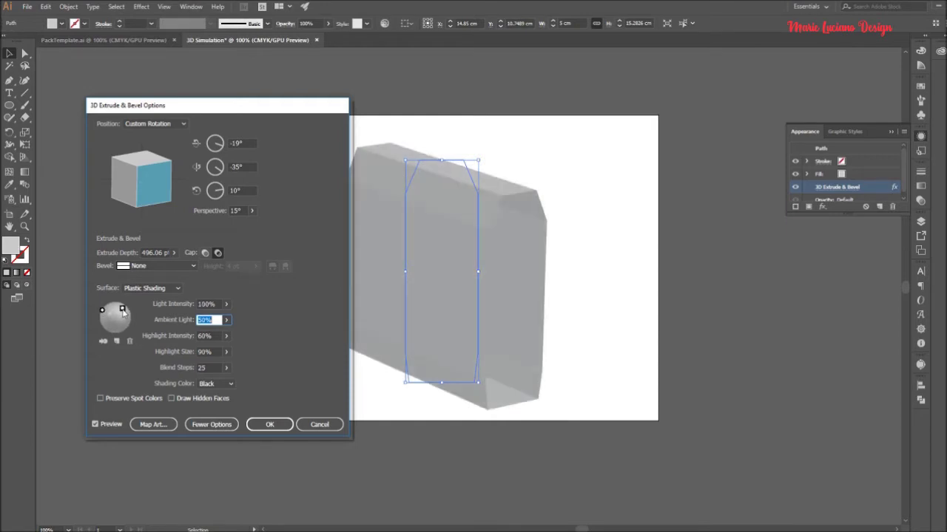
{"action": "left_click", "coordinate": [270, 426]}
{"action": "left_click", "coordinate": [291, 453]}
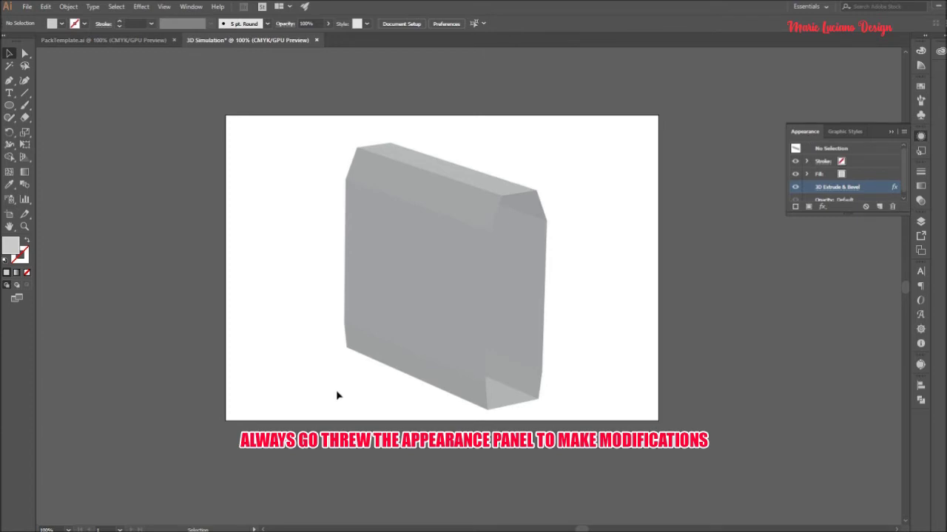
Collapse the Appearance panel and switch to PackTemplate, showing the whole box template.
{"action": "left_click", "coordinate": [888, 132]}
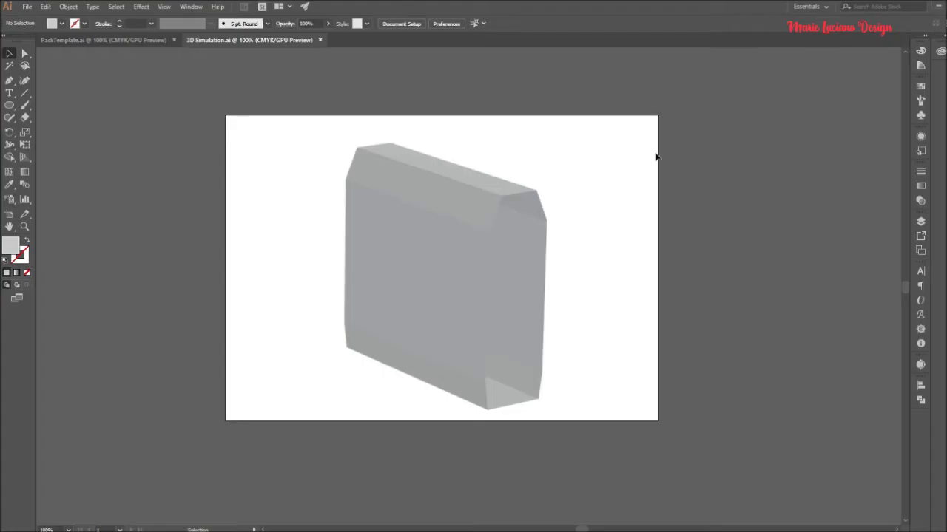
{"action": "left_click", "coordinate": [112, 41]}
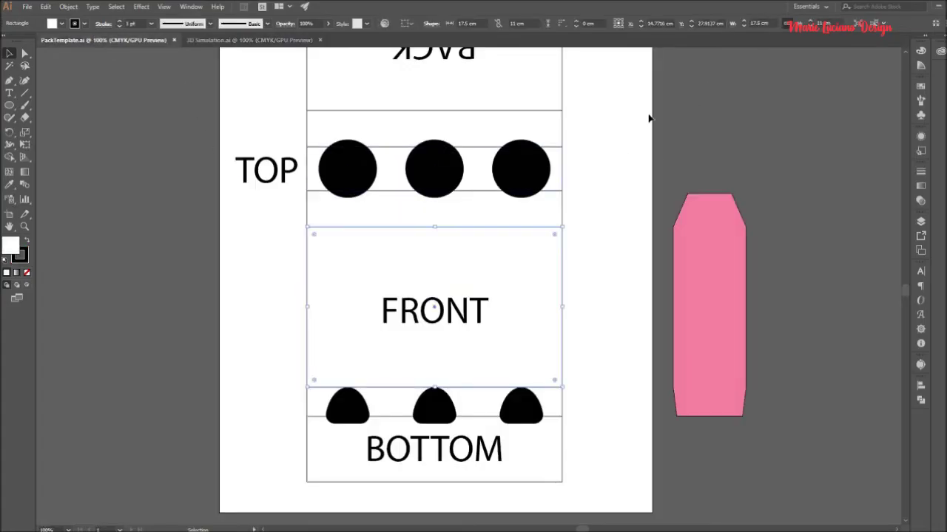
{"action": "left_click", "coordinate": [671, 119]}
{"action": "scroll", "coordinate": [671, 119], "scroll_direction": "down", "scroll_amount": 1}
{"action": "left_click_drag", "start_coordinate": [670, 117], "coordinate": [638, 241]}
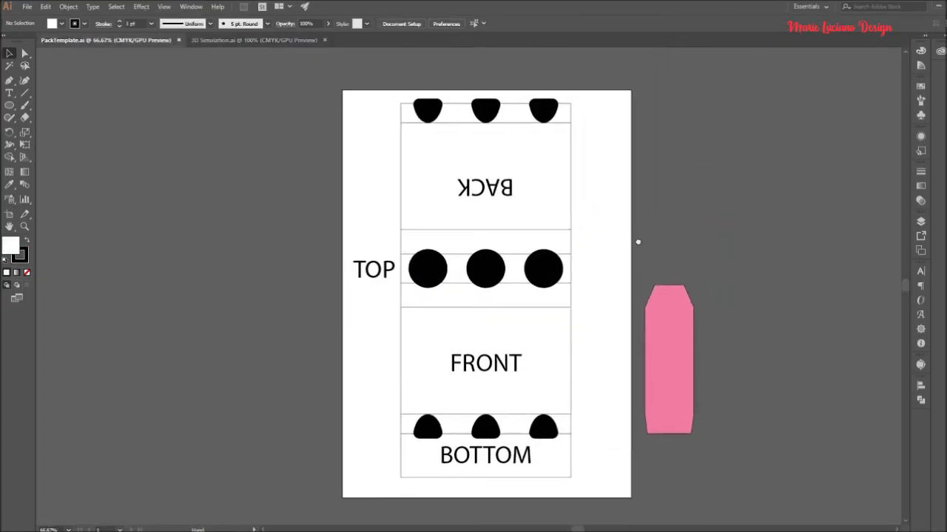
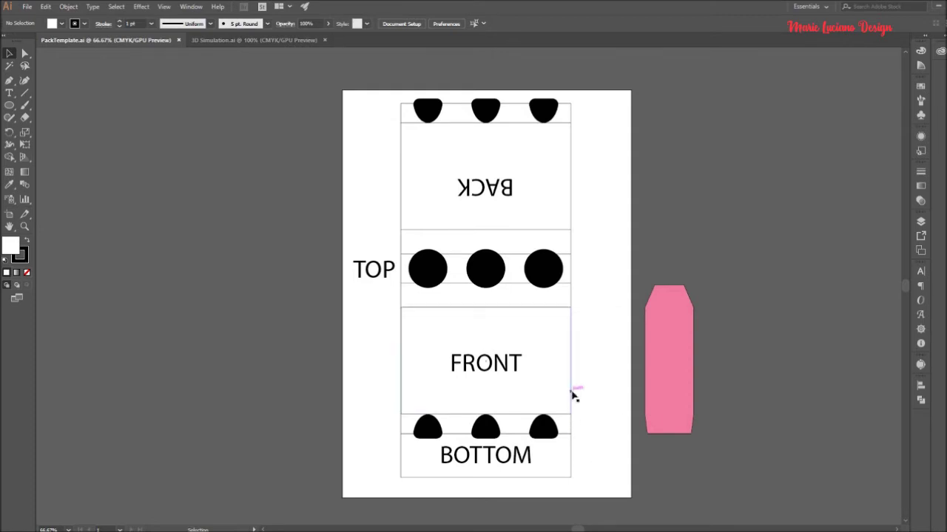
Hide the cutout template layer in Photoshop to show the 3 bottle pack graphic.
{"action": "key", "text": "alt+Tab"}
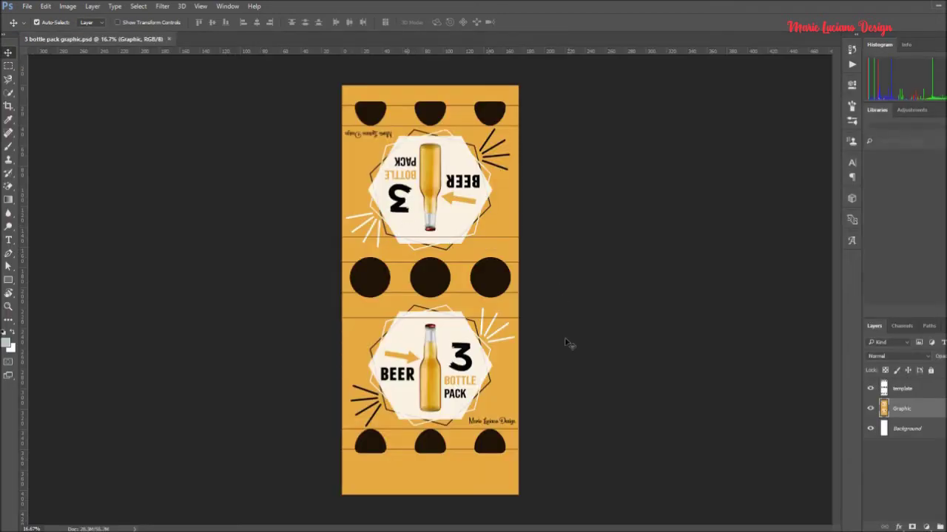
{"action": "left_click", "coordinate": [870, 390]}
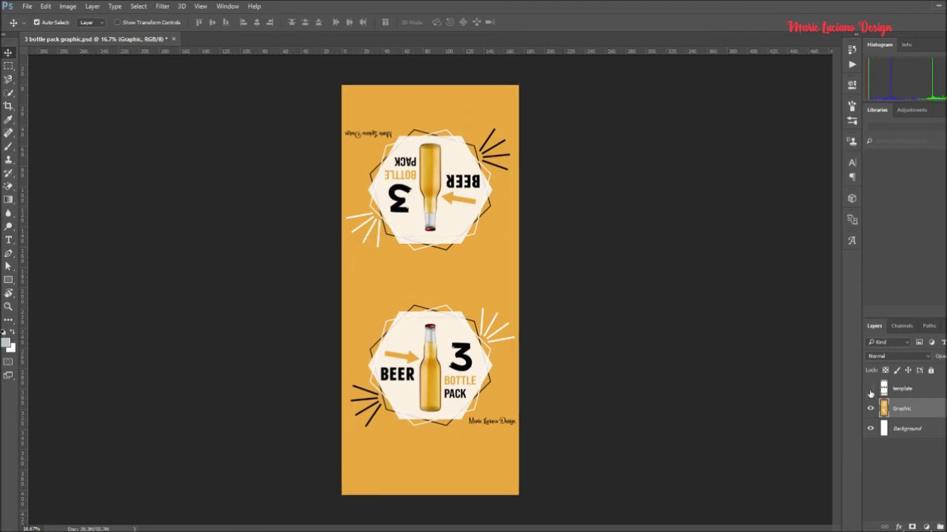
{"action": "left_click", "coordinate": [871, 389]}
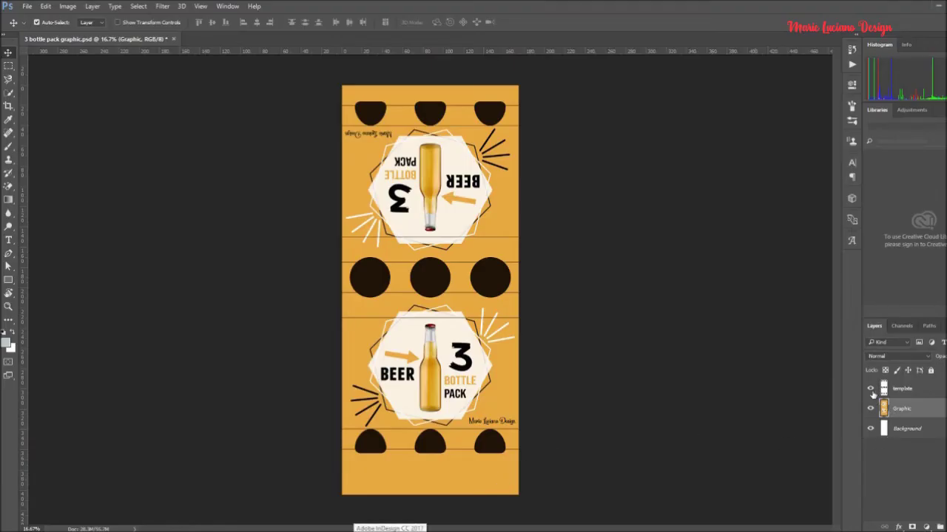
{"action": "left_click", "coordinate": [871, 388]}
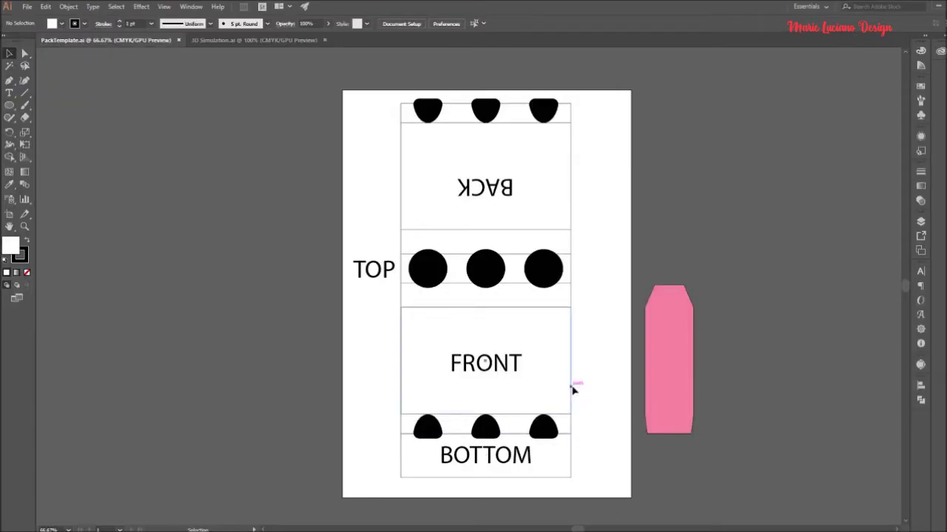
Copy the 17.5 × 11 cm FRONT panel rectangle in Illustrator.
{"action": "left_click", "coordinate": [572, 388]}
{"action": "key", "text": "ctrl+c"}
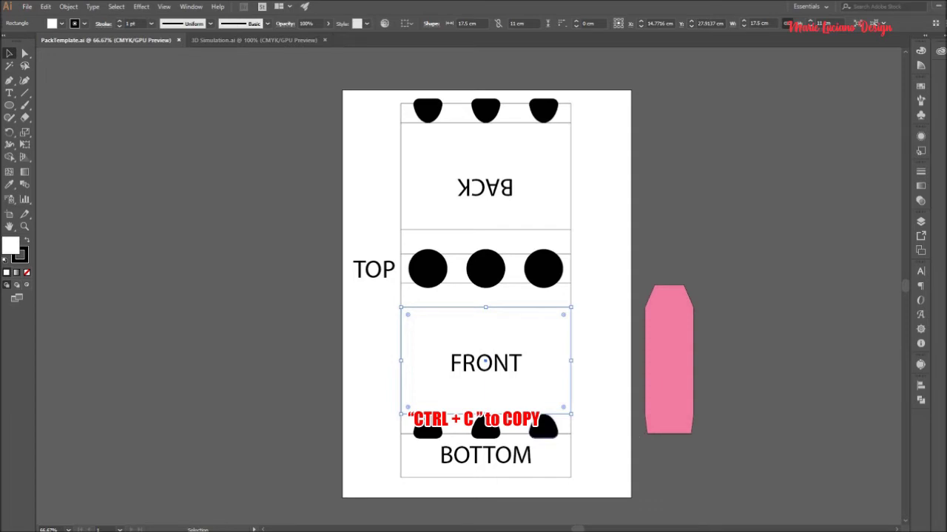
{"action": "key", "text": "a"}
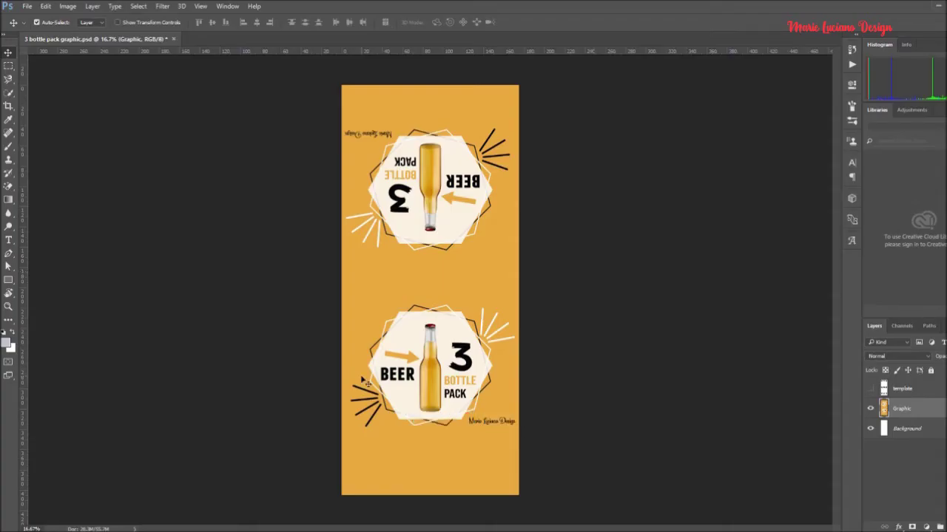
Create a new Photoshop document of 17.5 × 11 cm at 300 ppi.
{"action": "key", "text": "ctrl+n"}
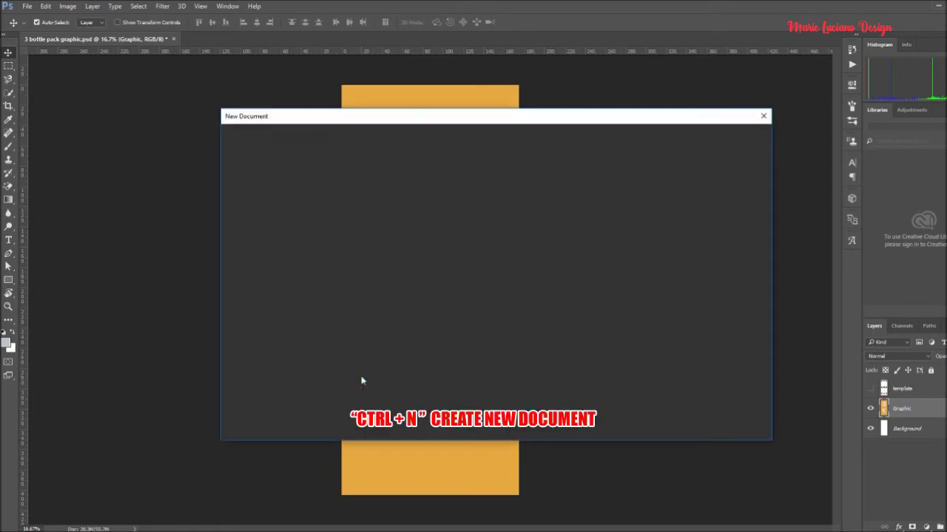
{"action": "left_click", "coordinate": [699, 210]}
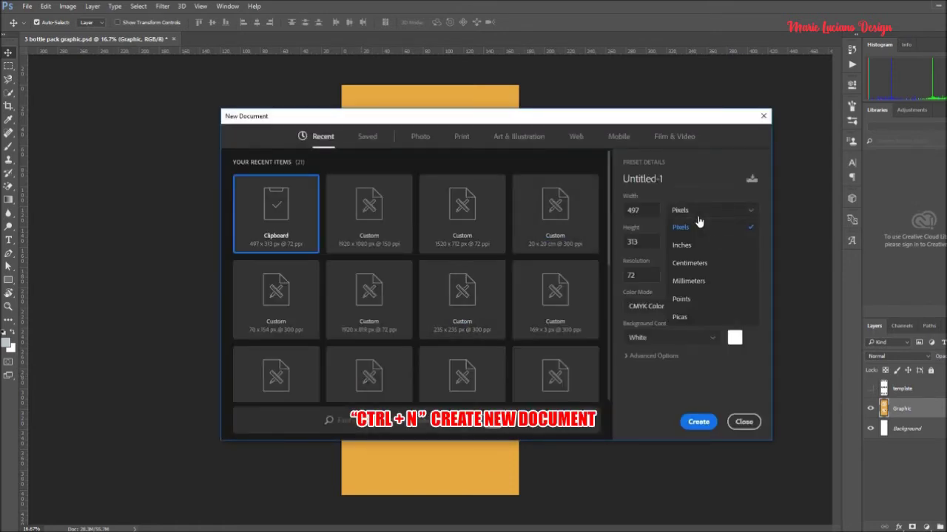
{"action": "left_click", "coordinate": [695, 265]}
{"action": "double_click", "coordinate": [645, 211]}
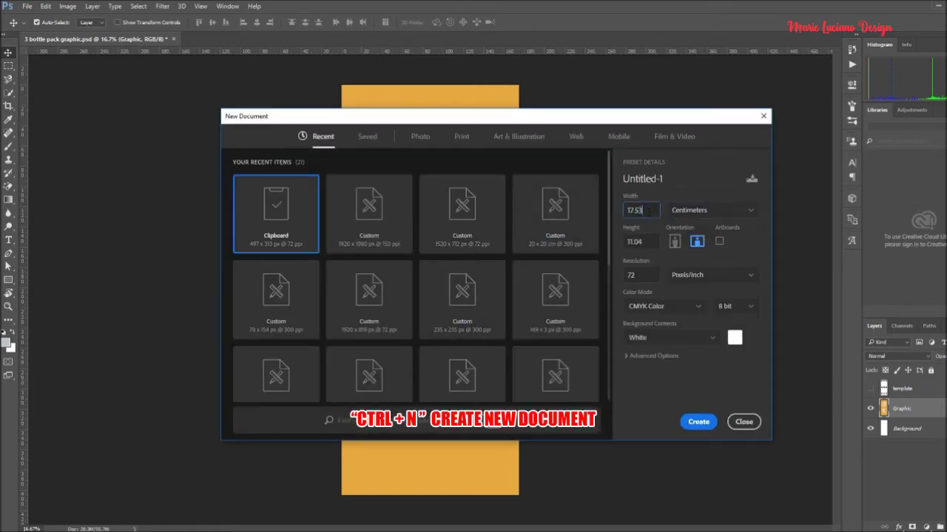
{"action": "key", "text": "Tab"}
{"action": "left_click", "coordinate": [646, 241]}
{"action": "key", "text": "Tab"}
{"action": "type", "text": "300"}
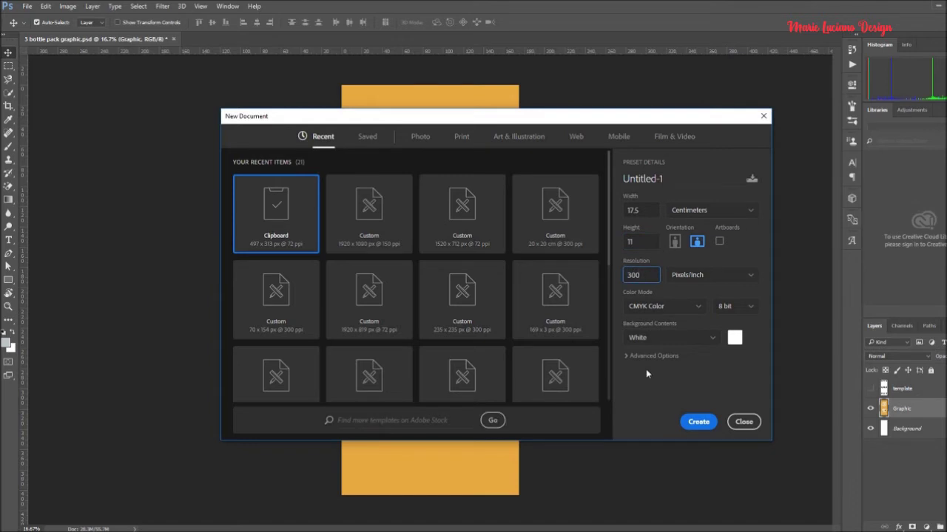
{"action": "key", "text": "Return"}
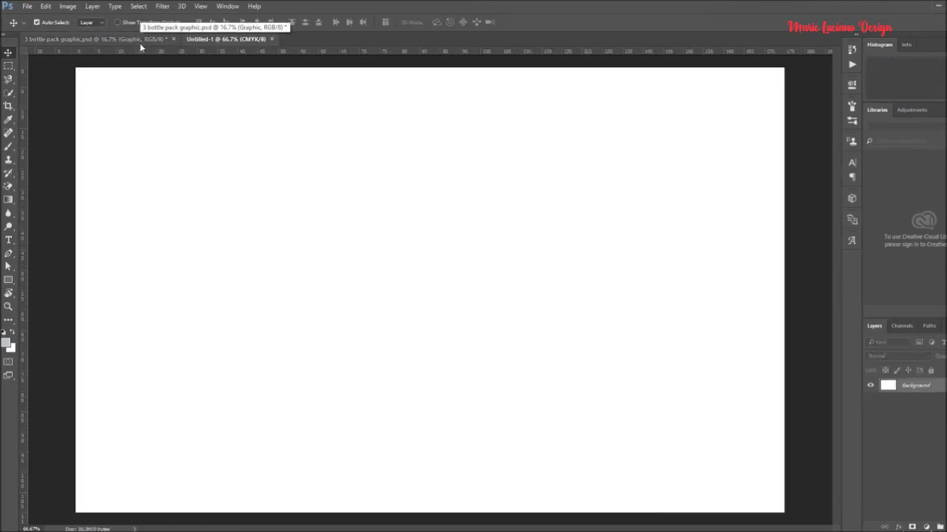
With the template shown, marquee-select the front panel band between the cutout rows for Untitled-1.
{"action": "left_click", "coordinate": [95, 38]}
{"action": "left_click", "coordinate": [870, 389]}
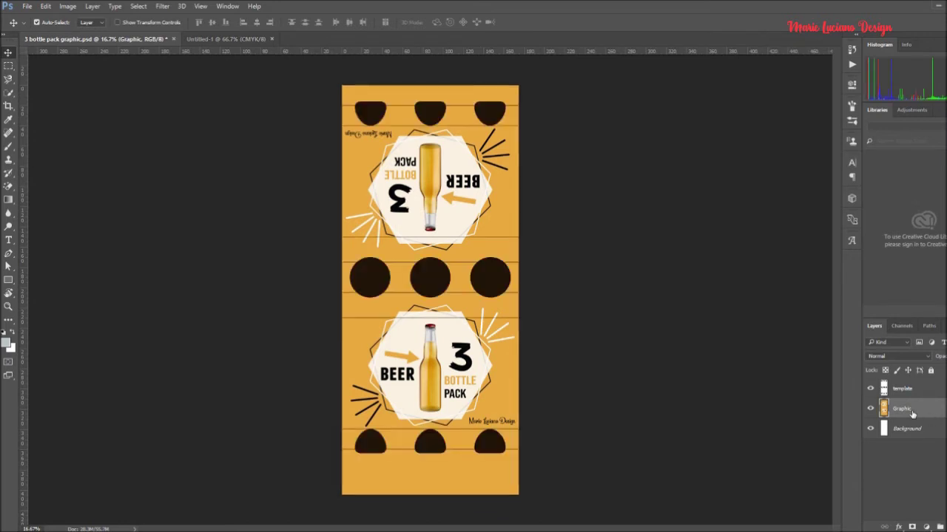
{"action": "scroll", "coordinate": [470, 372], "scroll_direction": "up", "scroll_amount": 5}
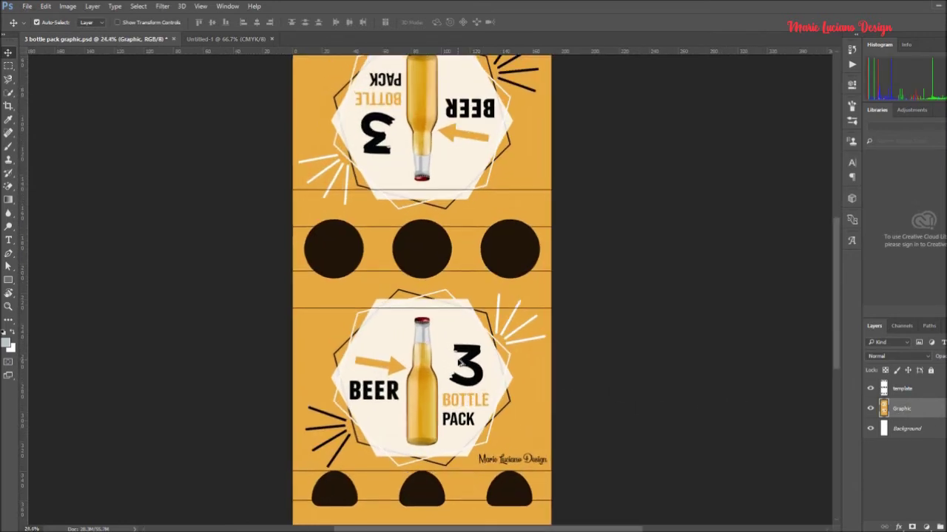
{"action": "scroll", "coordinate": [397, 333], "scroll_direction": "up", "scroll_amount": 1}
{"action": "scroll", "coordinate": [311, 259], "scroll_direction": "down", "scroll_amount": 2}
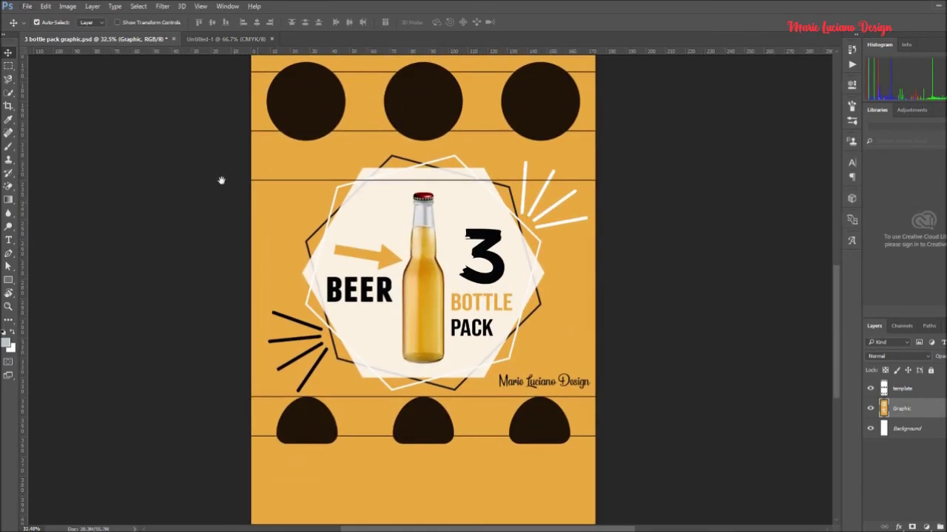
{"action": "left_click", "coordinate": [8, 66]}
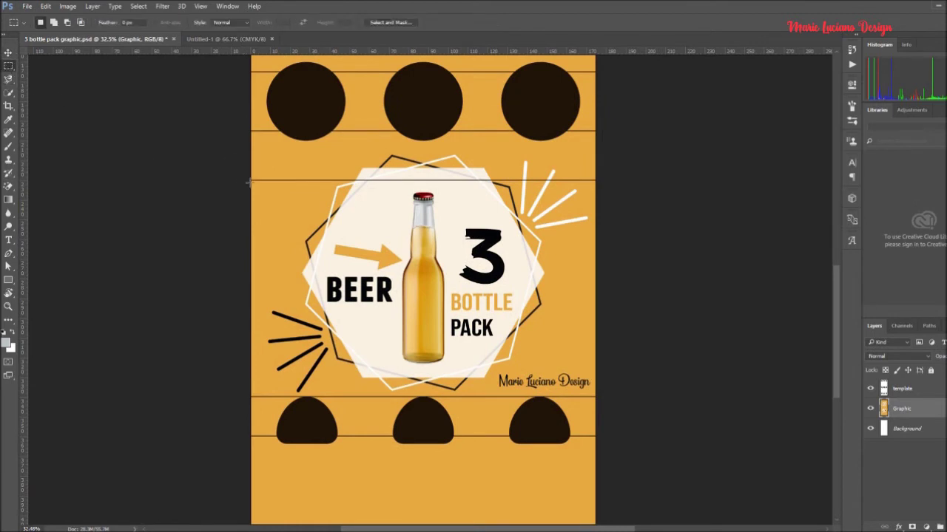
{"action": "left_click_drag", "start_coordinate": [247, 179], "coordinate": [625, 397]}
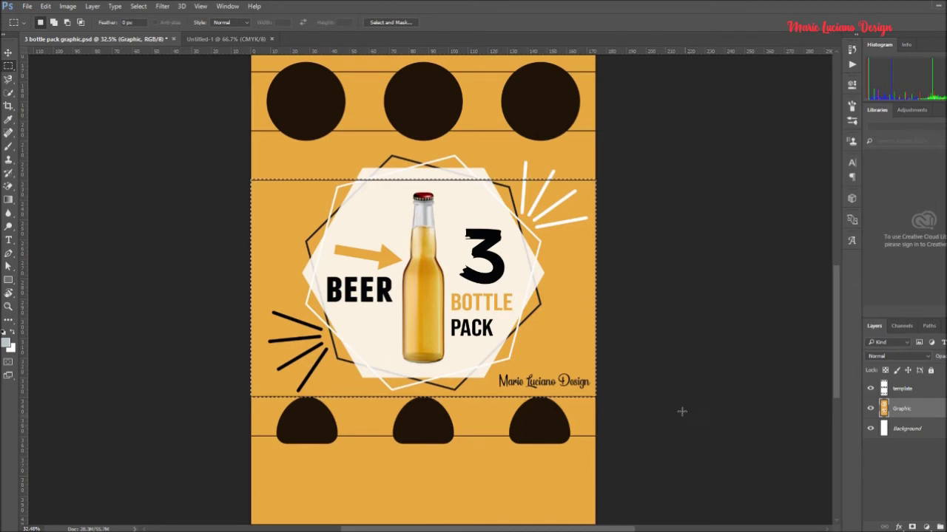
{"action": "left_click", "coordinate": [208, 40]}
Paste the front artwork into Untitled-1 and save into the 3 bottle pack illustrator tutorial folder.
{"action": "key", "text": "ctrl+v"}
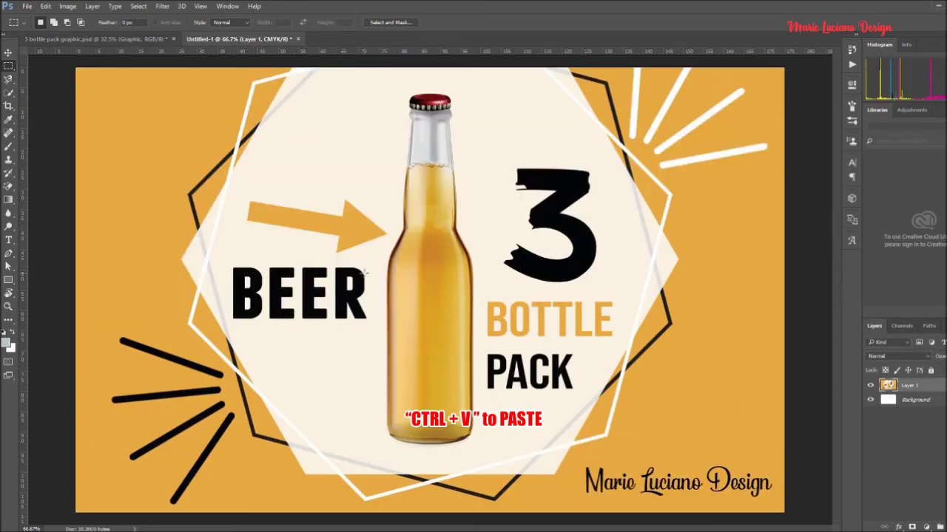
{"action": "left_click", "coordinate": [8, 52]}
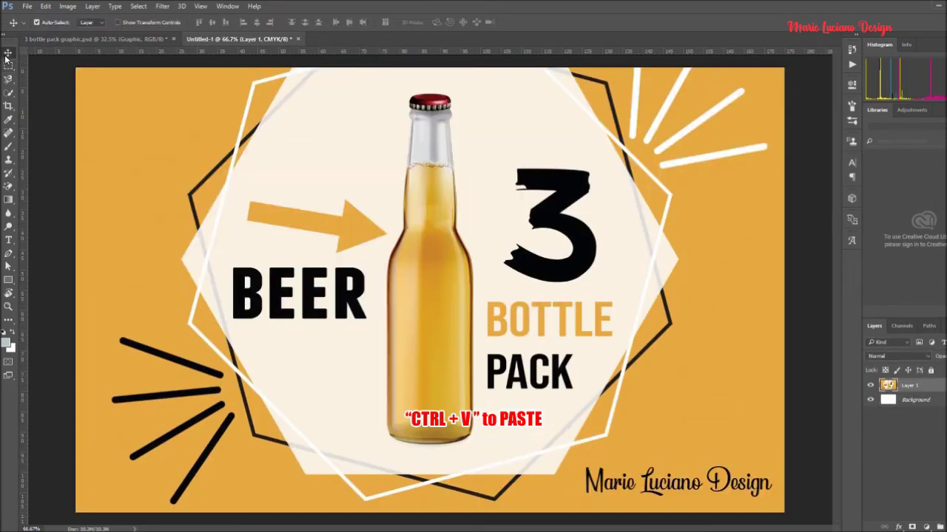
{"action": "left_click", "coordinate": [26, 7]}
{"action": "left_click", "coordinate": [65, 118]}
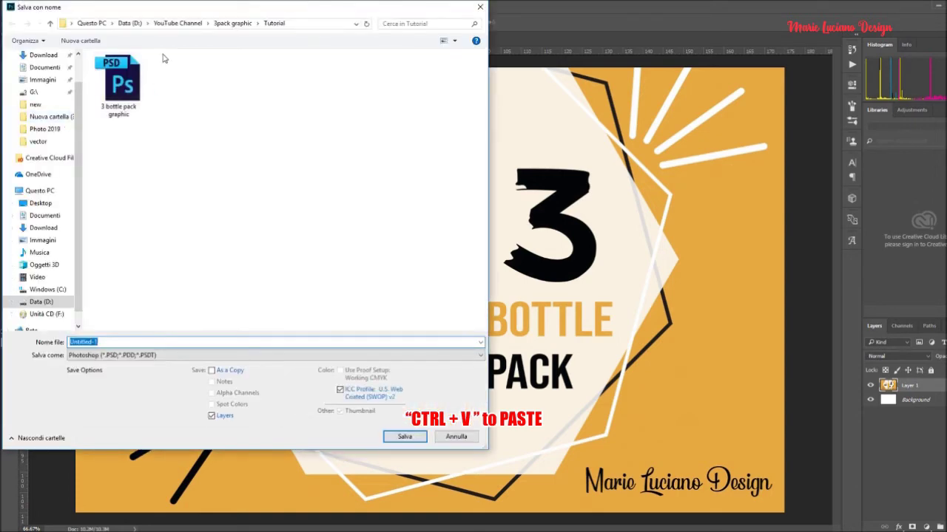
{"action": "left_click", "coordinate": [196, 24]}
{"action": "double_click", "coordinate": [118, 81]}
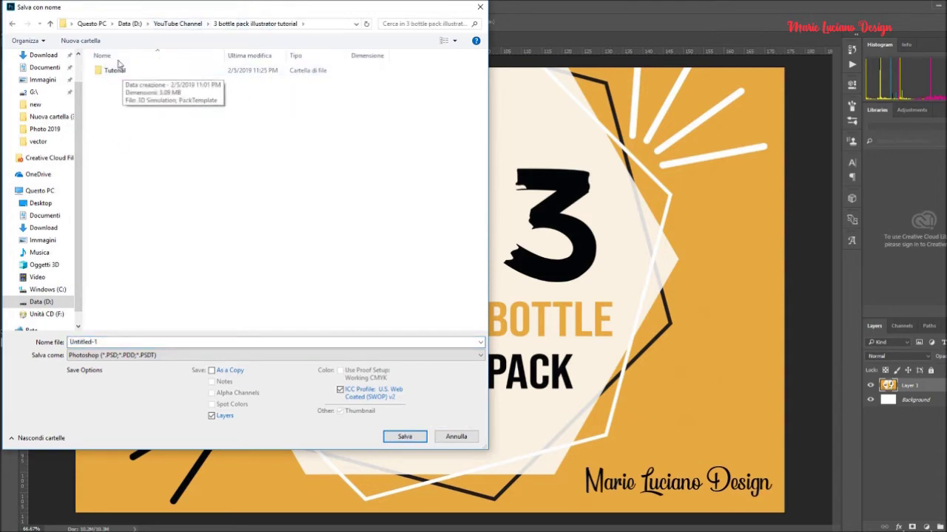
Create a Graphic folder and save the artwork there as the JPEG Front01.
{"action": "left_click", "coordinate": [80, 40]}
{"action": "type", "text": "Graphic"}
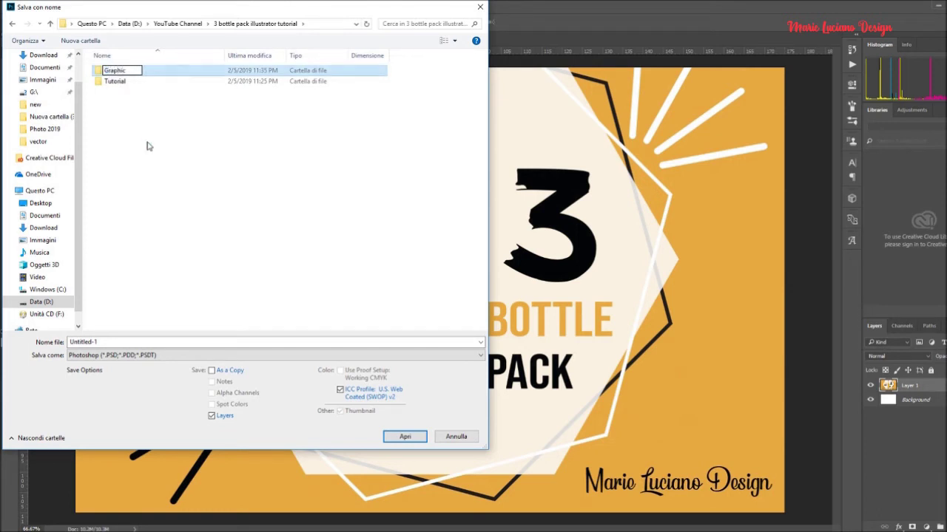
{"action": "double_click", "coordinate": [133, 72]}
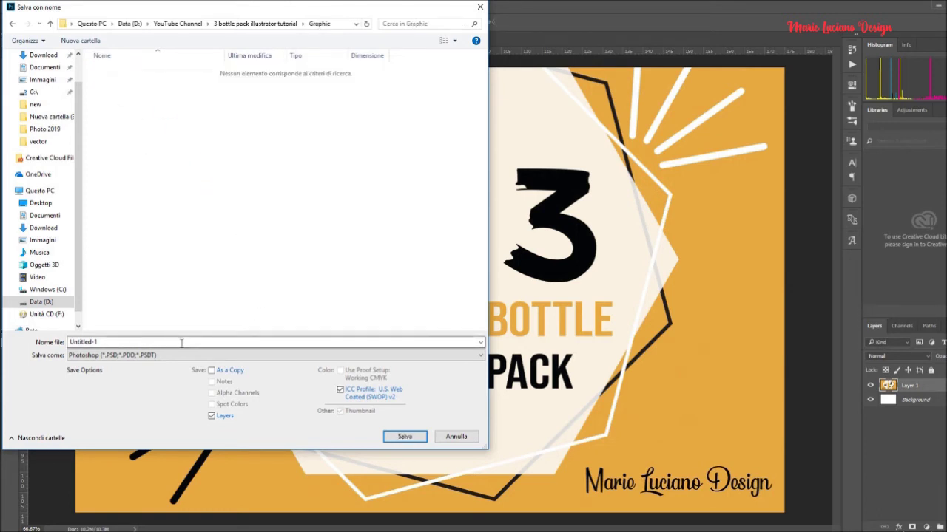
{"action": "left_click", "coordinate": [186, 356]}
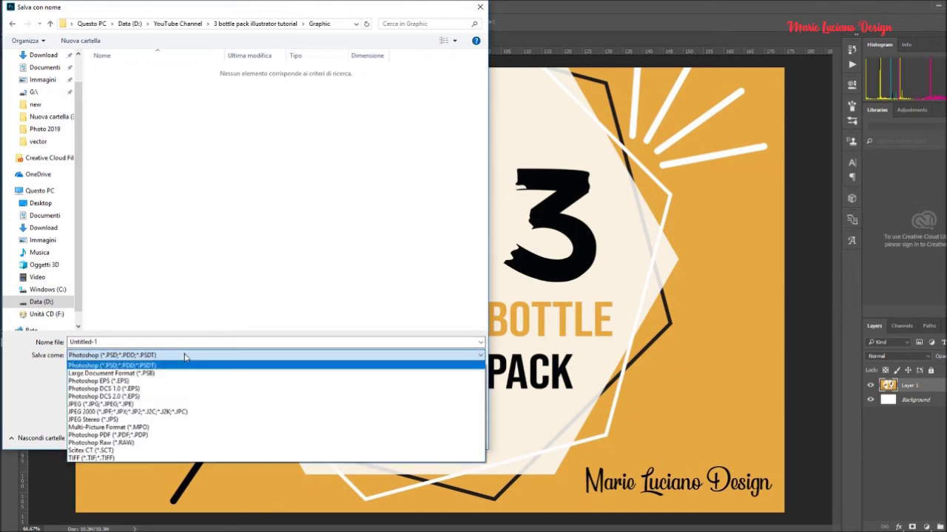
{"action": "left_click", "coordinate": [184, 405]}
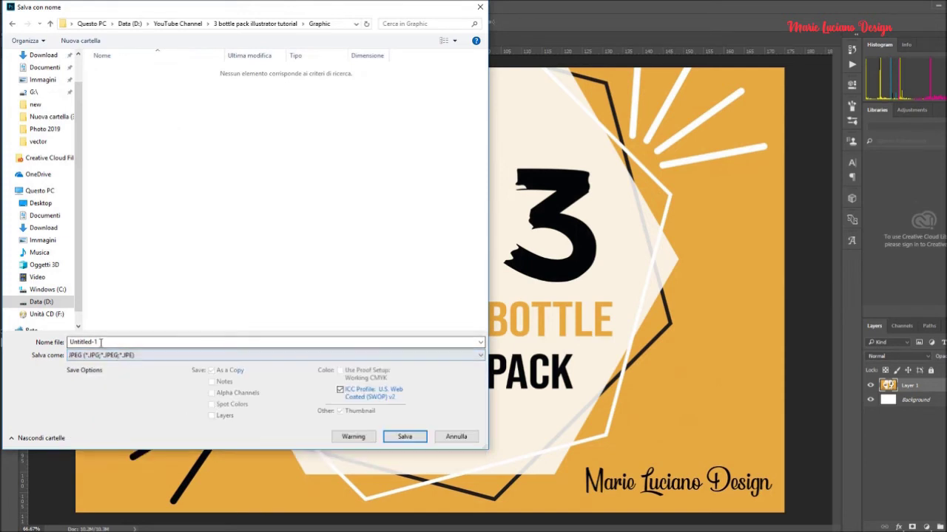
{"action": "double_click", "coordinate": [101, 342]}
{"action": "type", "text": "f"}
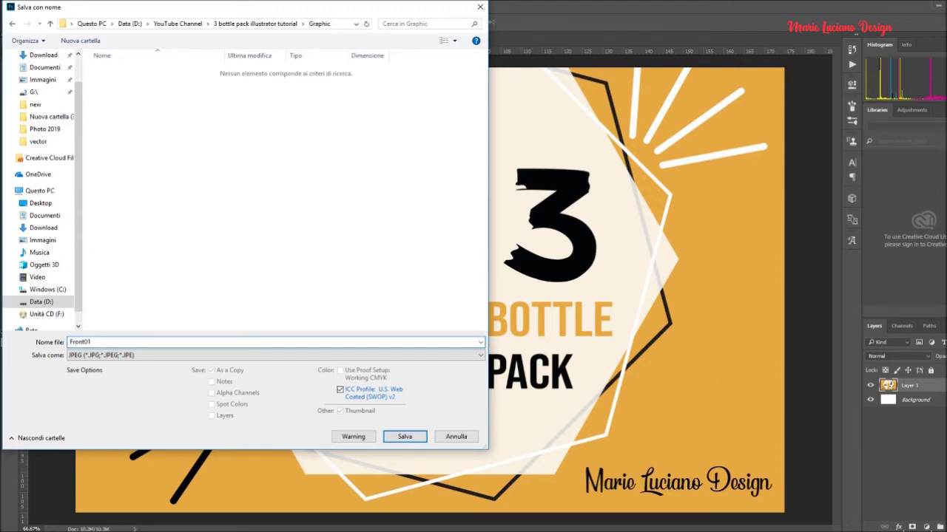
{"action": "left_click", "coordinate": [405, 436]}
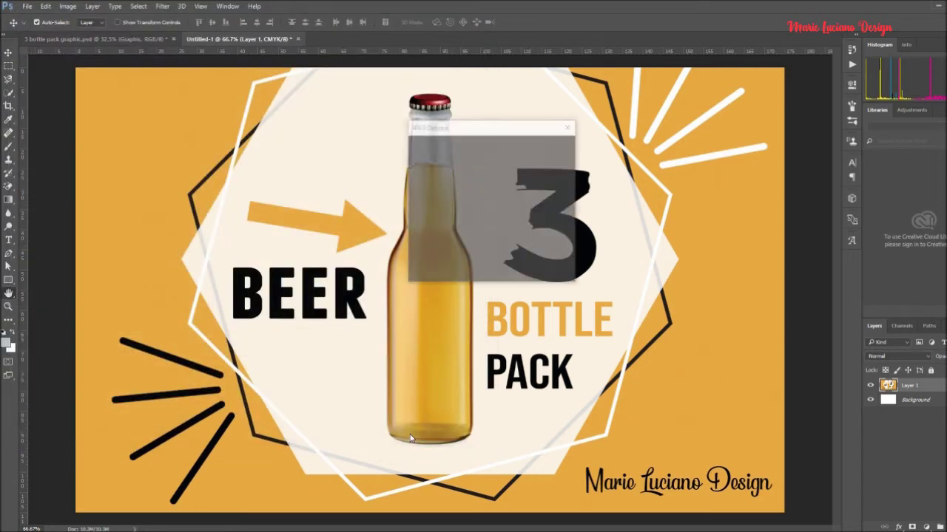
Confirm the Front01 JPEG options, then select the strip below the TOP circles in Illustrator.
{"action": "left_click", "coordinate": [552, 146]}
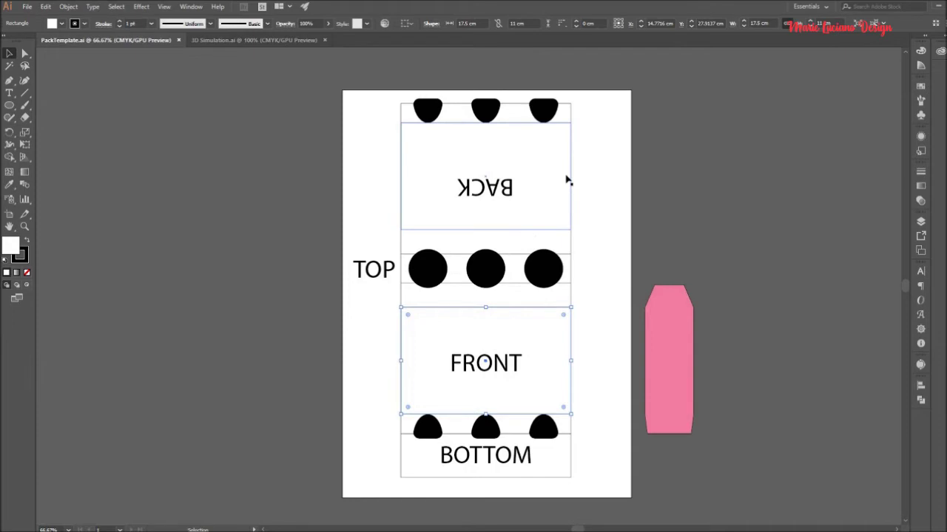
{"action": "left_click", "coordinate": [571, 296]}
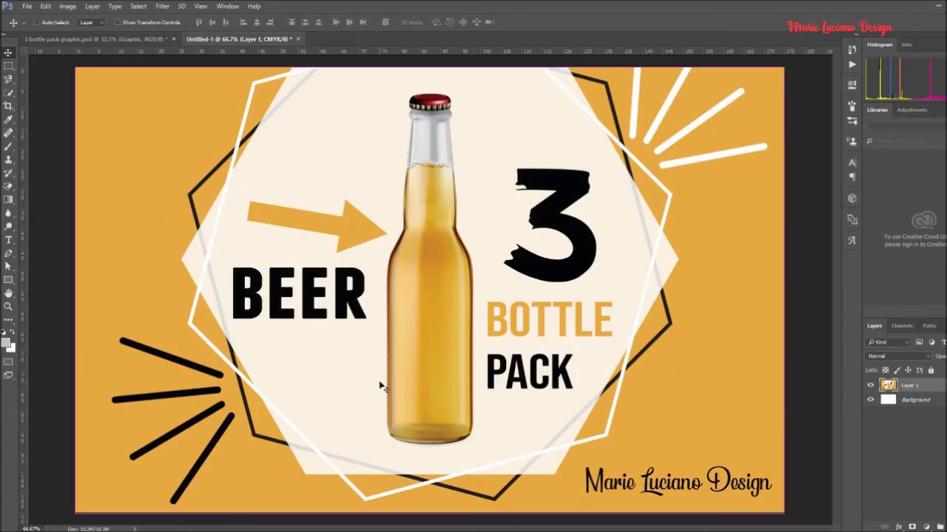
Create another new document measured in centimetres at 300 ppi.
{"action": "key", "text": "ctrl+n"}
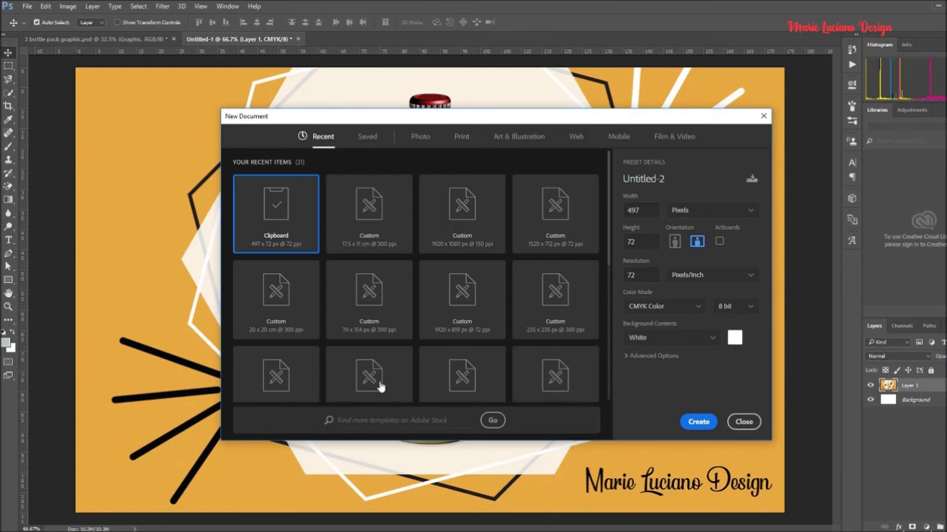
{"action": "left_click", "coordinate": [736, 211]}
{"action": "left_click", "coordinate": [733, 262]}
{"action": "left_click", "coordinate": [644, 210]}
{"action": "key", "text": "BackSpace"}
{"action": "left_click", "coordinate": [644, 241]}
{"action": "key", "text": "BackSpace"}
{"action": "left_click", "coordinate": [646, 276]}
{"action": "double_click", "coordinate": [645, 275]}
{"action": "type", "text": "300"}
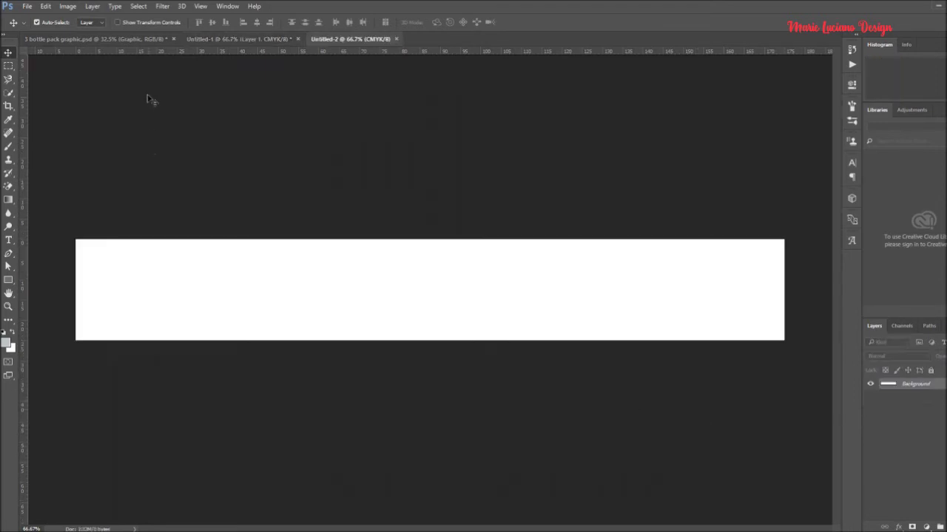
Copy the strip along the front artwork's top edge into Untitled-2.
{"action": "left_click", "coordinate": [148, 39]}
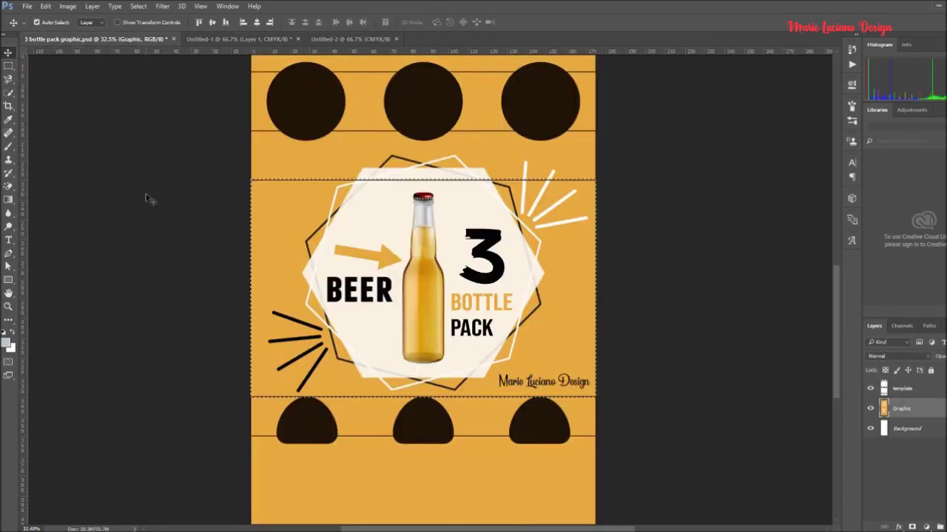
{"action": "key", "text": "ctrl+d"}
{"action": "left_click", "coordinate": [8, 66]}
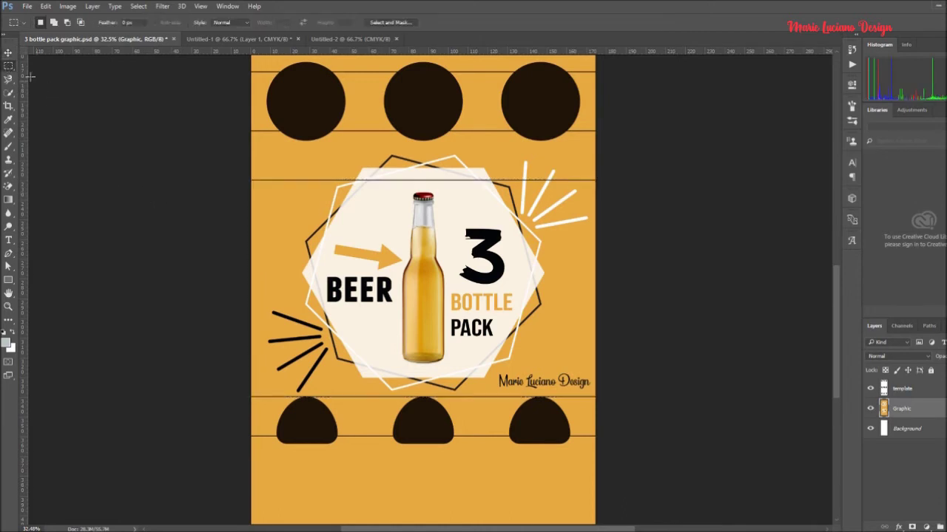
{"action": "key", "text": "d"}
{"action": "left_click_drag", "start_coordinate": [246, 131], "coordinate": [596, 180]}
{"action": "left_click", "coordinate": [314, 39]}
{"action": "key", "text": "ctrl+v"}
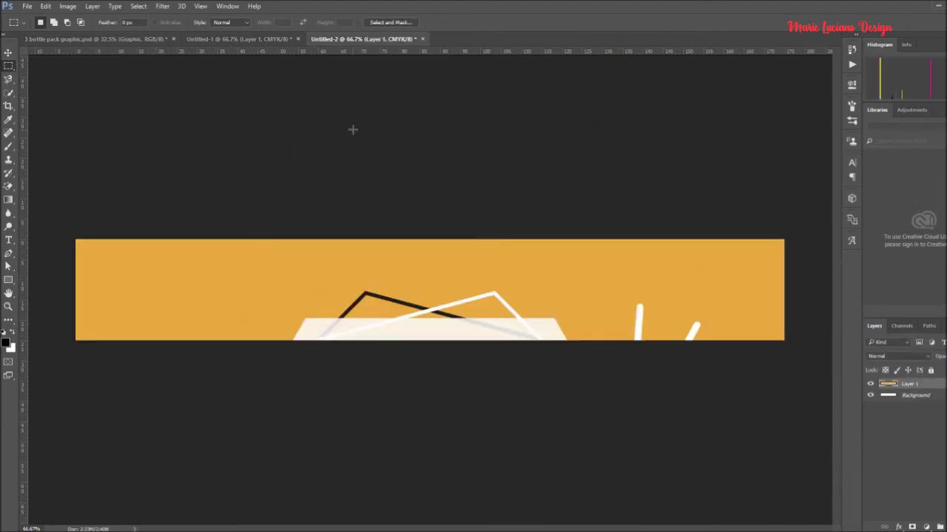
{"action": "left_click", "coordinate": [10, 52]}
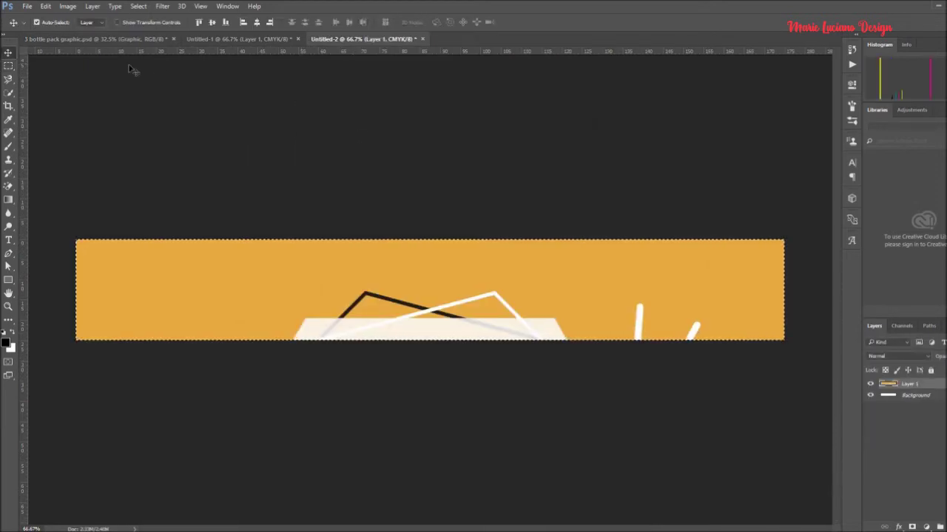
Align the strip to the canvas and save it as the JPEG Front02 in the Graphic folder.
{"action": "left_click", "coordinate": [225, 25]}
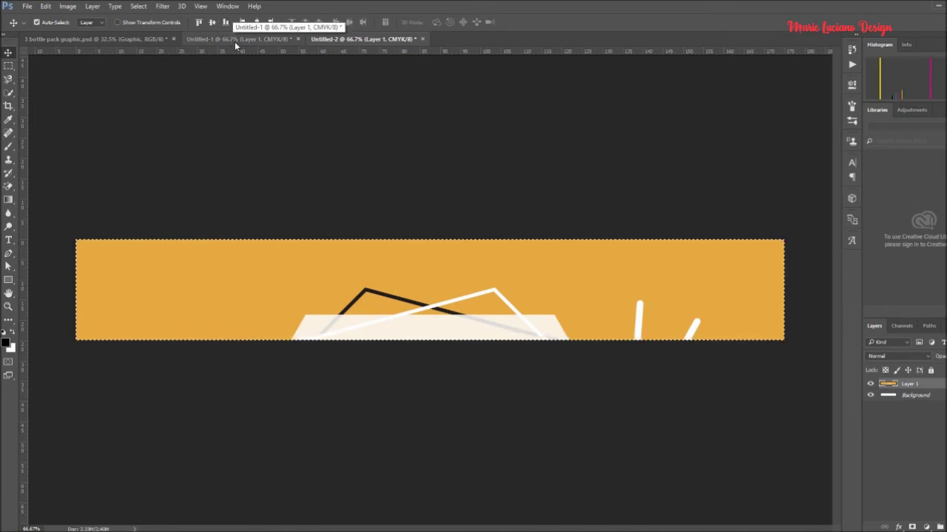
{"action": "key", "text": "ctrl+d"}
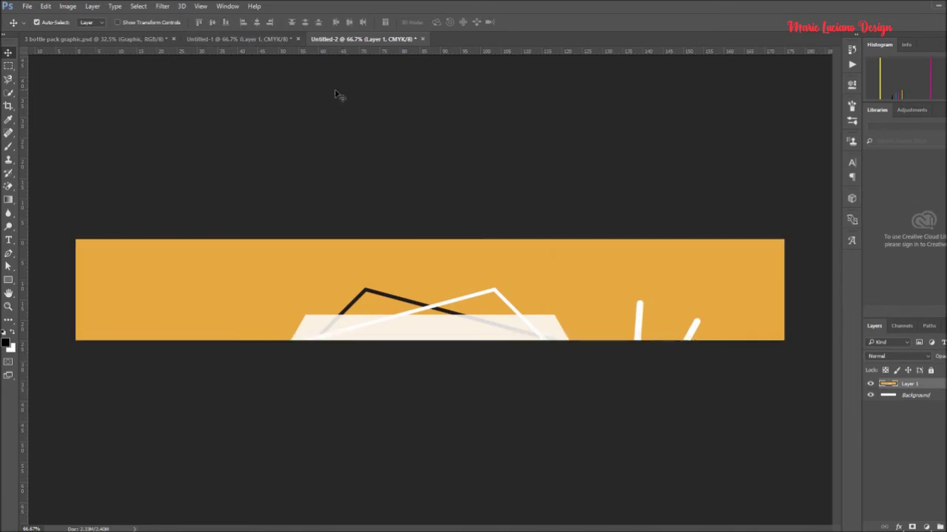
{"action": "left_click", "coordinate": [27, 7]}
{"action": "left_click", "coordinate": [65, 122]}
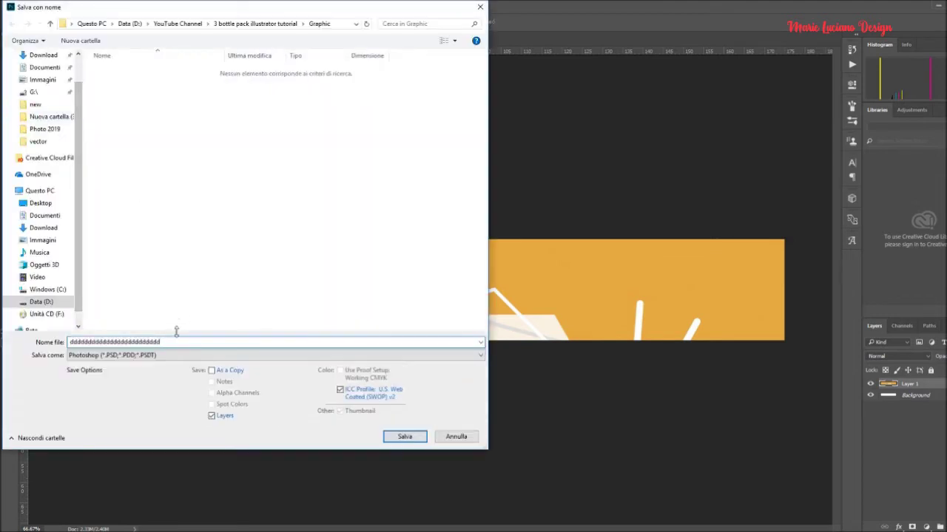
{"action": "double_click", "coordinate": [177, 343]}
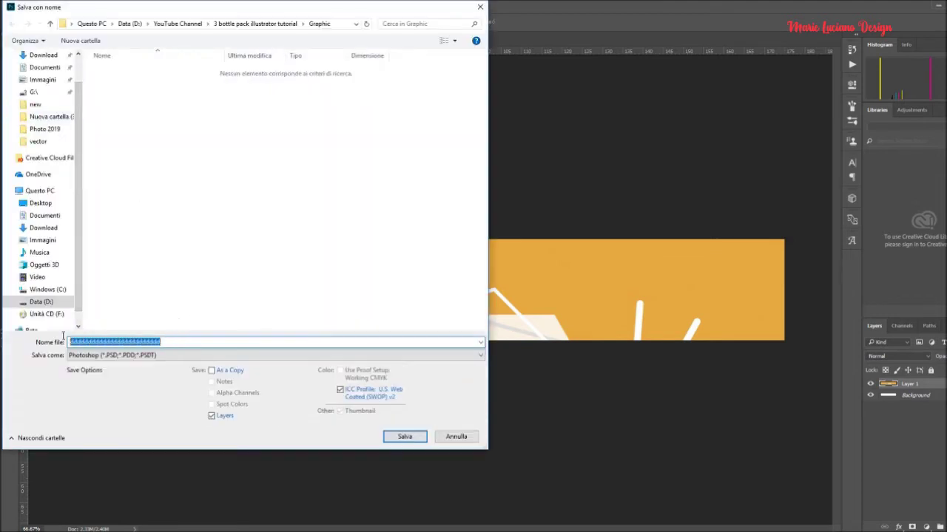
{"action": "key", "text": "BackSpace"}
{"action": "left_click", "coordinate": [157, 355]}
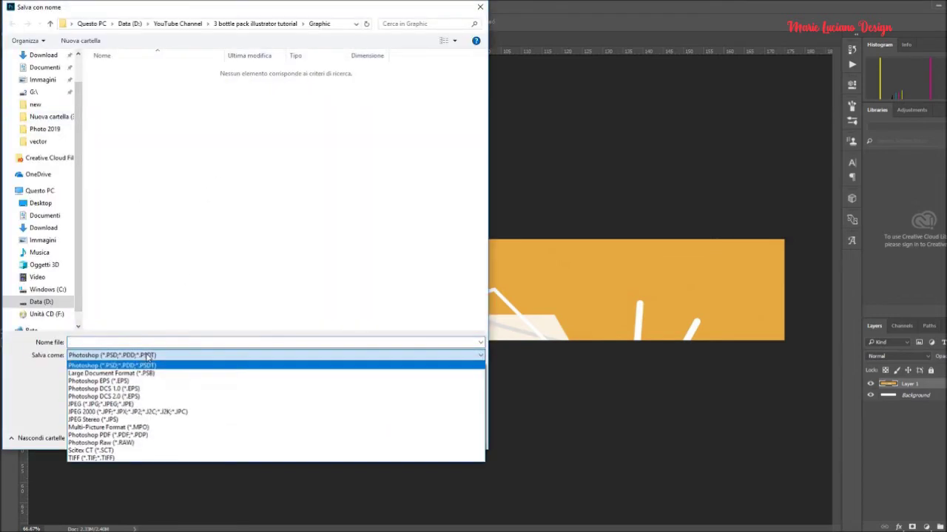
{"action": "left_click", "coordinate": [144, 405]}
{"action": "left_click", "coordinate": [130, 342]}
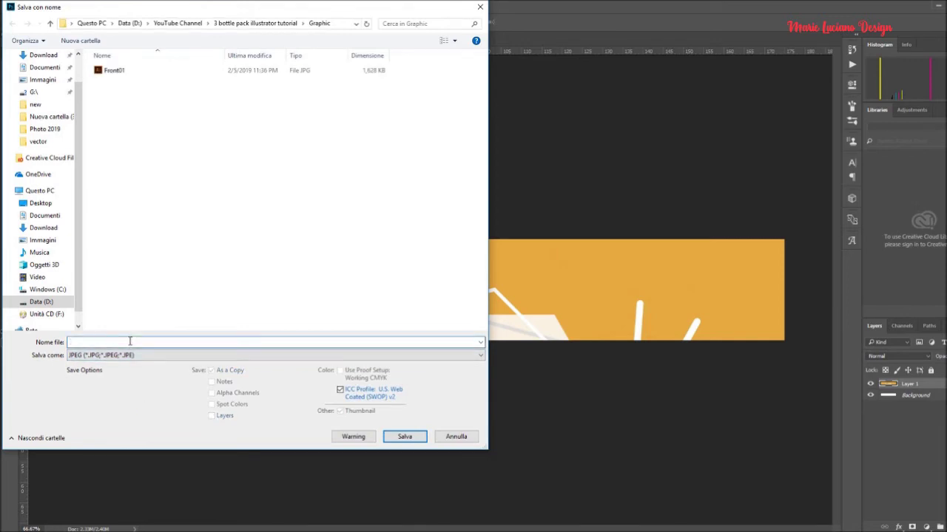
{"action": "type", "text": "Front02"}
{"action": "left_click", "coordinate": [412, 437]}
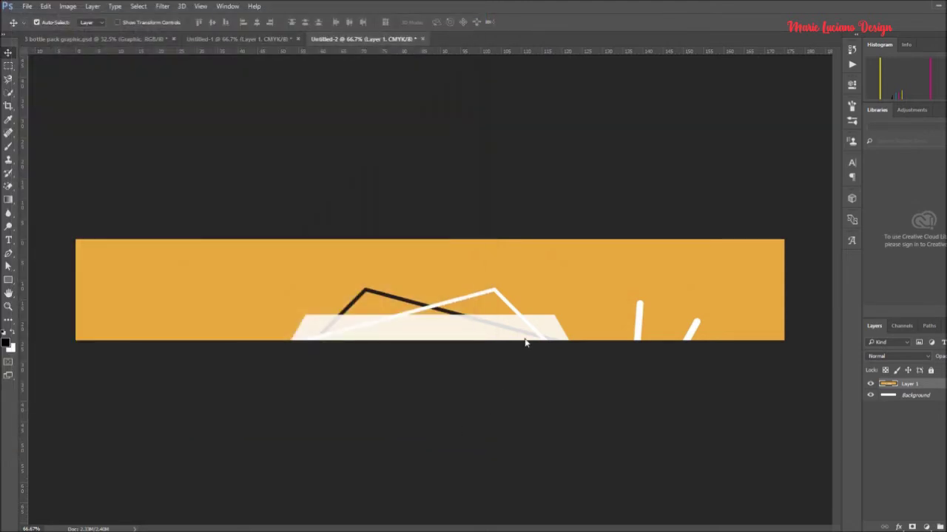
Confirm the Front02 JPEG options and deselect everything on Illustrator's PackTemplate dieline.
{"action": "left_click", "coordinate": [553, 148]}
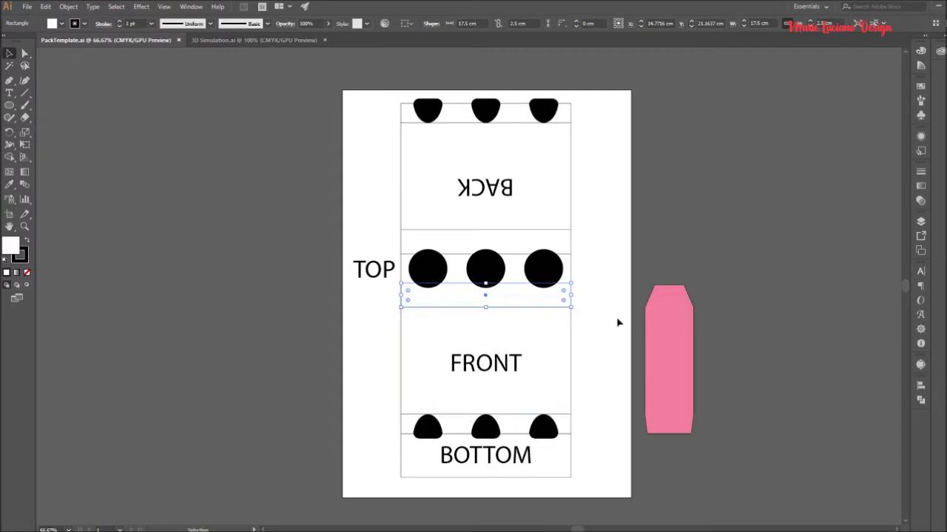
{"action": "left_click", "coordinate": [618, 323]}
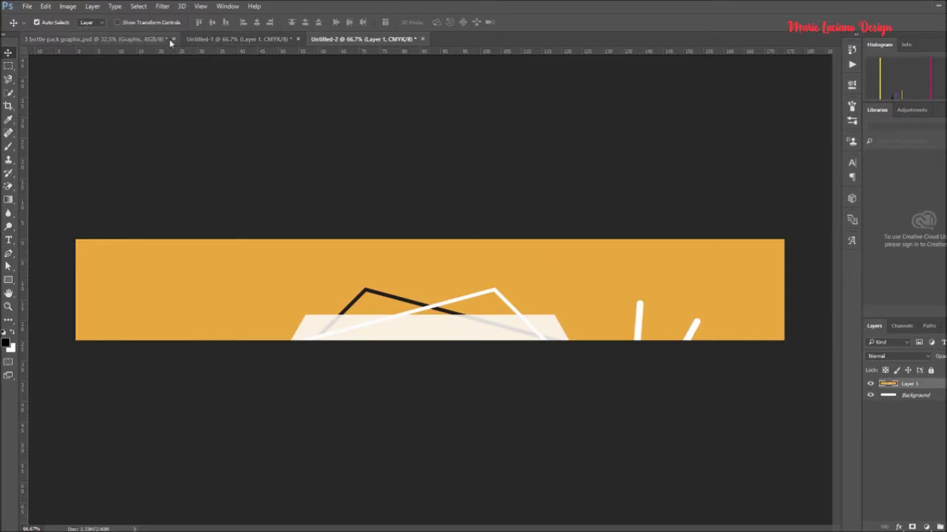
{"action": "key", "text": "ctrl+Tab"}
{"action": "scroll", "coordinate": [375, 272], "scroll_direction": "down", "scroll_amount": 3}
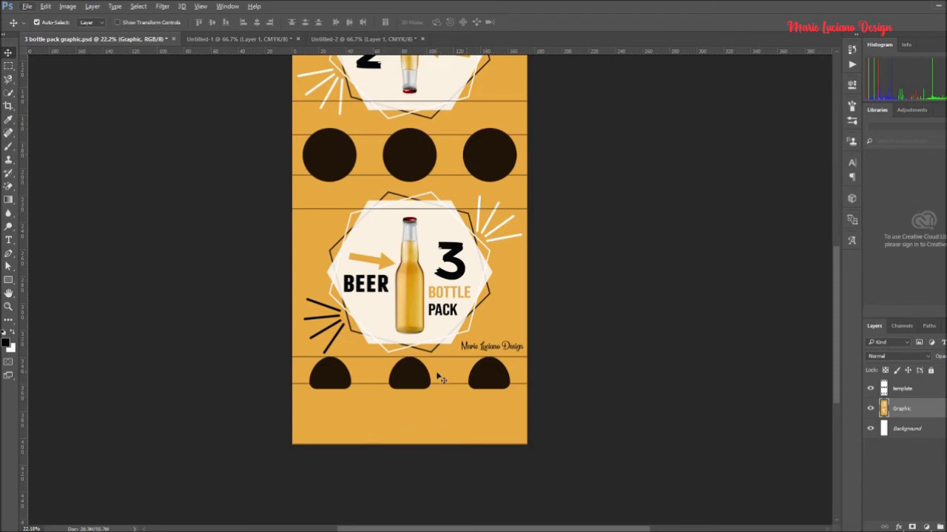
{"action": "key", "text": "ctrl+minus"}
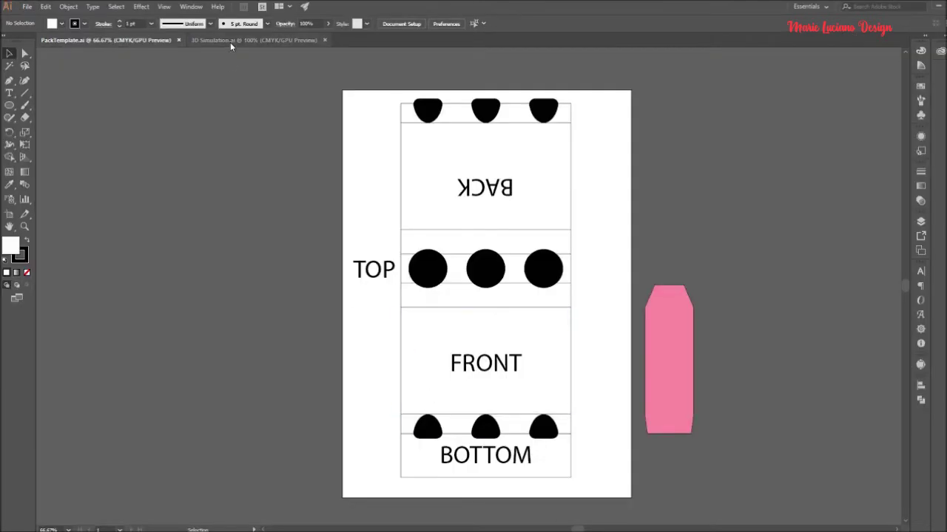
From 3D Simulation.ai, open Front01 and Front02 from the D: drive's Graphic folder.
{"action": "left_click", "coordinate": [230, 41]}
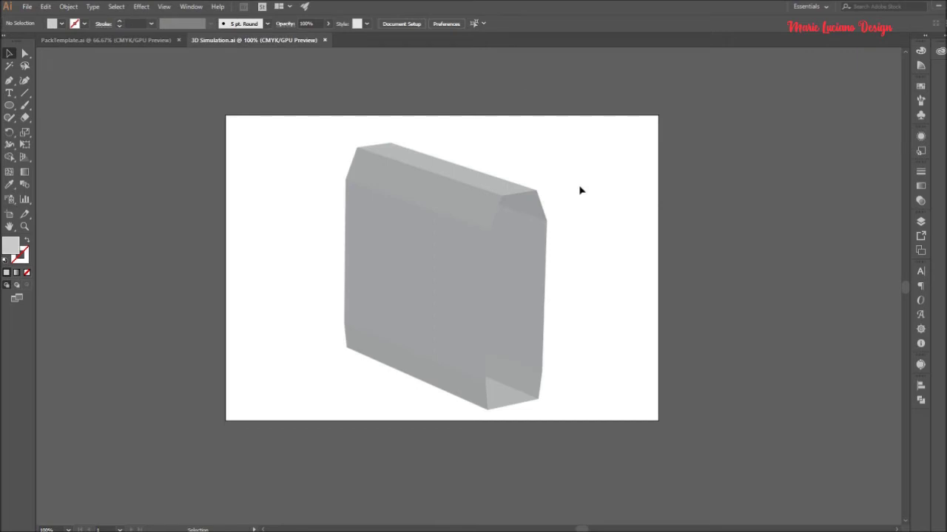
{"action": "left_click", "coordinate": [27, 6]}
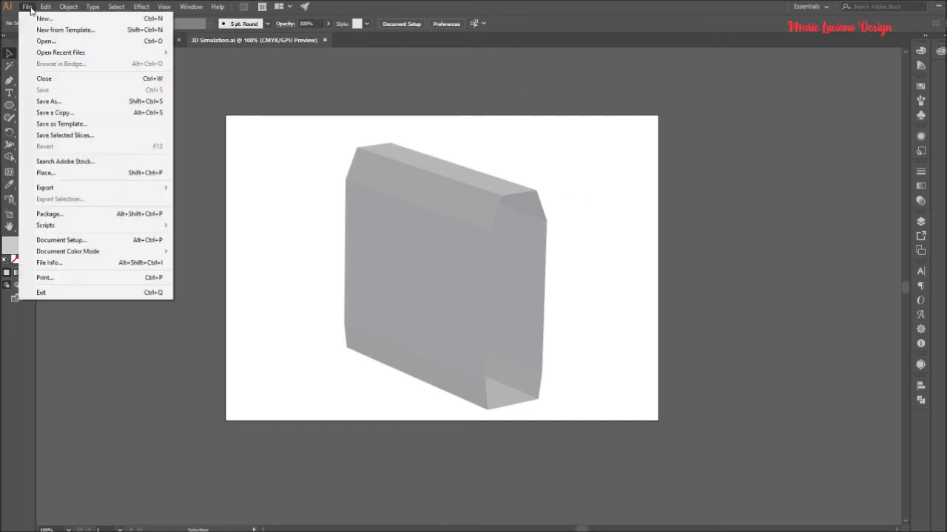
{"action": "left_click", "coordinate": [47, 39]}
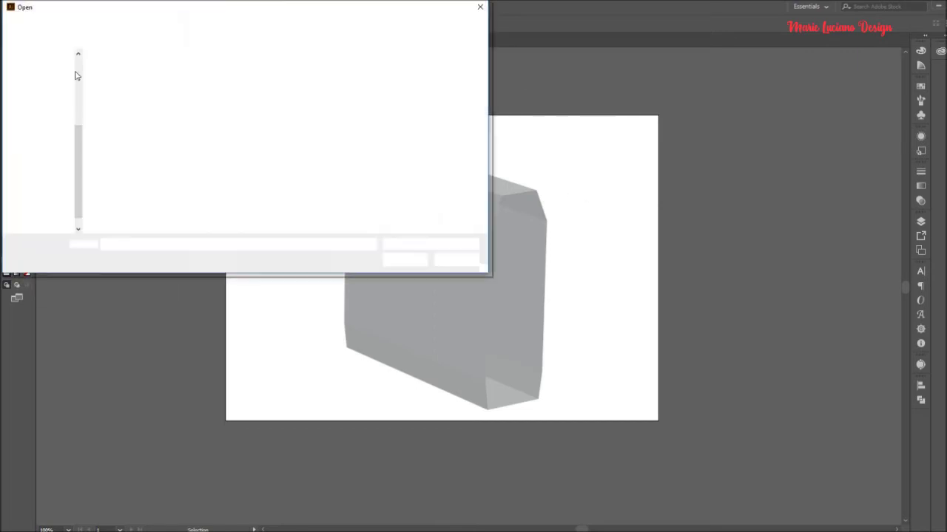
{"action": "left_click", "coordinate": [132, 24]}
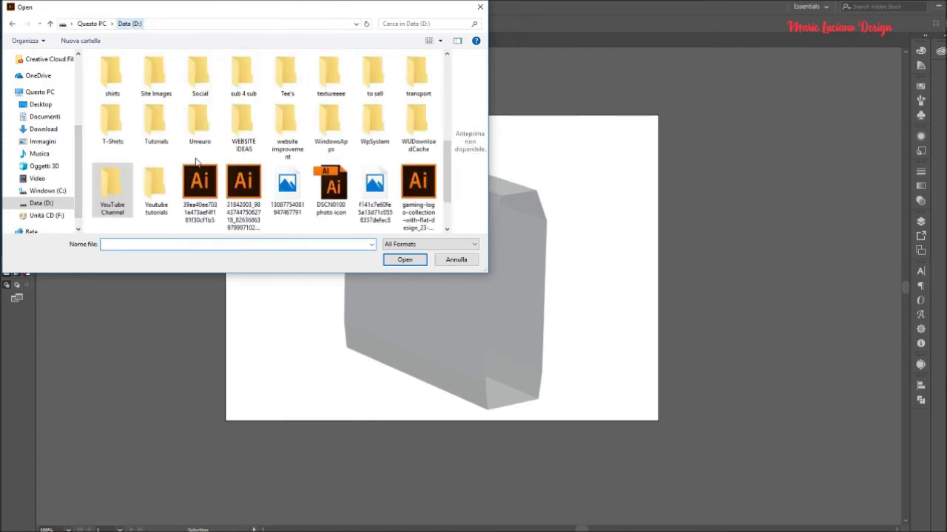
{"action": "double_click", "coordinate": [115, 199]}
{"action": "double_click", "coordinate": [122, 89]}
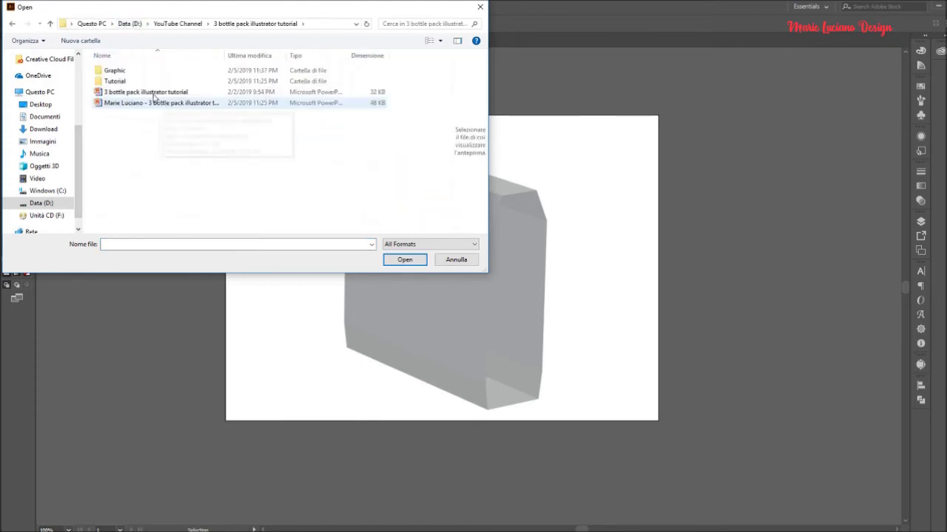
{"action": "double_click", "coordinate": [122, 69]}
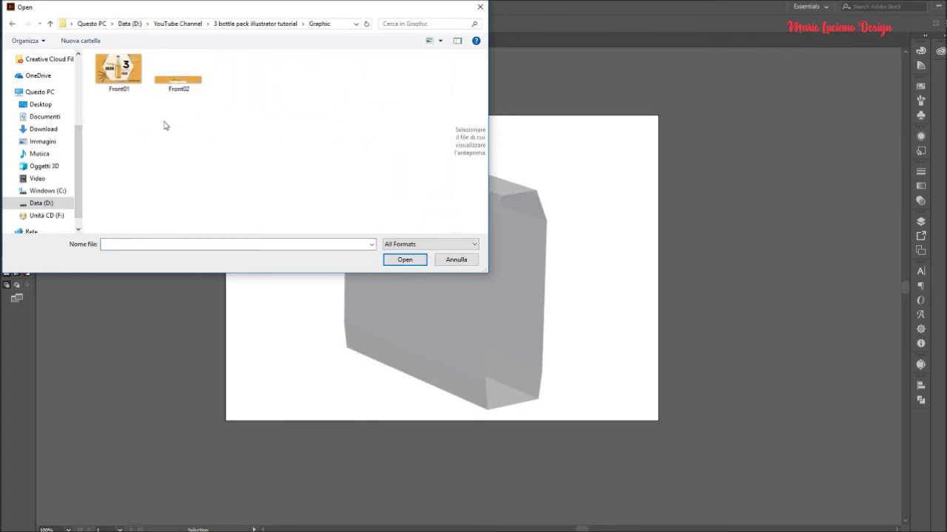
{"action": "left_click", "coordinate": [123, 77]}
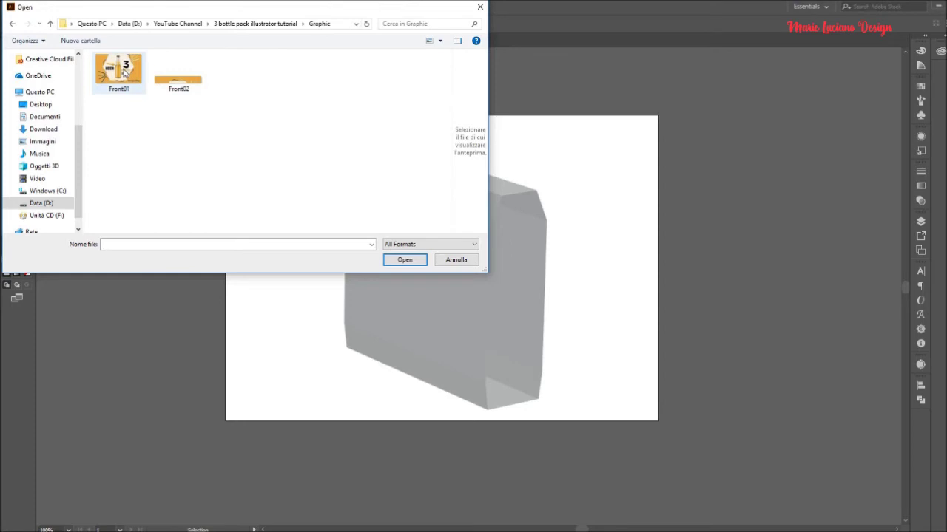
{"action": "left_click", "coordinate": [185, 88], "text": "ctrl"}
{"action": "left_click", "coordinate": [407, 262]}
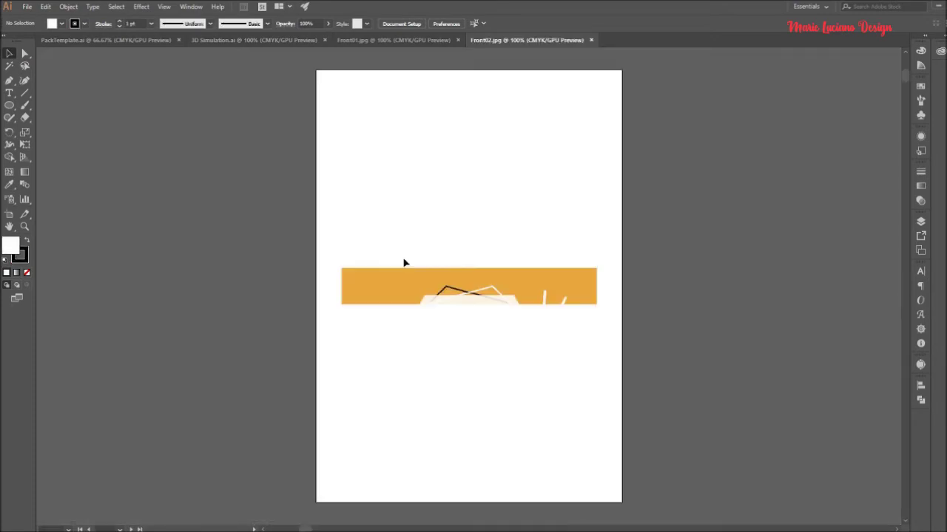
Place the Front02 strip above the Front01 beer artwork beside the 3D box, then open Symbols.
{"action": "left_click", "coordinate": [407, 277]}
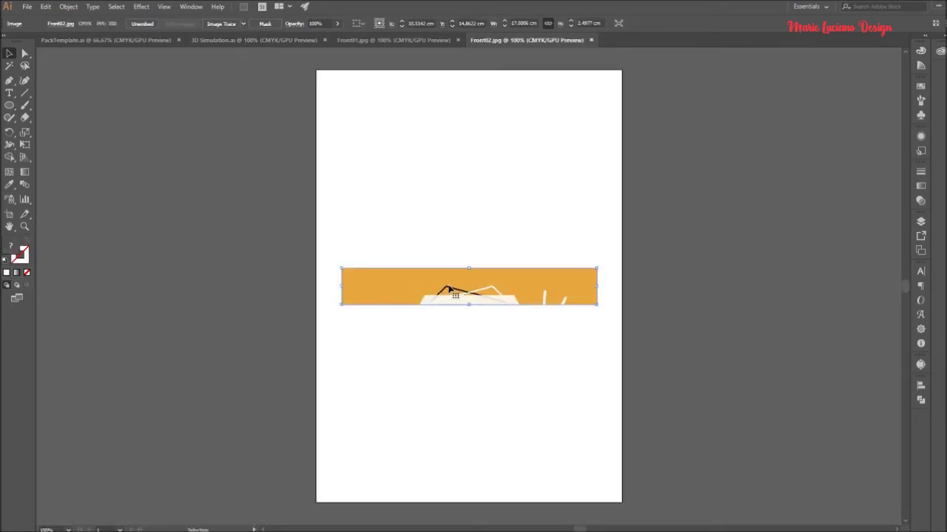
{"action": "left_click", "coordinate": [236, 41]}
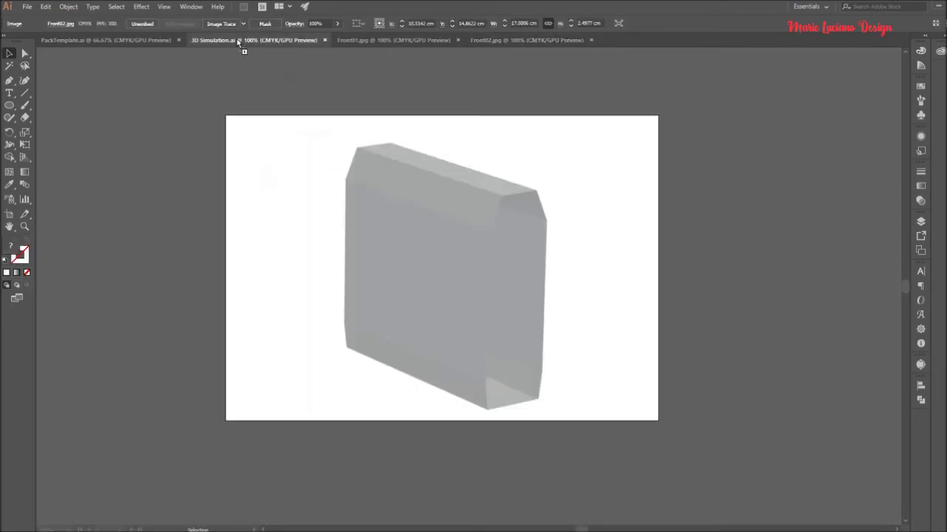
{"action": "left_click", "coordinate": [391, 40]}
{"action": "left_click_drag", "start_coordinate": [446, 248], "coordinate": [190, 294]}
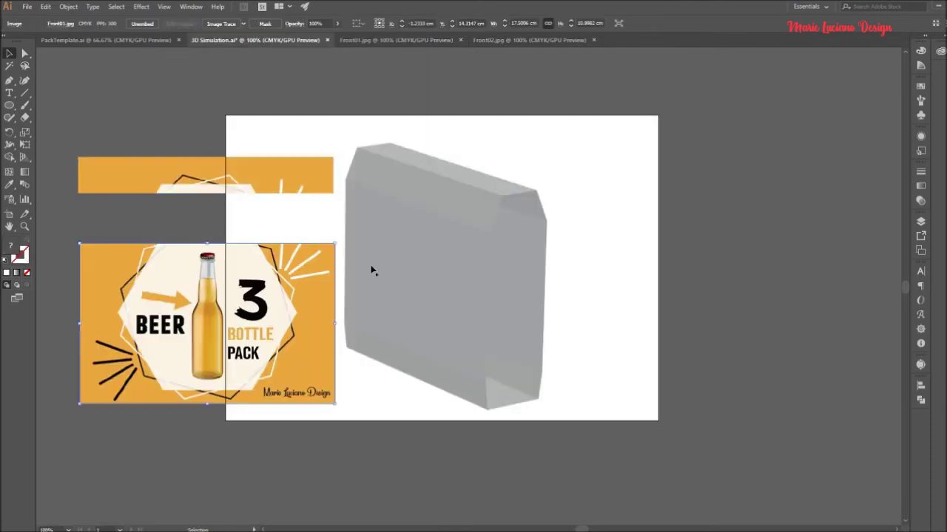
{"action": "left_click", "coordinate": [460, 40]}
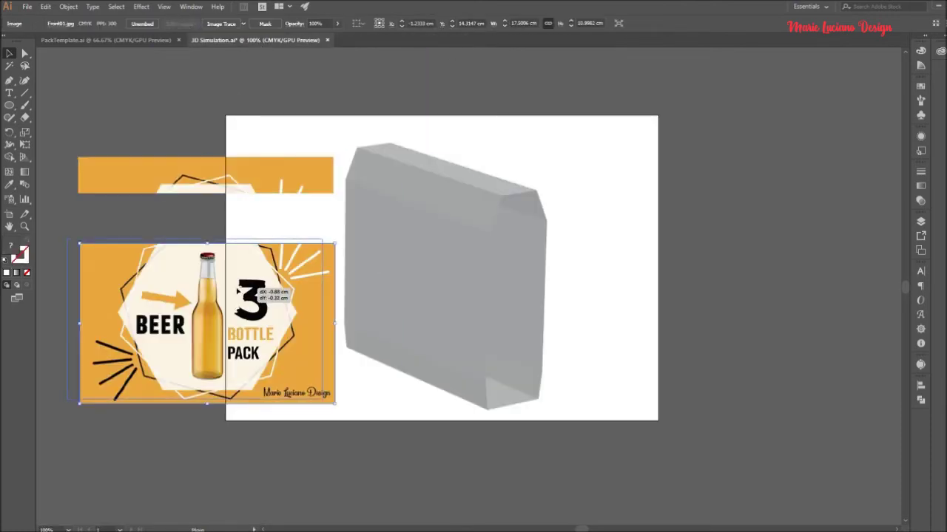
{"action": "left_click_drag", "start_coordinate": [259, 294], "coordinate": [246, 289]}
{"action": "left_click_drag", "start_coordinate": [254, 180], "coordinate": [243, 191]}
{"action": "left_click", "coordinate": [272, 300]}
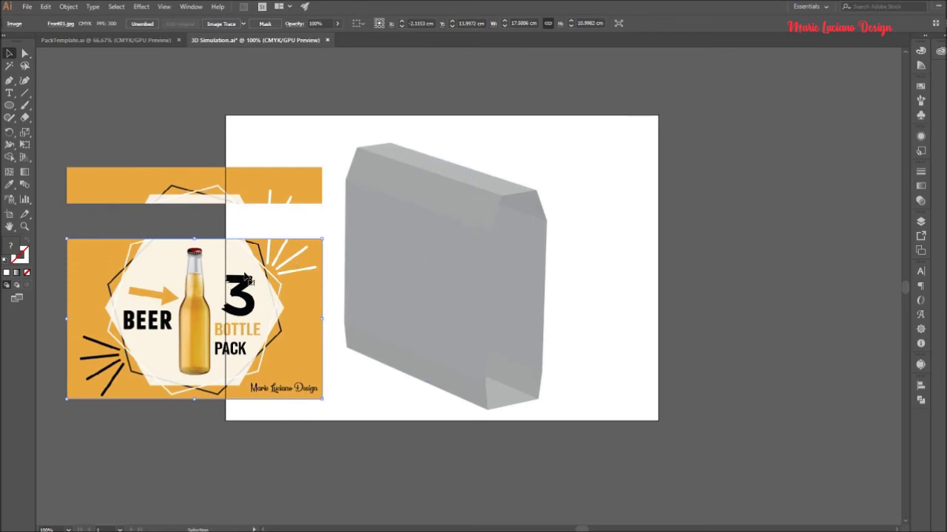
{"action": "left_click", "coordinate": [921, 116]}
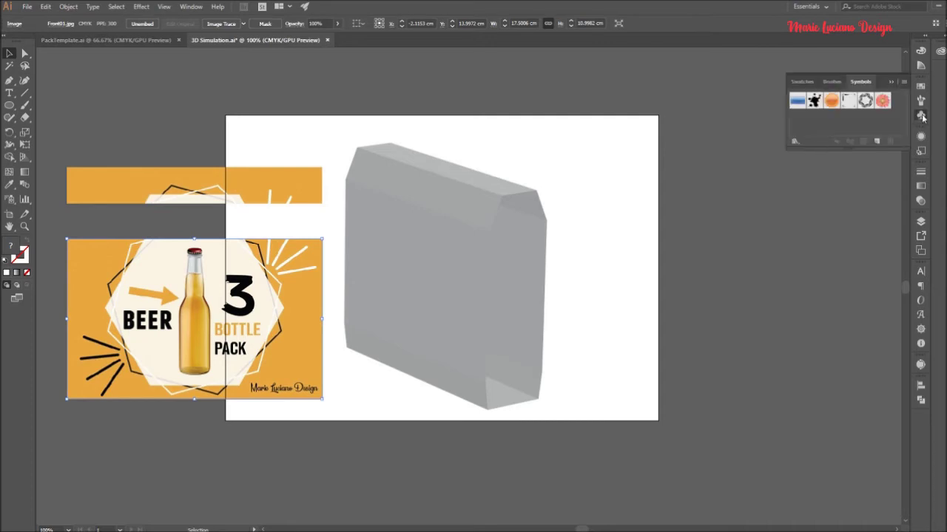
Save the orange front artwork as a Graphic symbol named Front01, then select the 3D box.
{"action": "left_click", "coordinate": [876, 141]}
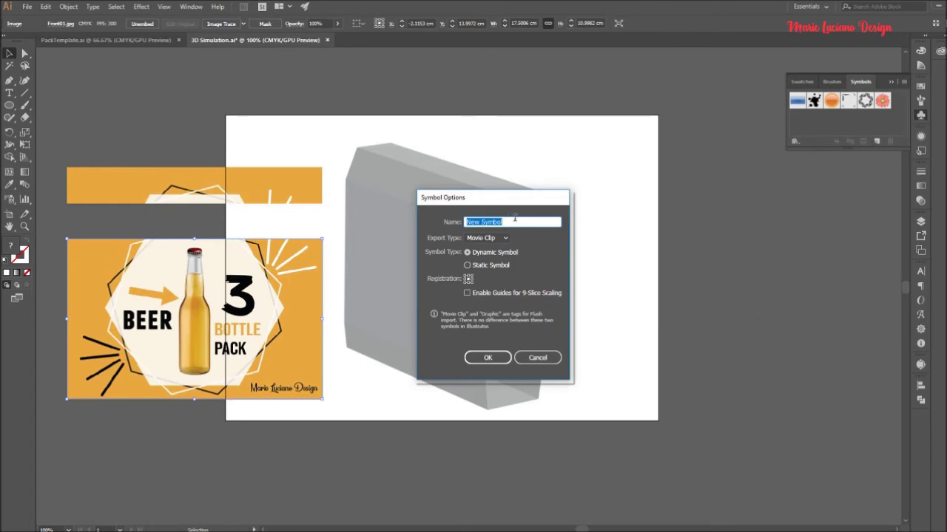
{"action": "type", "text": "Front01"}
{"action": "left_click", "coordinate": [502, 237]}
{"action": "left_click", "coordinate": [497, 261]}
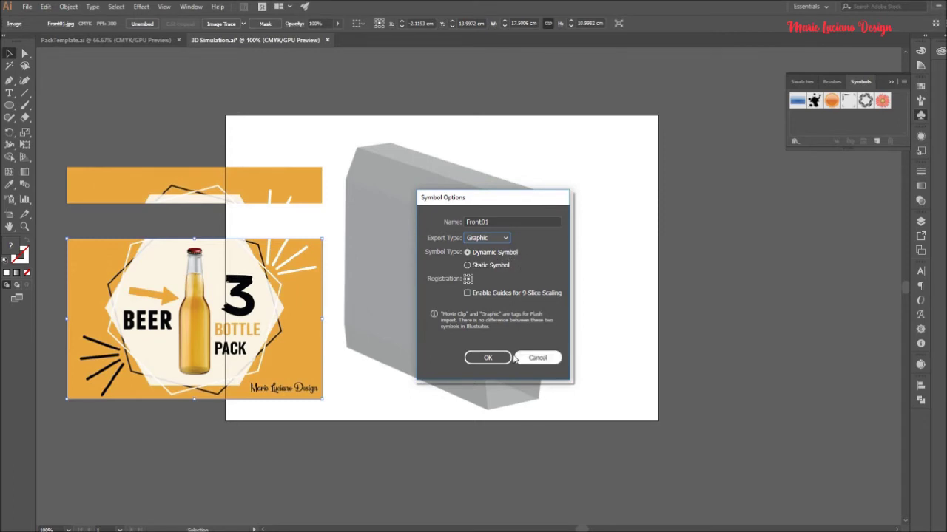
{"action": "left_click", "coordinate": [488, 357]}
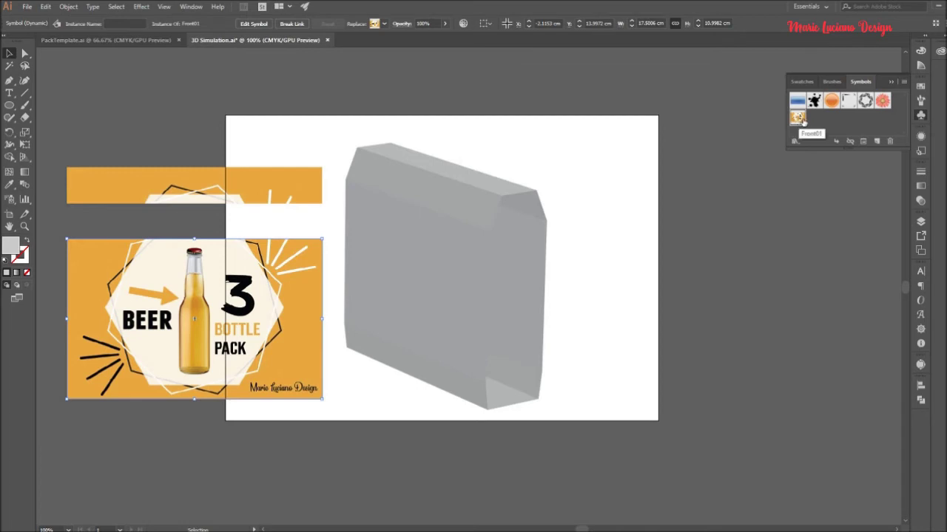
{"action": "left_click", "coordinate": [714, 240]}
{"action": "left_click", "coordinate": [470, 251]}
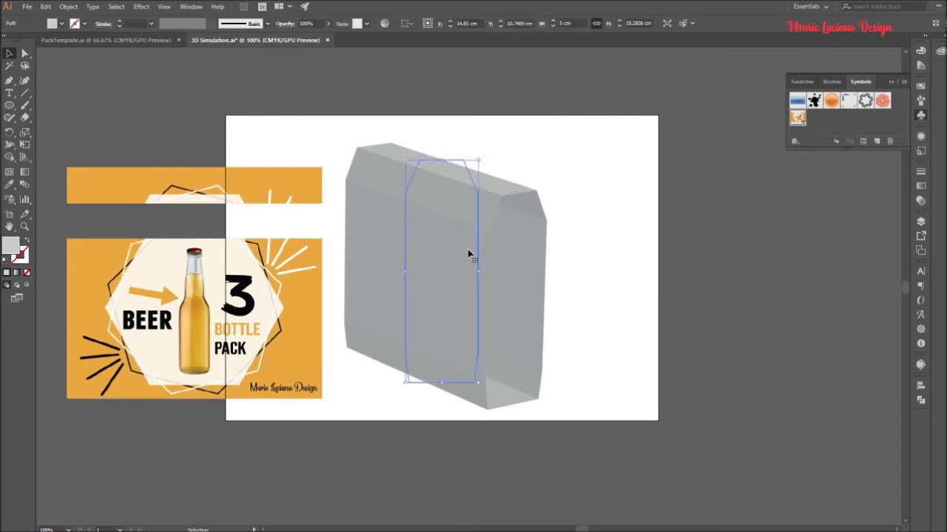
Open the box's 3D Extrude & Bevel with fewer options and preview on, then Map Art.
{"action": "left_click", "coordinate": [921, 136]}
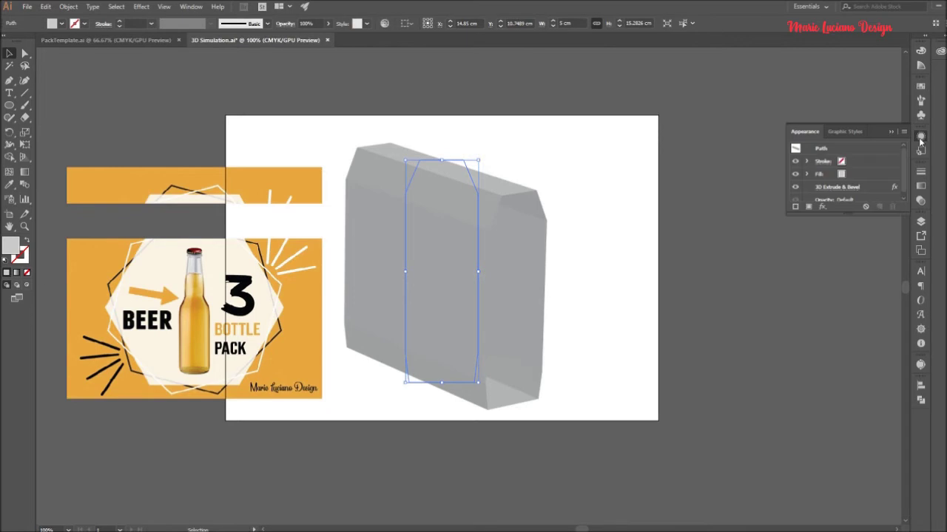
{"action": "left_click", "coordinate": [838, 188]}
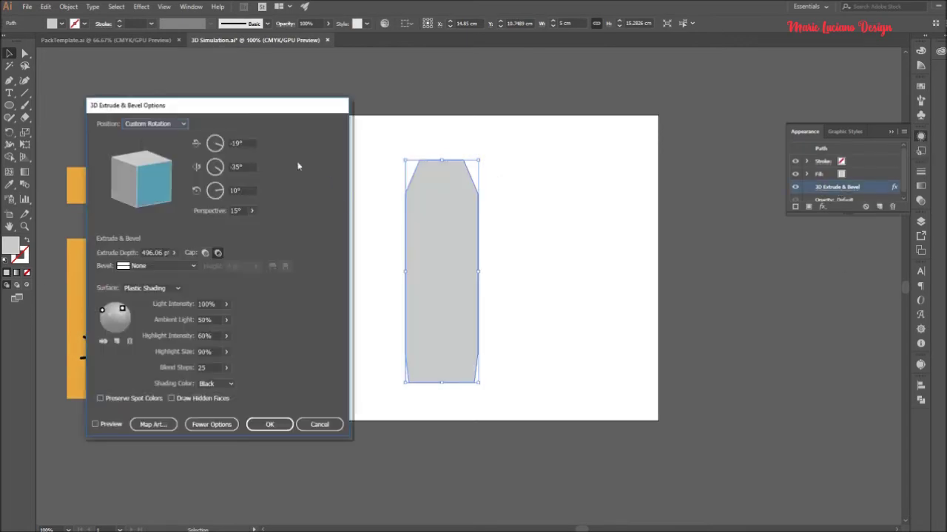
{"action": "left_click_drag", "start_coordinate": [269, 107], "coordinate": [734, 85]}
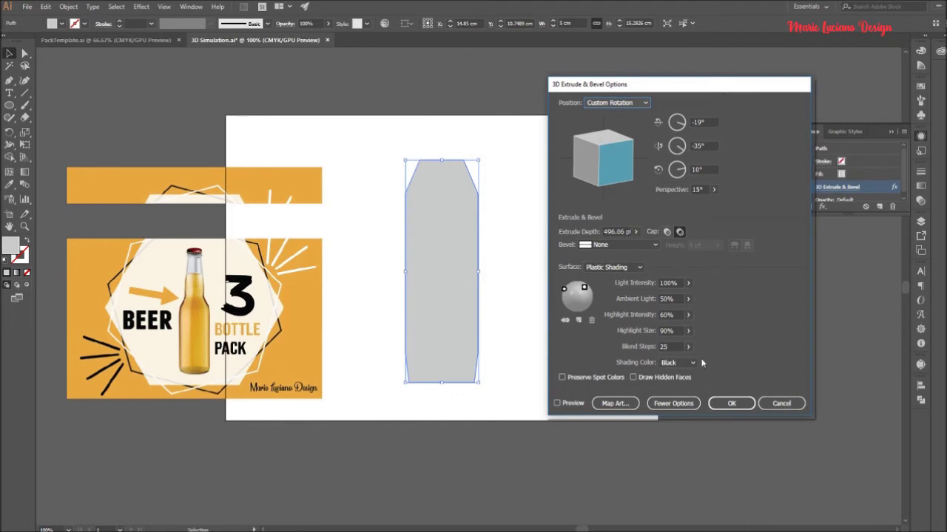
{"action": "left_click", "coordinate": [673, 403]}
{"action": "left_click", "coordinate": [558, 289]}
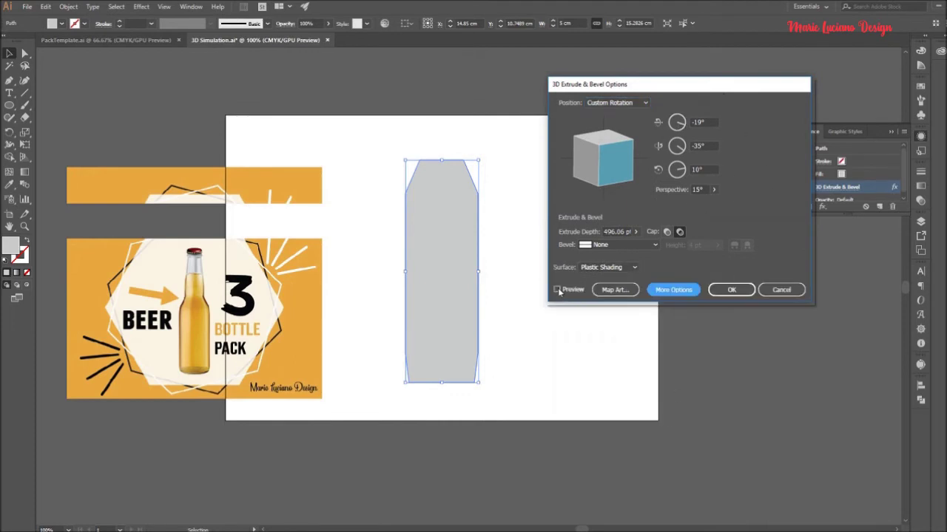
{"action": "left_click", "coordinate": [616, 290]}
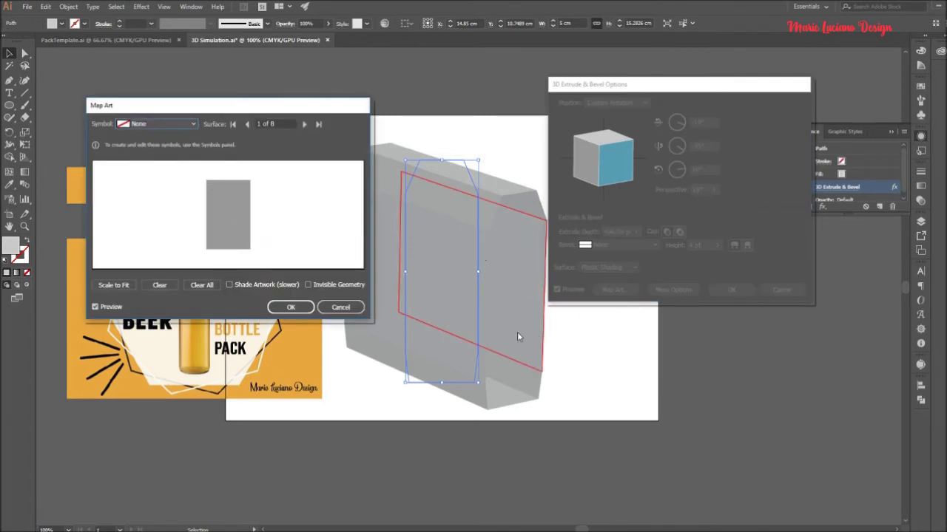
Map Front01 onto surface 6 of 8 and rotate it 90° upright.
{"action": "left_click", "coordinate": [305, 127]}
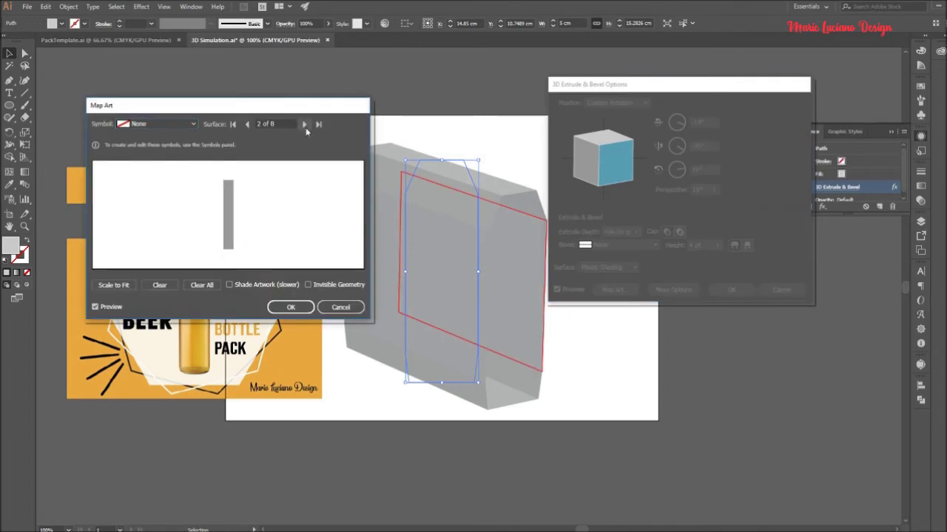
{"action": "left_click", "coordinate": [306, 127]}
{"action": "left_click", "coordinate": [305, 127]}
{"action": "left_click", "coordinate": [306, 128]}
{"action": "left_click", "coordinate": [306, 127]}
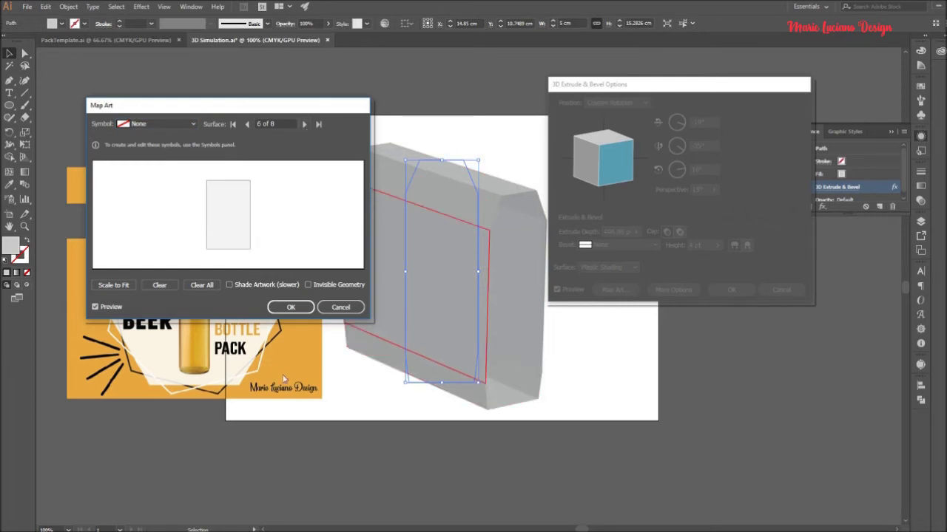
{"action": "left_click", "coordinate": [159, 124]}
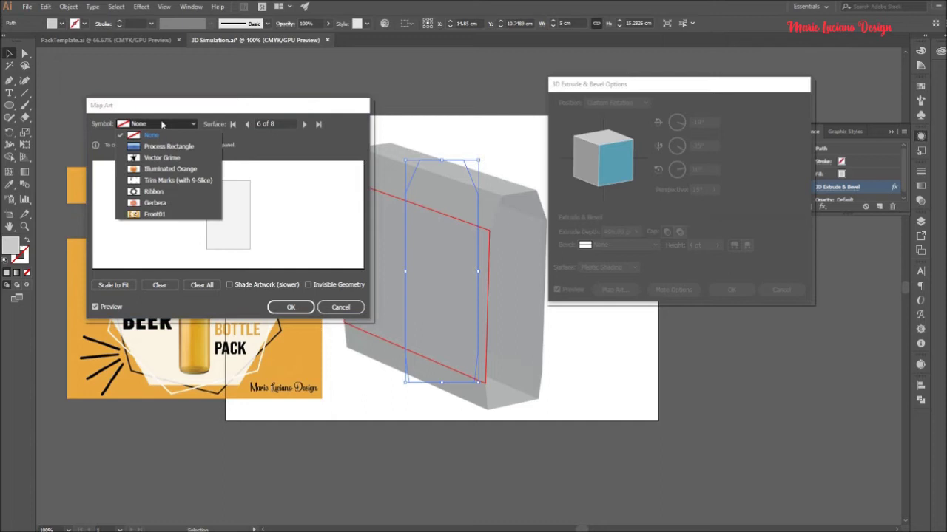
{"action": "left_click", "coordinate": [155, 215]}
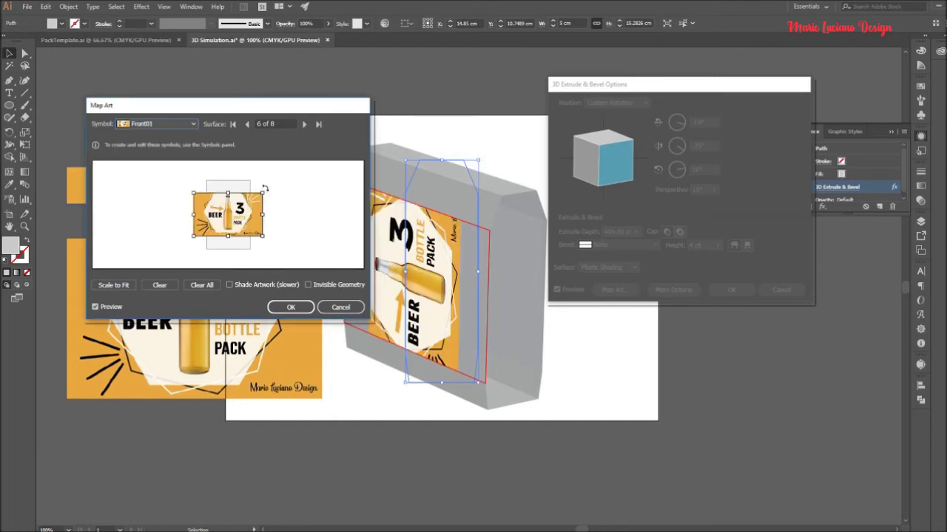
{"action": "left_click_drag", "start_coordinate": [264, 191], "coordinate": [248, 239]}
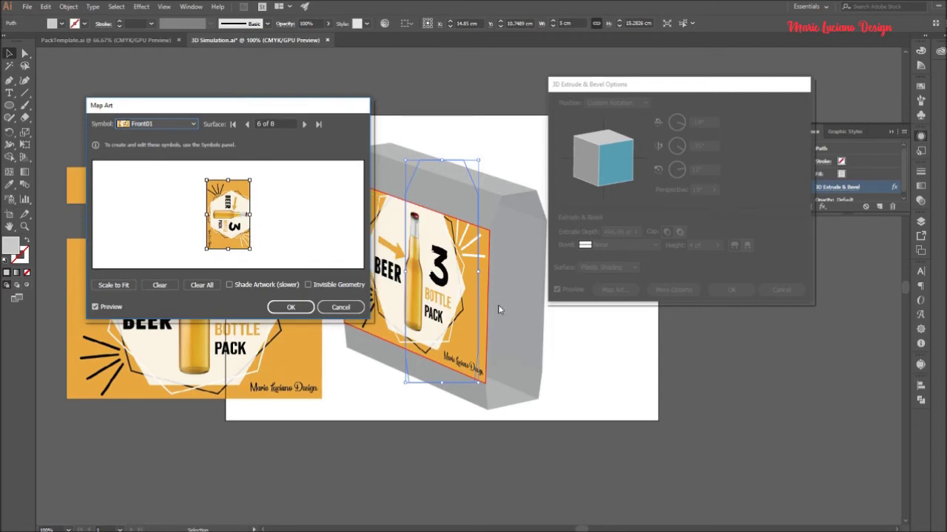
Test the shading and invisible-geometry options, leaving both turned off.
{"action": "left_click_drag", "start_coordinate": [333, 111], "coordinate": [292, 109]}
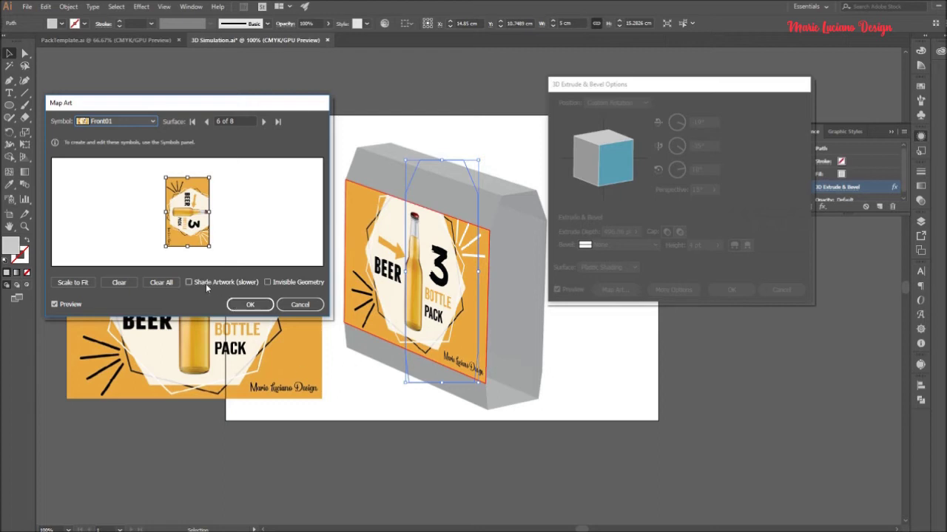
{"action": "left_click", "coordinate": [188, 283]}
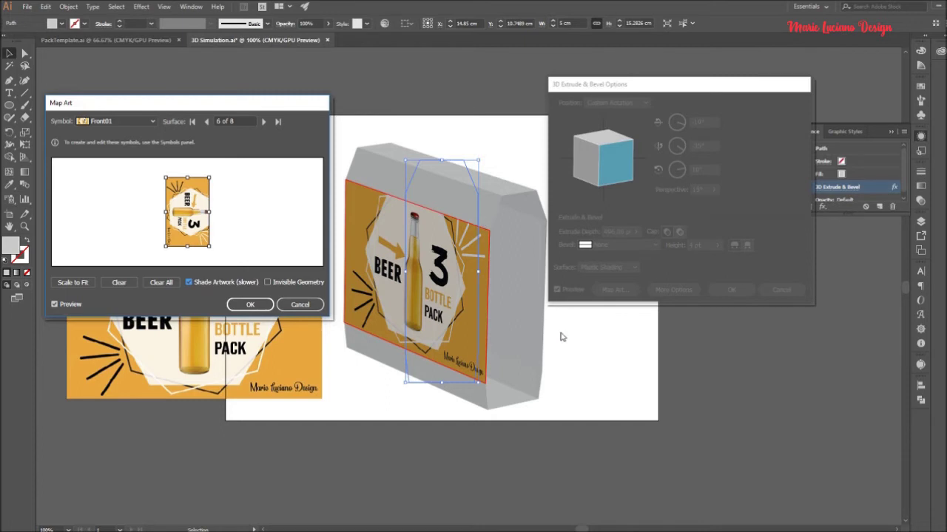
{"action": "left_click", "coordinate": [189, 283]}
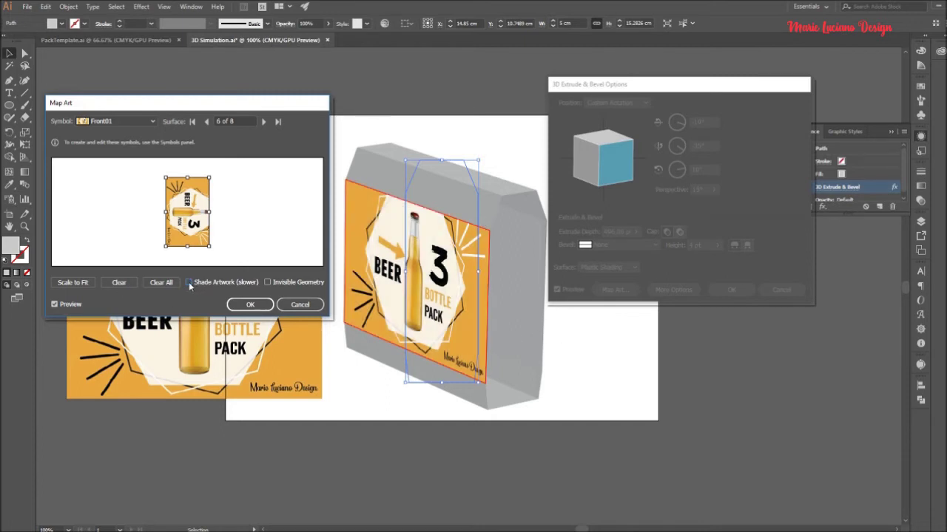
{"action": "left_click", "coordinate": [267, 282]}
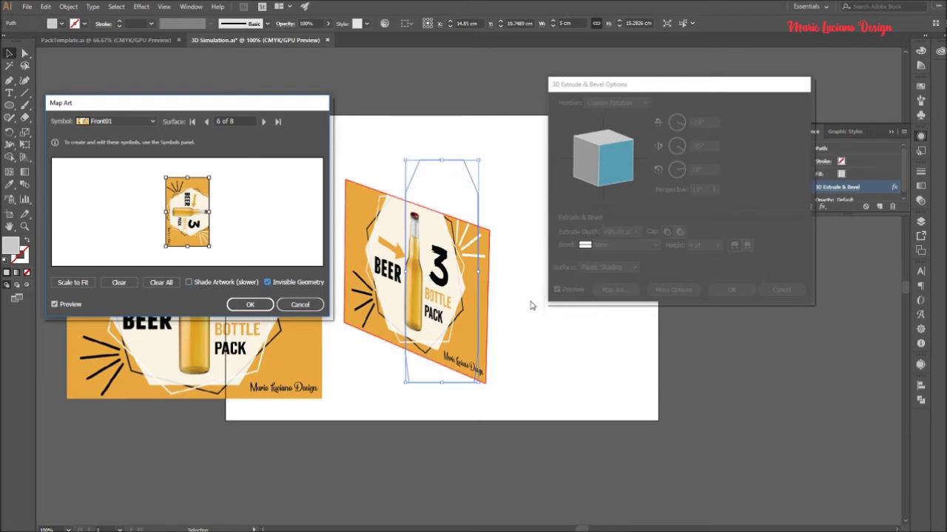
{"action": "left_click", "coordinate": [268, 282]}
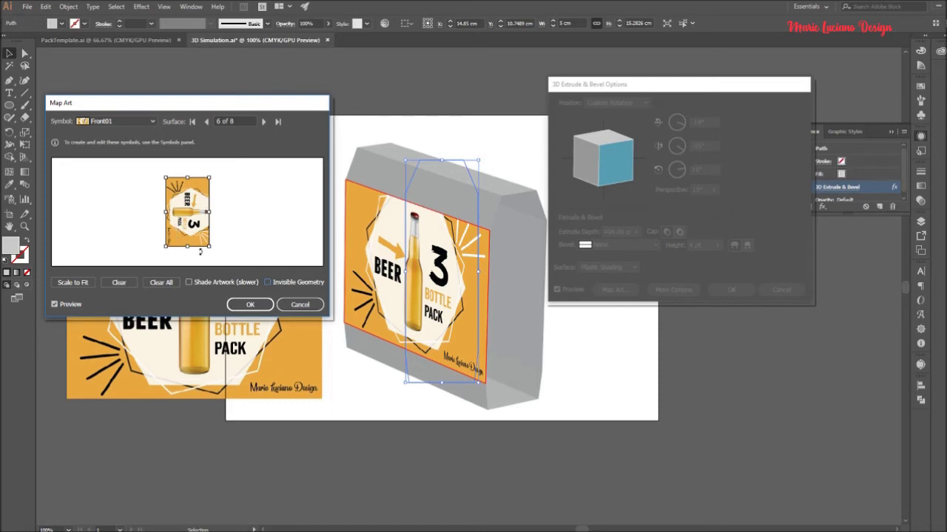
Reapply Front01 to the front face, rotate it 90°, and confirm the mapping.
{"action": "left_click", "coordinate": [121, 284]}
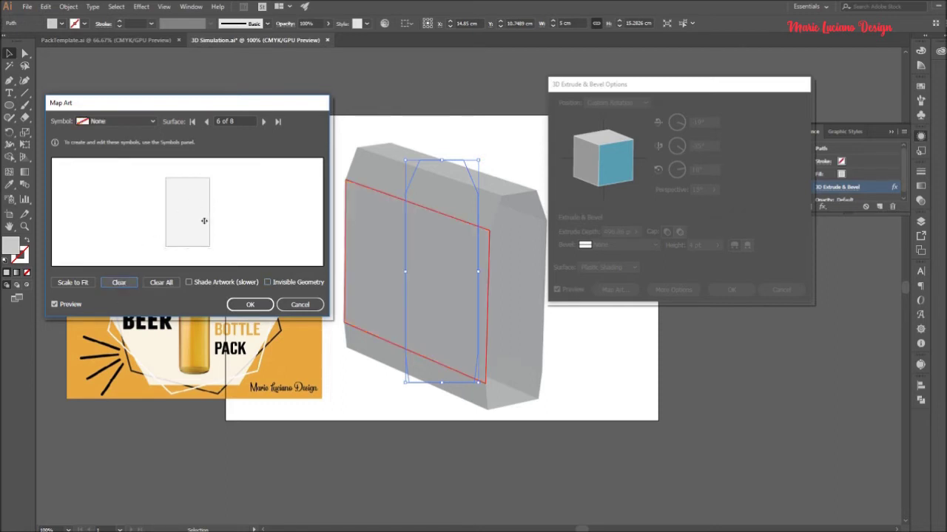
{"action": "left_click", "coordinate": [126, 121]}
{"action": "left_click", "coordinate": [145, 214]}
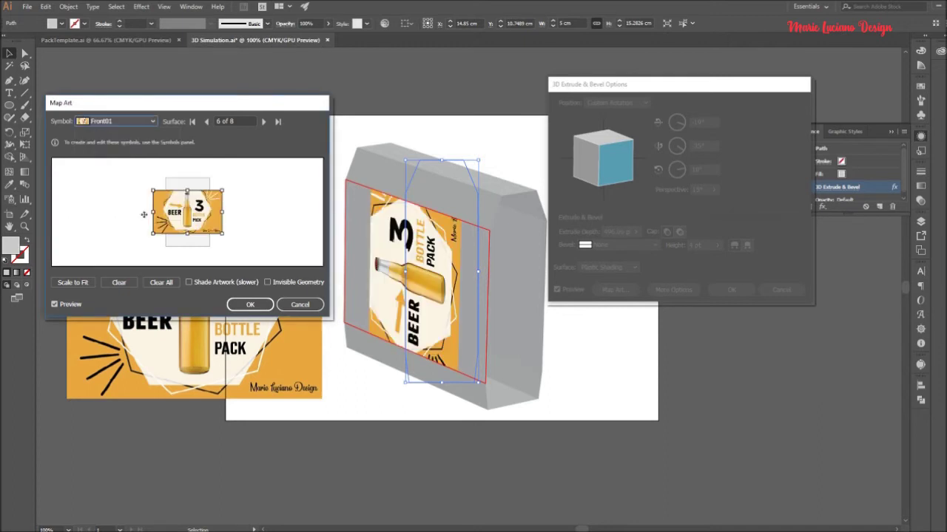
{"action": "left_click_drag", "start_coordinate": [225, 189], "coordinate": [204, 241]}
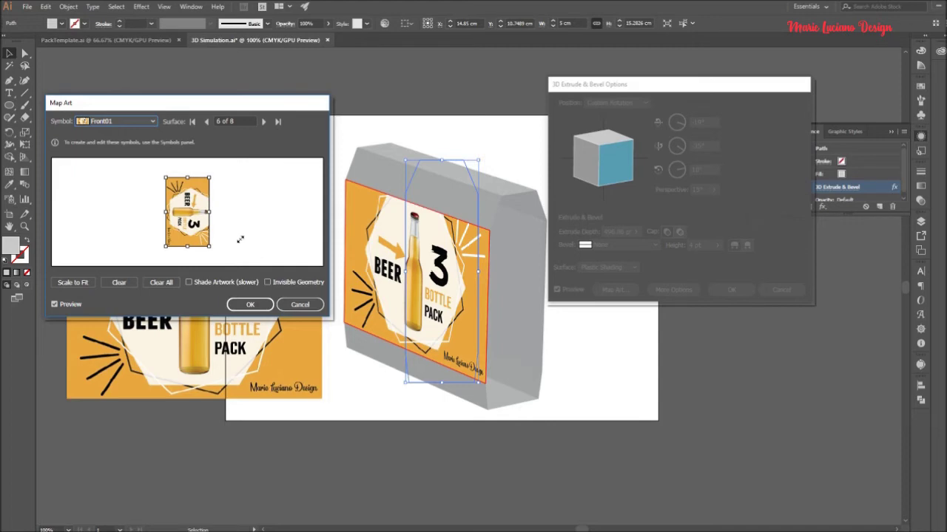
{"action": "left_click", "coordinate": [260, 305]}
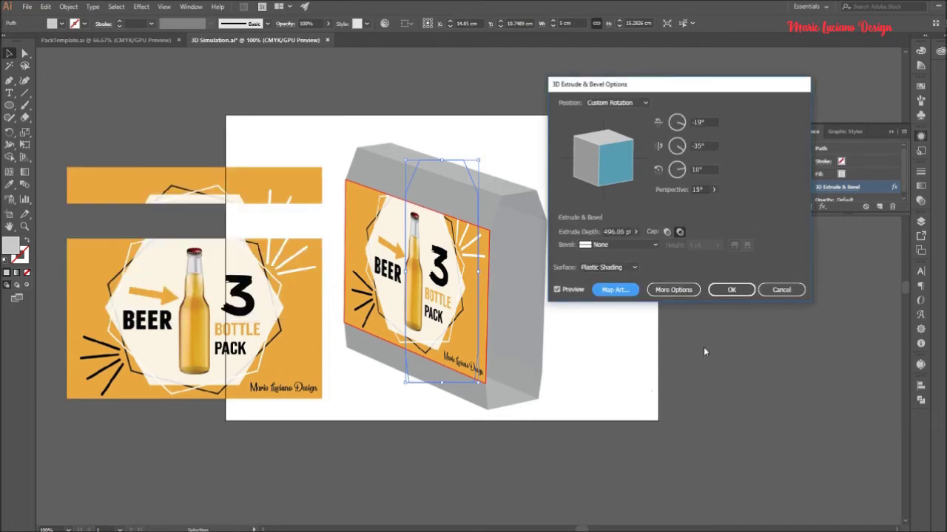
Apply the 3D effect to the box and return to the PackTemplate.ai document.
{"action": "left_click", "coordinate": [731, 290]}
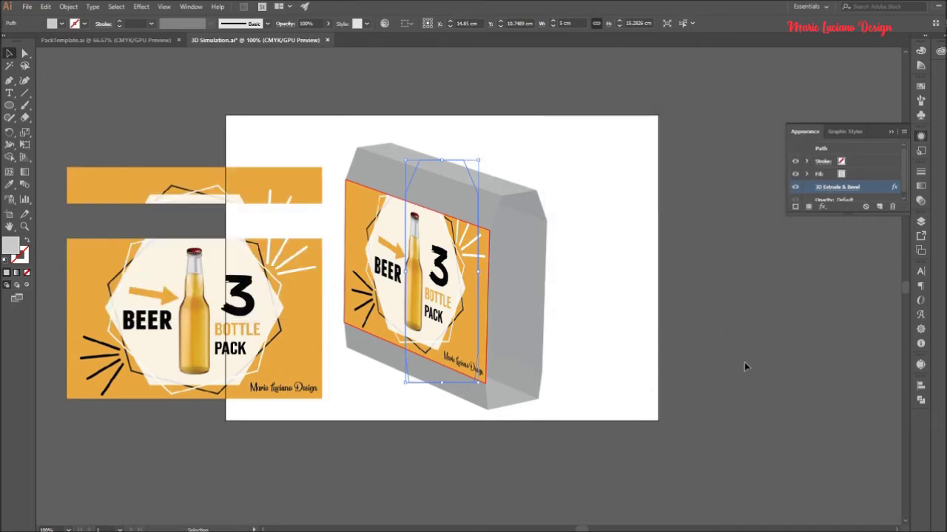
{"action": "left_click", "coordinate": [276, 340]}
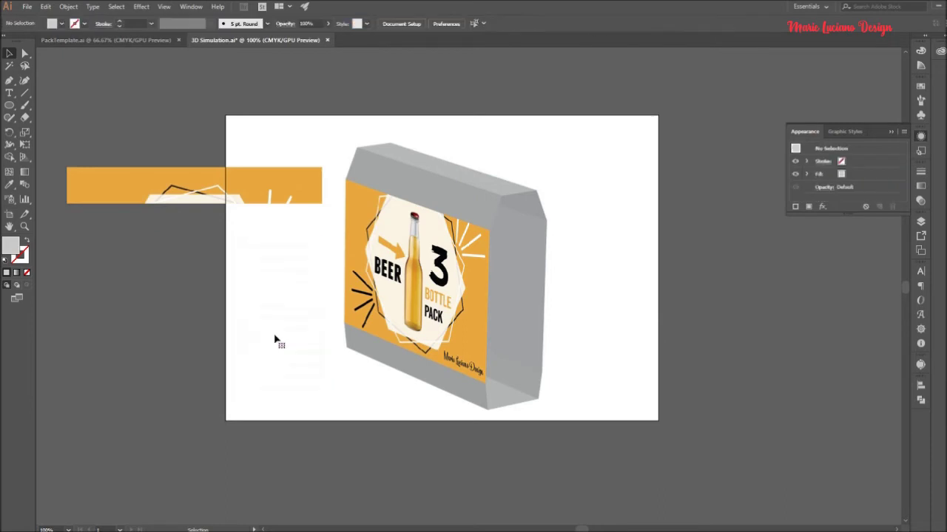
{"action": "left_click", "coordinate": [921, 115]}
{"action": "left_click", "coordinate": [888, 82]}
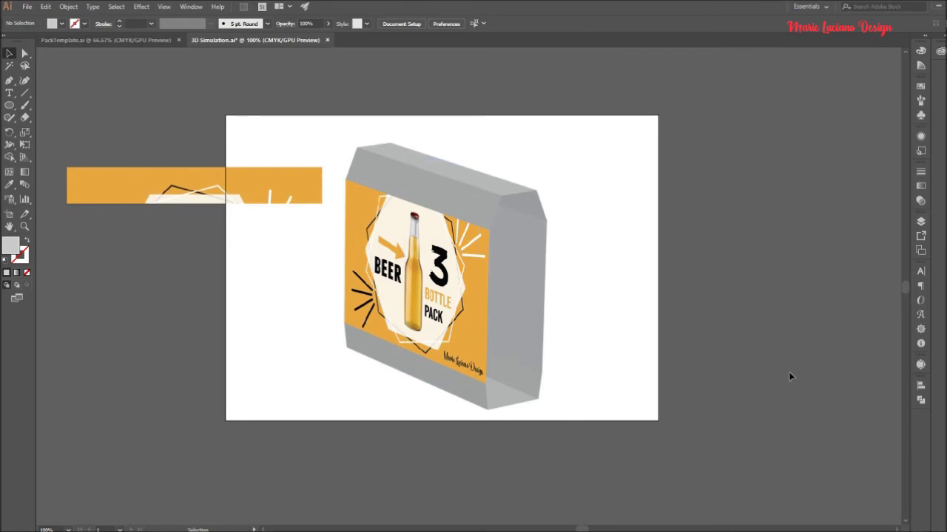
{"action": "left_click", "coordinate": [81, 39]}
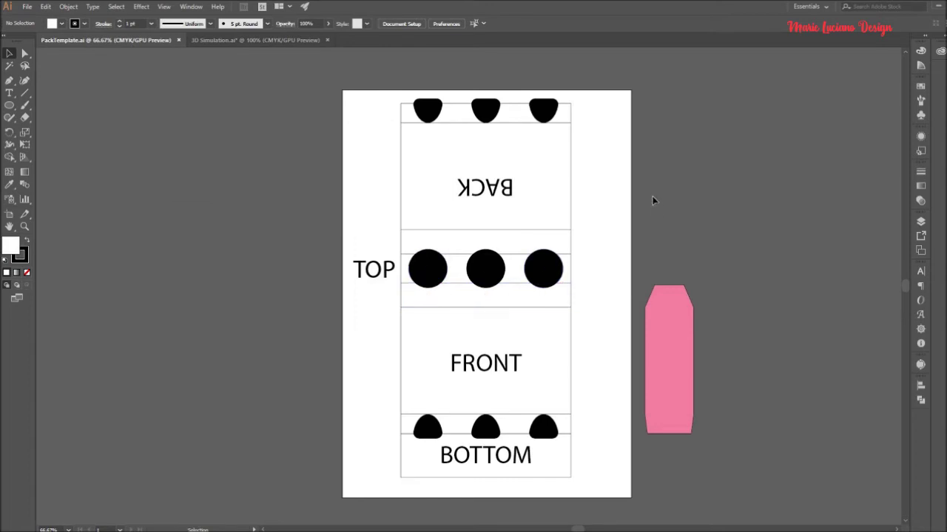
Duplicate Layer 1 in the Layers panel.
{"action": "left_click", "coordinate": [920, 221]}
{"action": "left_click", "coordinate": [904, 216]}
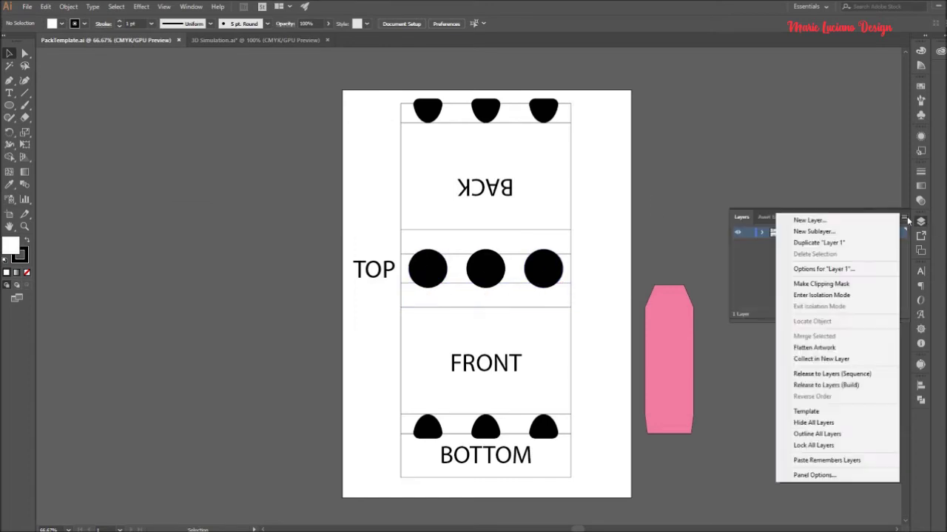
{"action": "left_click", "coordinate": [895, 242]}
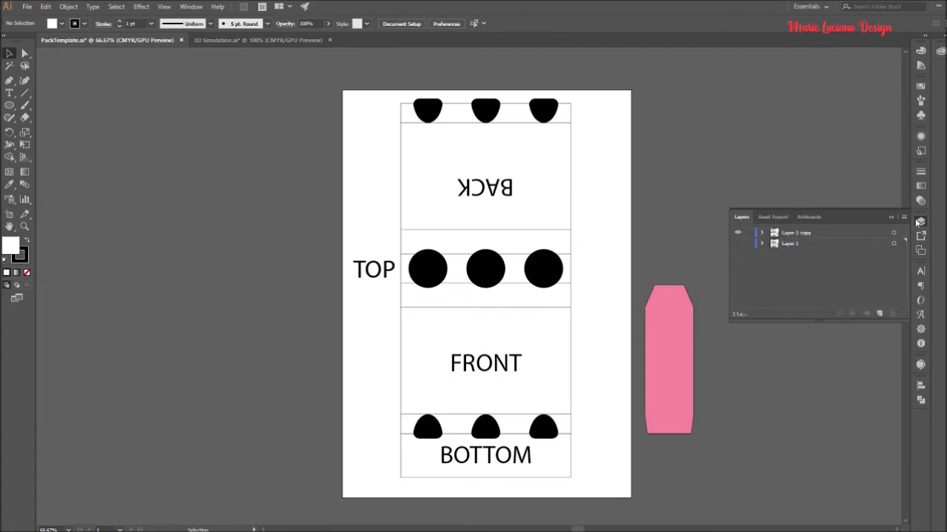
{"action": "left_click", "coordinate": [921, 221]}
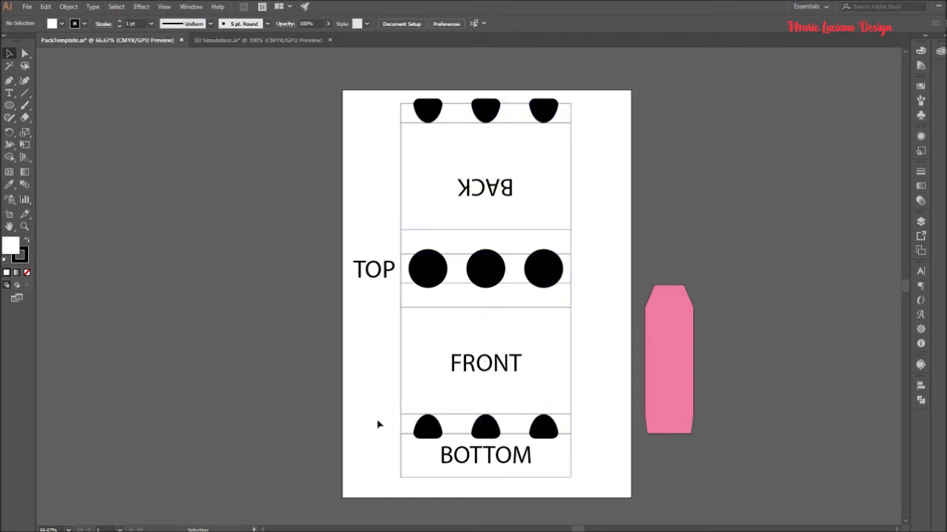
Unite the three bottom tab shapes into one shape with Pathfinder.
{"action": "left_click", "coordinate": [564, 426]}
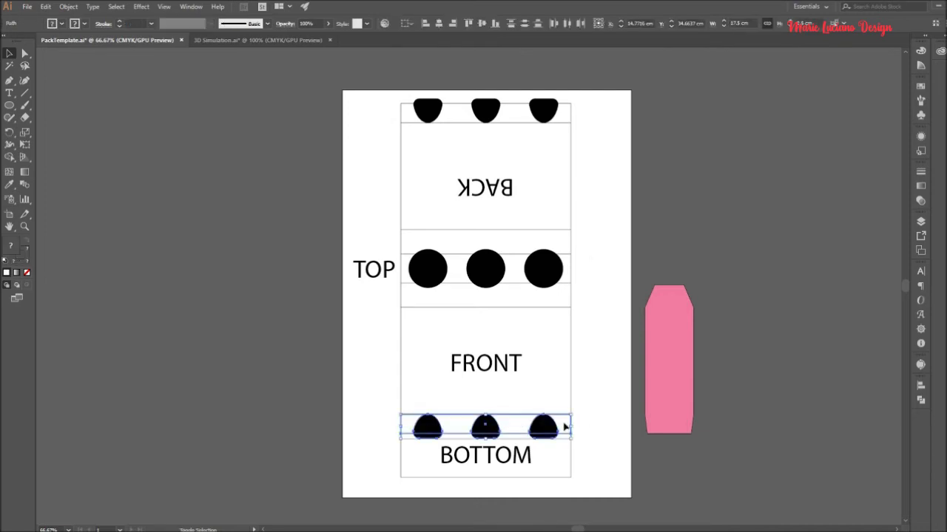
{"action": "left_click", "coordinate": [564, 426], "text": "shift"}
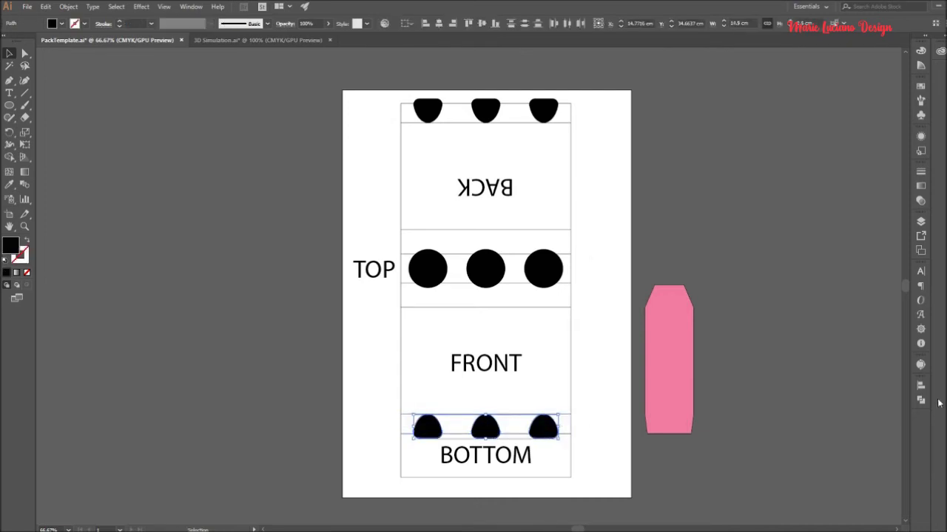
{"action": "left_click", "coordinate": [919, 403]}
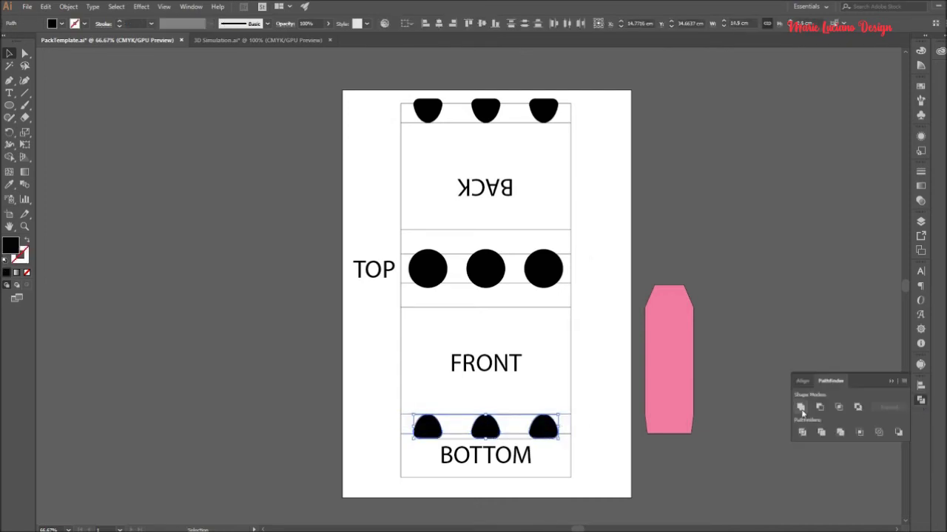
{"action": "left_click", "coordinate": [801, 411]}
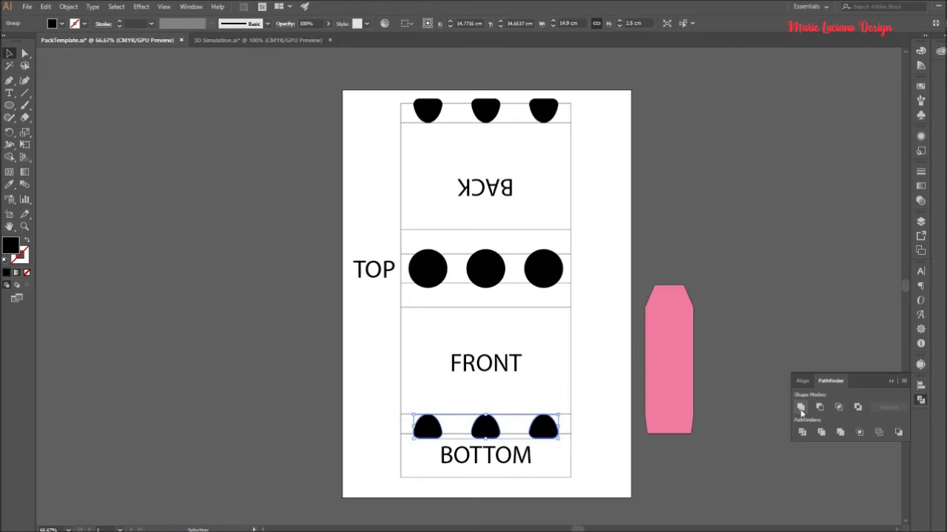
{"action": "left_click", "coordinate": [608, 446]}
Trial-subtract the merged tabs from the bottom band with Minus Front, then undo.
{"action": "left_click", "coordinate": [570, 429]}
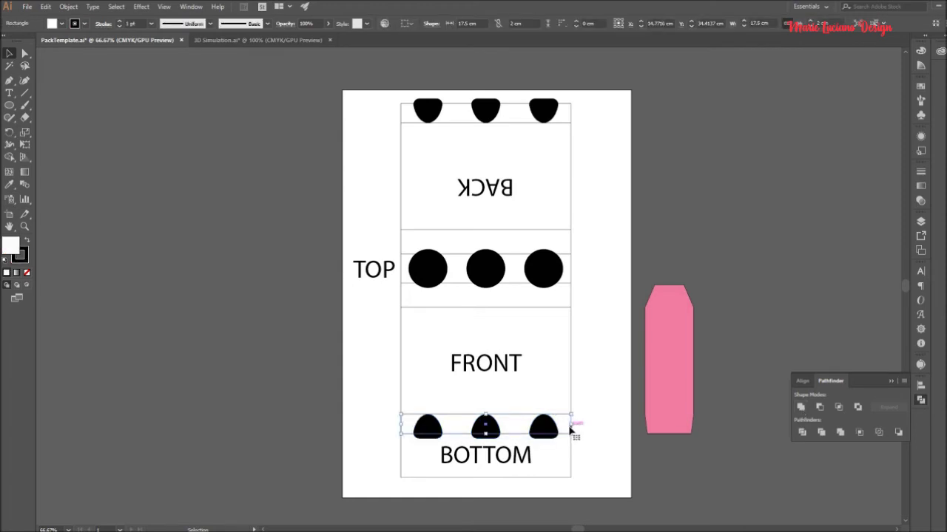
{"action": "left_click", "coordinate": [550, 433], "text": "shift"}
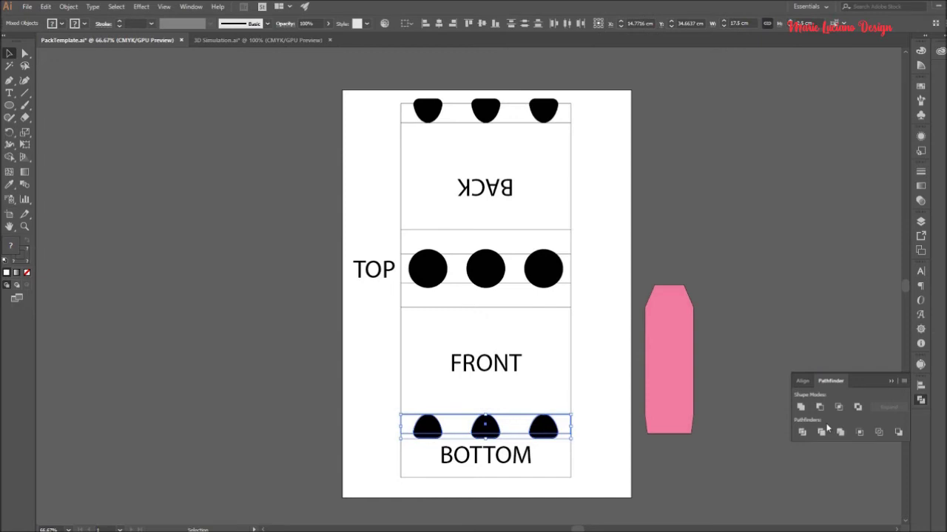
{"action": "left_click", "coordinate": [725, 460]}
{"action": "left_click", "coordinate": [549, 435]}
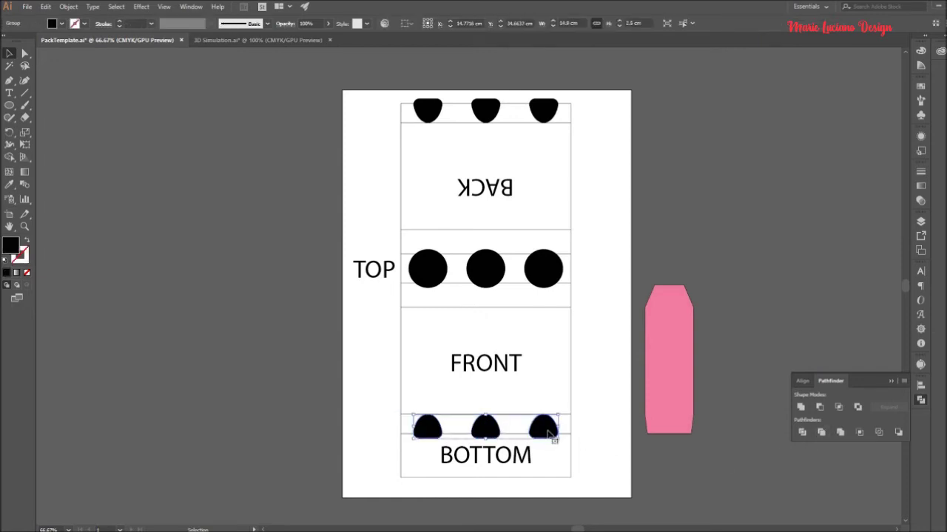
{"action": "key", "text": "a"}
{"action": "left_click", "coordinate": [603, 441]}
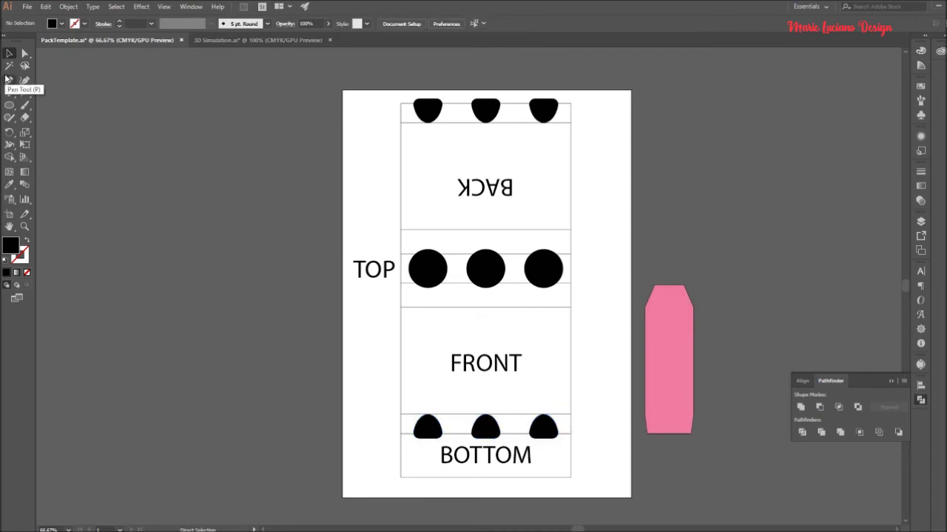
{"action": "key", "text": "v"}
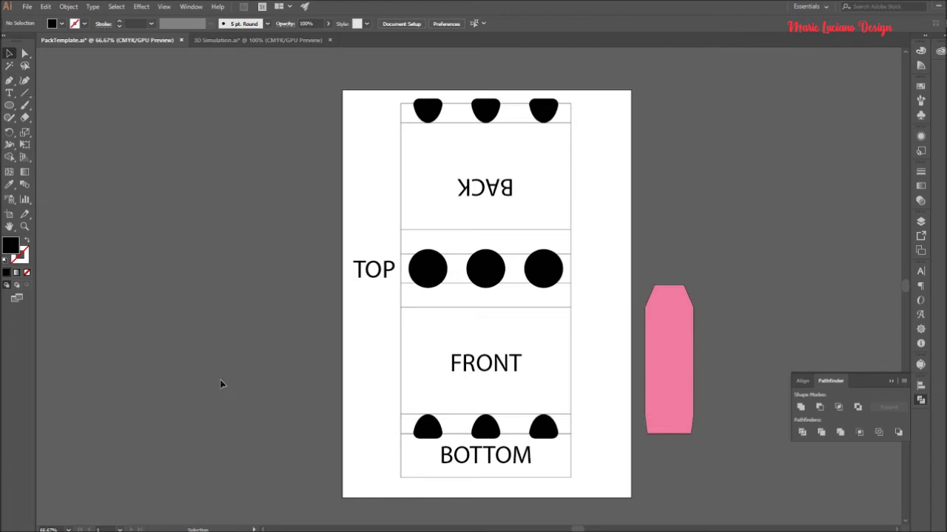
{"action": "left_click", "coordinate": [431, 429]}
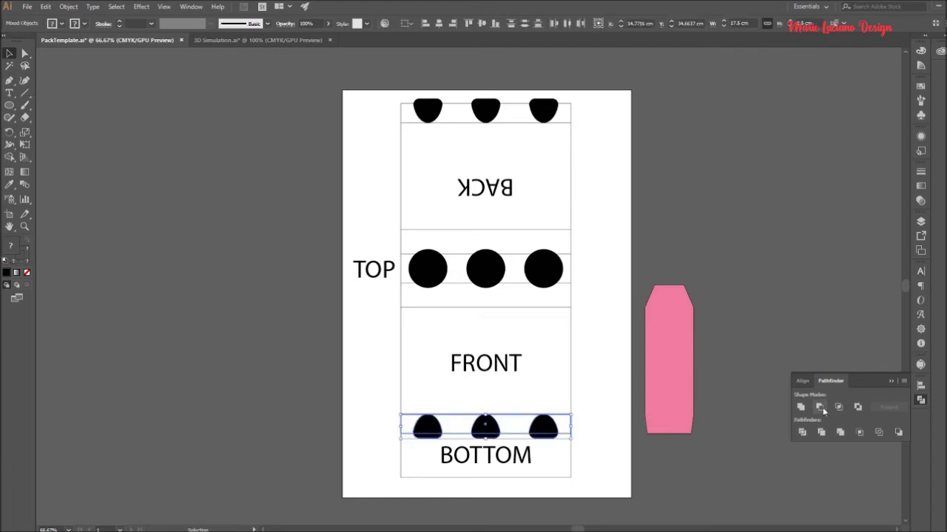
{"action": "left_click", "coordinate": [820, 409]}
{"action": "left_click", "coordinate": [721, 478]}
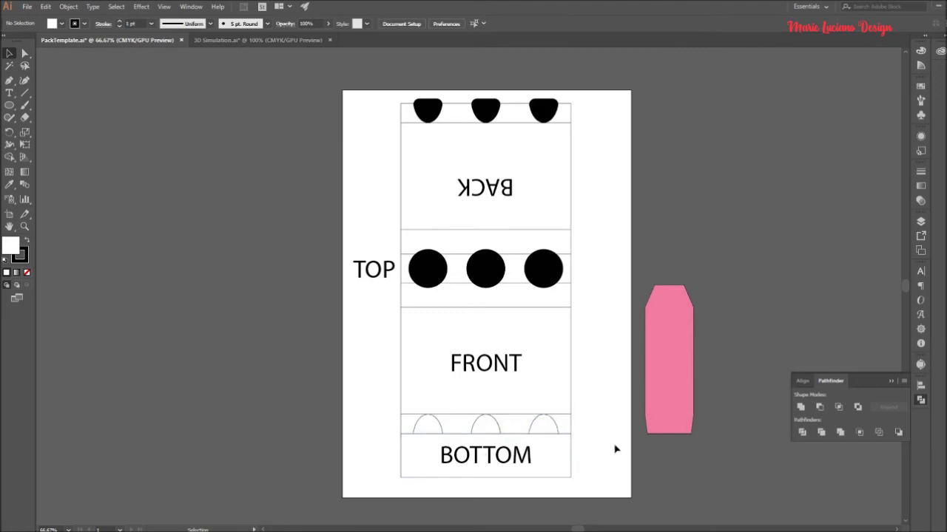
{"action": "key", "text": "ctrl+z"}
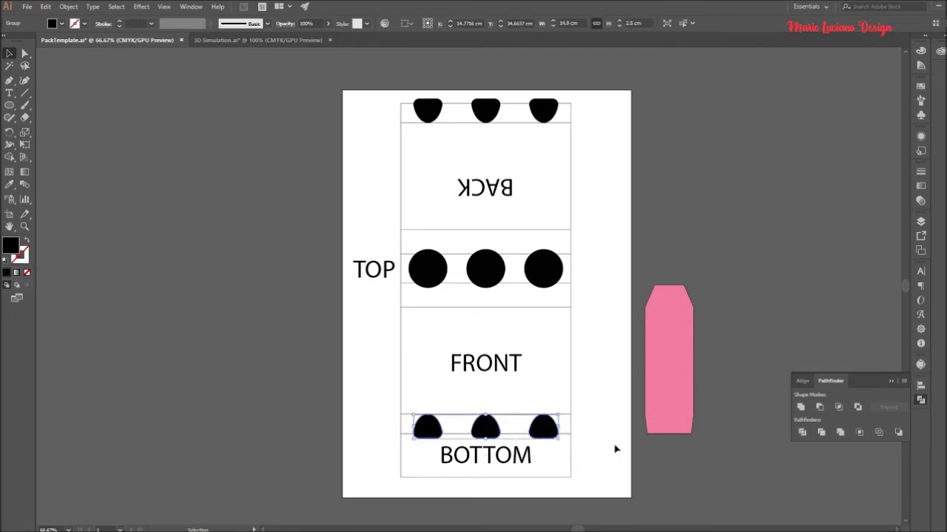
Cut the merged tabs out of the BOTTOM band rectangle with Minus Front.
{"action": "left_click", "coordinate": [614, 449]}
{"action": "left_click", "coordinate": [549, 439]}
{"action": "left_click", "coordinate": [560, 455], "text": "shift"}
{"action": "left_click", "coordinate": [820, 408]}
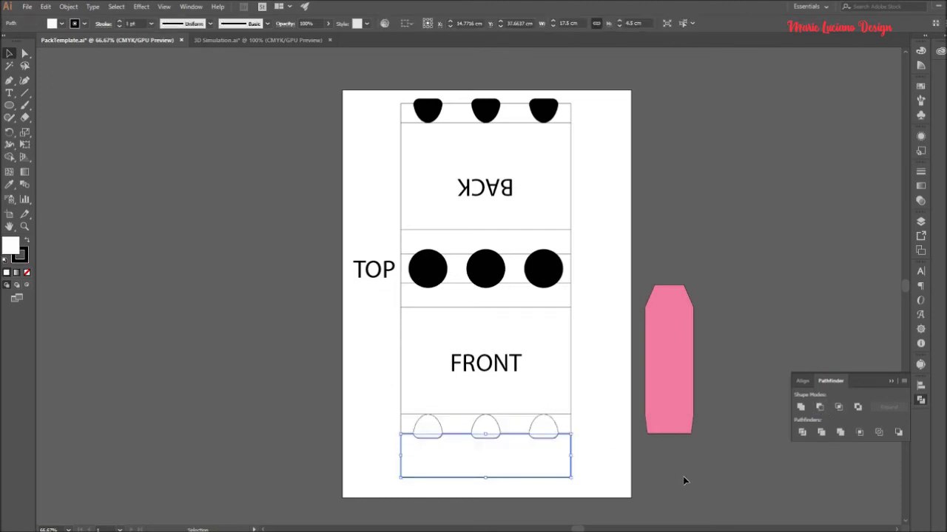
{"action": "left_click", "coordinate": [682, 476]}
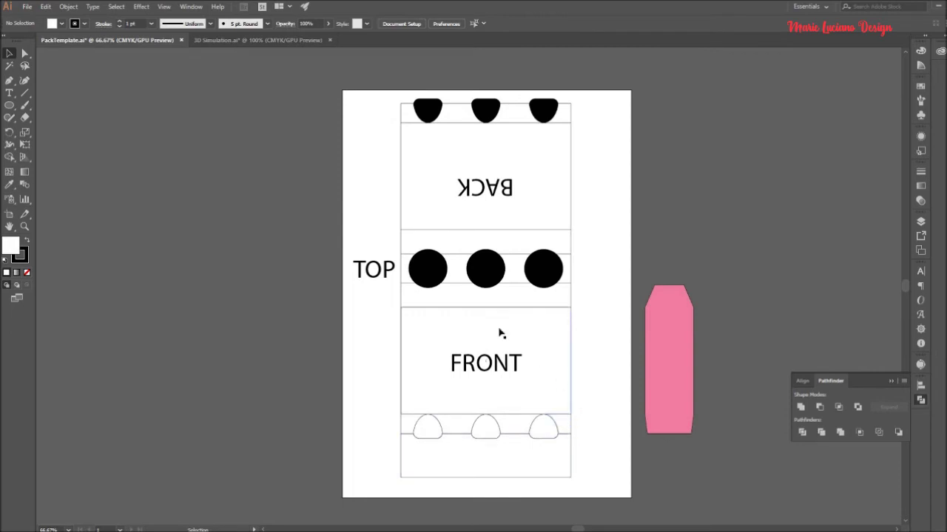
Unite the three black TOP circles into a single shape.
{"action": "left_click", "coordinate": [418, 271]}
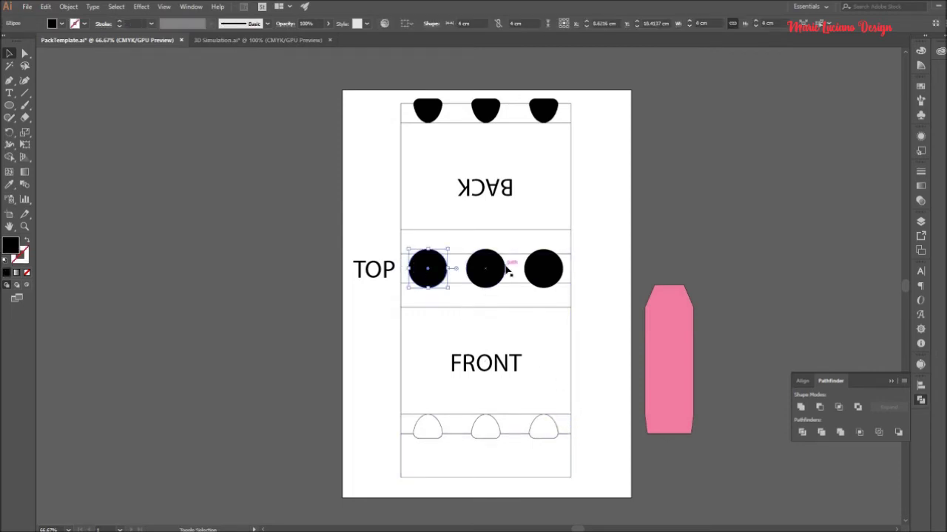
{"action": "left_click", "coordinate": [492, 270], "text": "shift"}
{"action": "left_click", "coordinate": [538, 274], "text": "shift"}
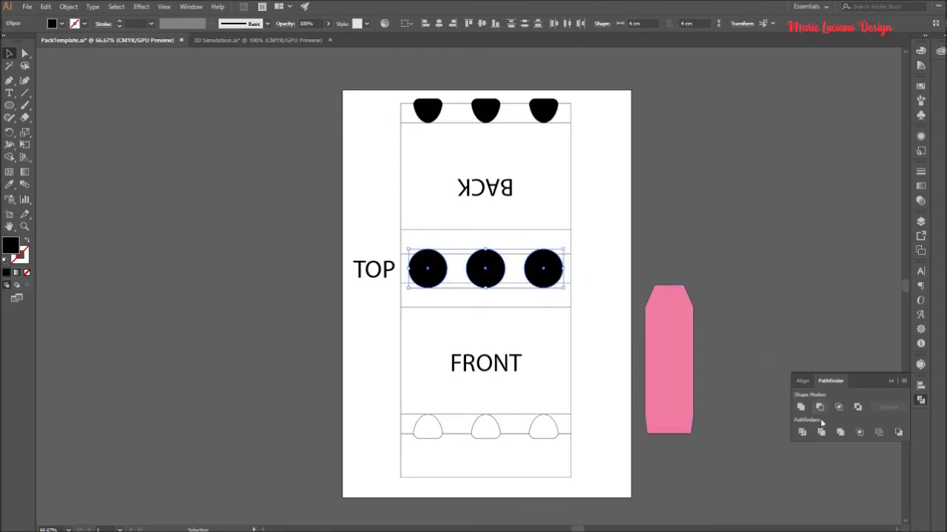
{"action": "left_click", "coordinate": [800, 409]}
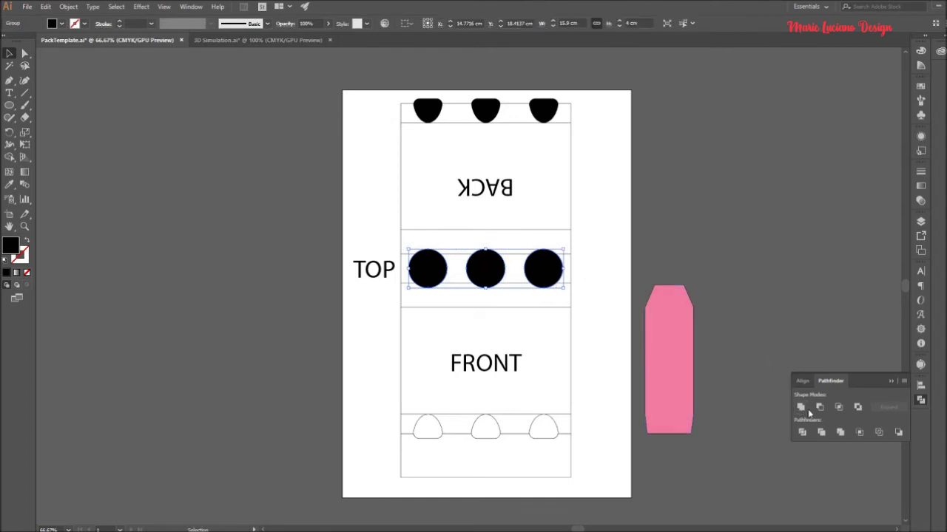
{"action": "key", "text": "a"}
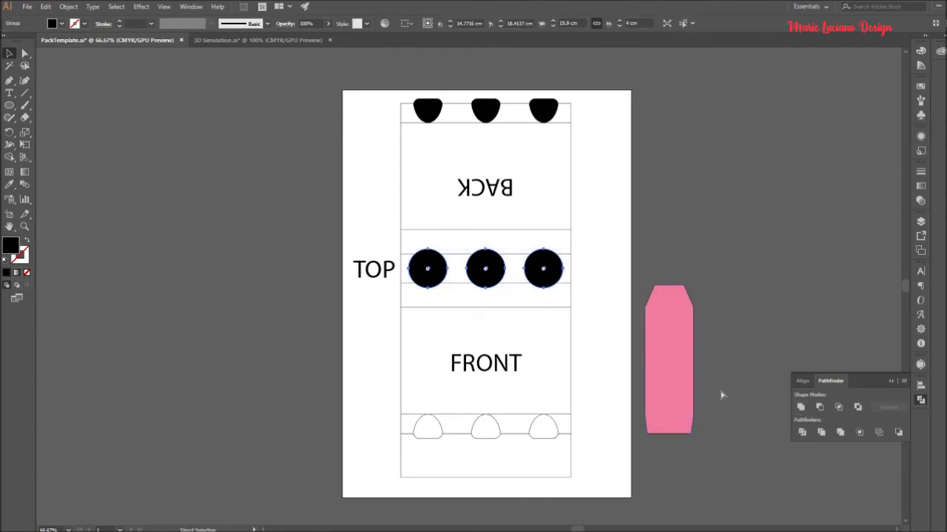
{"action": "key", "text": "v"}
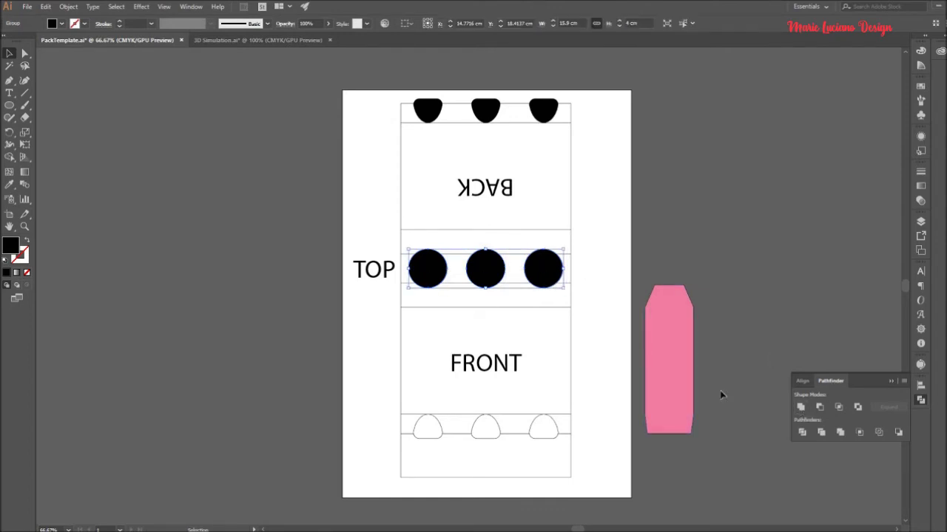
Punch the united circles out of the TOP band with Minus Front.
{"action": "left_click", "coordinate": [571, 274], "text": "shift"}
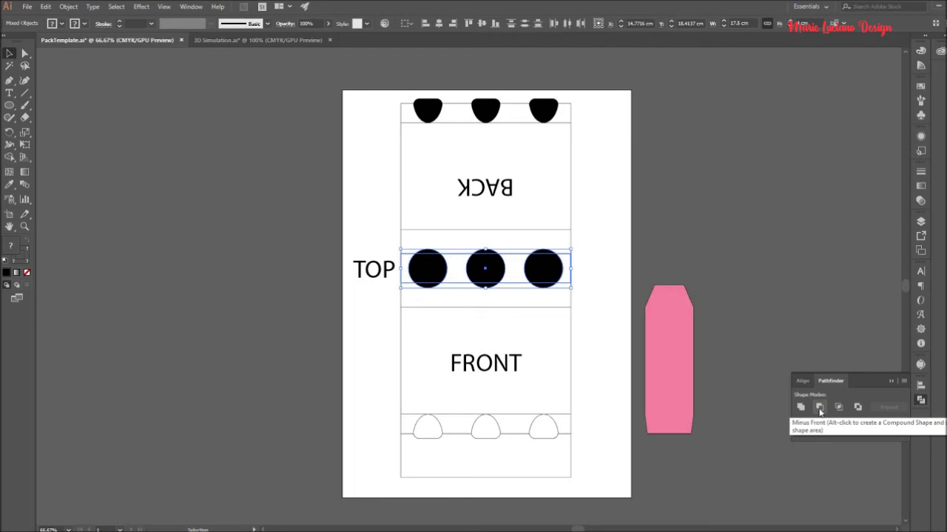
{"action": "left_click", "coordinate": [819, 409]}
{"action": "left_click", "coordinate": [634, 239]}
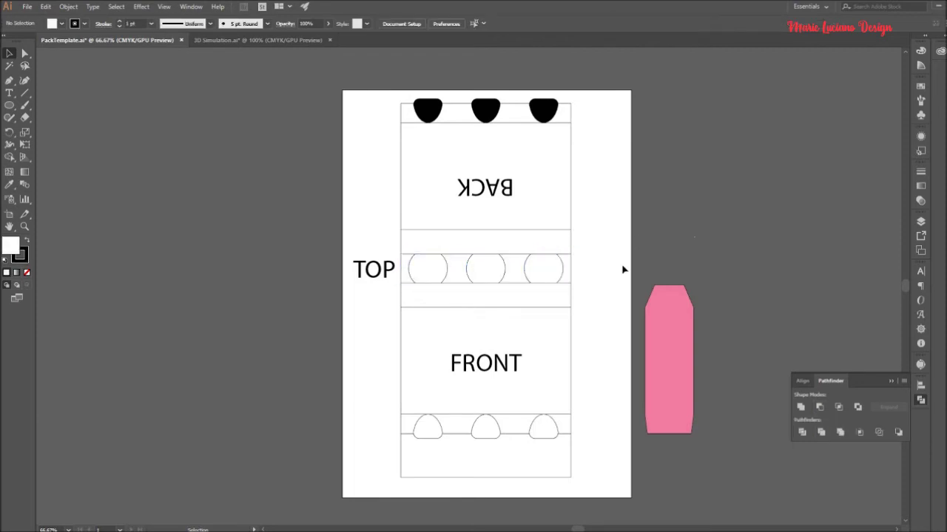
{"action": "key", "text": "ctrl+z"}
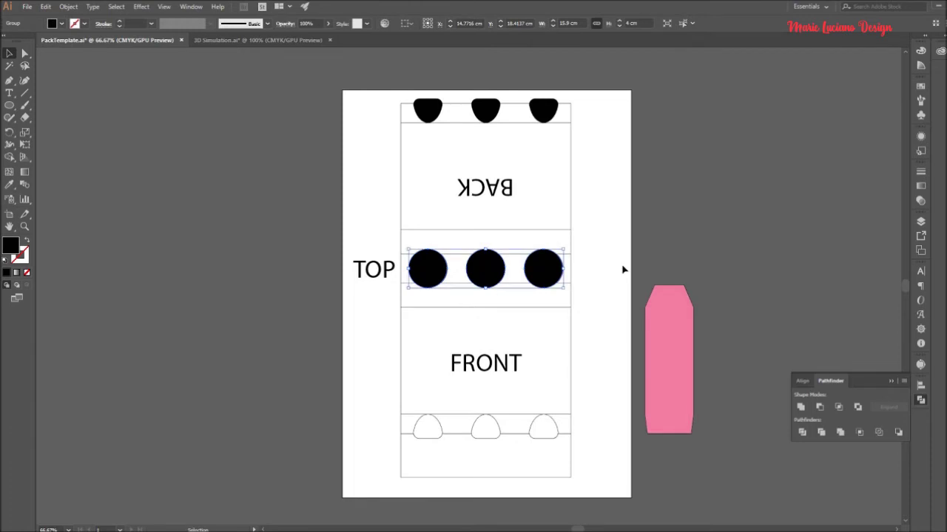
{"action": "left_click", "coordinate": [570, 299], "text": "shift"}
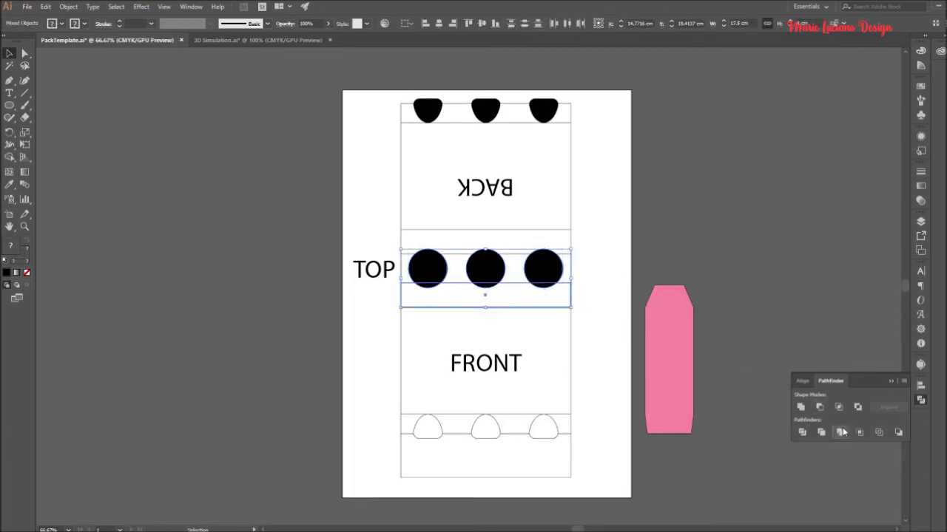
{"action": "left_click", "coordinate": [820, 408]}
{"action": "left_click", "coordinate": [755, 300]}
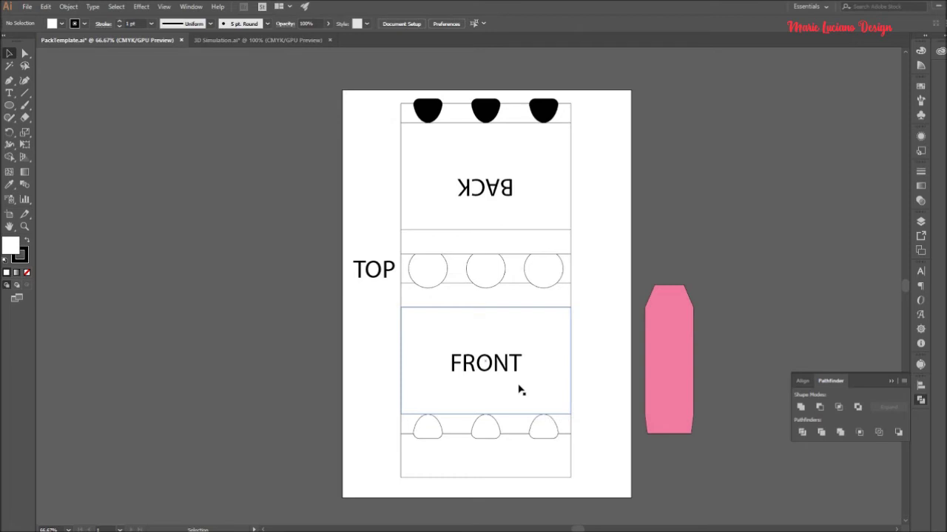
Select the holed TOP strip together with the bottom tab strip.
{"action": "left_click", "coordinate": [568, 300]}
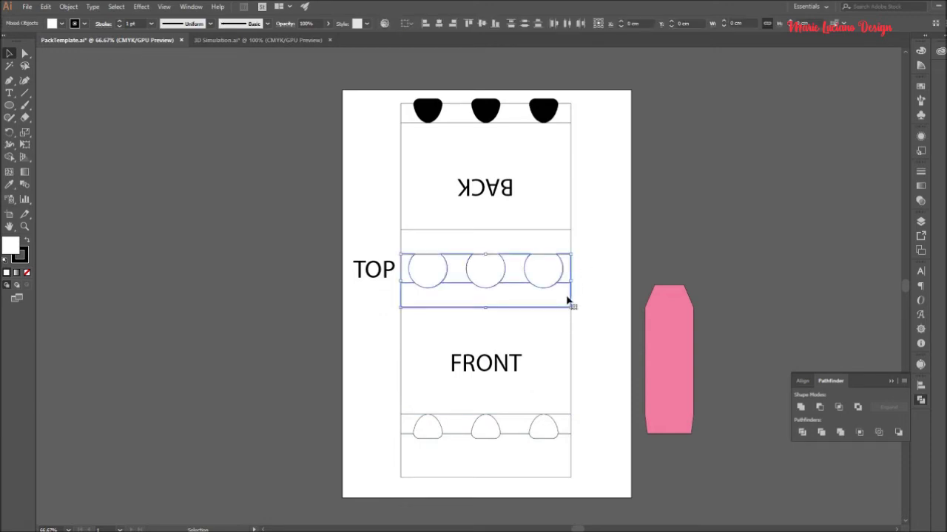
{"action": "left_click", "coordinate": [565, 470], "text": "shift"}
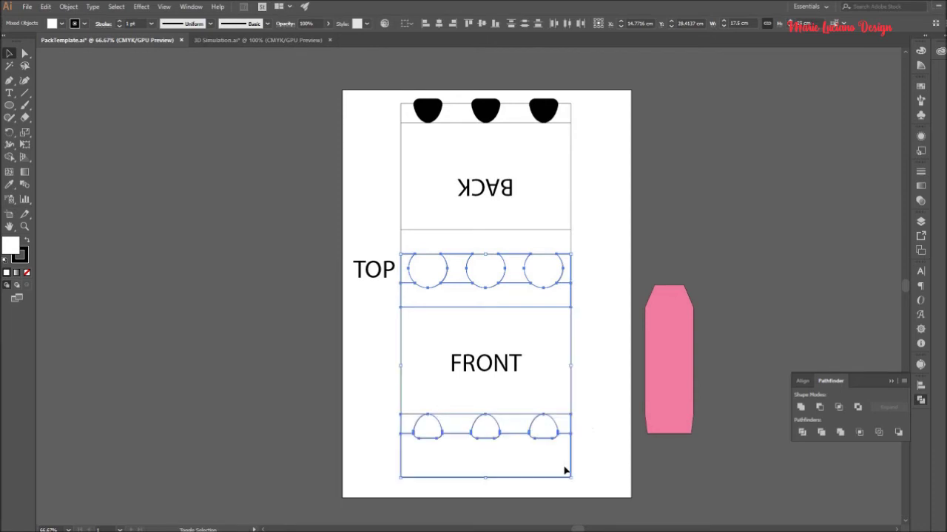
{"action": "left_click", "coordinate": [612, 462]}
Paste the template strips into the 3D Simulation document beside the box.
{"action": "left_click", "coordinate": [241, 41]}
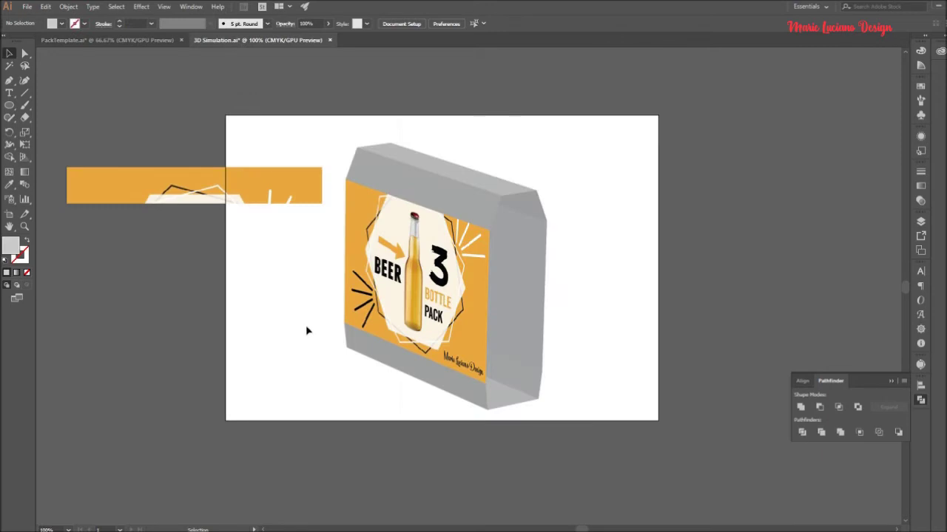
{"action": "key", "text": "a"}
{"action": "key", "text": "ctrl+v"}
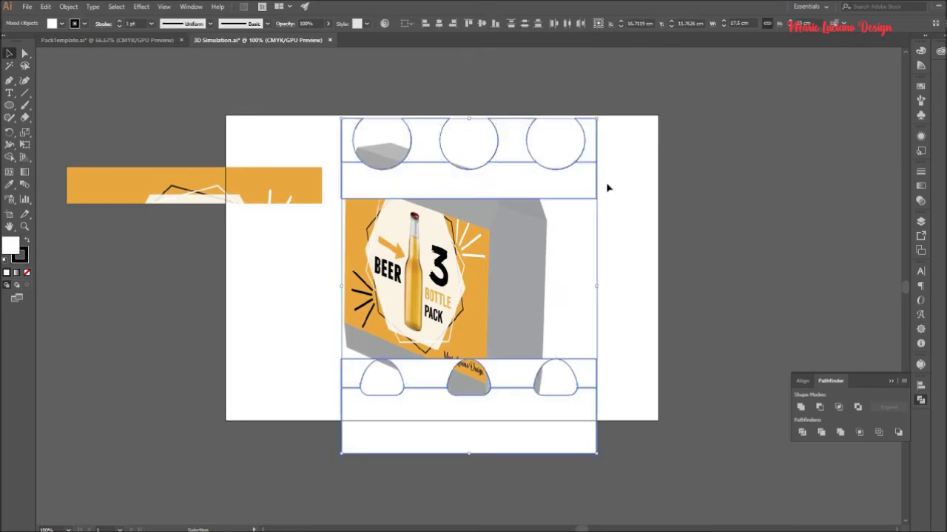
{"action": "left_click_drag", "start_coordinate": [592, 189], "coordinate": [298, 201]}
Place the strip rectangle over the orange artwork with black fill and no stroke.
{"action": "left_click", "coordinate": [282, 327]}
{"action": "left_click_drag", "start_coordinate": [288, 140], "coordinate": [285, 215]}
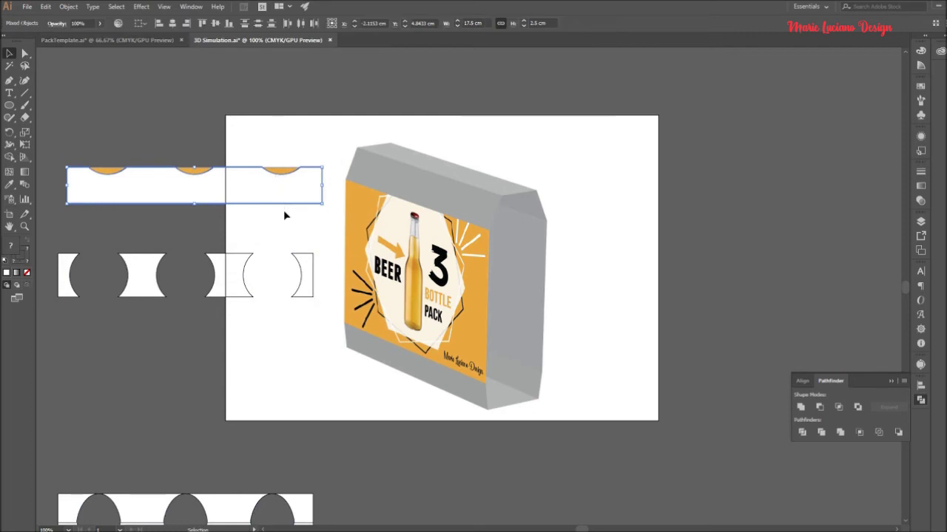
{"action": "left_click", "coordinate": [215, 25]}
{"action": "left_click", "coordinate": [239, 178]}
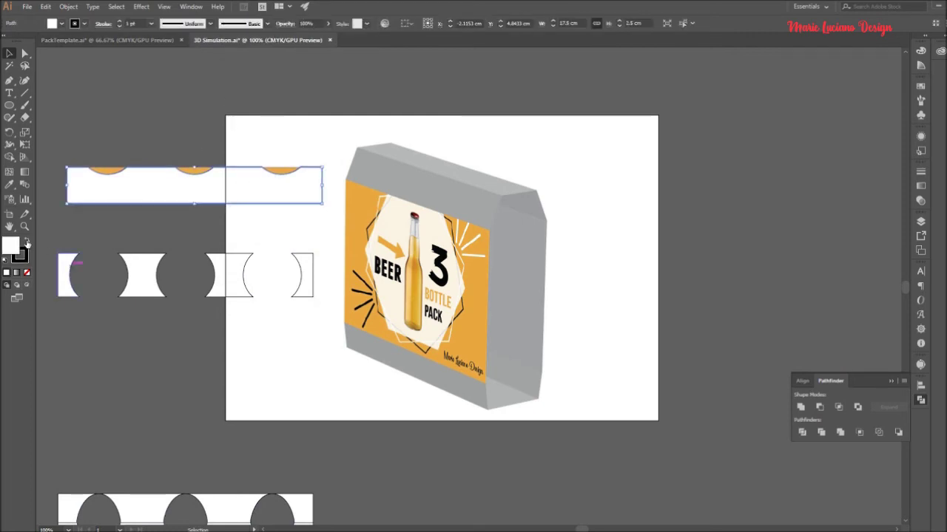
{"action": "left_click", "coordinate": [28, 272]}
{"action": "key", "text": "shift+x"}
{"action": "key", "text": "ctrl+shift+a"}
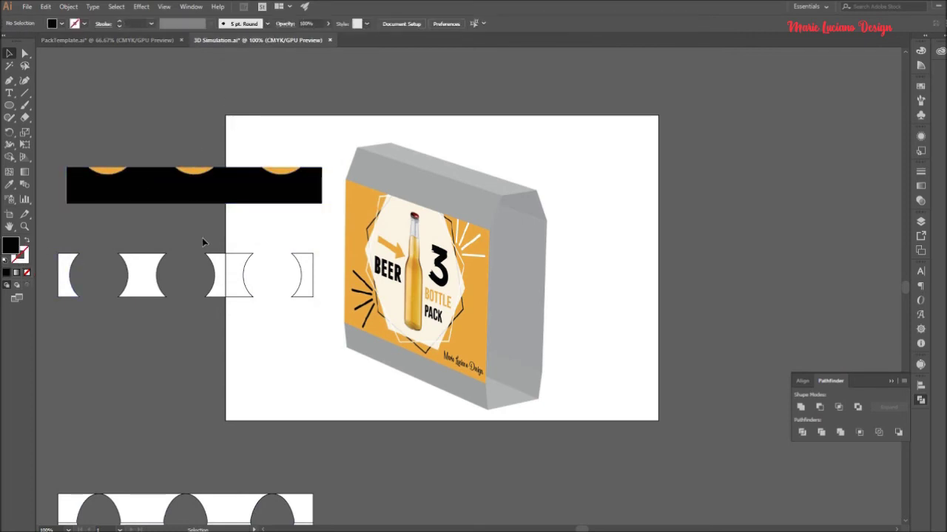
Clip the orange artwork to the black strip with Ctrl+7.
{"action": "left_click_drag", "start_coordinate": [167, 126], "coordinate": [190, 218]}
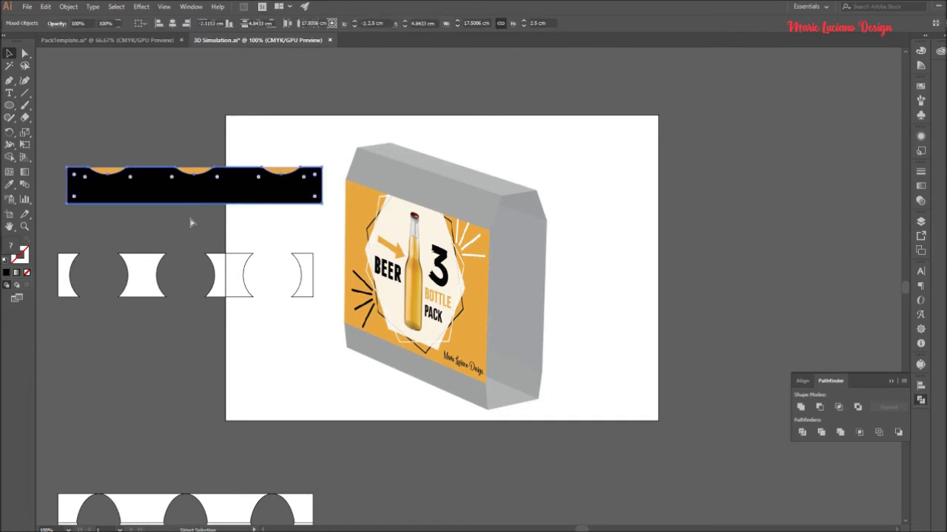
{"action": "key", "text": "ctrl+7"}
{"action": "left_click", "coordinate": [180, 127]}
{"action": "left_click", "coordinate": [209, 196]}
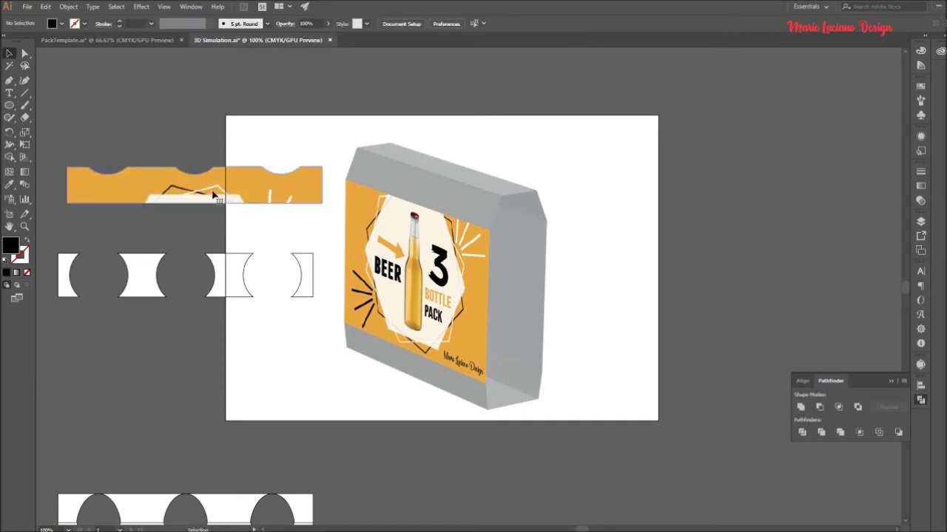
{"action": "left_click_drag", "start_coordinate": [240, 262], "coordinate": [241, 444]}
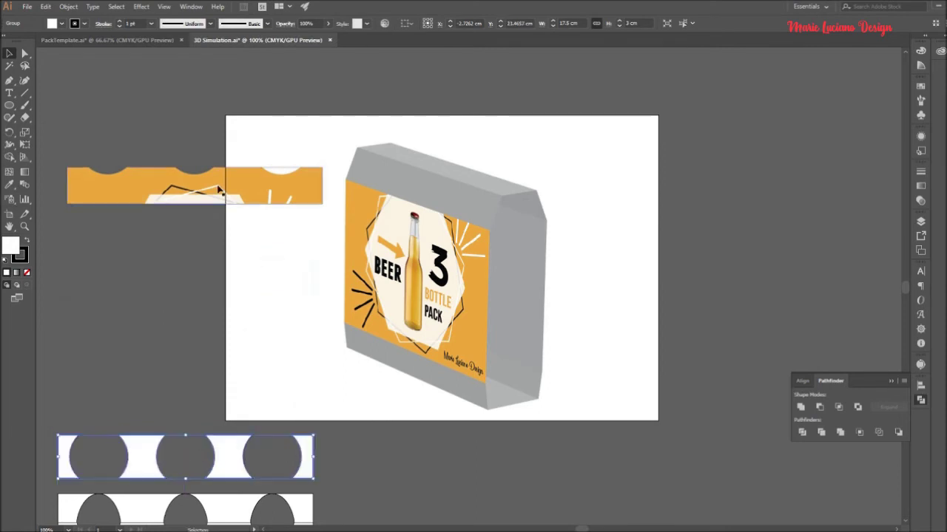
{"action": "left_click", "coordinate": [200, 185]}
Save the clipped strip as a Graphic symbol named Front02, then select the box's front path.
{"action": "left_click", "coordinate": [919, 137]}
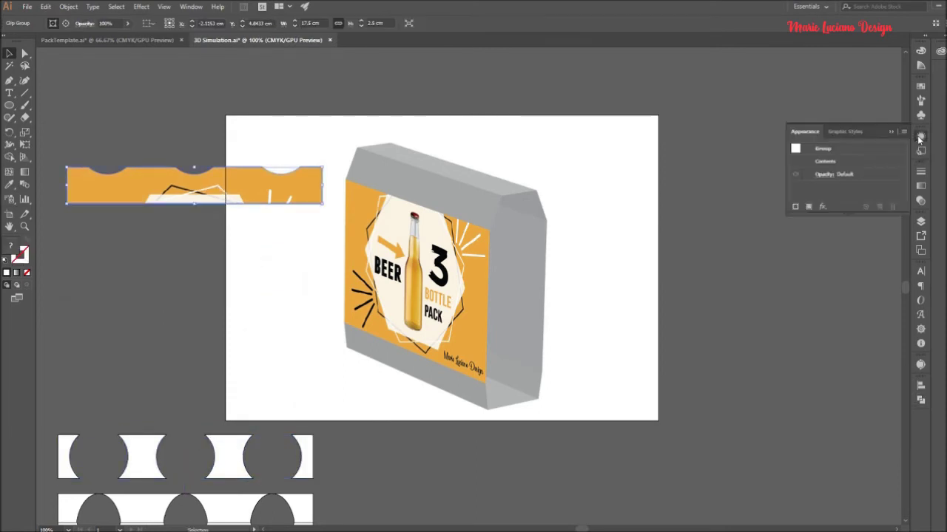
{"action": "left_click", "coordinate": [921, 116]}
{"action": "left_click", "coordinate": [877, 142]}
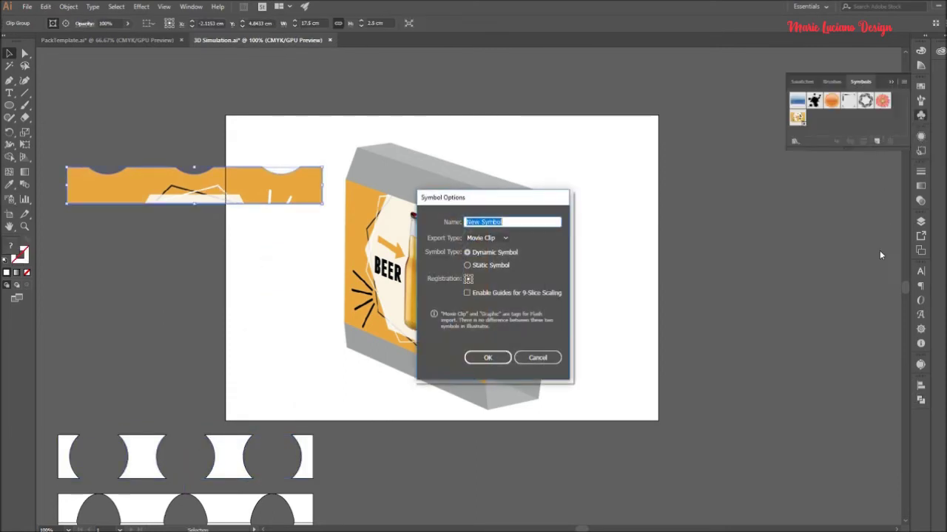
{"action": "type", "text": "Fi"}
{"action": "left_click", "coordinate": [522, 238]}
{"action": "left_click", "coordinate": [494, 256]}
{"action": "left_click", "coordinate": [488, 357]}
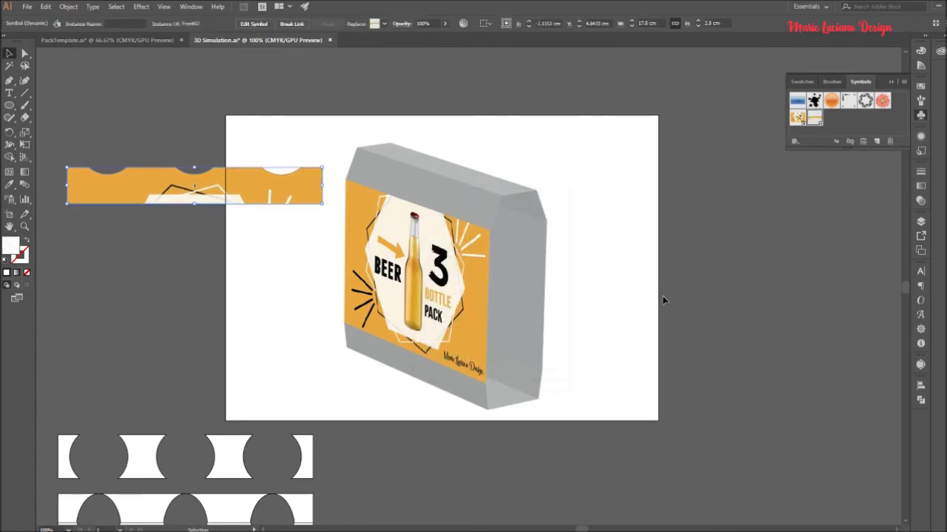
{"action": "left_click", "coordinate": [442, 281]}
Map Front02 onto surface 7 of 8 of the box, rotated upright.
{"action": "left_click", "coordinate": [920, 138]}
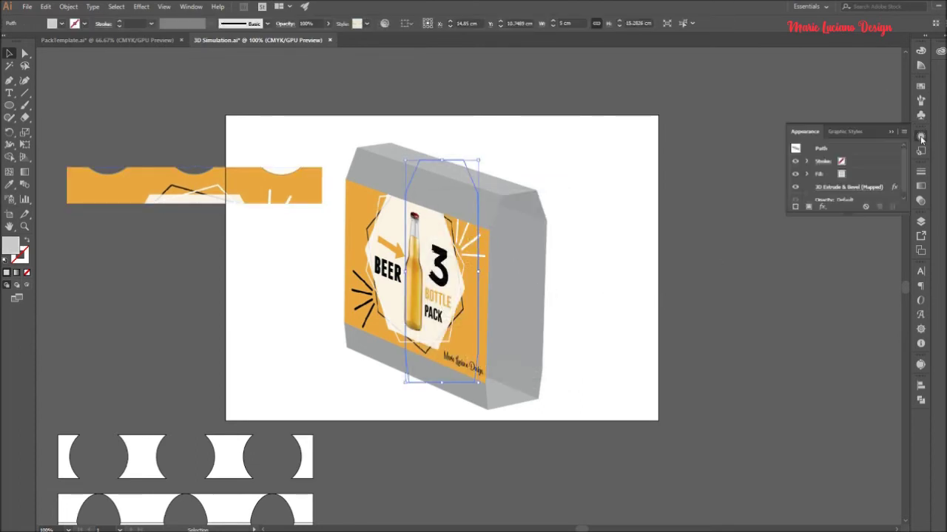
{"action": "left_click", "coordinate": [841, 188]}
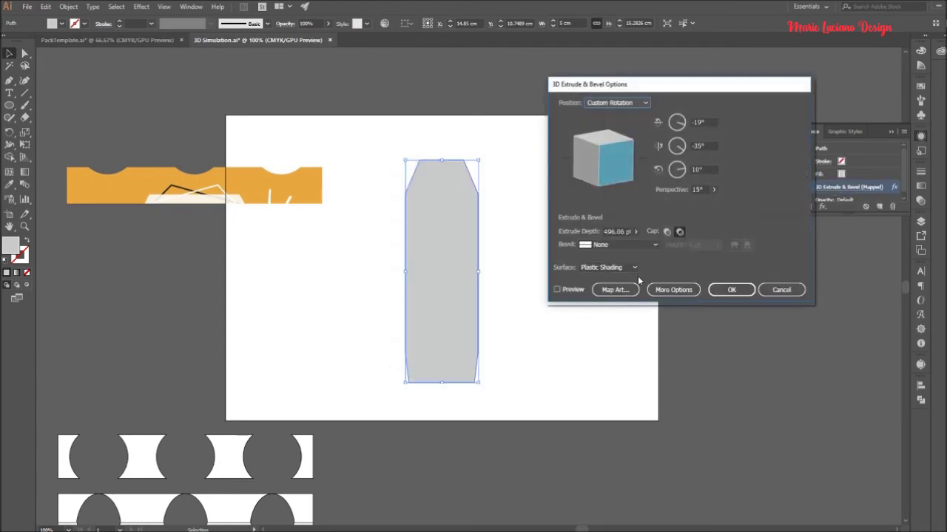
{"action": "left_click", "coordinate": [558, 289]}
{"action": "left_click", "coordinate": [615, 290]}
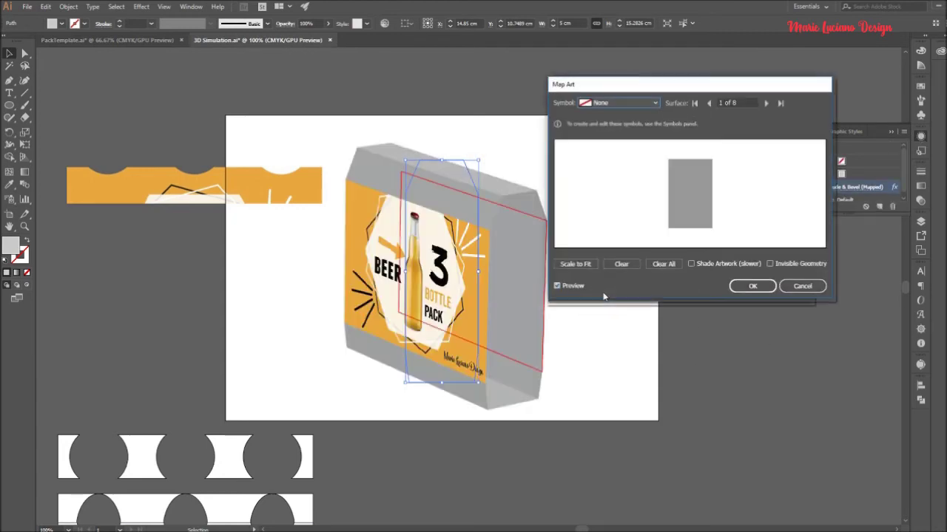
{"action": "left_click", "coordinate": [765, 103]}
{"action": "left_click", "coordinate": [708, 104]}
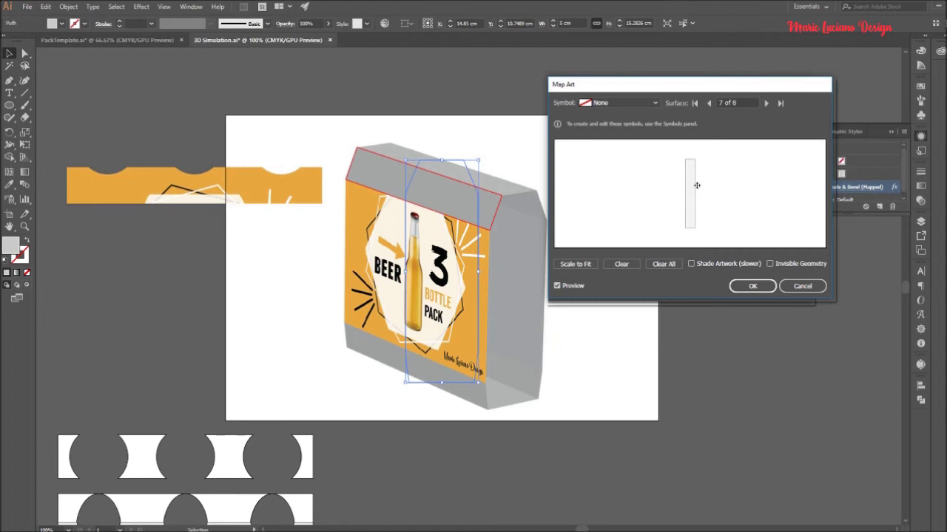
{"action": "left_click", "coordinate": [635, 103]}
{"action": "left_click", "coordinate": [626, 205]}
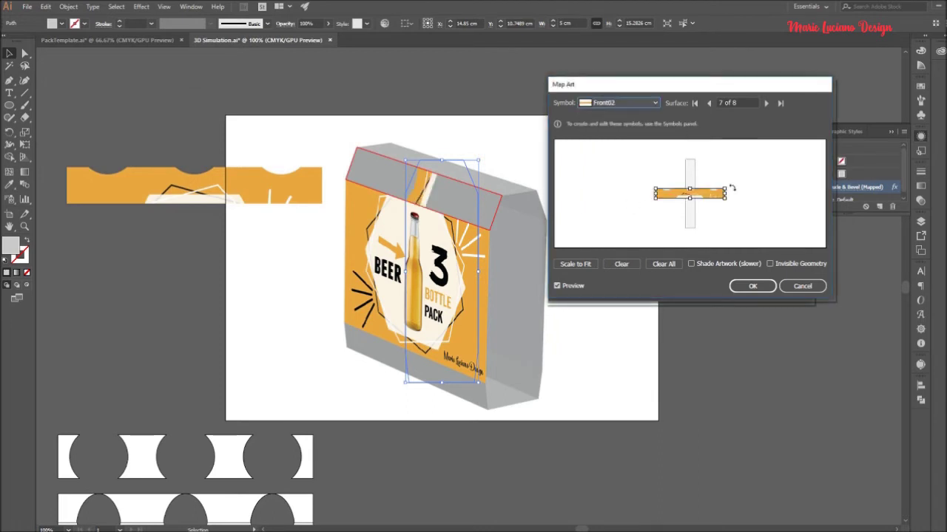
{"action": "left_click_drag", "start_coordinate": [727, 184], "coordinate": [723, 236]}
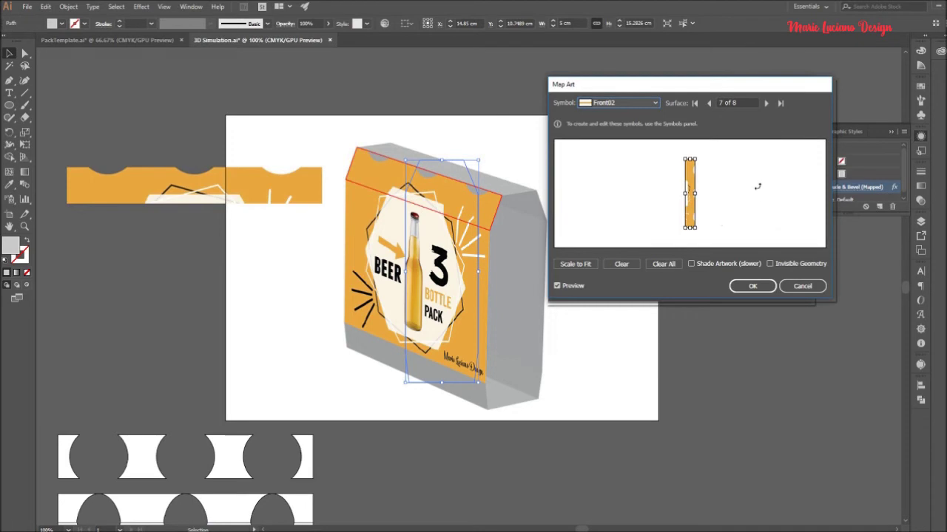
Confirm the mapping and 3D settings, then deselect and inspect the box.
{"action": "left_click", "coordinate": [752, 286]}
{"action": "left_click", "coordinate": [733, 288]}
{"action": "left_click", "coordinate": [570, 312]}
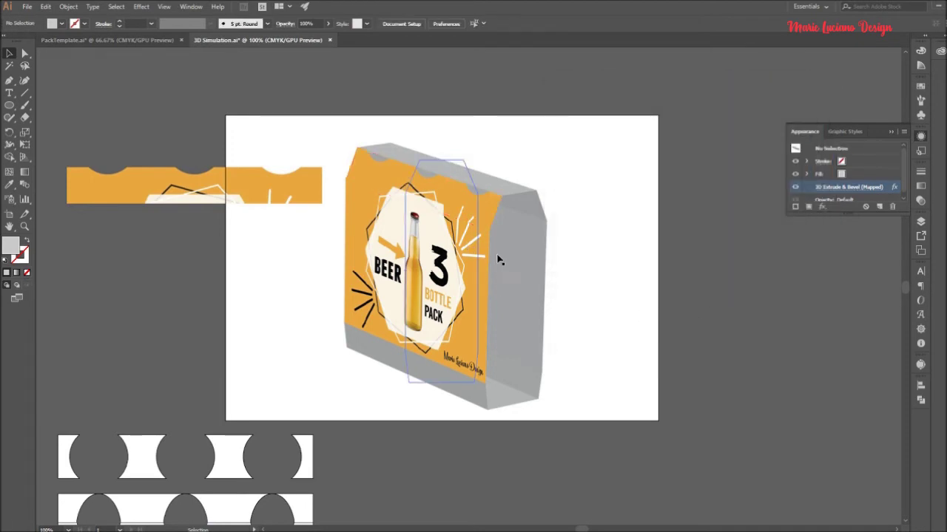
{"action": "scroll", "coordinate": [510, 224], "scroll_direction": "up", "scroll_amount": 2}
{"action": "scroll", "coordinate": [594, 259], "scroll_direction": "down", "scroll_amount": 3}
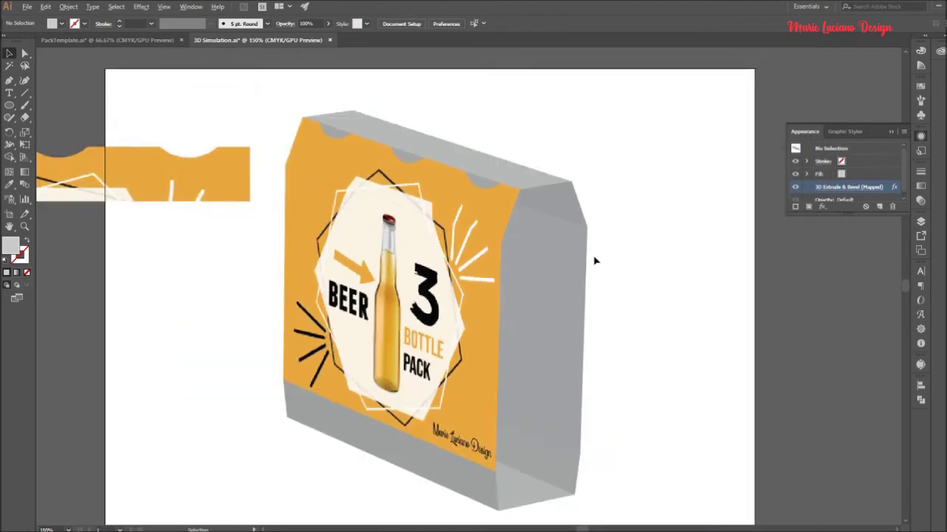
{"action": "scroll", "coordinate": [621, 286], "scroll_direction": "down", "scroll_amount": 1}
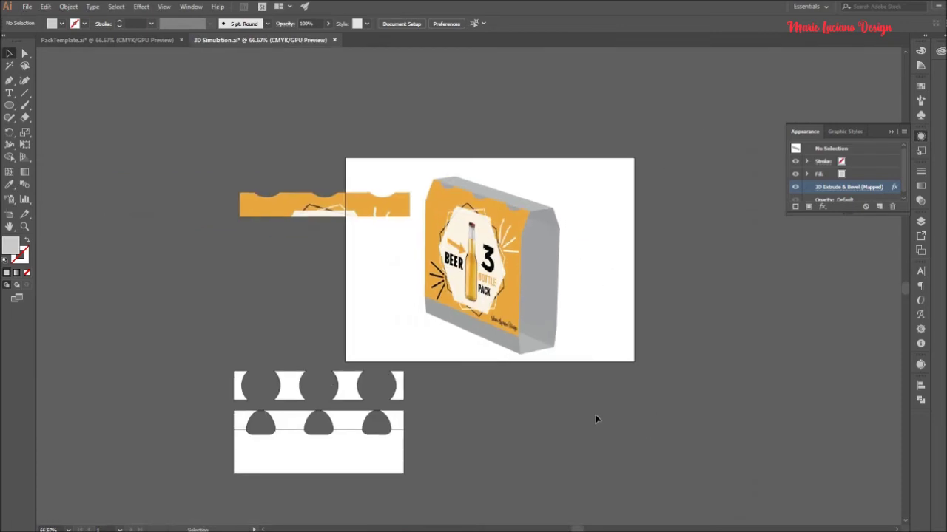
Stack the circle-cutout and arch strips and color both with the front art's orange.
{"action": "left_click", "coordinate": [346, 395]}
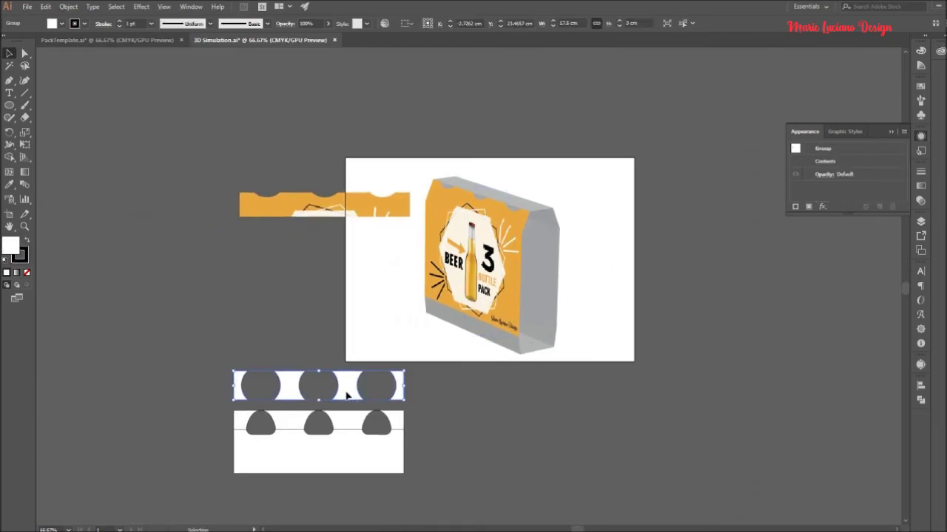
{"action": "left_click_drag", "start_coordinate": [347, 395], "coordinate": [344, 347]}
{"action": "left_click_drag", "start_coordinate": [355, 431], "coordinate": [355, 405]}
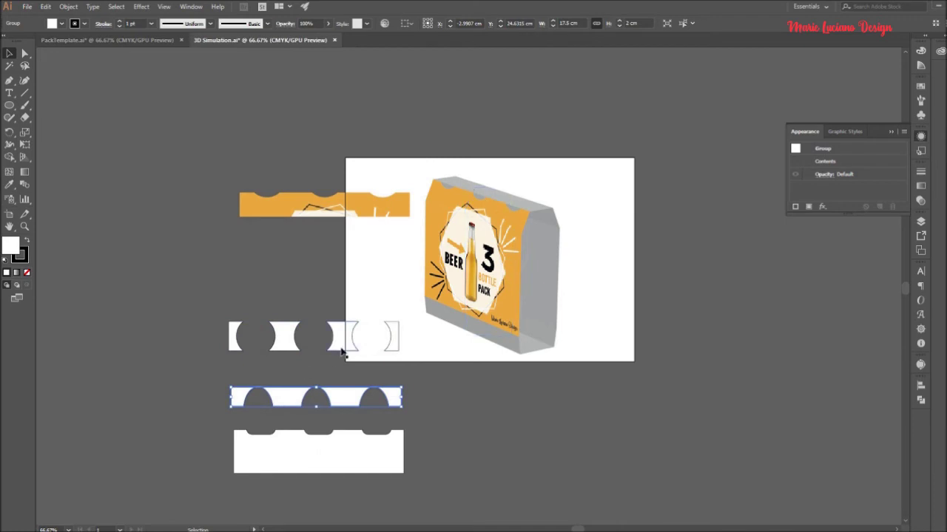
{"action": "left_click", "coordinate": [285, 336], "text": "shift"}
{"action": "key", "text": "i"}
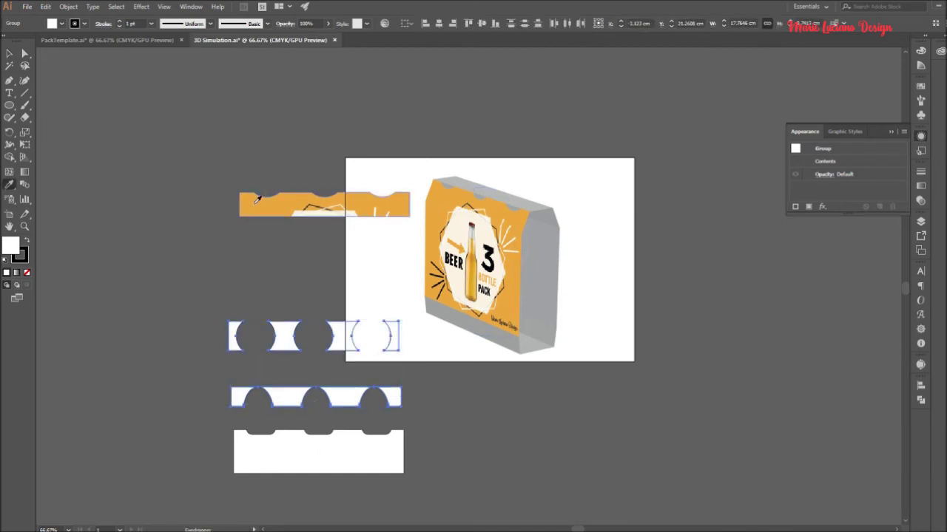
{"action": "left_click", "coordinate": [258, 198]}
{"action": "key", "text": "v"}
{"action": "left_click", "coordinate": [213, 285]}
Save the arch strip as a Graphic symbol named Front03.
{"action": "left_click", "coordinate": [351, 336]}
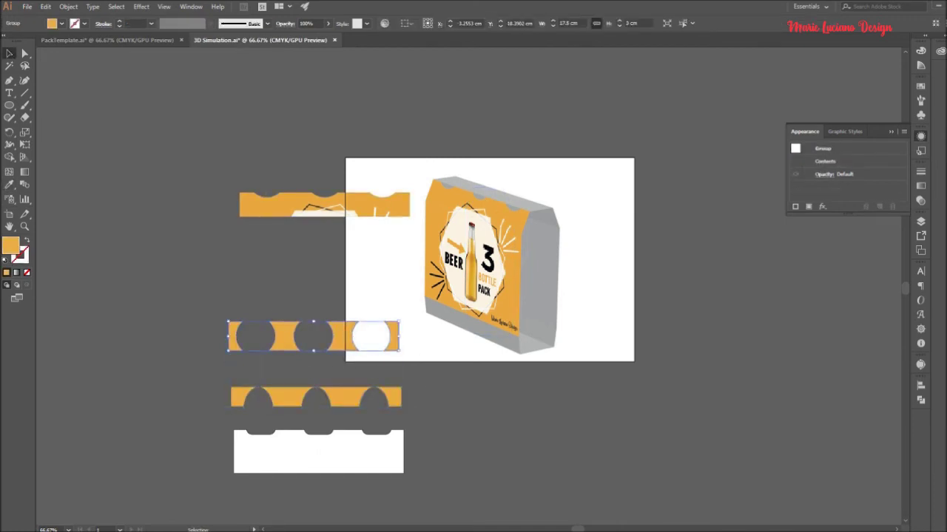
{"action": "left_click", "coordinate": [351, 403]}
{"action": "left_click", "coordinate": [921, 115]}
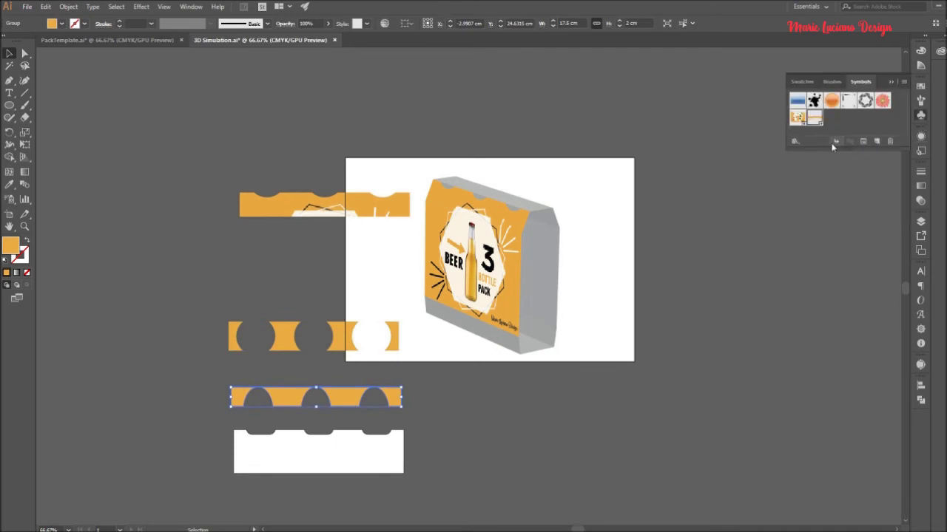
{"action": "left_click", "coordinate": [877, 140]}
{"action": "type", "text": "Front03"}
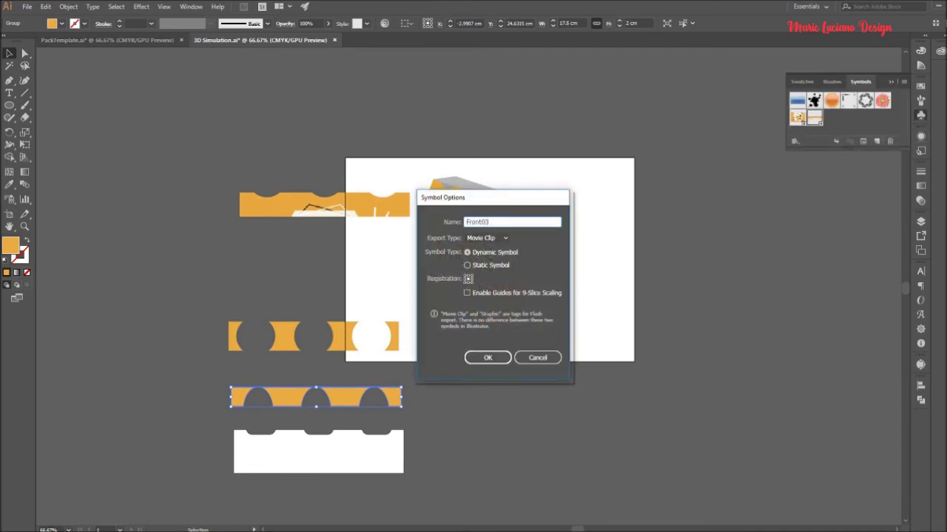
{"action": "key", "text": "Tab"}
{"action": "key", "text": "Down"}
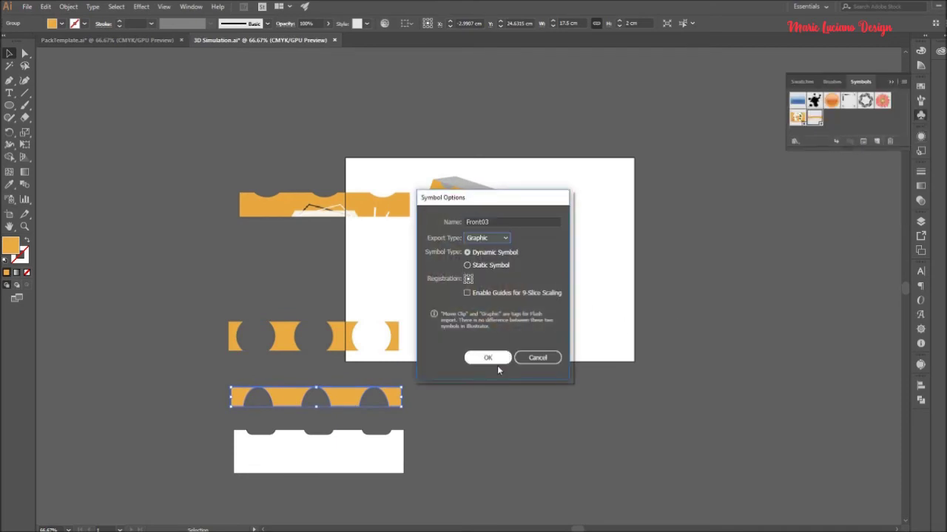
{"action": "left_click", "coordinate": [487, 357]}
Save the circle-cutout strip as a Graphic symbol named Top.
{"action": "left_click", "coordinate": [506, 395]}
{"action": "left_click", "coordinate": [385, 344]}
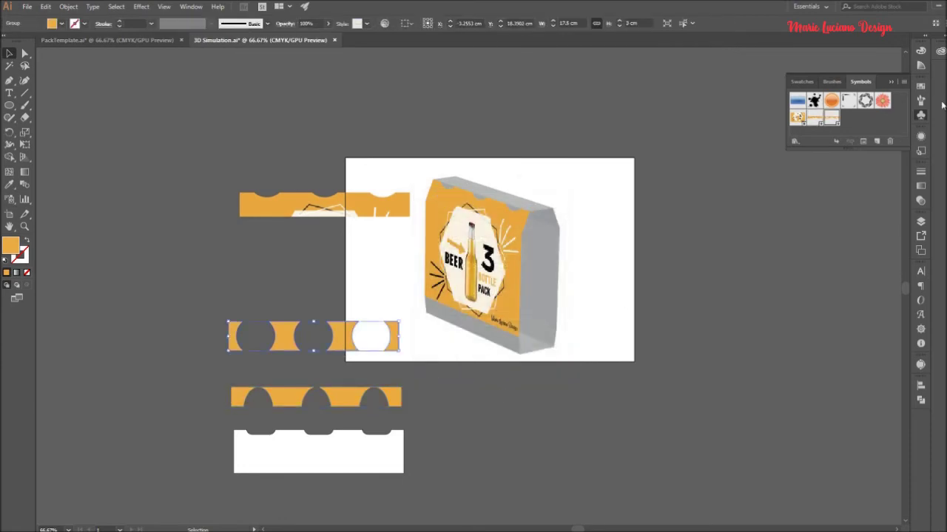
{"action": "left_click", "coordinate": [876, 140]}
{"action": "type", "text": "Top"}
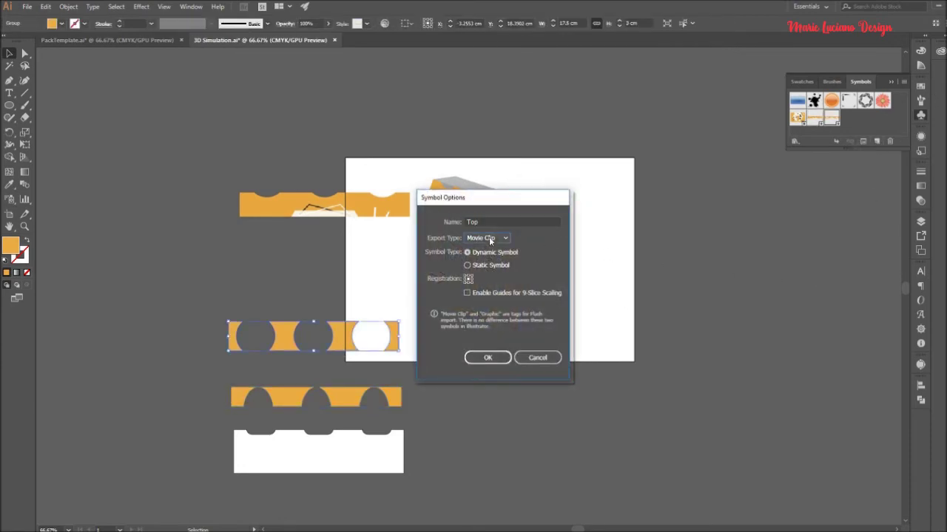
{"action": "left_click", "coordinate": [487, 238]}
{"action": "left_click", "coordinate": [488, 261]}
{"action": "left_click", "coordinate": [488, 357]}
Delete the white bottom strip and old orange front strip, then move both orange strips up-left.
{"action": "left_click", "coordinate": [508, 409]}
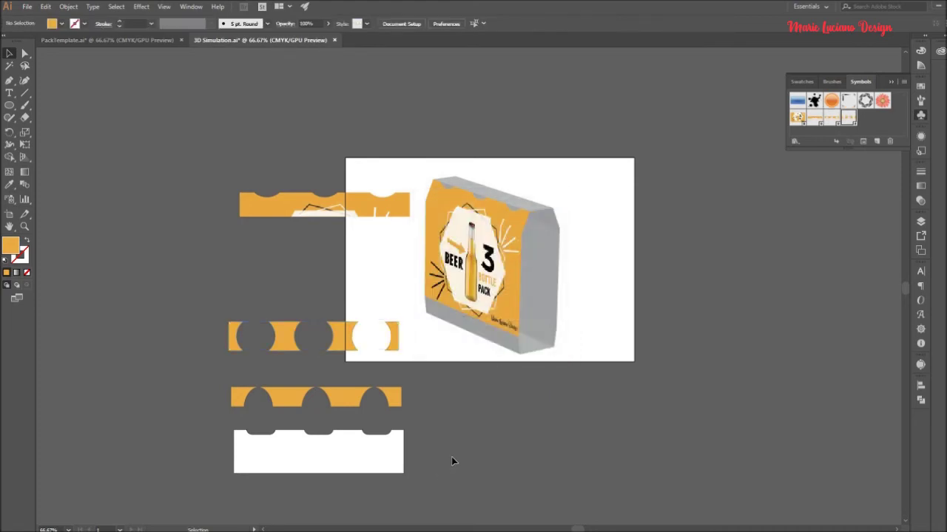
{"action": "left_click", "coordinate": [368, 456]}
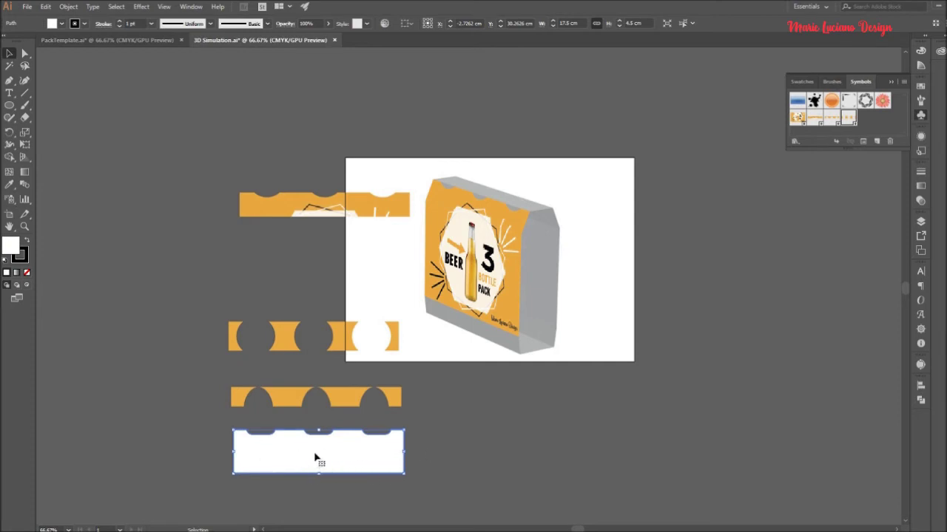
{"action": "key", "text": "Delete"}
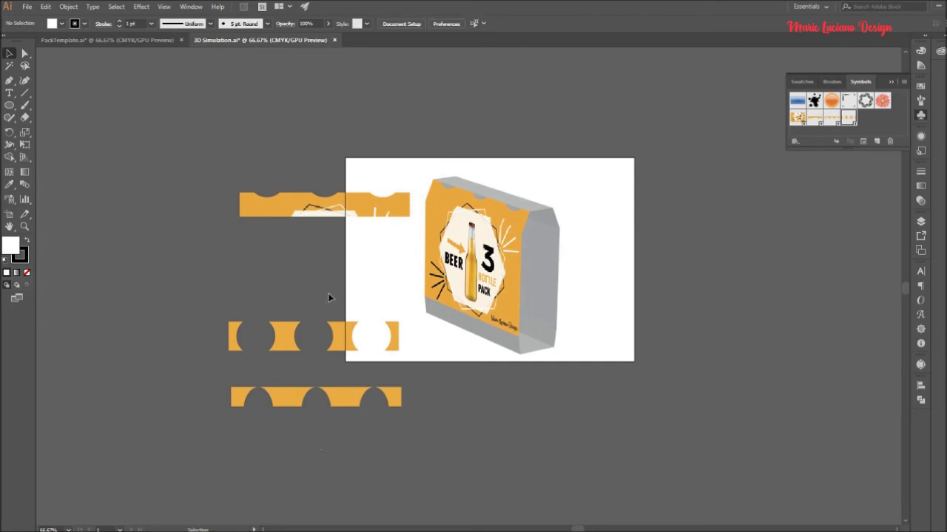
{"action": "left_click", "coordinate": [501, 247]}
{"action": "left_click_drag", "start_coordinate": [328, 206], "coordinate": [275, 207]}
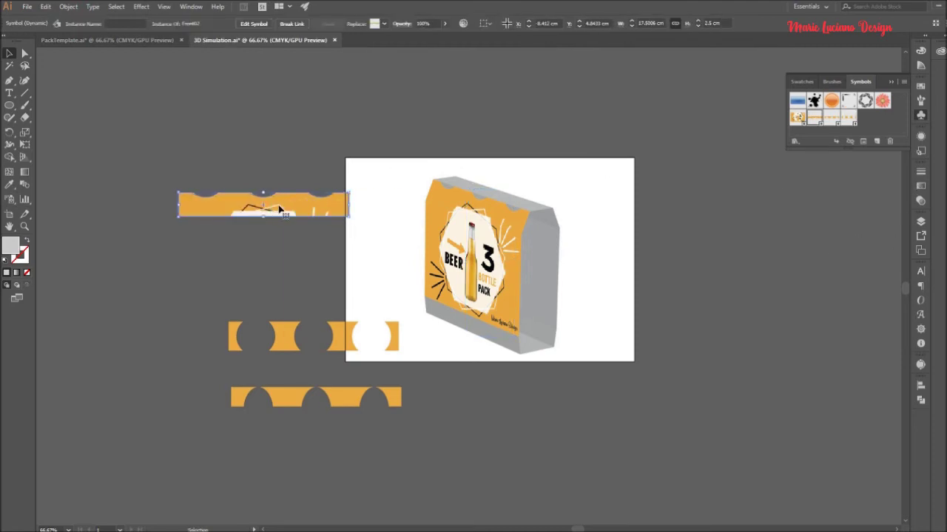
{"action": "key", "text": "Delete"}
{"action": "left_click_drag", "start_coordinate": [403, 315], "coordinate": [208, 258]}
{"action": "left_click", "coordinate": [229, 332]}
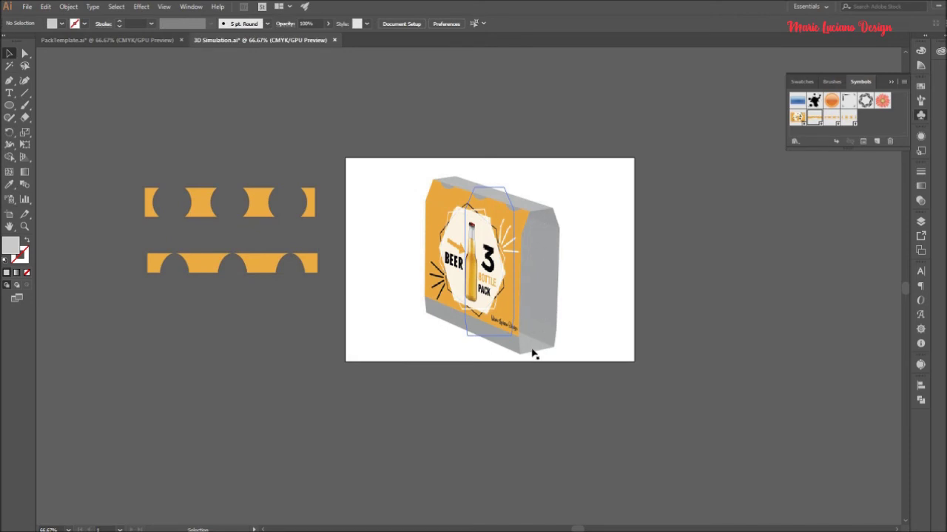
In PackTemplate.ai, copy the dome row down onto the bottom flap and select the rectangle below it.
{"action": "left_click", "coordinate": [70, 38]}
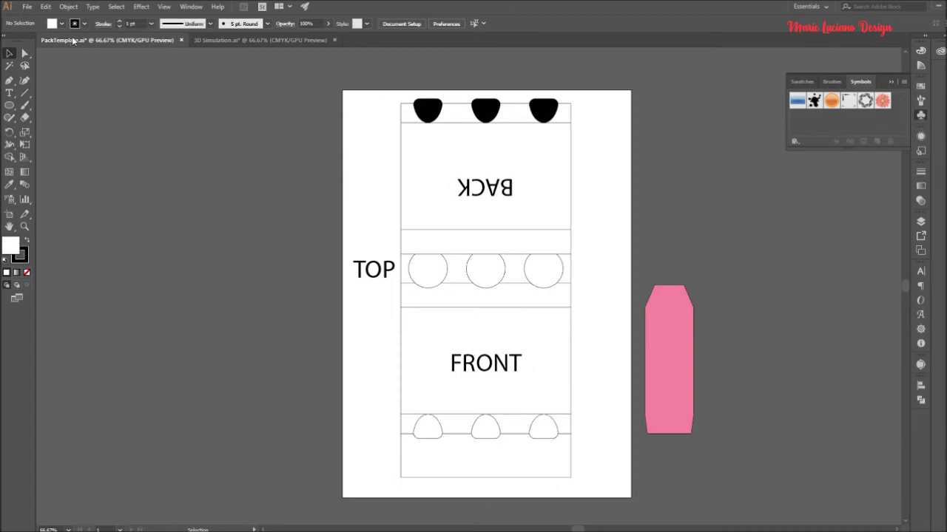
{"action": "left_click_drag", "start_coordinate": [451, 117], "coordinate": [480, 477]}
{"action": "scroll", "coordinate": [451, 492], "scroll_direction": "up", "scroll_amount": 4}
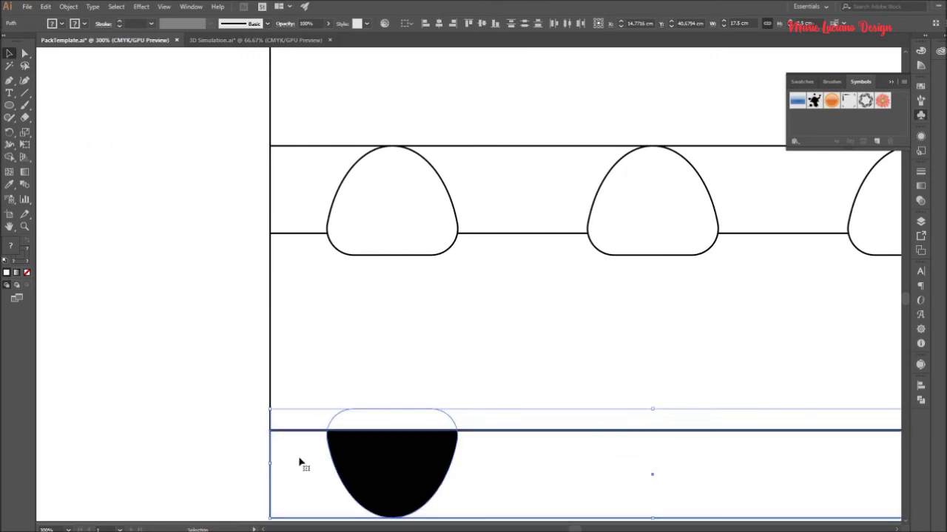
{"action": "scroll", "coordinate": [276, 446], "scroll_direction": "up", "scroll_amount": 2}
{"action": "left_click", "coordinate": [338, 441]}
{"action": "scroll", "coordinate": [432, 440], "scroll_direction": "down", "scroll_amount": 3}
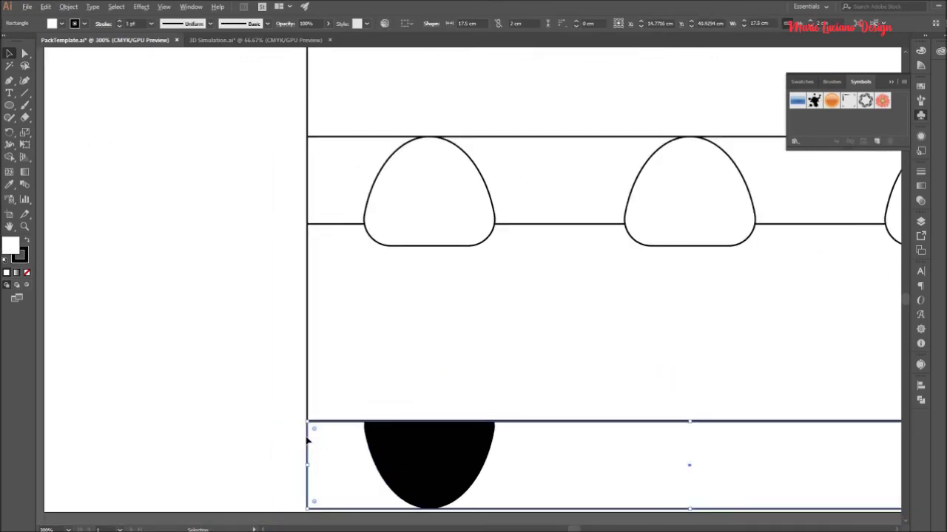
{"action": "left_click_drag", "start_coordinate": [281, 442], "coordinate": [827, 482]}
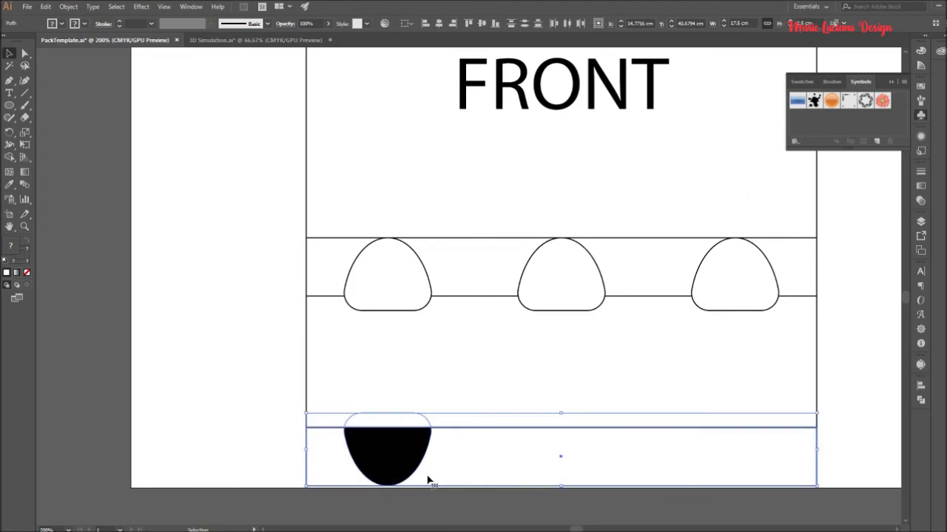
{"action": "left_click", "coordinate": [395, 469]}
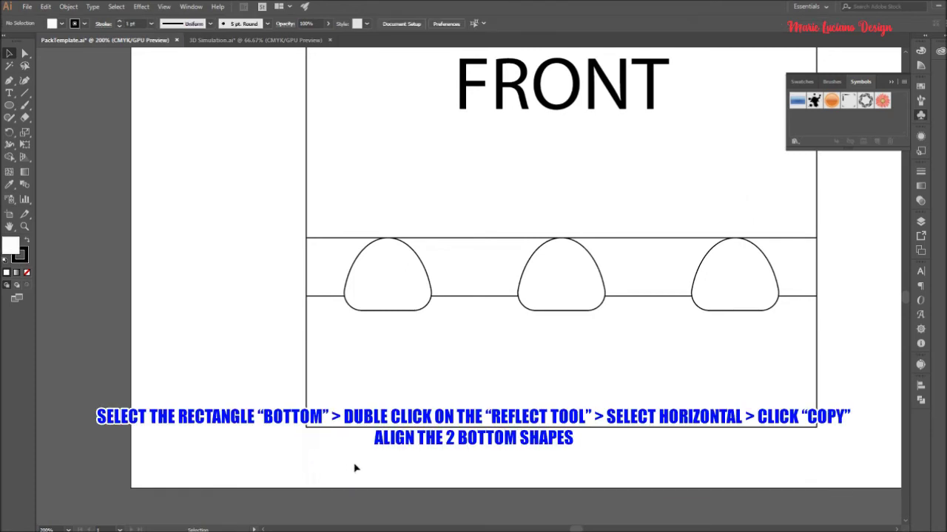
{"action": "left_click", "coordinate": [366, 392]}
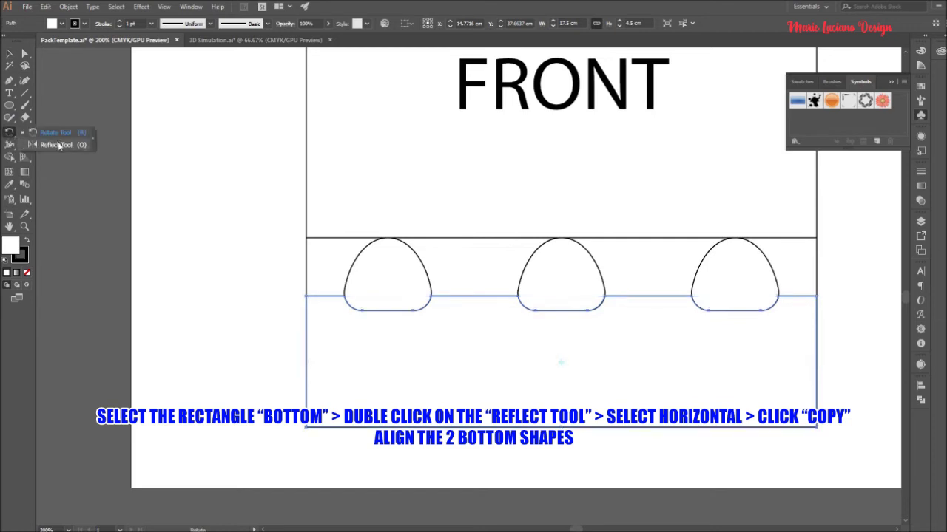
Make a horizontally reflected copy of the rectangle and pull its top edge down.
{"action": "double_click", "coordinate": [9, 134]}
{"action": "left_click", "coordinate": [439, 335]}
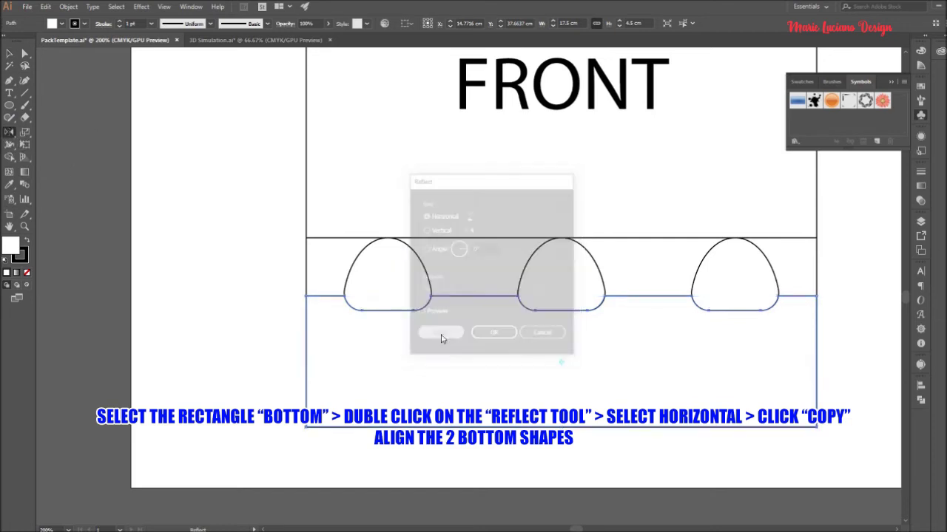
{"action": "left_click", "coordinate": [24, 53]}
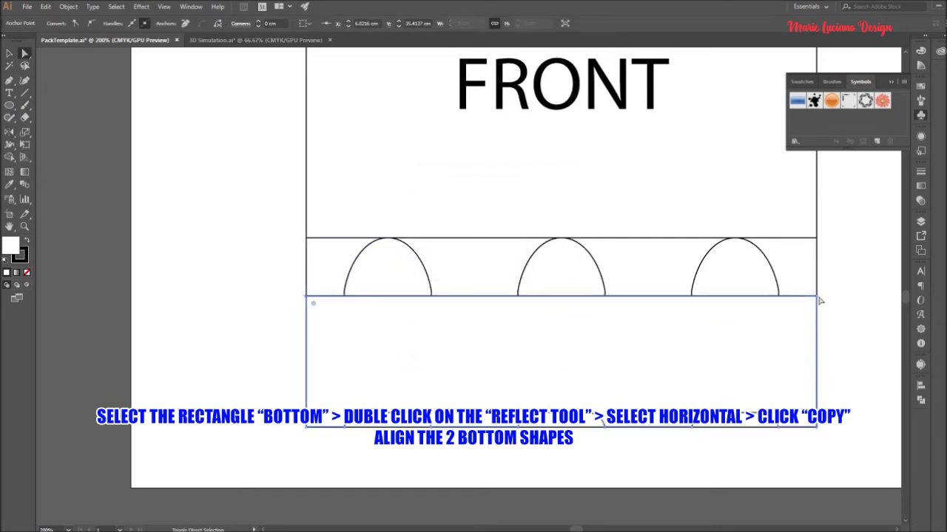
{"action": "left_click_drag", "start_coordinate": [816, 296], "coordinate": [818, 338]}
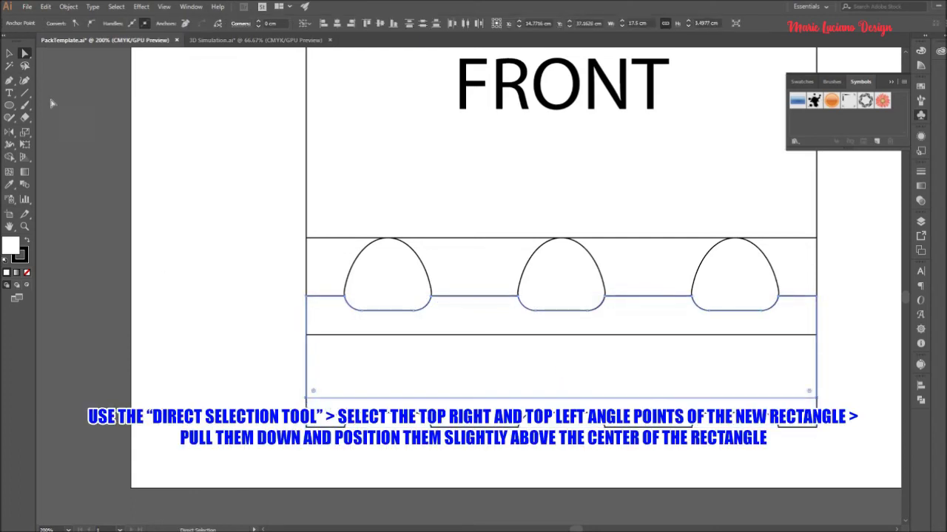
{"action": "key", "text": "v"}
{"action": "left_click", "coordinate": [288, 327]}
{"action": "left_click_drag", "start_coordinate": [288, 353], "coordinate": [377, 390]}
Delete the extra anchor points on the bottom flap's left and right sides.
{"action": "left_click", "coordinate": [921, 400]}
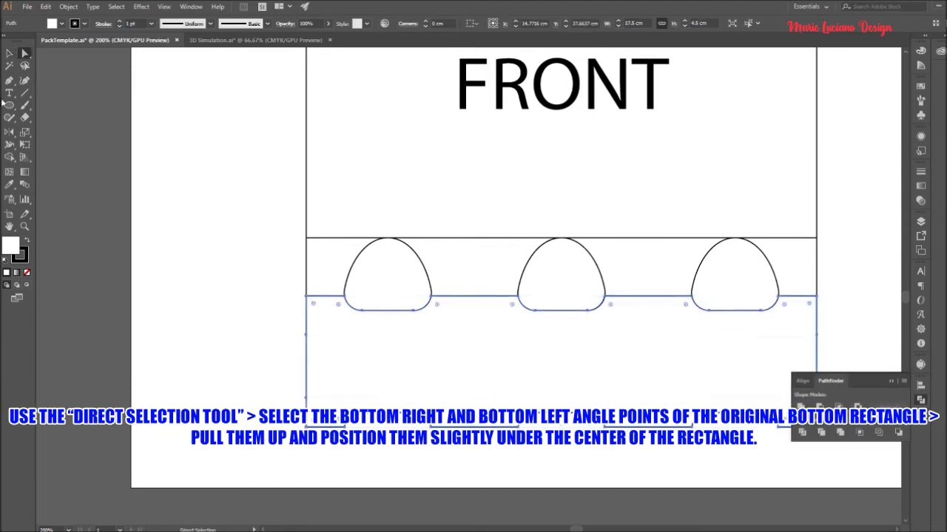
{"action": "left_click_drag", "start_coordinate": [9, 80], "coordinate": [67, 106]}
{"action": "left_click", "coordinate": [306, 334]}
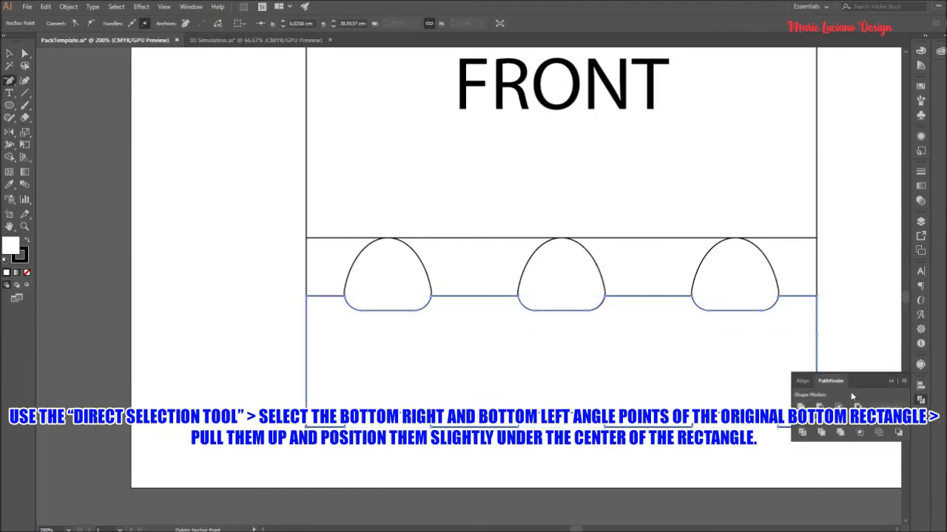
{"action": "left_click", "coordinate": [816, 334]}
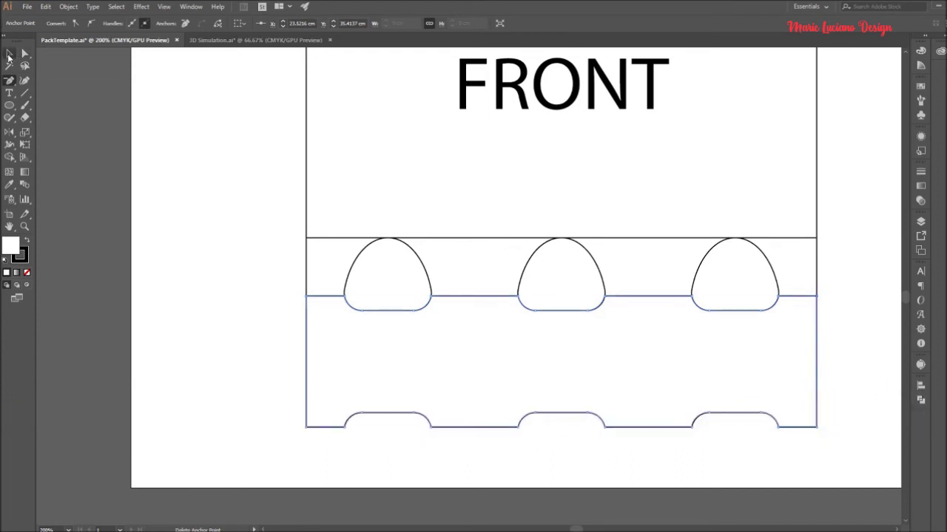
{"action": "left_click", "coordinate": [203, 209]}
{"action": "scroll", "coordinate": [267, 246], "scroll_direction": "down", "scroll_amount": 3}
{"action": "scroll", "coordinate": [526, 316], "scroll_direction": "up", "scroll_amount": 3}
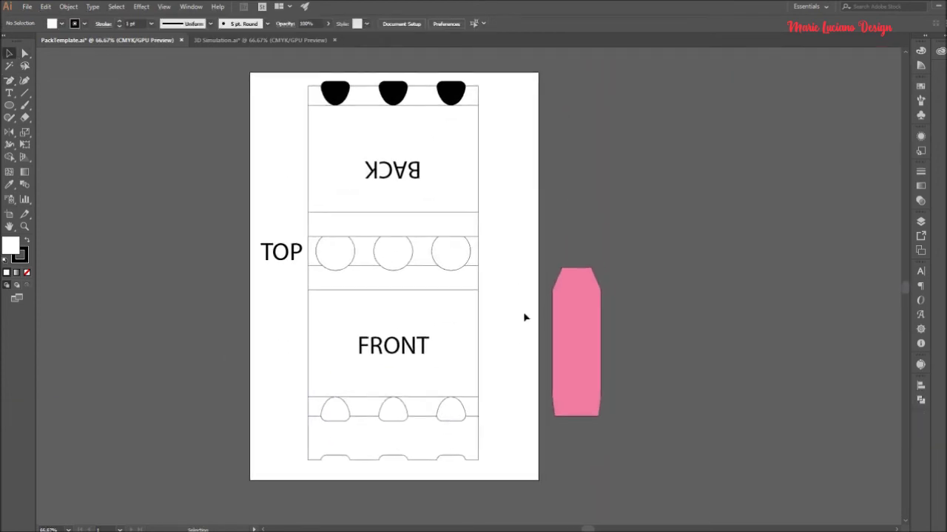
Copy the template paths into 3D Simulation.ai and place them beside the 3D mockup.
{"action": "left_click_drag", "start_coordinate": [485, 275], "coordinate": [476, 461]}
{"action": "key", "text": "ctrl+shift+a"}
{"action": "left_click", "coordinate": [260, 40]}
{"action": "key", "text": "ctrl+v"}
{"action": "left_click_drag", "start_coordinate": [531, 243], "coordinate": [810, 282]}
Move the kraft paper texture pieces into 3D Simulation.ai and close Paper Texture.ai.
{"action": "left_click", "coordinate": [707, 269]}
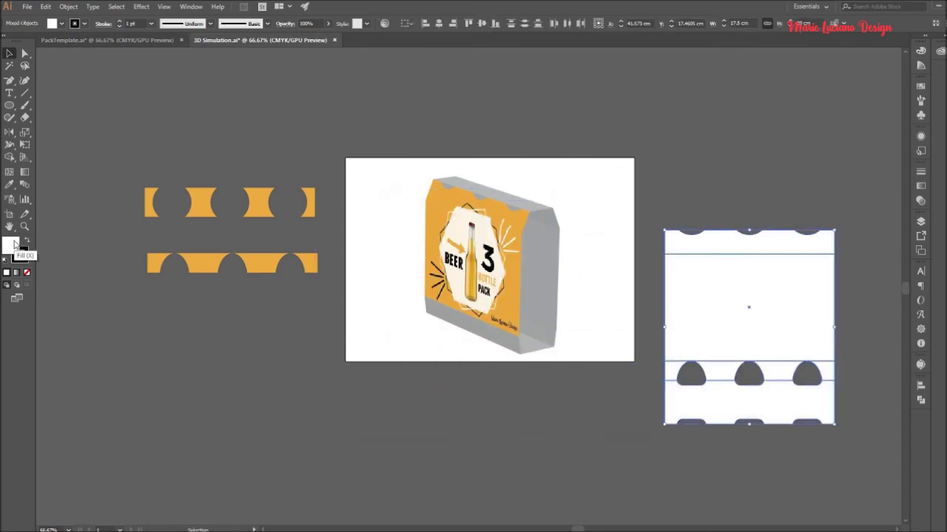
{"action": "left_click", "coordinate": [26, 273]}
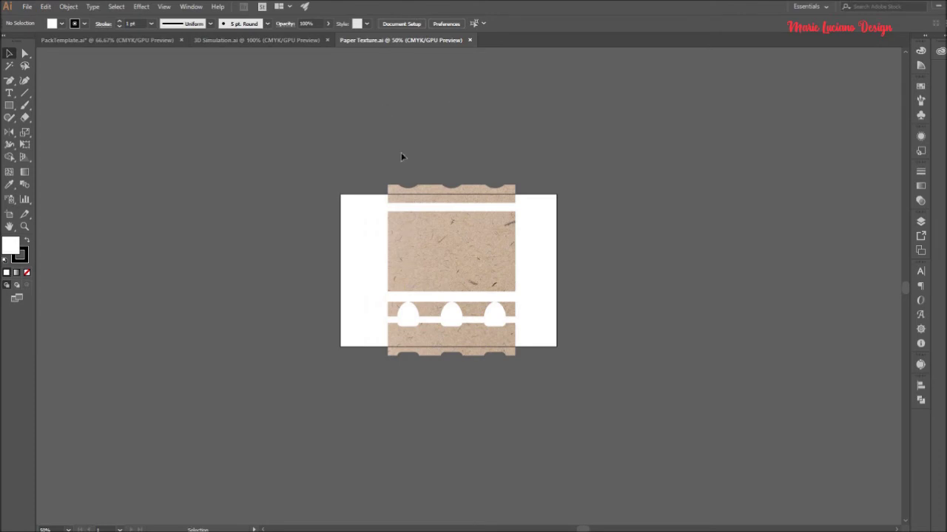
{"action": "left_click", "coordinate": [479, 272]}
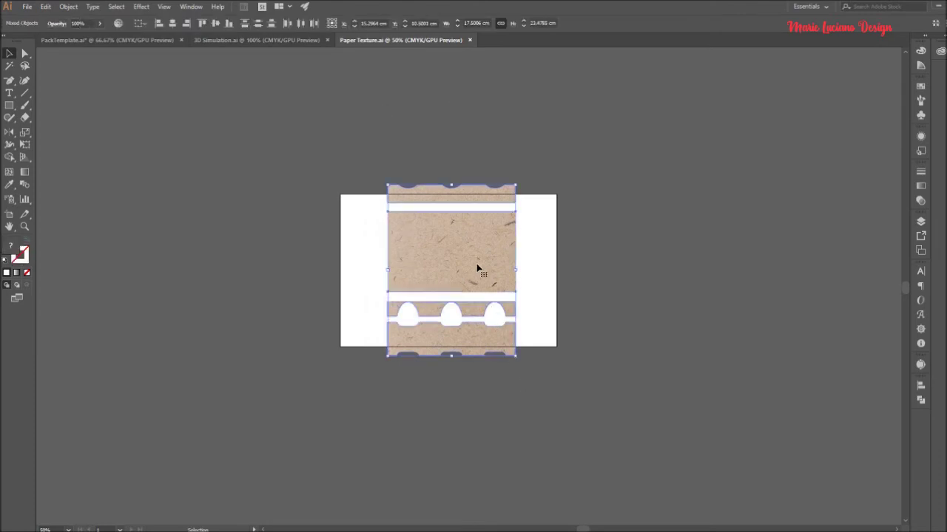
{"action": "left_click_drag", "start_coordinate": [479, 273], "coordinate": [247, 270]}
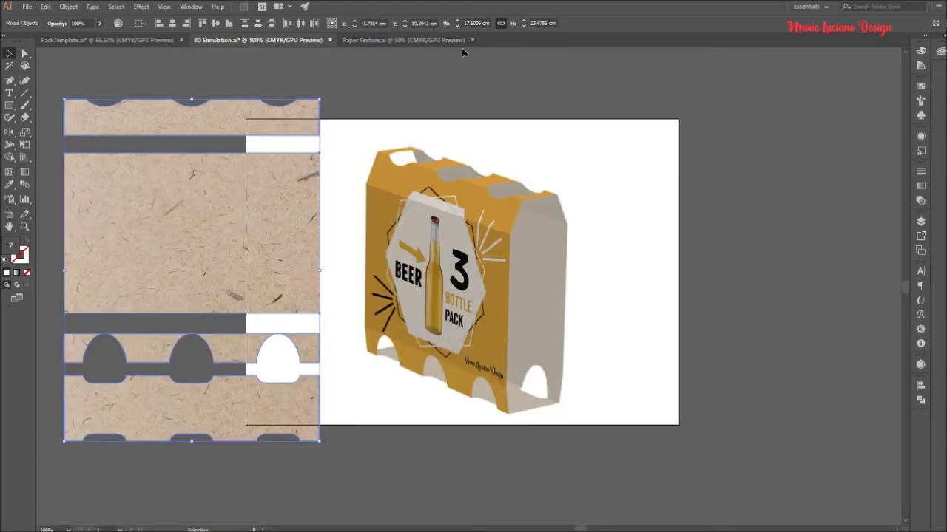
{"action": "left_click", "coordinate": [474, 40]}
{"action": "left_click", "coordinate": [466, 82]}
Start a new symbol from the middle paper texture panel.
{"action": "left_click", "coordinate": [313, 232]}
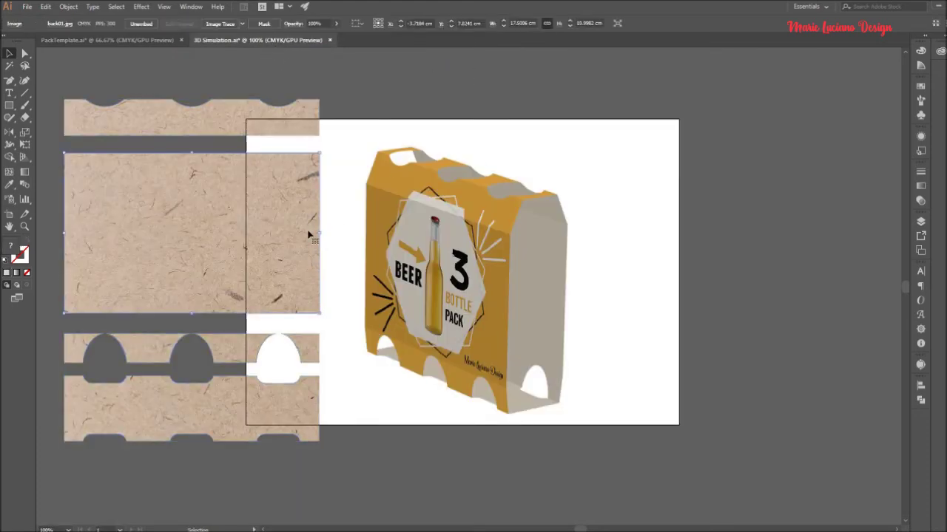
{"action": "left_click", "coordinate": [921, 114]}
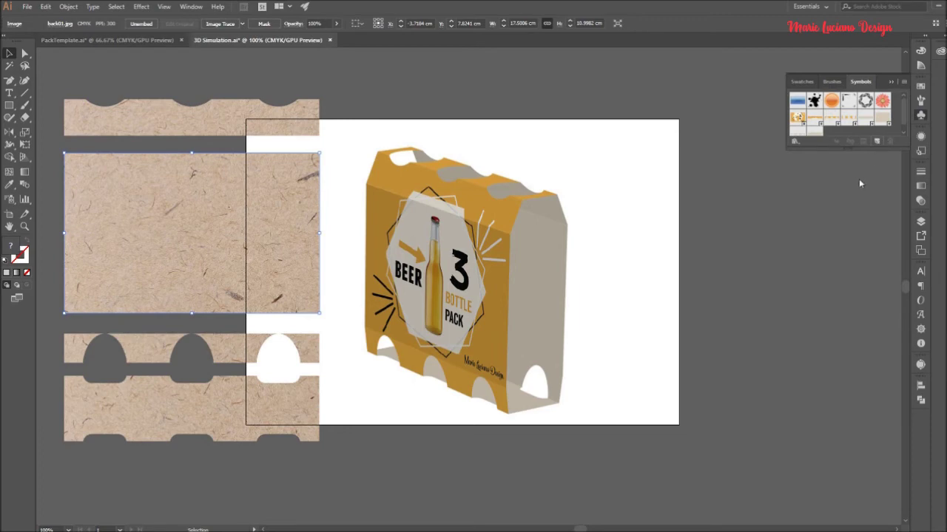
{"action": "left_click", "coordinate": [877, 141]}
{"action": "type", "text": "Fi"}
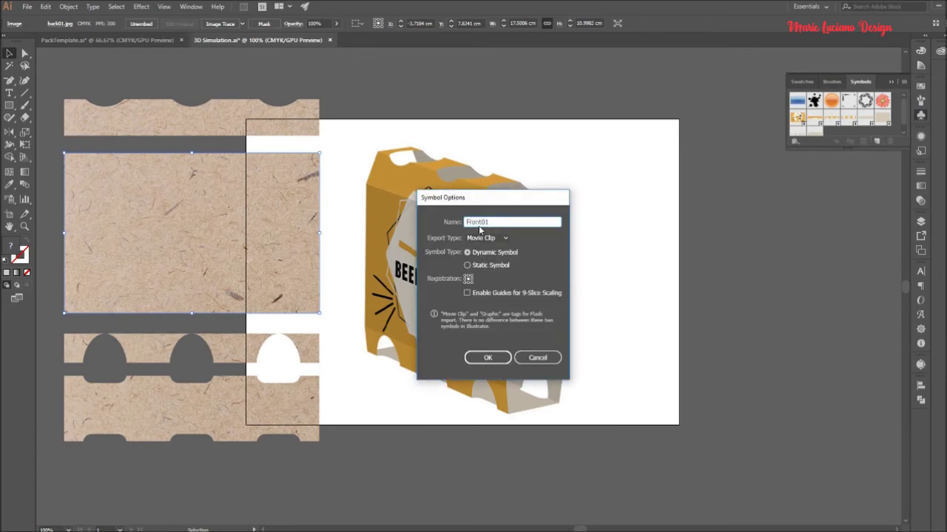
Name the middle paper panel symbol Paper01 with Graphic export type.
{"action": "left_click_drag", "start_coordinate": [481, 221], "coordinate": [463, 221]}
{"action": "type", "text": "Paper"}
{"action": "left_click", "coordinate": [486, 237]}
{"action": "left_click", "coordinate": [496, 264]}
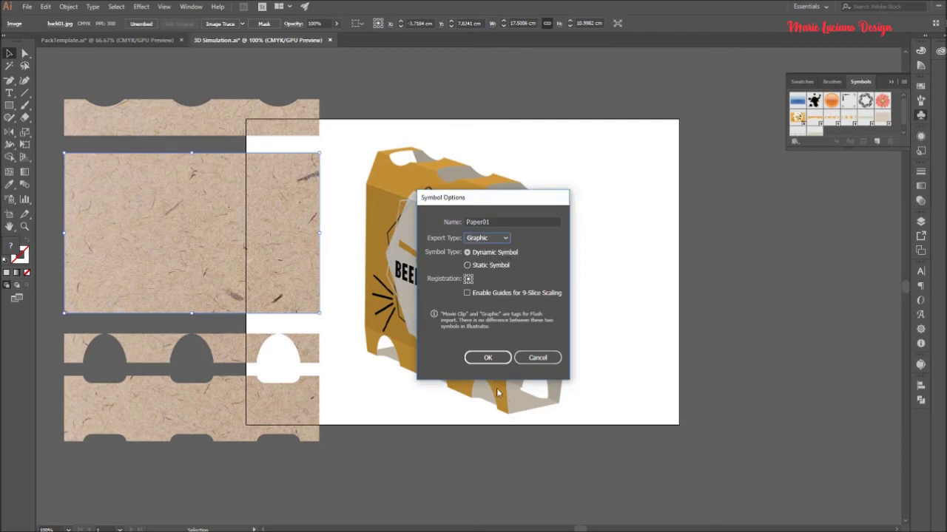
{"action": "left_click", "coordinate": [487, 357]}
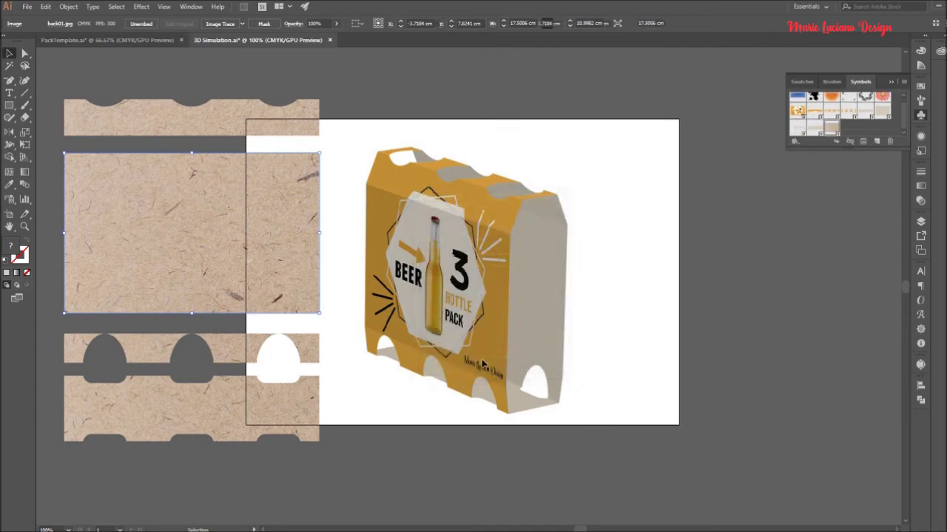
Save the top paper strip and the bottle-hole strip (Paper03) as Graphic symbols.
{"action": "left_click", "coordinate": [292, 113]}
{"action": "left_click", "coordinate": [877, 140]}
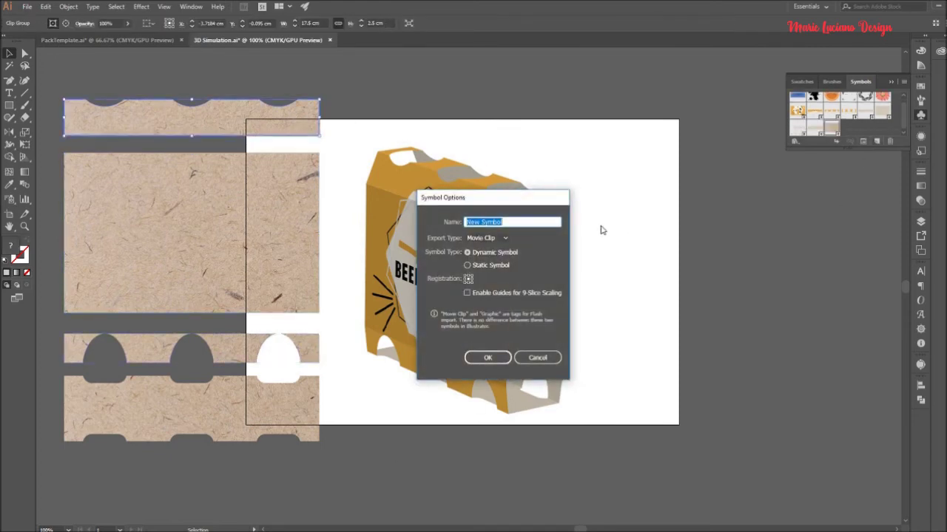
{"action": "type", "text": "Paper02"}
{"action": "left_click", "coordinate": [486, 237]}
{"action": "left_click", "coordinate": [482, 259]}
{"action": "left_click", "coordinate": [487, 358]}
{"action": "left_click", "coordinate": [270, 354]}
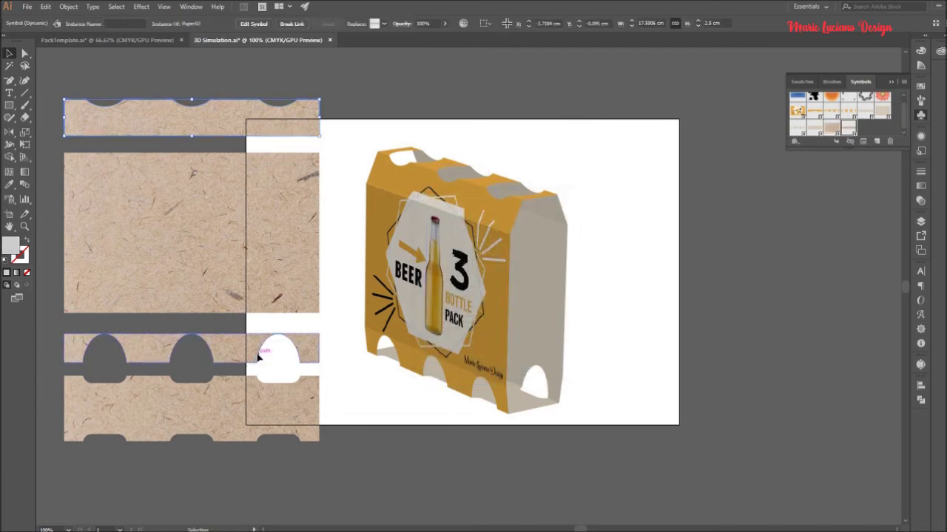
{"action": "left_click", "coordinate": [877, 140]}
{"action": "type", "text": "Paper"}
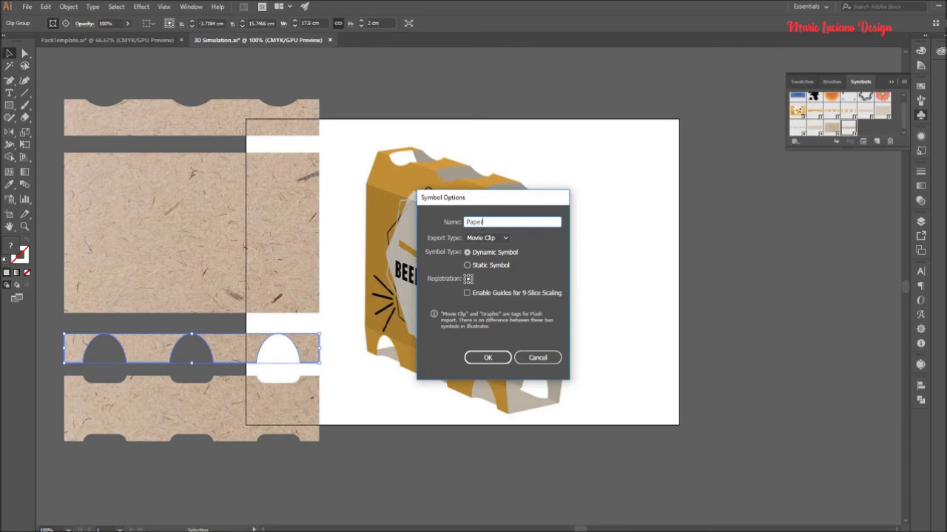
{"action": "type", "text": "03"}
{"action": "left_click", "coordinate": [487, 237]}
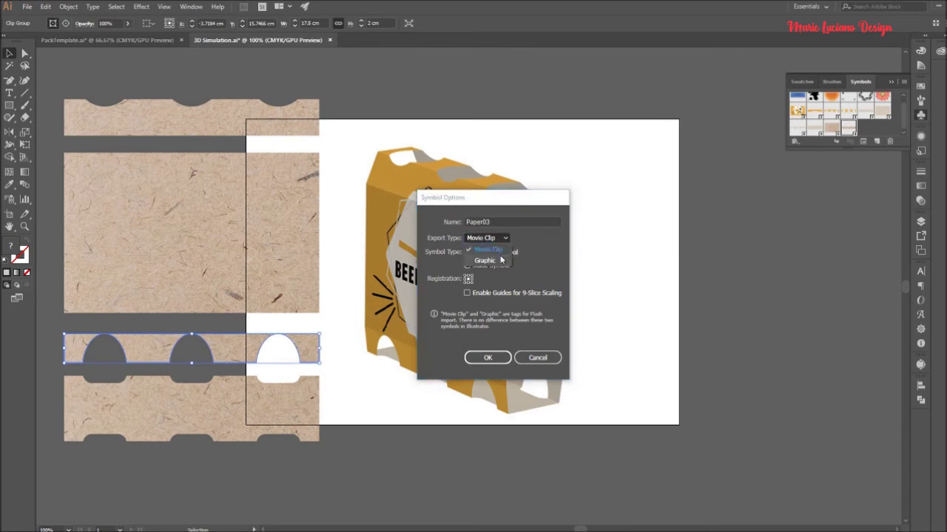
{"action": "left_click", "coordinate": [482, 259]}
{"action": "left_click", "coordinate": [487, 358]}
Save the bottom paper strip as a Graphic symbol named PaperBottom.
{"action": "left_click", "coordinate": [256, 395]}
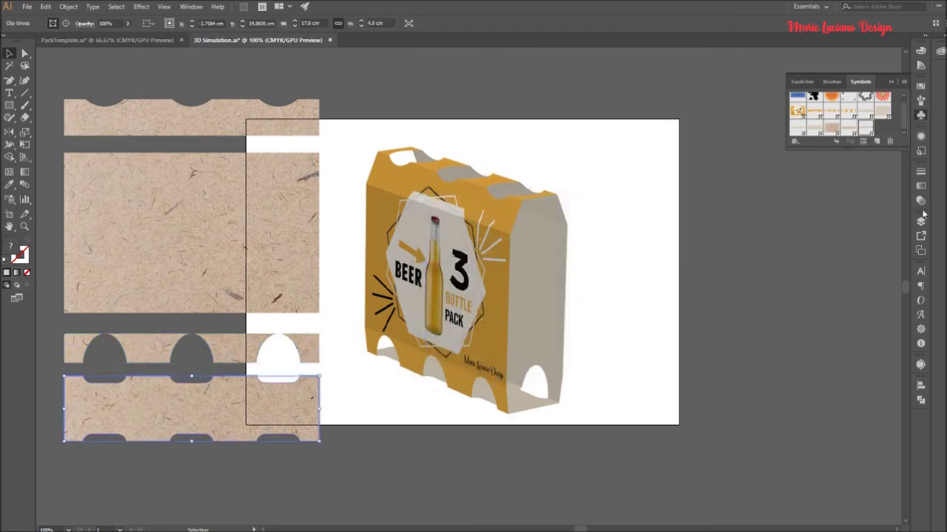
{"action": "key", "text": "F8"}
{"action": "type", "text": "PaperBottom"}
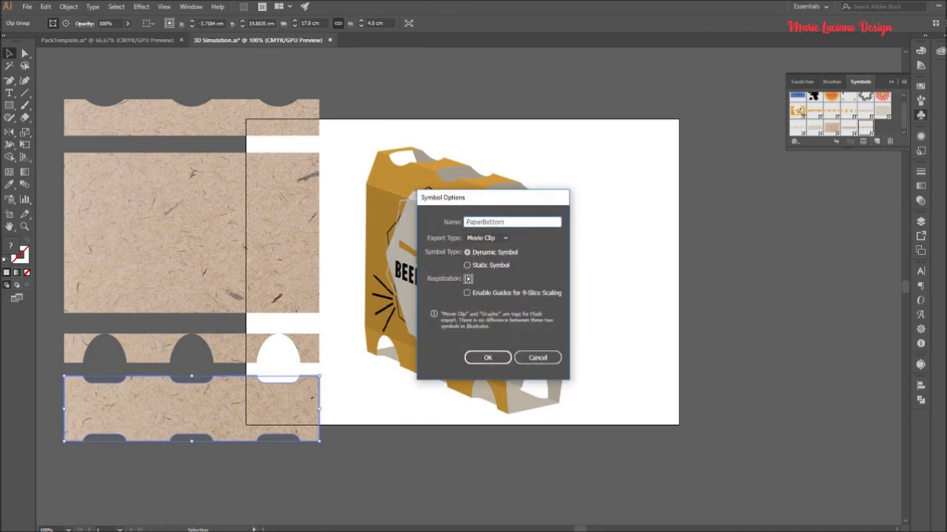
{"action": "left_click", "coordinate": [487, 238]}
{"action": "left_click", "coordinate": [482, 259]}
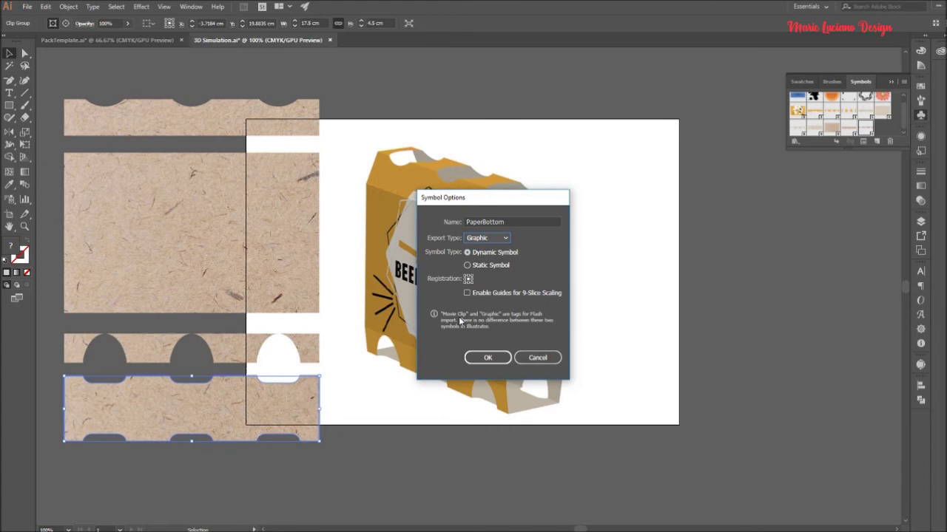
{"action": "left_click", "coordinate": [488, 358]}
{"action": "left_click", "coordinate": [606, 374]}
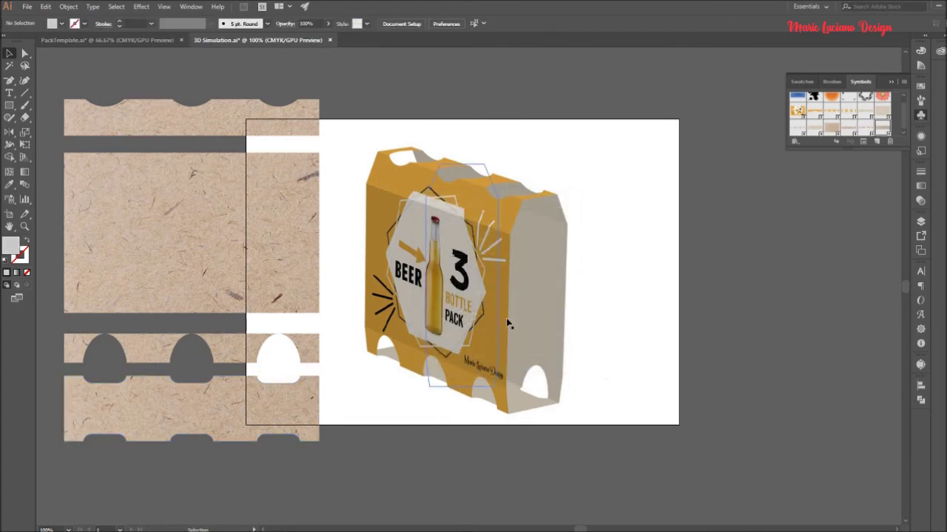
Reopen the pack's 3D Extrude with preview and map Paper01 onto surface 1, replacing Back01.
{"action": "left_click", "coordinate": [551, 245]}
{"action": "left_click", "coordinate": [921, 136]}
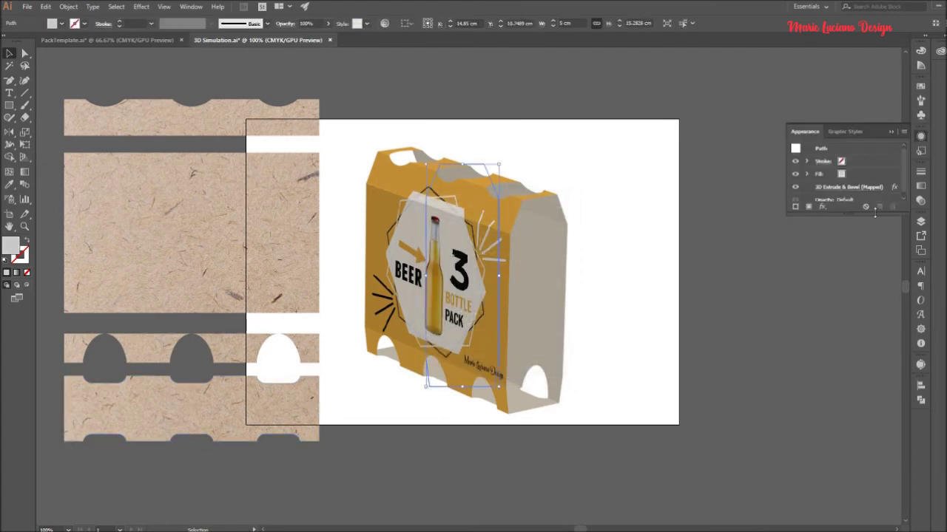
{"action": "left_click", "coordinate": [843, 188]}
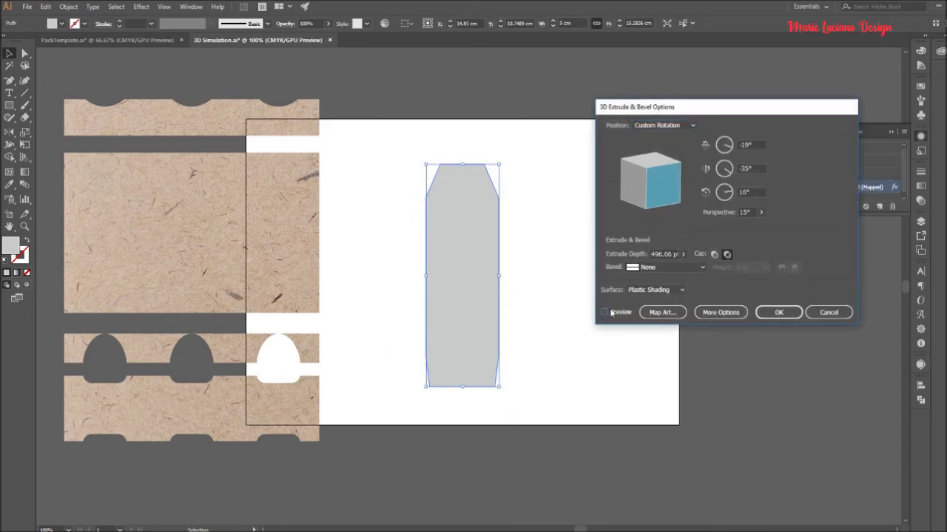
{"action": "key", "text": "alt+p"}
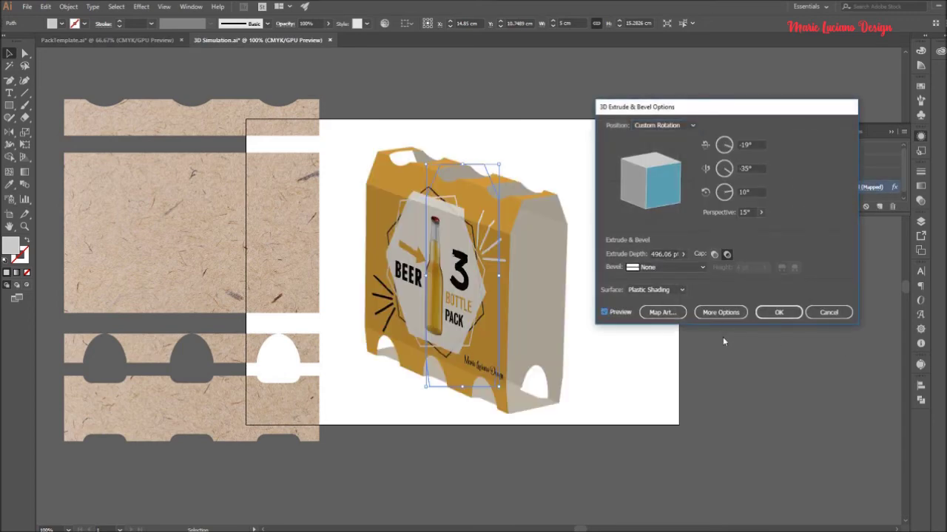
{"action": "left_click", "coordinate": [661, 312]}
{"action": "left_click", "coordinate": [669, 287]}
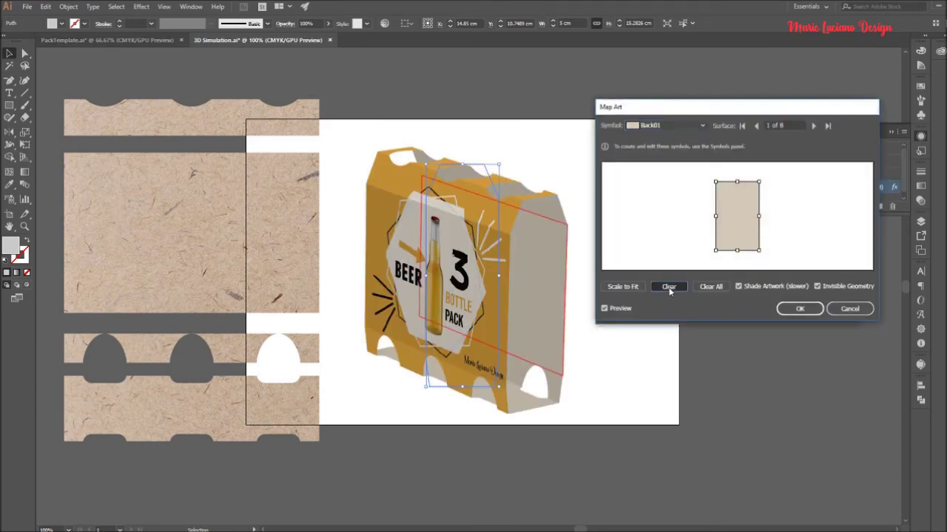
{"action": "left_click", "coordinate": [667, 125]}
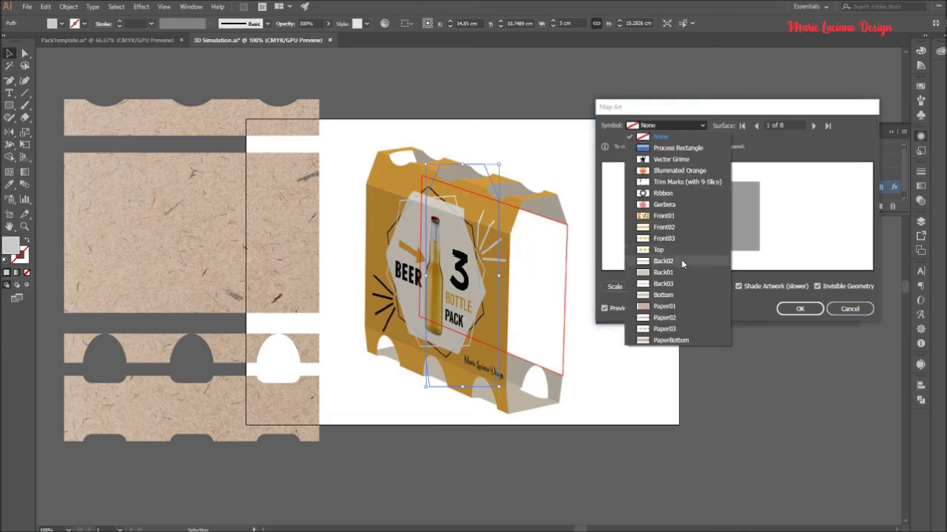
{"action": "key", "text": "Escape"}
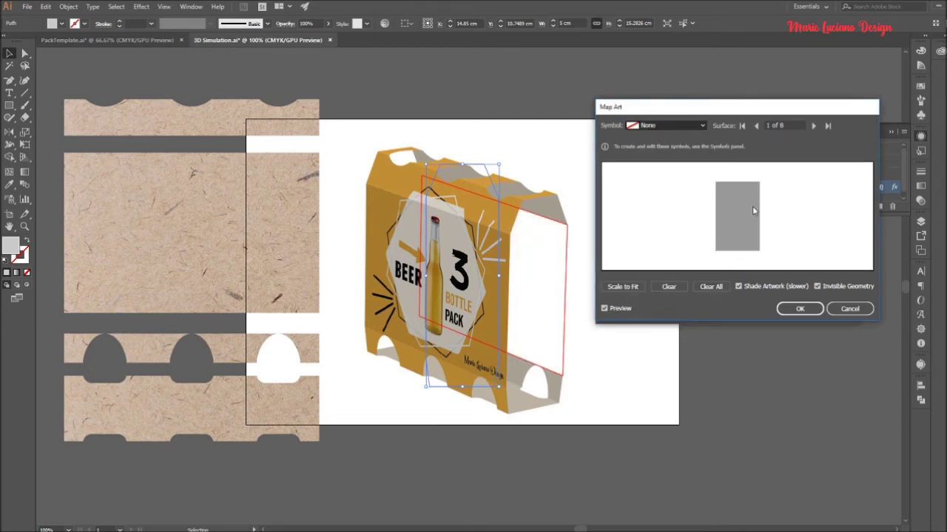
{"action": "left_click_drag", "start_coordinate": [773, 188], "coordinate": [760, 252]}
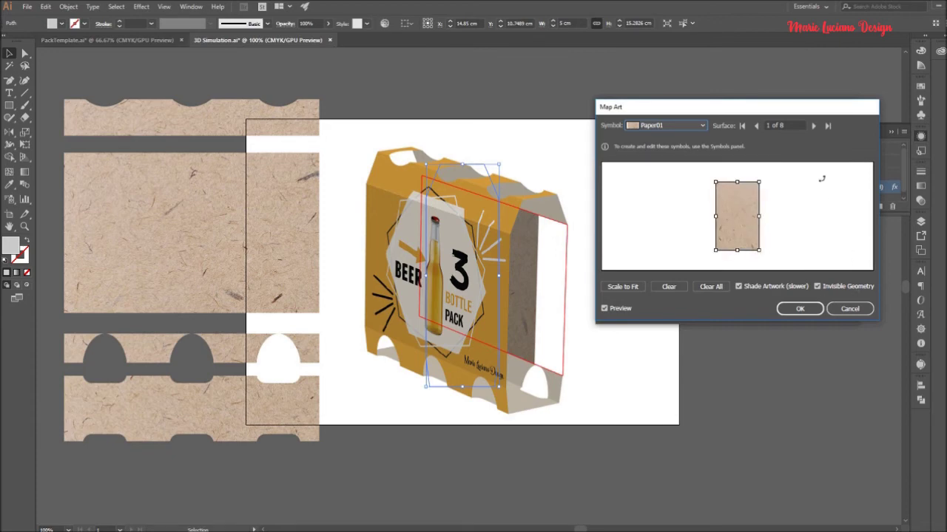
Replace Back02 on surface 2 with Paper02, rotated to fit.
{"action": "left_click", "coordinate": [812, 125]}
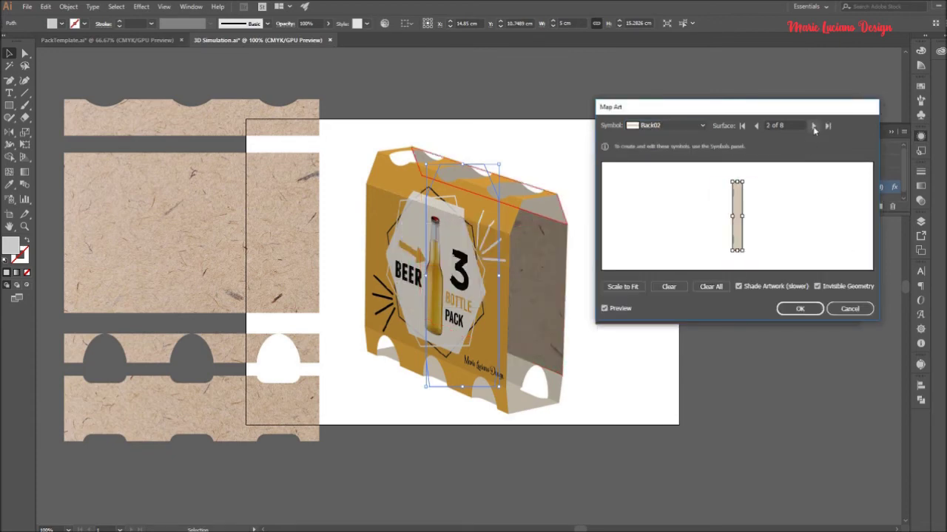
{"action": "left_click", "coordinate": [676, 288]}
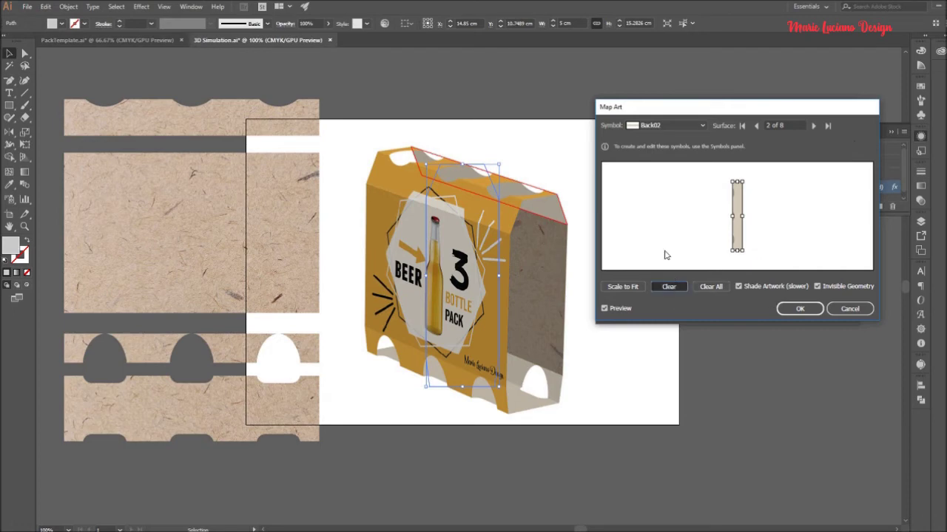
{"action": "left_click", "coordinate": [665, 126]}
{"action": "key", "text": "Escape"}
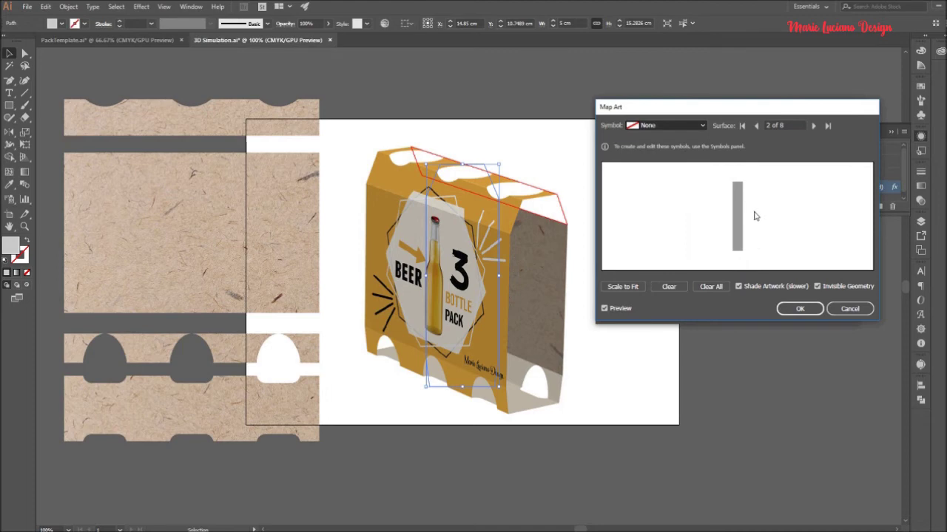
{"action": "key", "text": "Down"}
{"action": "left_click_drag", "start_coordinate": [775, 210], "coordinate": [700, 177]}
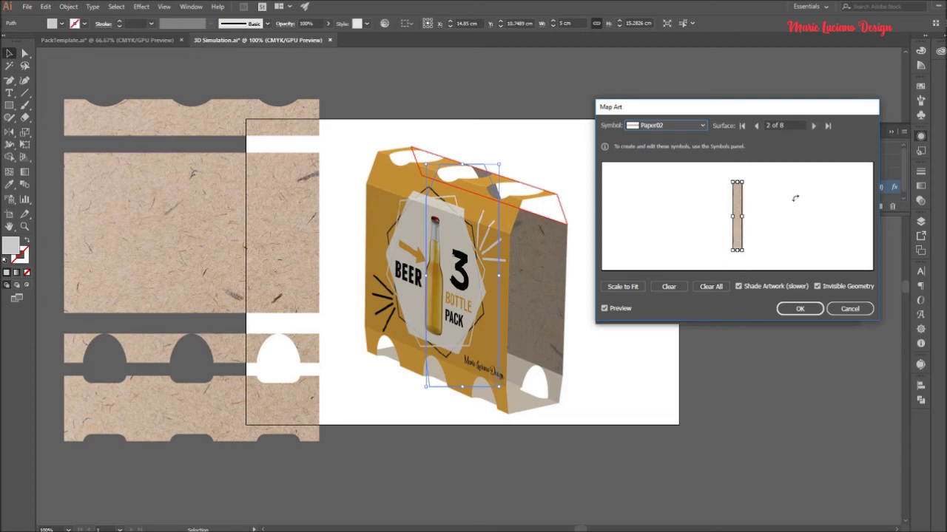
Replace Back03 on surface 3 with Paper03, rotated upright.
{"action": "left_click", "coordinate": [813, 126]}
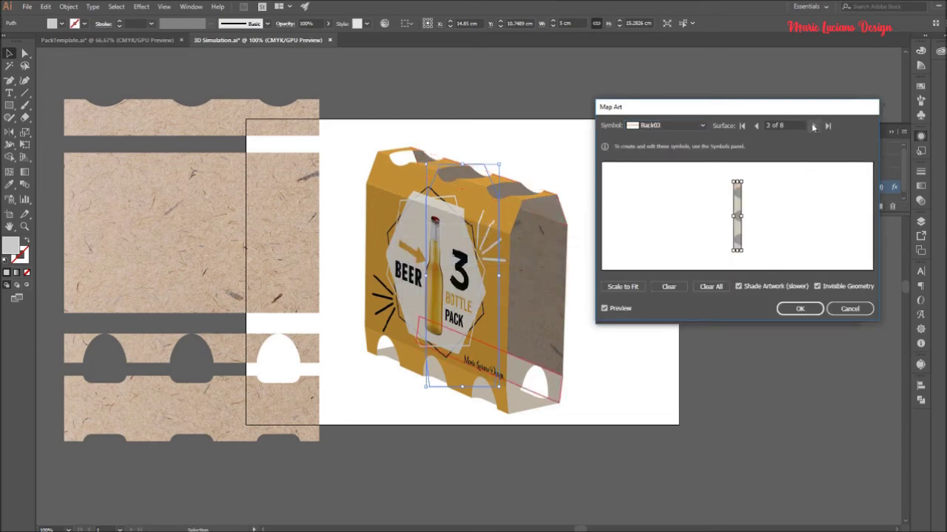
{"action": "left_click", "coordinate": [667, 285]}
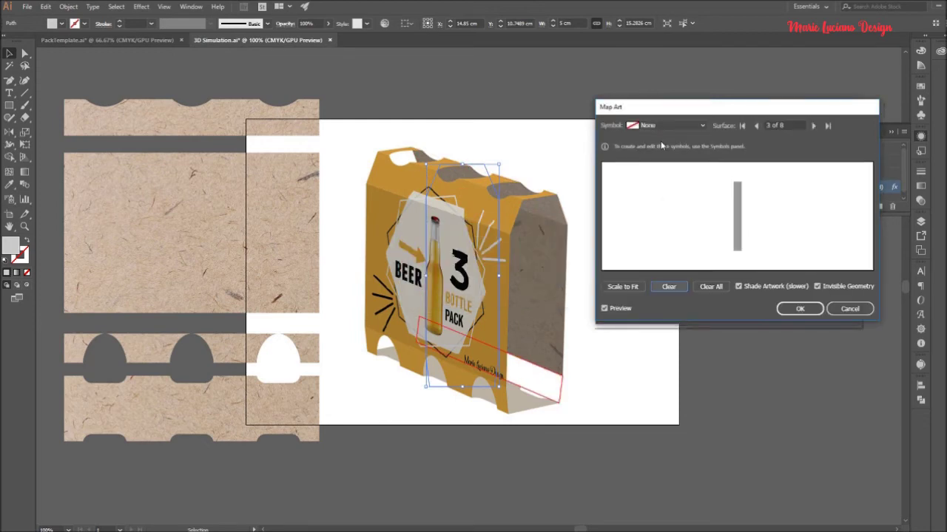
{"action": "left_click", "coordinate": [662, 126]}
{"action": "key", "text": "Escape"}
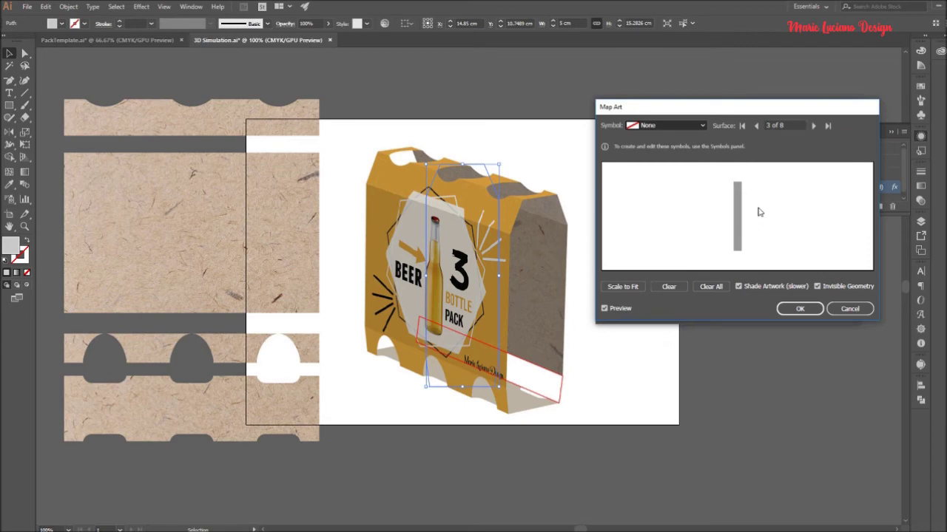
{"action": "left_click_drag", "start_coordinate": [774, 209], "coordinate": [707, 181]}
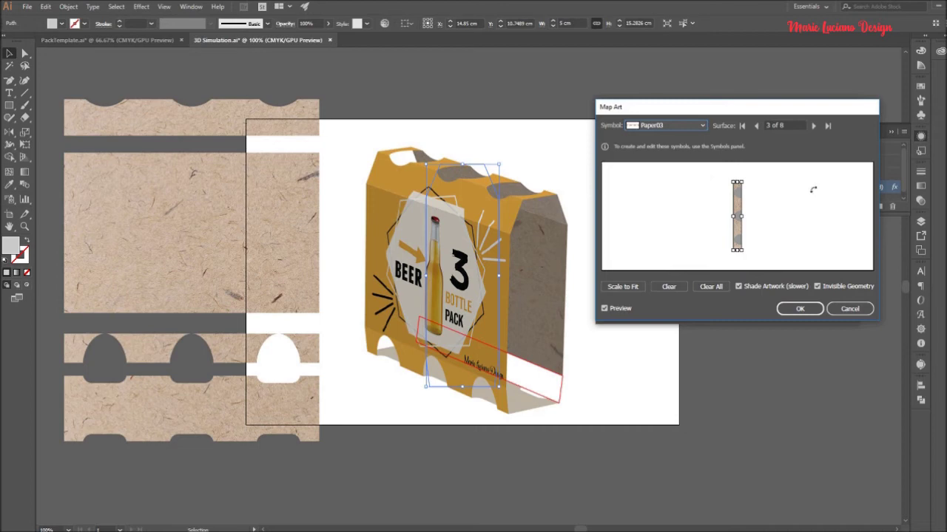
Replace the Bottom art on surface 4 with PaperBottom, rotated upright to fit.
{"action": "left_click", "coordinate": [813, 125]}
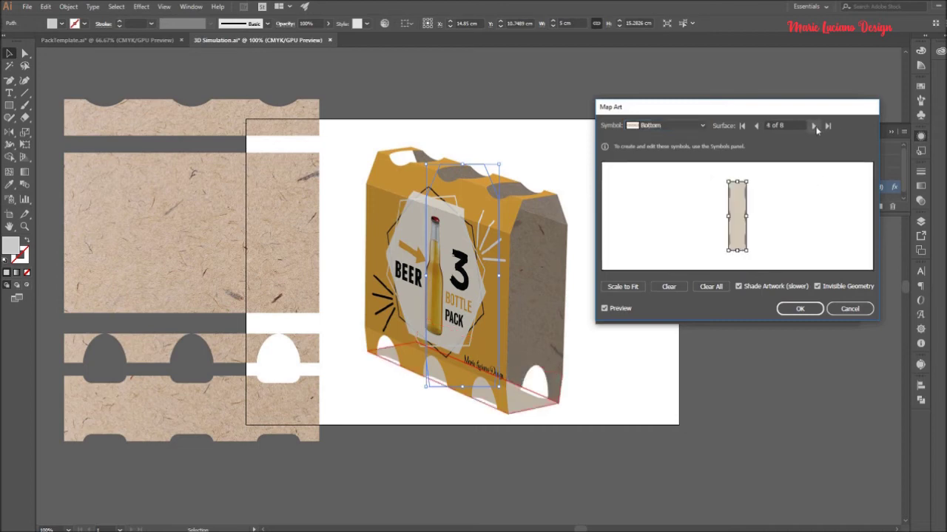
{"action": "left_click", "coordinate": [670, 287]}
{"action": "left_click", "coordinate": [657, 126]}
{"action": "left_click", "coordinate": [721, 294]}
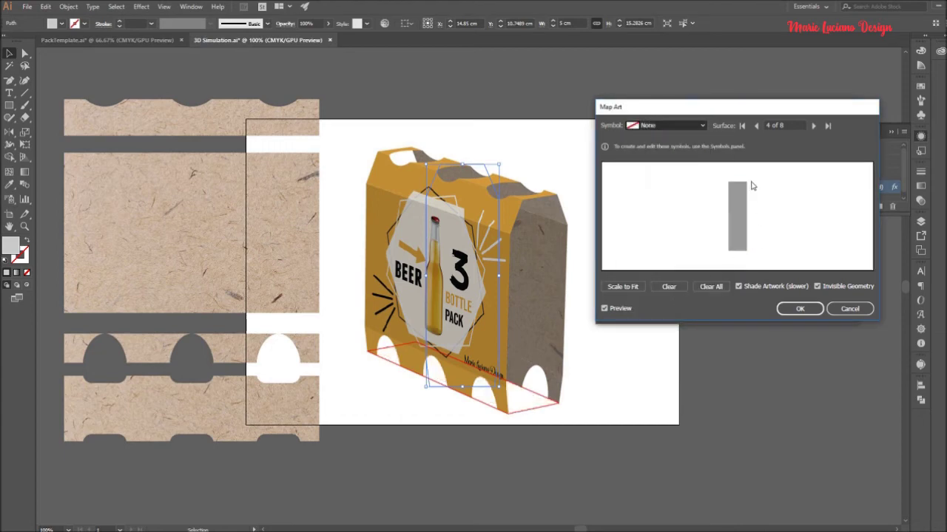
{"action": "key", "text": "Down"}
{"action": "left_click_drag", "start_coordinate": [774, 202], "coordinate": [750, 260]}
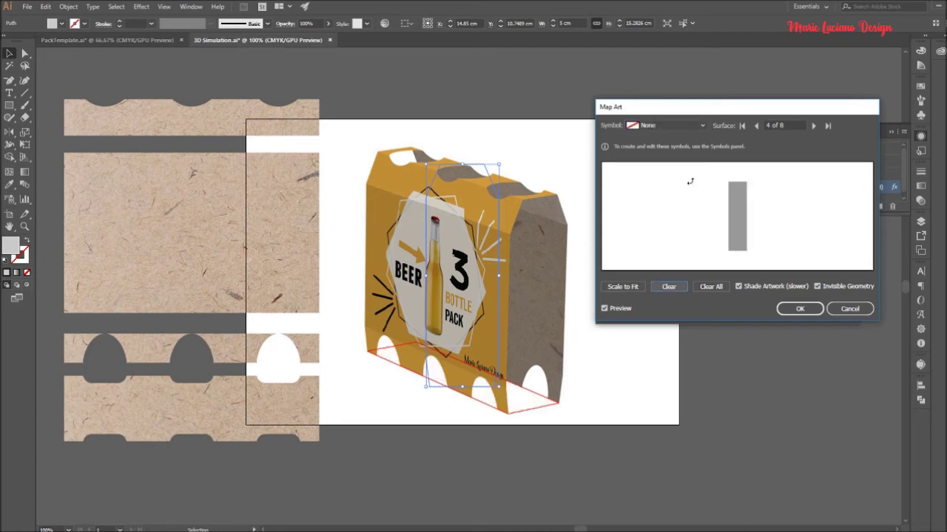
{"action": "left_click", "coordinate": [688, 123]}
{"action": "key", "text": "Escape"}
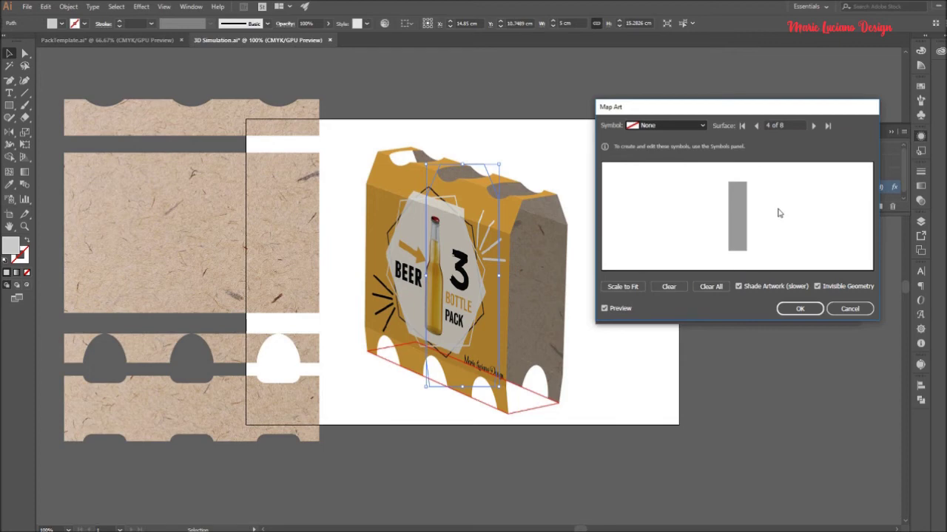
{"action": "key", "text": "Down"}
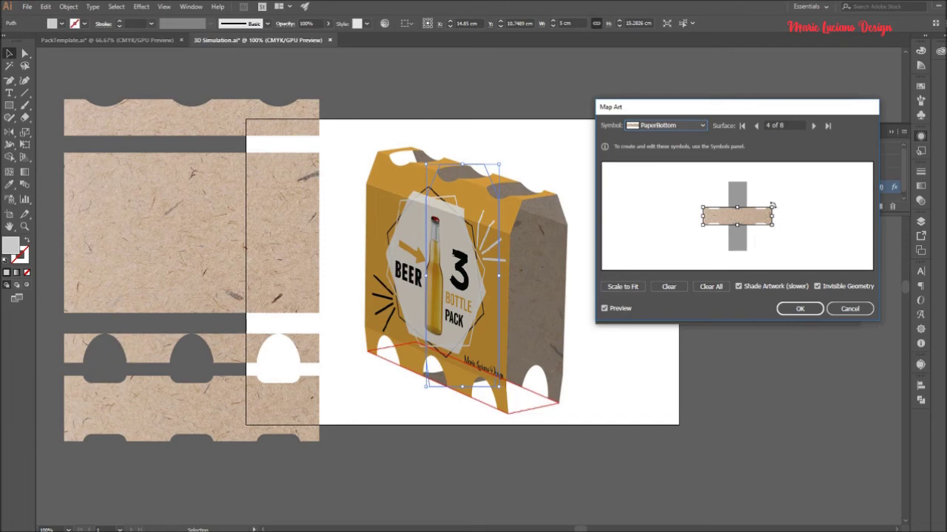
{"action": "left_click_drag", "start_coordinate": [776, 202], "coordinate": [750, 245]}
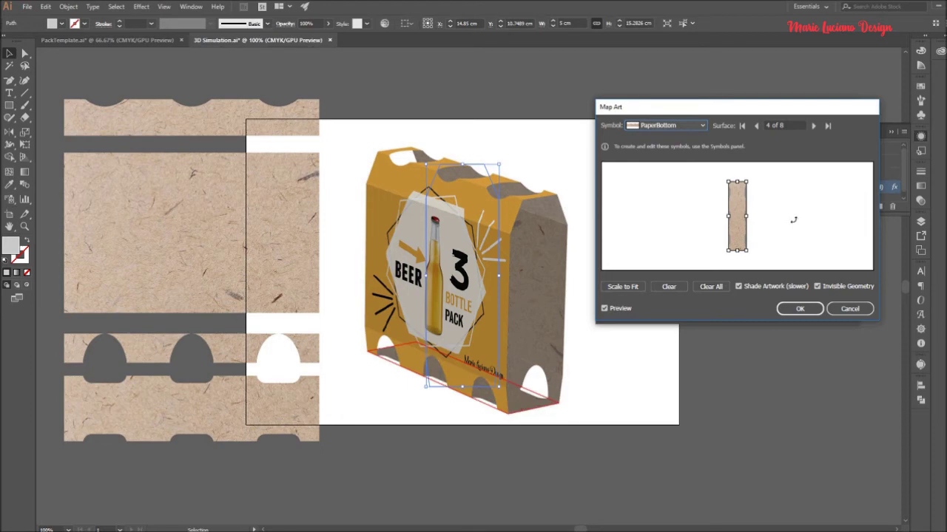
Confirm the art mapping and apply the 3D extrude settings to the pack.
{"action": "left_click", "coordinate": [785, 309]}
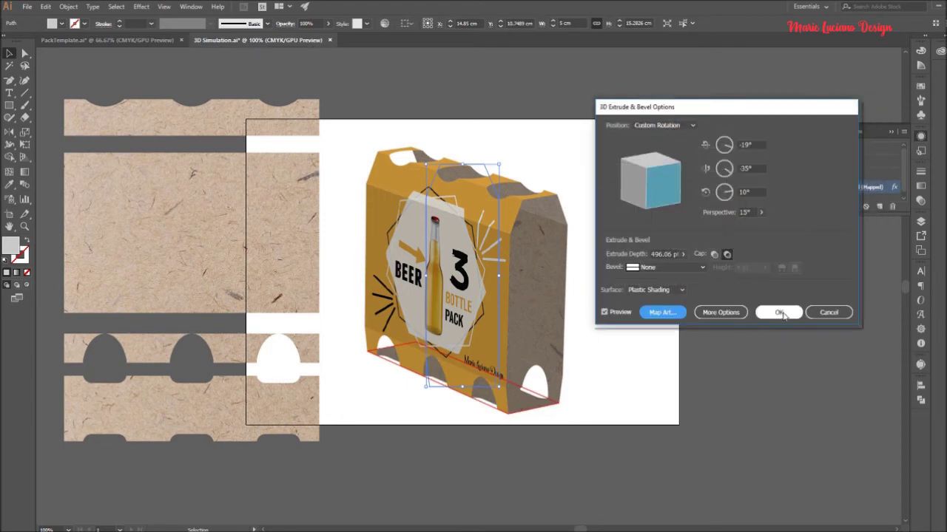
{"action": "left_click", "coordinate": [778, 312]}
{"action": "left_click", "coordinate": [235, 124]}
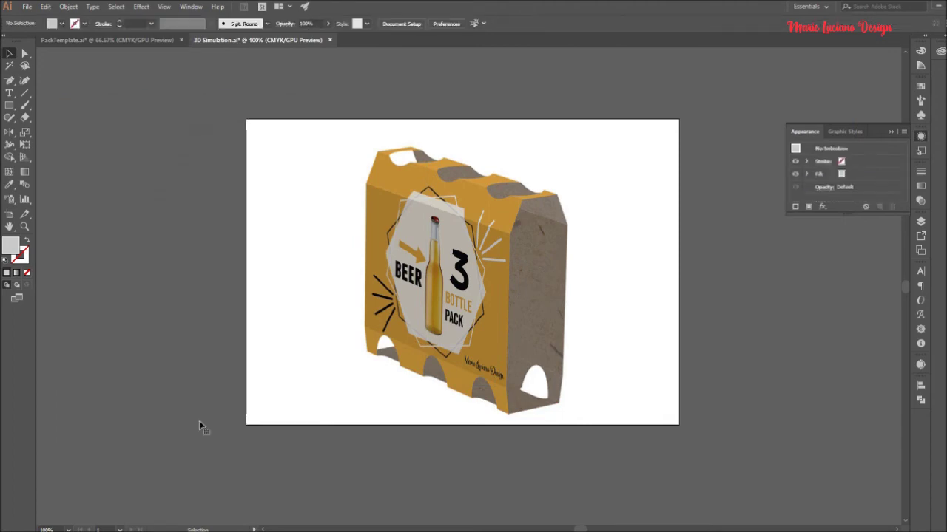
Save 3D Simulation.ai with the kraft-textured pack and collapse the Appearance panel.
{"action": "key", "text": "a"}
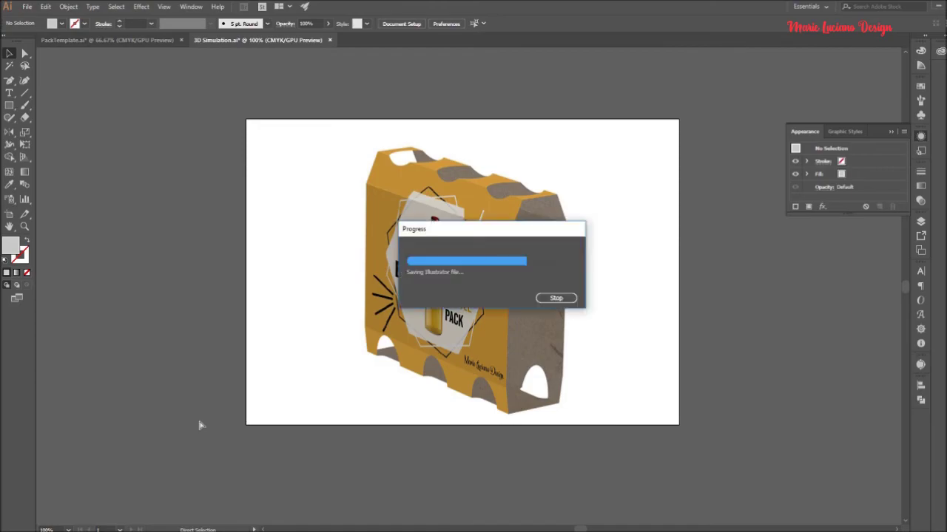
{"action": "key", "text": "v"}
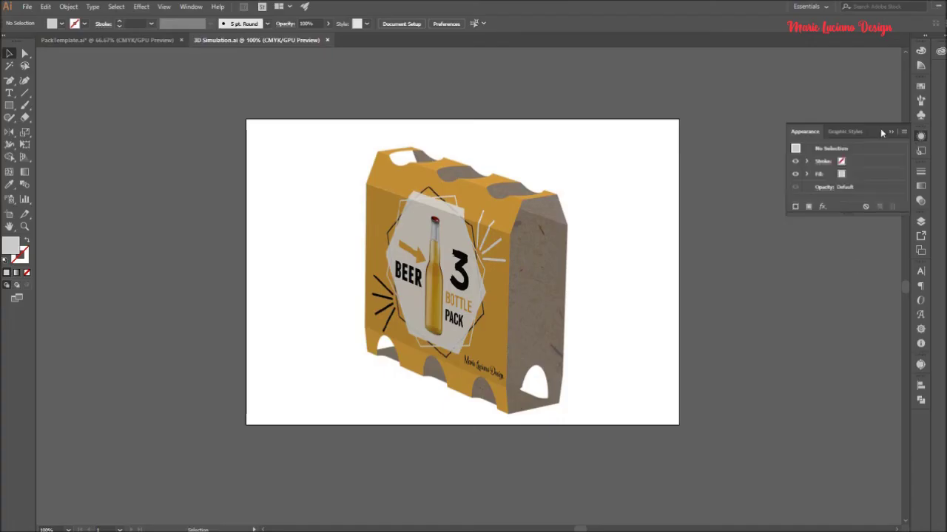
{"action": "left_click", "coordinate": [891, 133]}
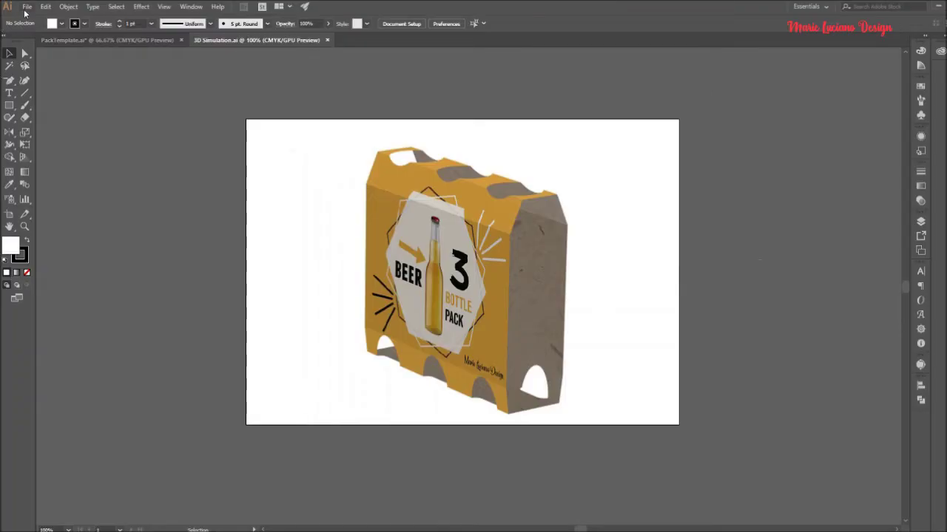
Open bottle.ai from recent files and drag its orange beer bottle into 3D Simulation.ai.
{"action": "left_click", "coordinate": [25, 7]}
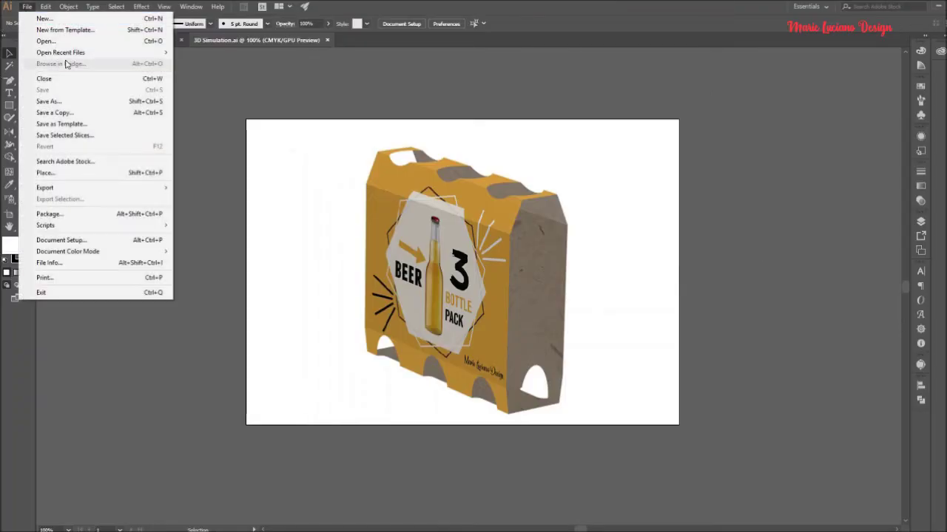
{"action": "mouse_move", "coordinate": [103, 53]}
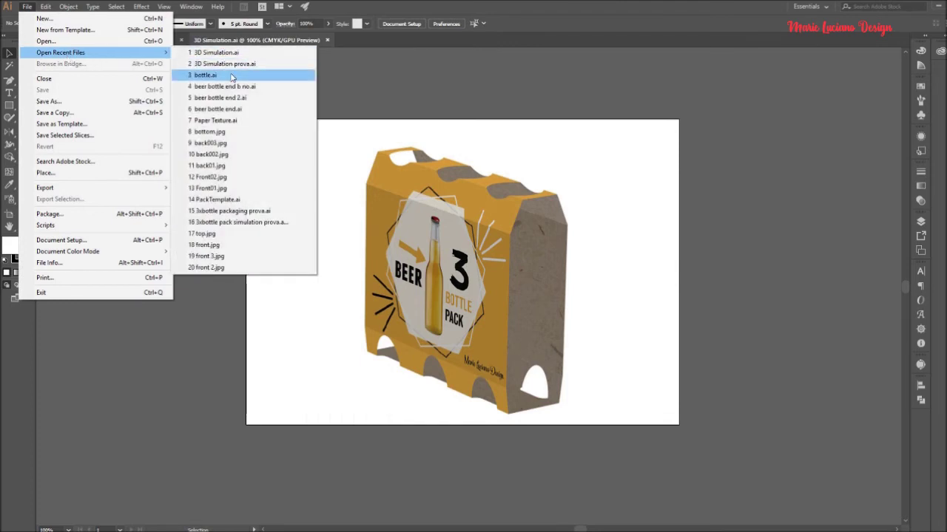
{"action": "left_click", "coordinate": [797, 182]}
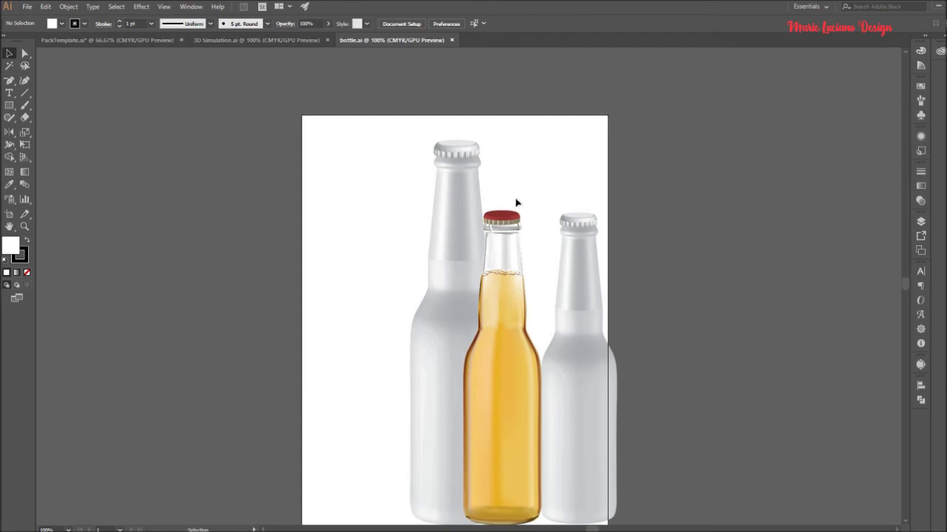
{"action": "left_click_drag", "start_coordinate": [524, 200], "coordinate": [510, 273]}
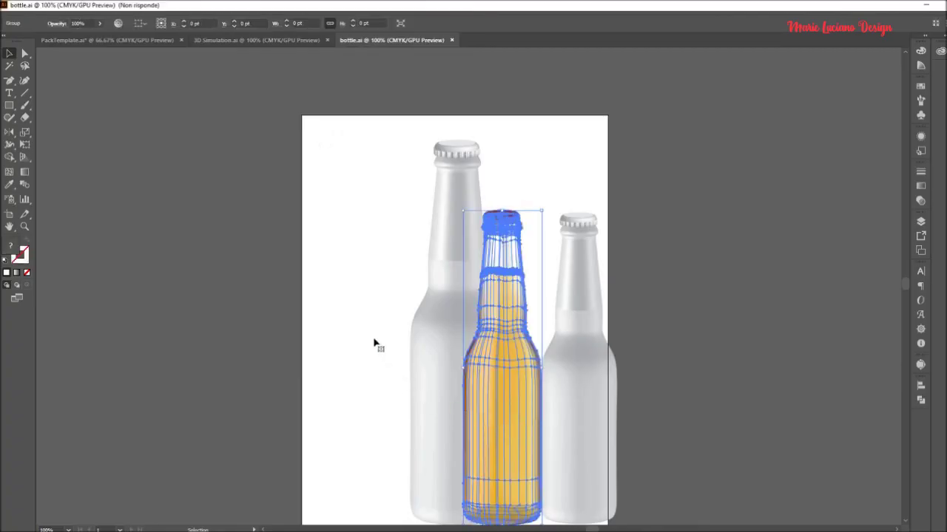
{"action": "left_click_drag", "start_coordinate": [526, 419], "coordinate": [467, 222]}
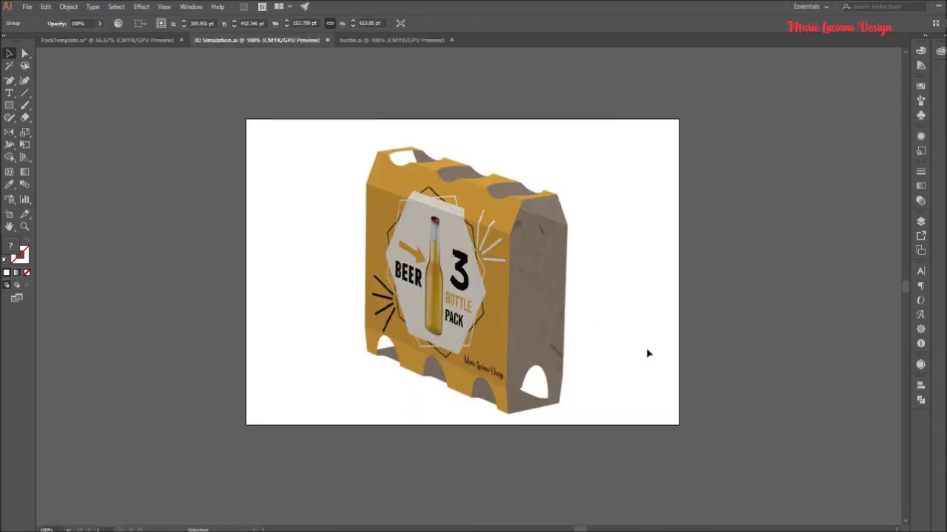
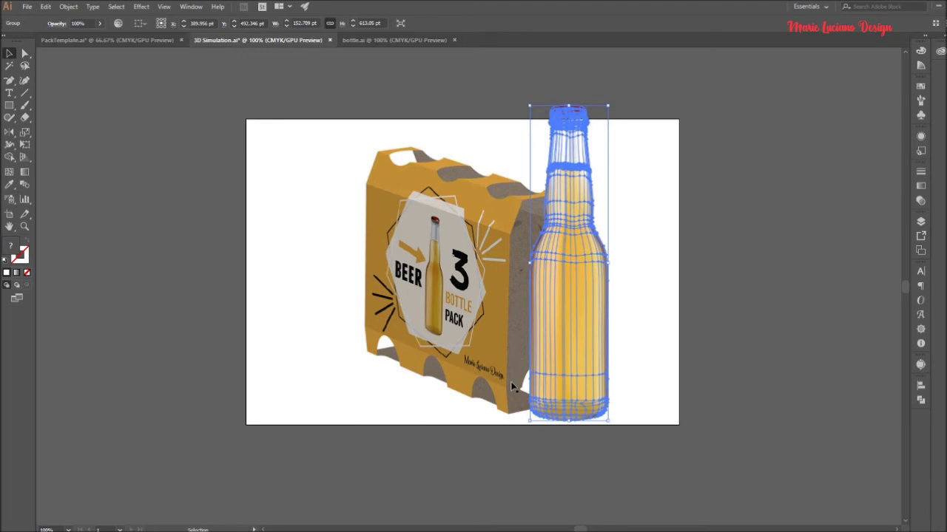
Deselect the bottle and duplicate Layer 1 in Illustrator's Layers panel, creating Layer 1 copy.
{"action": "left_click", "coordinate": [776, 365]}
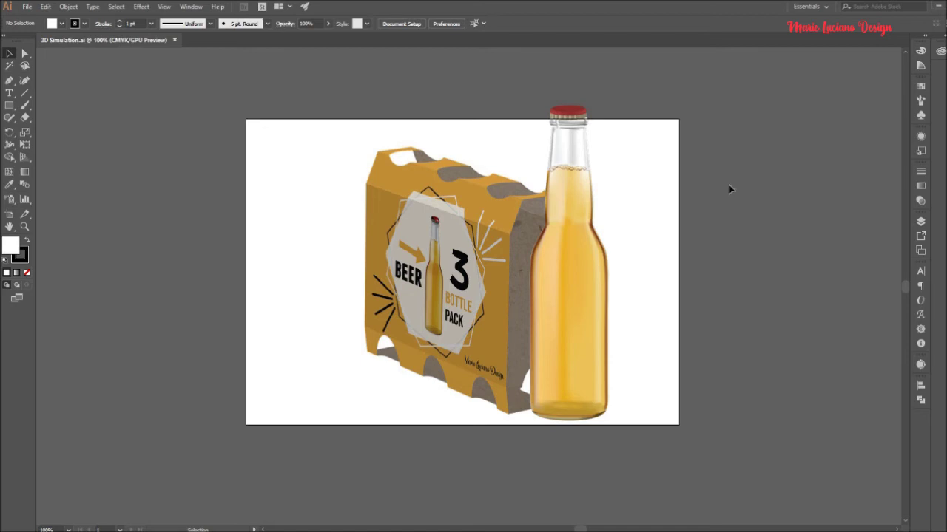
{"action": "left_click", "coordinate": [921, 221]}
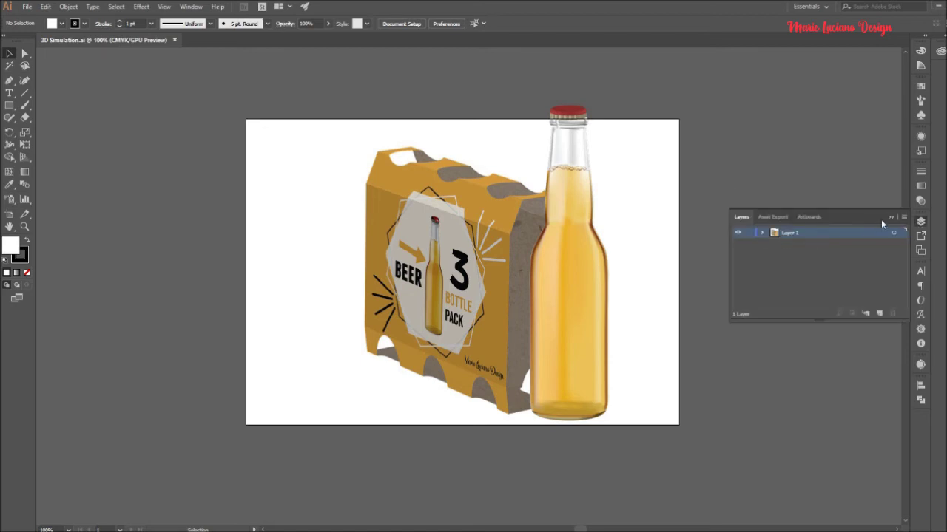
{"action": "left_click", "coordinate": [904, 218]}
{"action": "left_click", "coordinate": [818, 243]}
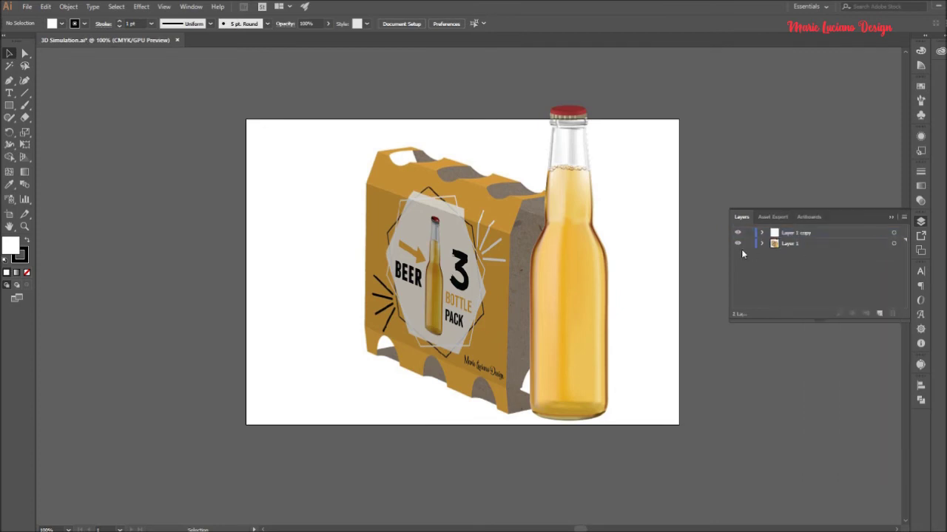
{"action": "left_click", "coordinate": [890, 216]}
Expand the carton's 3D appearance into editable grouped artwork.
{"action": "left_click", "coordinate": [447, 187]}
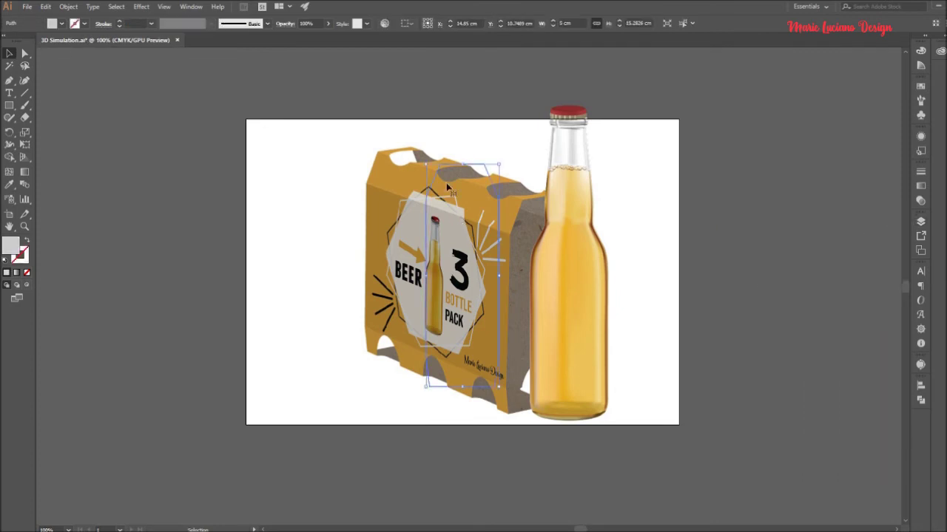
{"action": "left_click", "coordinate": [66, 7]}
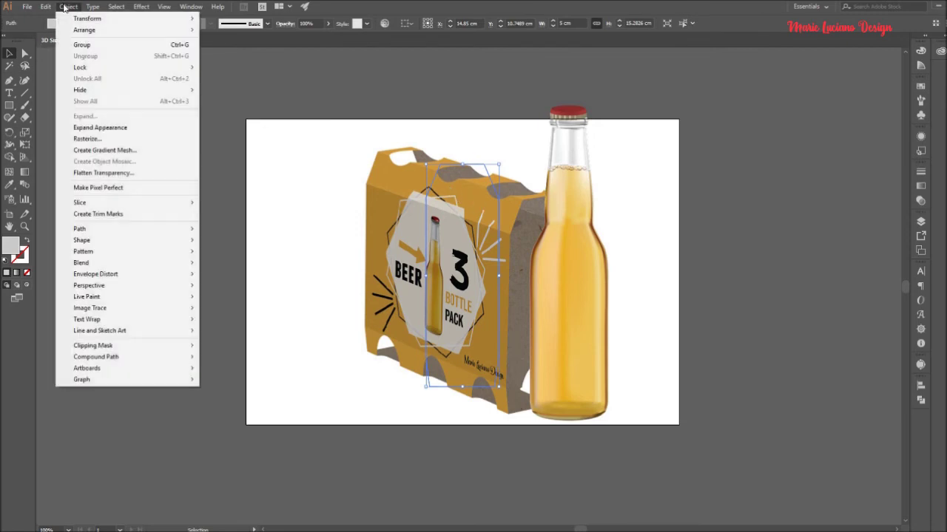
{"action": "left_click", "coordinate": [100, 130]}
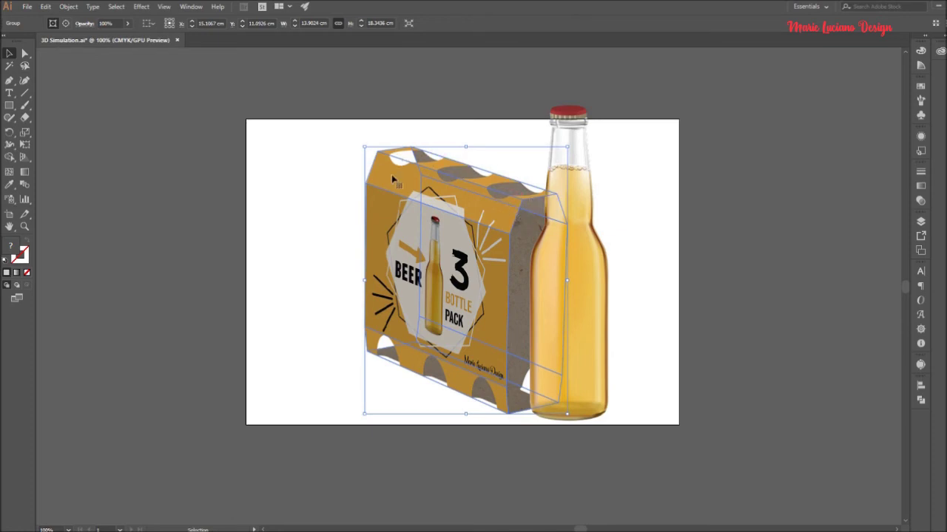
Isolate the carton group and copy its brown side panel, restoring the carton afterwards.
{"action": "double_click", "coordinate": [493, 216]}
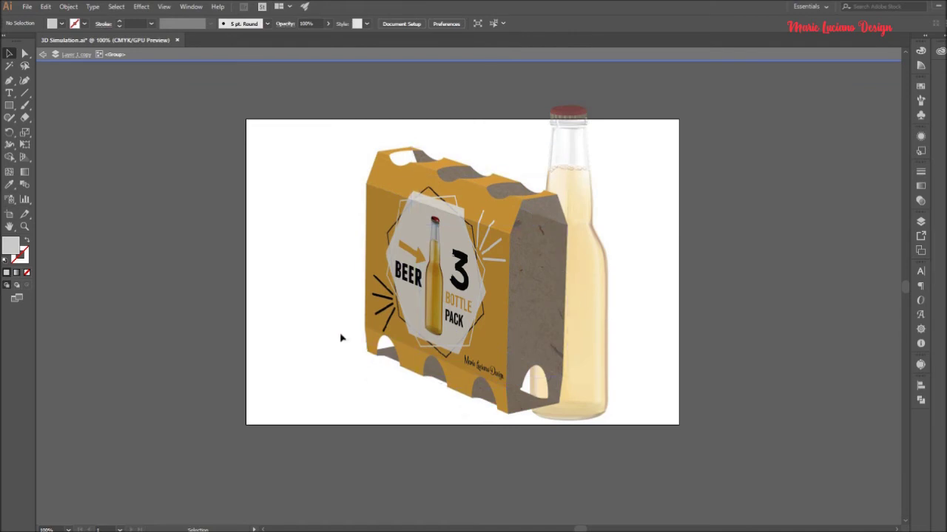
{"action": "left_click", "coordinate": [542, 216]}
{"action": "double_click", "coordinate": [542, 215]}
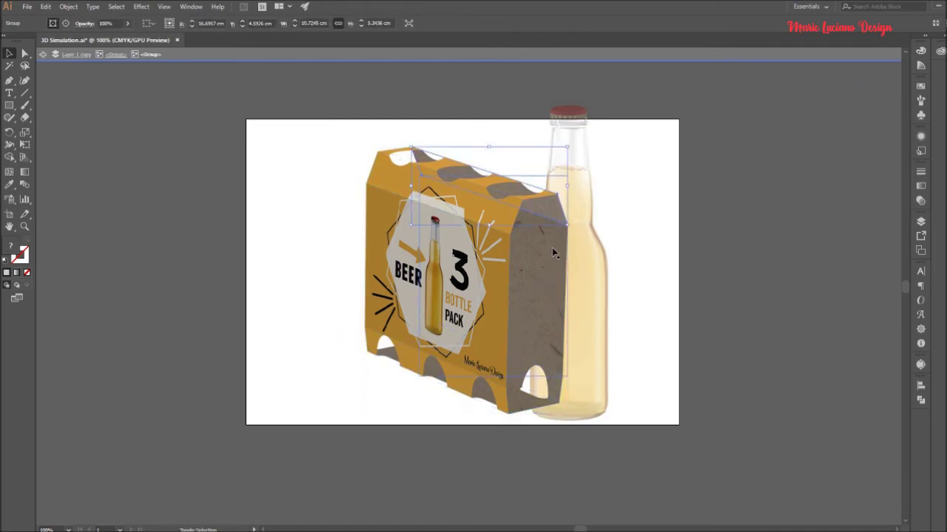
{"action": "left_click_drag", "start_coordinate": [537, 409], "coordinate": [720, 306]}
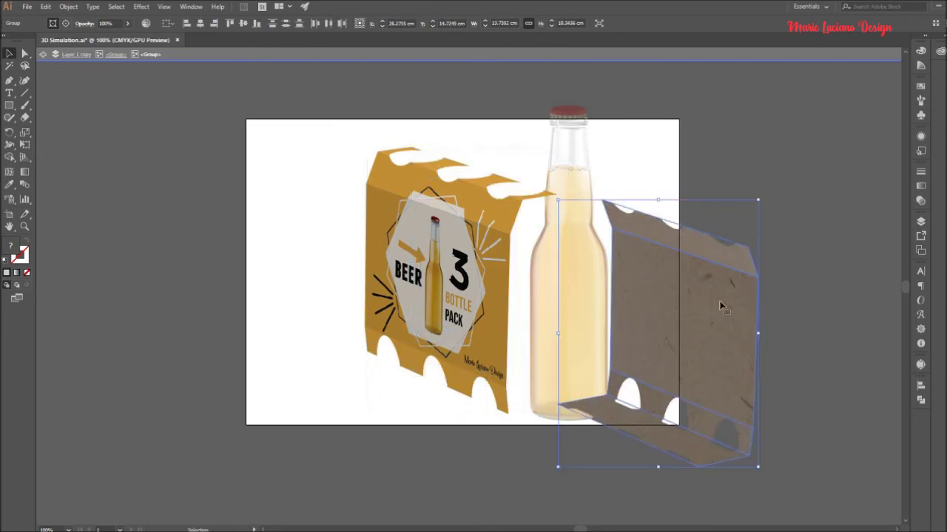
{"action": "key", "text": "ctrl+z"}
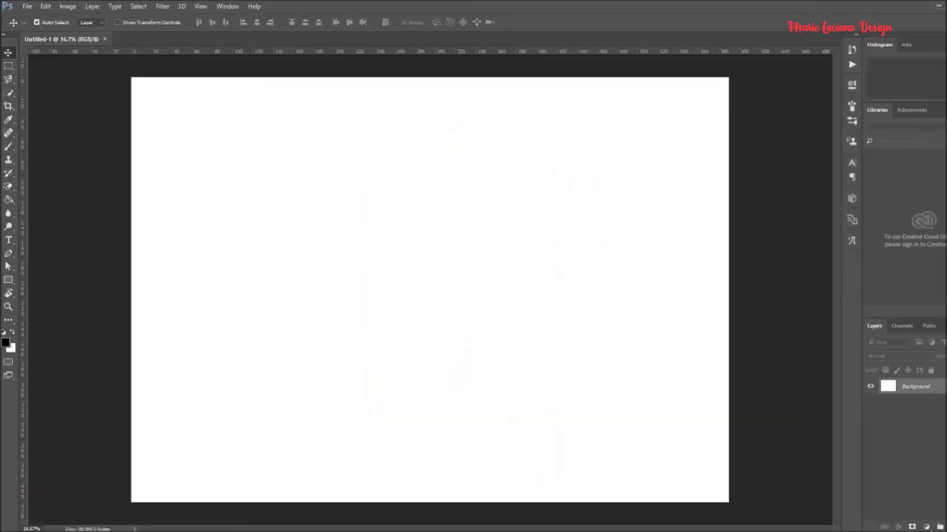
Paste the brown panel into Untitled-1 as pixels and name its layer Back.
{"action": "key", "text": "ctrl+v"}
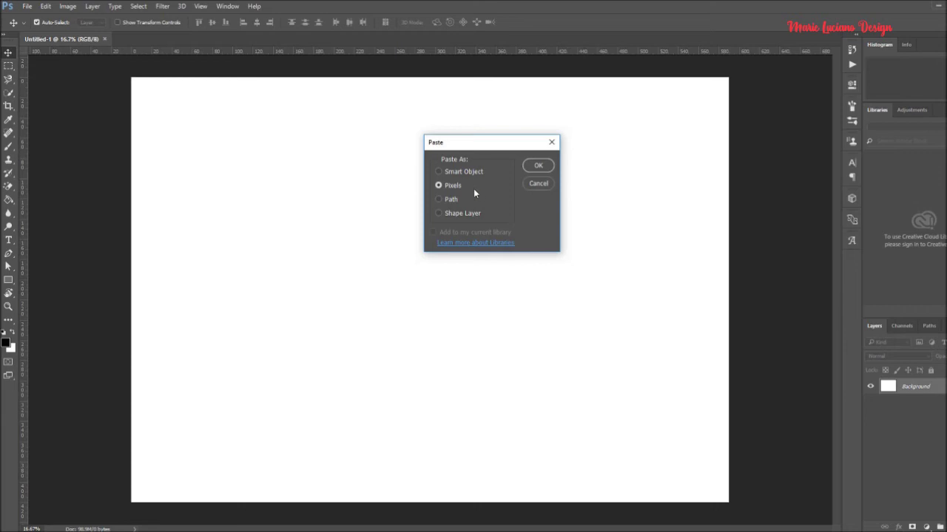
{"action": "left_click", "coordinate": [546, 165]}
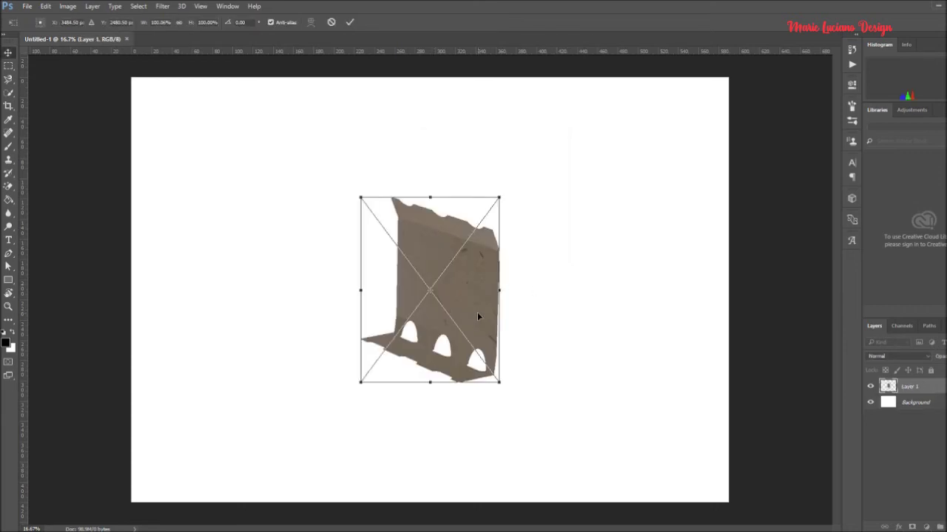
{"action": "key", "text": "Return"}
{"action": "double_click", "coordinate": [909, 386]}
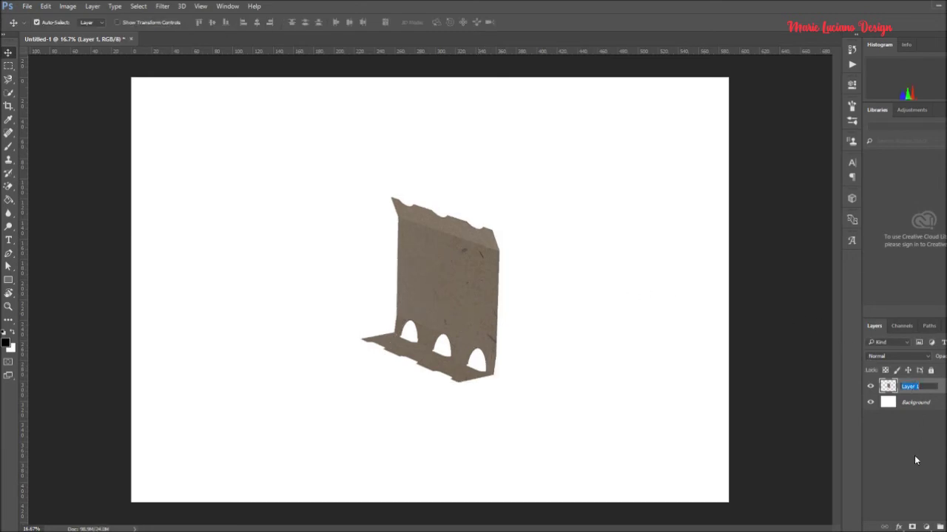
{"action": "type", "text": "Back"}
{"action": "key", "text": "Return"}
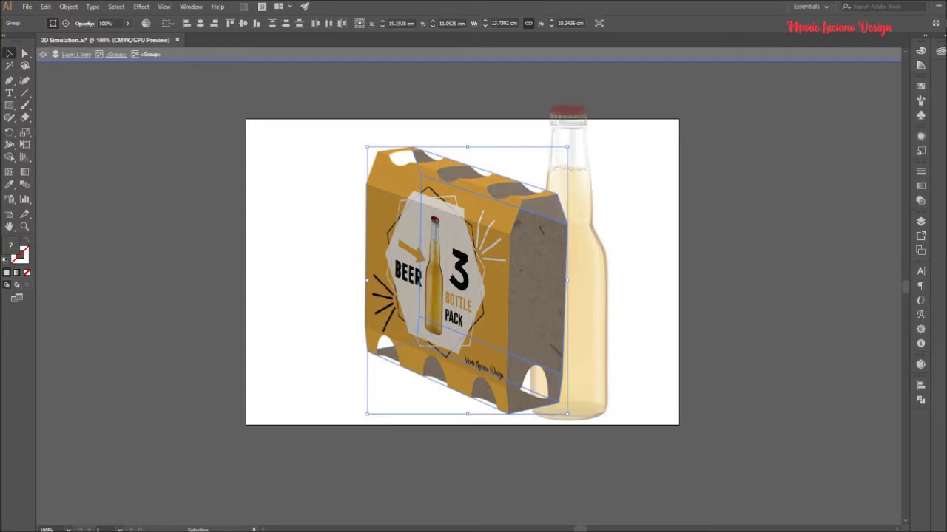
Copy the carton's orange front face in Illustrator, leaving the carton intact, and return to Photoshop.
{"action": "left_click", "coordinate": [497, 207]}
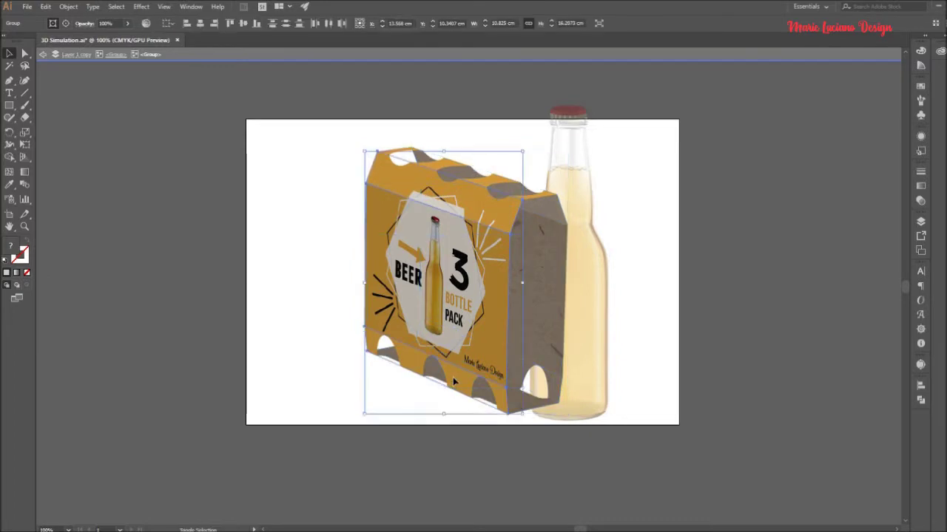
{"action": "left_click_drag", "start_coordinate": [454, 382], "coordinate": [369, 405]}
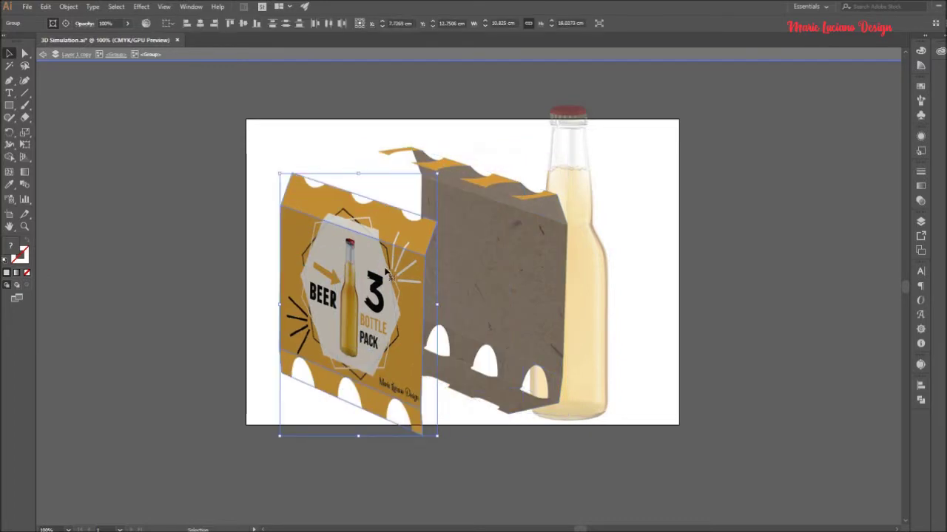
{"action": "key", "text": "ctrl+z"}
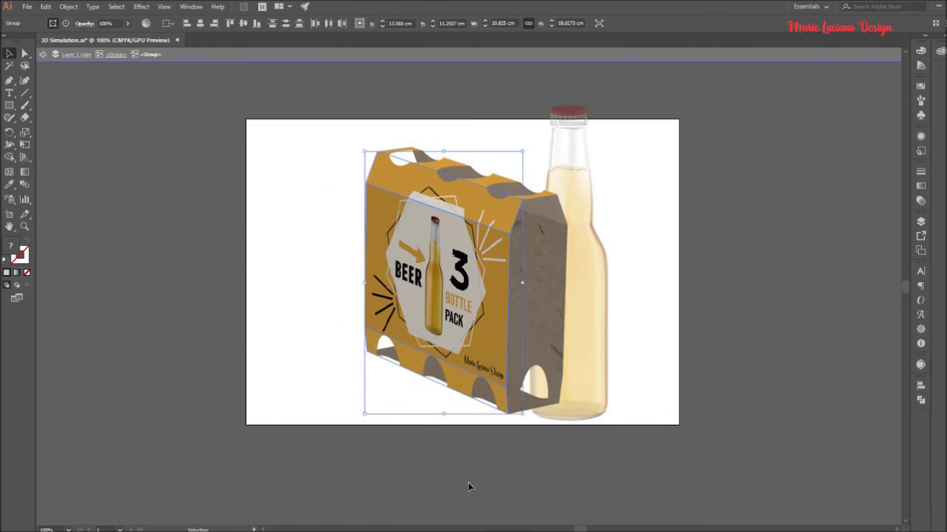
{"action": "left_click", "coordinate": [365, 503]}
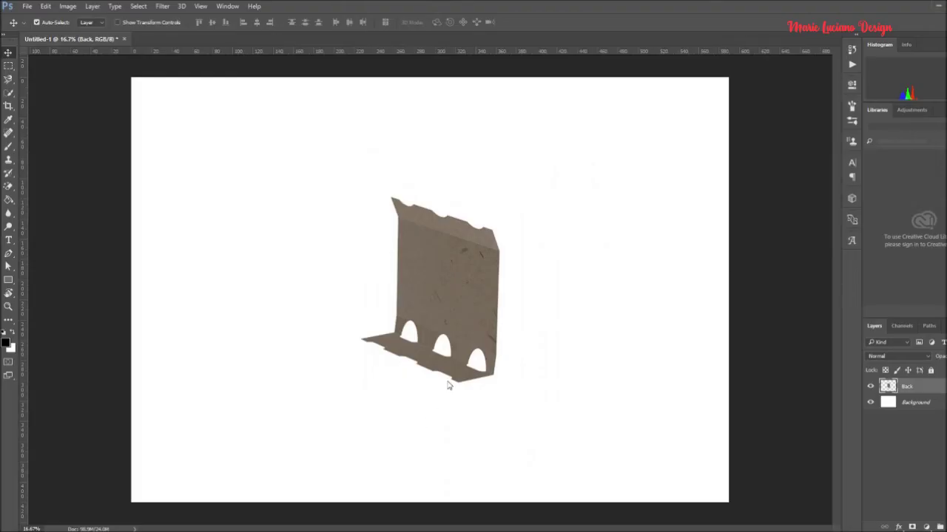
Paste the orange front face as pixels and align it over the brown Back panel.
{"action": "key", "text": "ctrl+v"}
{"action": "key", "text": "Return"}
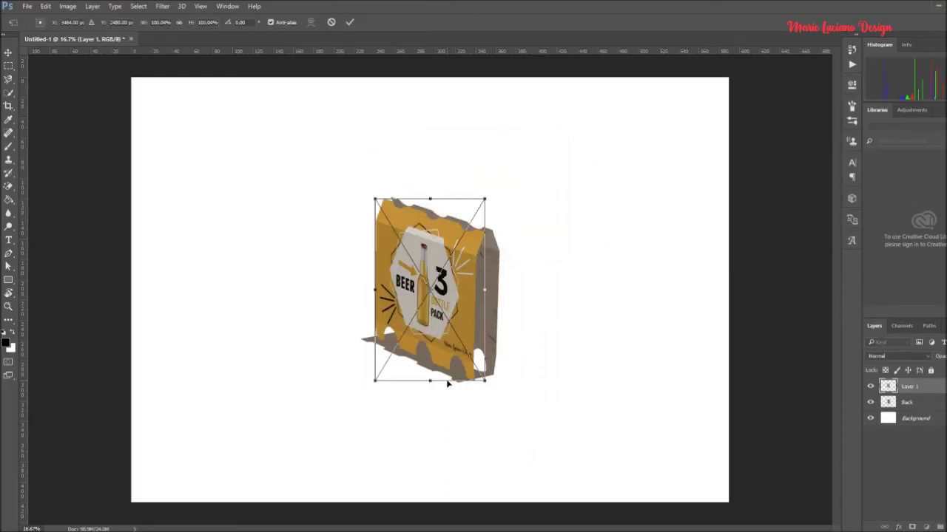
{"action": "scroll", "coordinate": [437, 370], "scroll_direction": "up", "scroll_amount": 6}
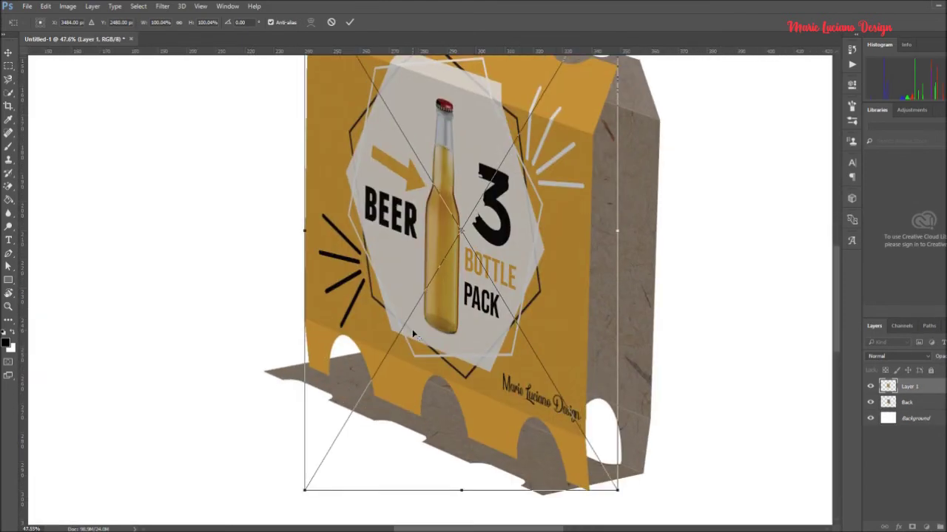
{"action": "key", "text": "alt+space"}
{"action": "key", "text": "Escape"}
{"action": "left_click_drag", "start_coordinate": [569, 376], "coordinate": [533, 339]}
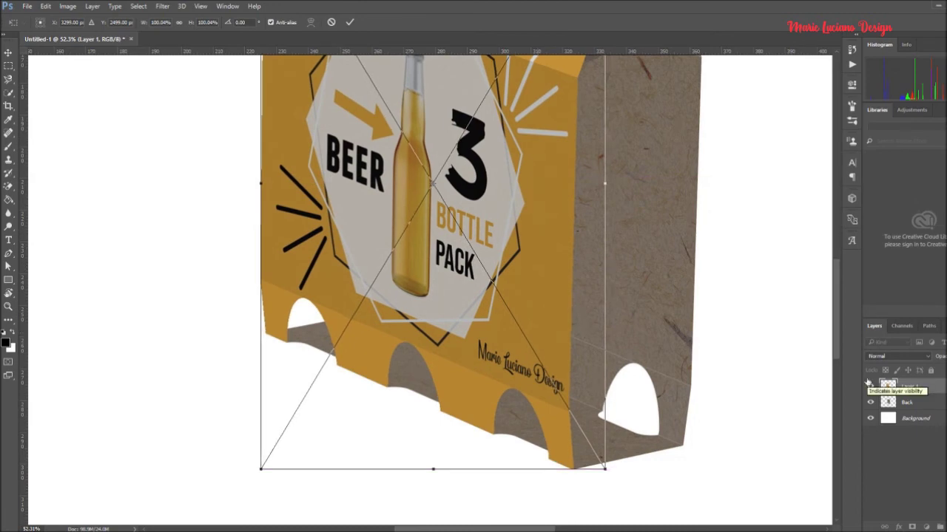
{"action": "key", "text": "Up"}
{"action": "key", "text": "Up"}
{"action": "key", "text": "Down"}
{"action": "key", "text": "Down"}
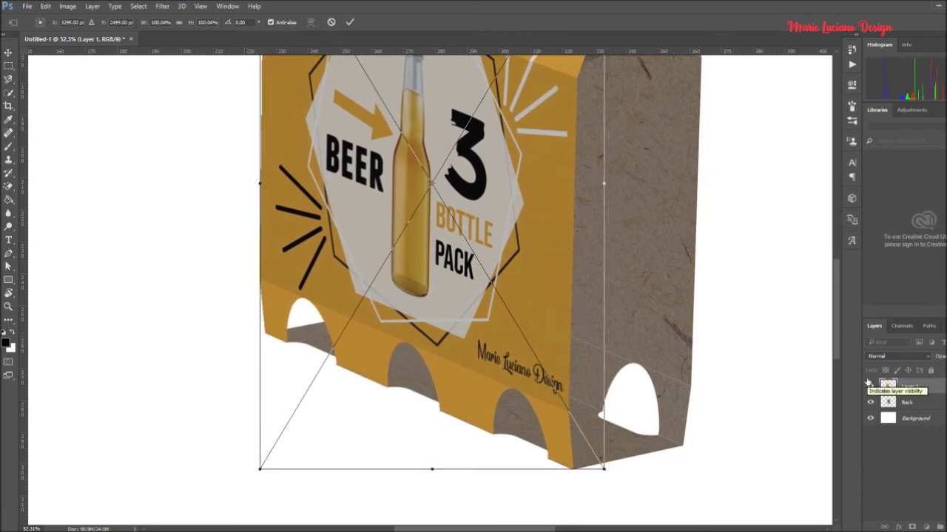
{"action": "key", "text": "Return"}
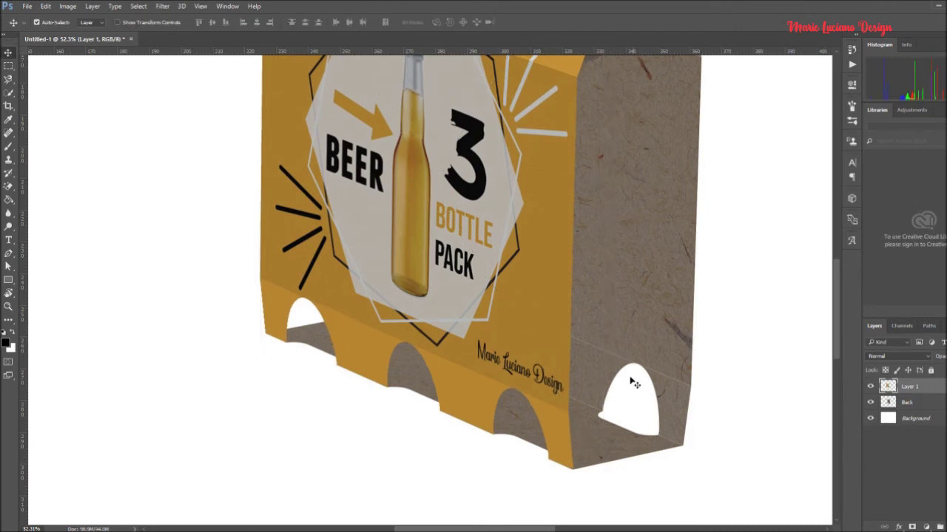
{"action": "key", "text": "ctrl+0"}
Name the new layer Front and shift the pack left and down on the canvas.
{"action": "double_click", "coordinate": [911, 387]}
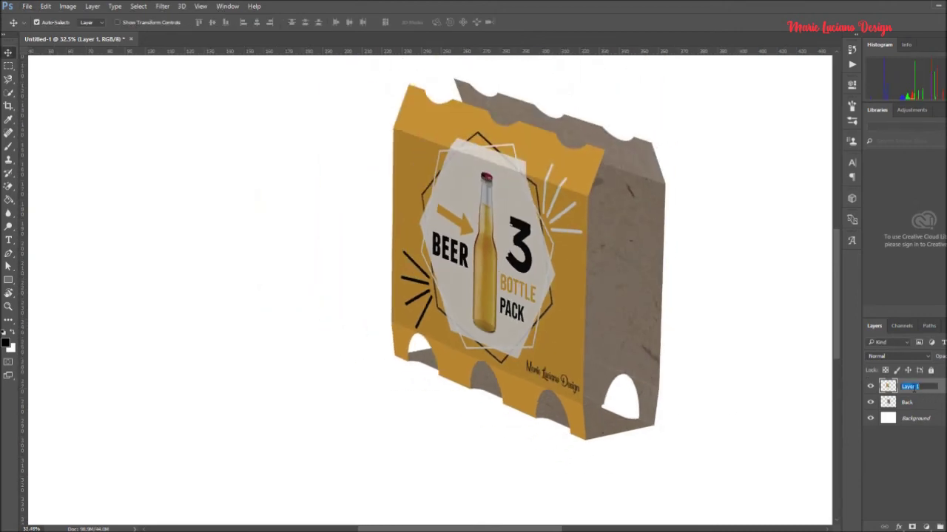
{"action": "type", "text": "Pro"}
{"action": "type", "text": "nt"}
{"action": "key", "text": "Return"}
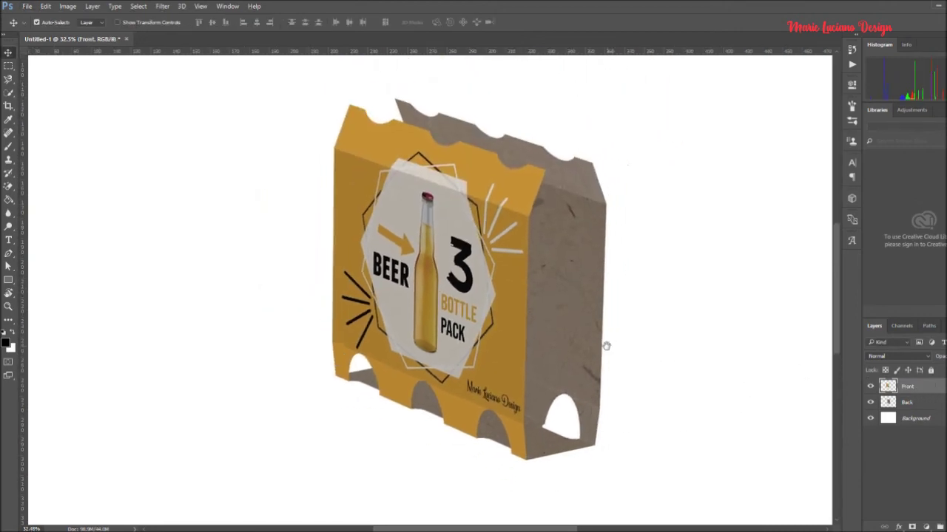
{"action": "left_click_drag", "start_coordinate": [665, 323], "coordinate": [606, 342]}
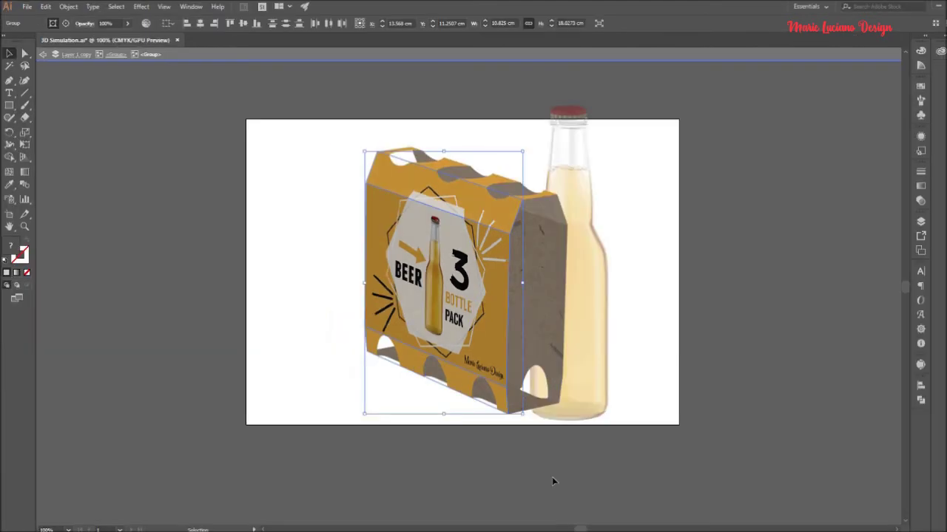
{"action": "left_click", "coordinate": [493, 180]}
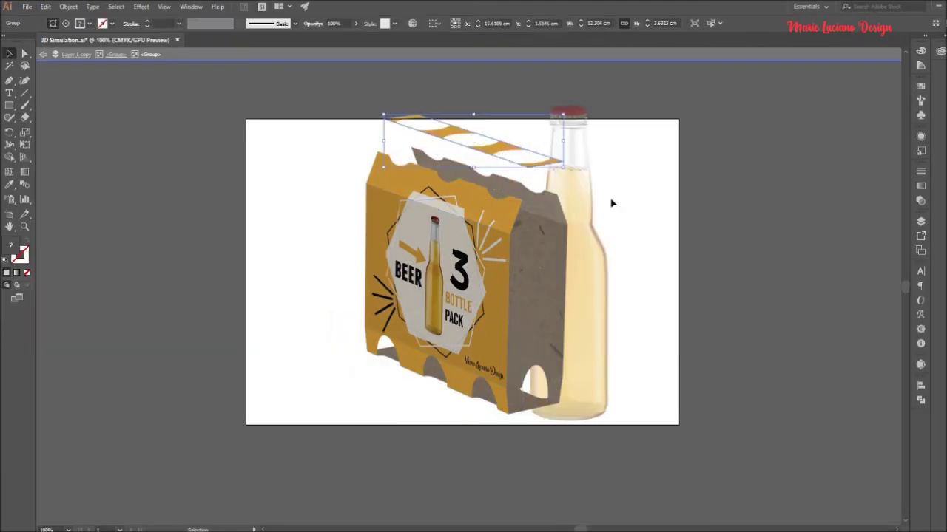
{"action": "key", "text": "a"}
{"action": "key", "text": "v"}
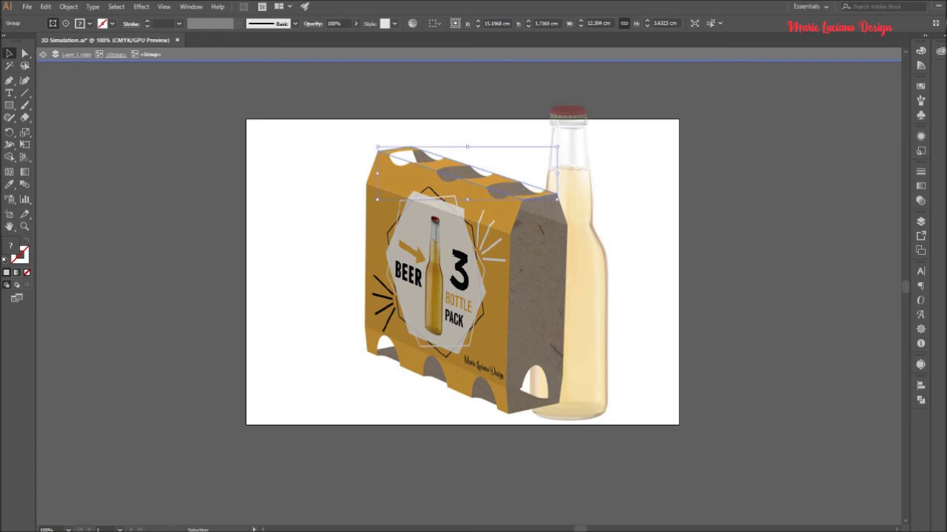
{"action": "left_click", "coordinate": [360, 504]}
Paste the carrier top artwork as pixels and align it along the box's upper edge.
{"action": "key", "text": "ctrl+v"}
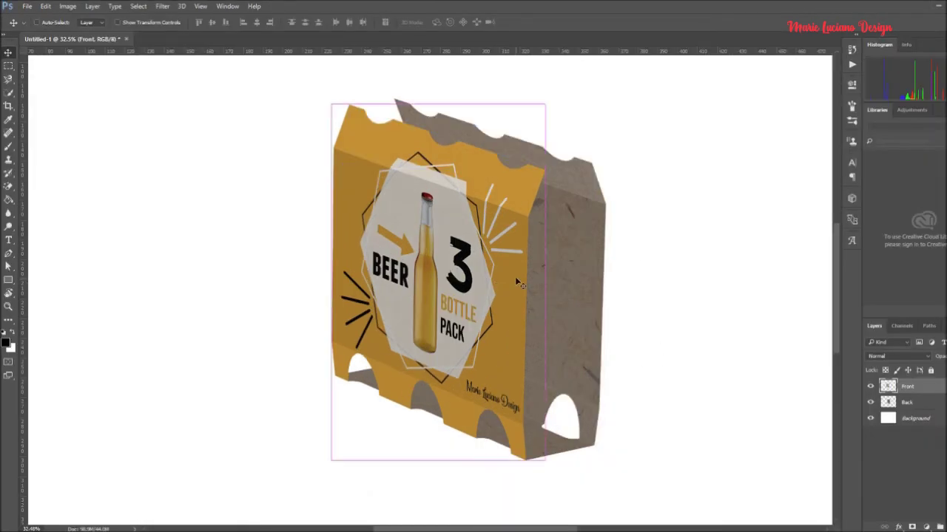
{"action": "left_click", "coordinate": [548, 168]}
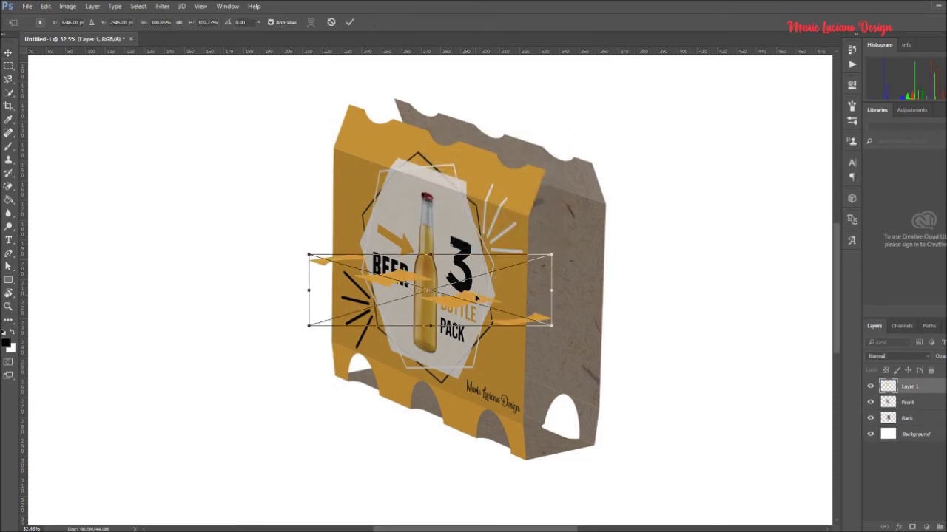
{"action": "left_click_drag", "start_coordinate": [477, 297], "coordinate": [478, 149]}
{"action": "scroll", "coordinate": [478, 149], "scroll_direction": "up", "scroll_amount": 5}
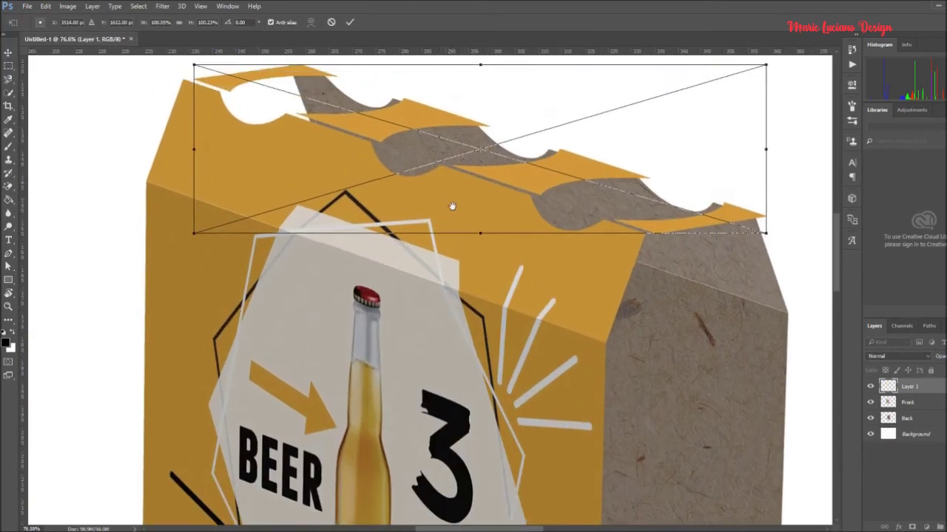
{"action": "left_click_drag", "start_coordinate": [452, 206], "coordinate": [471, 308]}
{"action": "left_click_drag", "start_coordinate": [422, 248], "coordinate": [424, 234]}
{"action": "key", "text": "Return"}
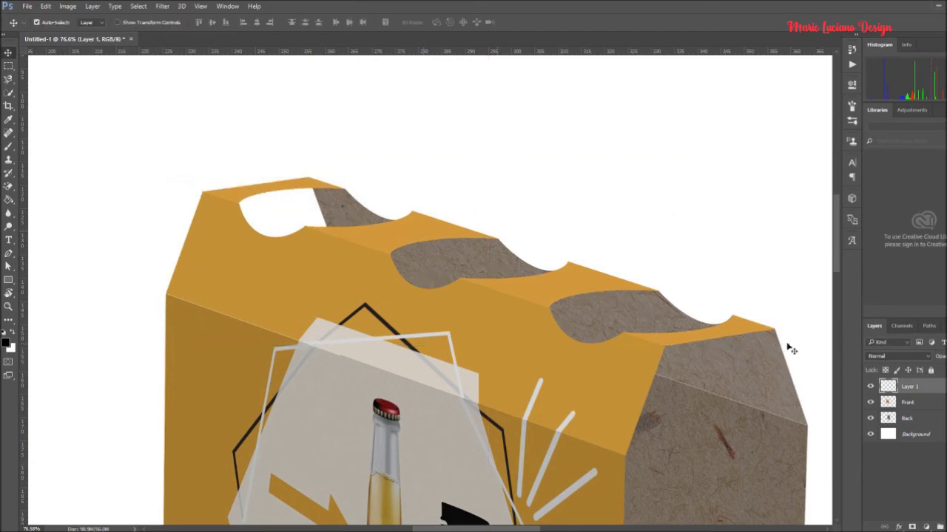
Rename the pasted layer Top.
{"action": "double_click", "coordinate": [911, 387]}
{"action": "type", "text": "Top"}
{"action": "key", "text": "Return"}
{"action": "scroll", "coordinate": [741, 323], "scroll_direction": "down", "scroll_amount": 2}
{"action": "scroll", "coordinate": [741, 323], "scroll_direction": "down", "scroll_amount": 3}
{"action": "scroll", "coordinate": [510, 273], "scroll_direction": "up", "scroll_amount": 4}
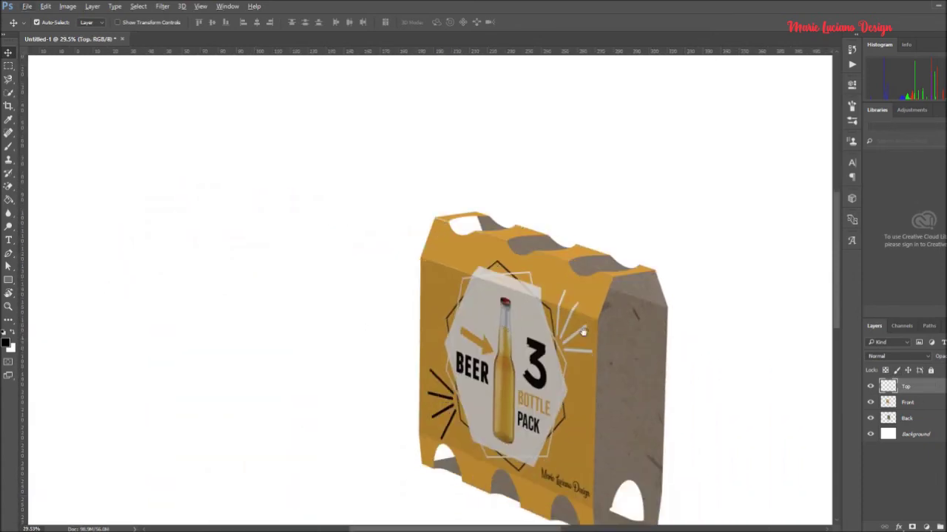
{"action": "scroll", "coordinate": [510, 274], "scroll_direction": "up", "scroll_amount": 3}
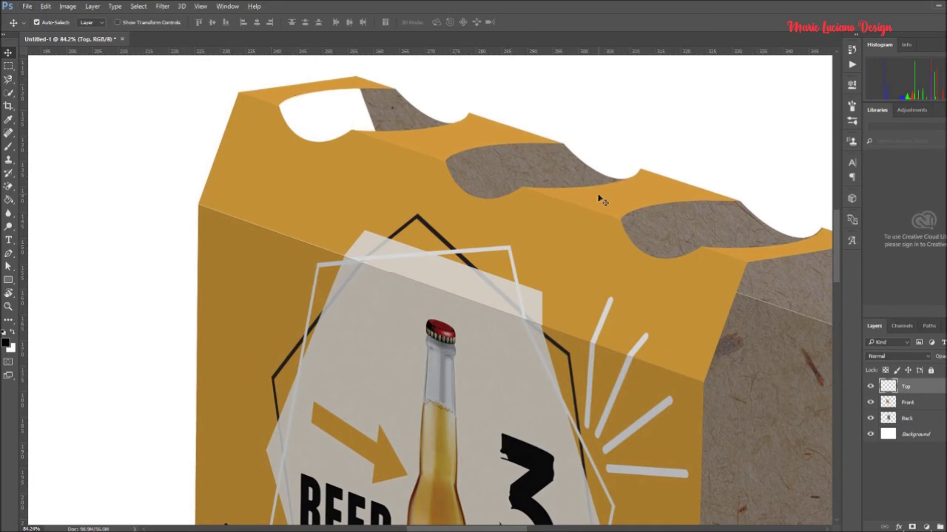
{"action": "scroll", "coordinate": [584, 202], "scroll_direction": "down", "scroll_amount": 4}
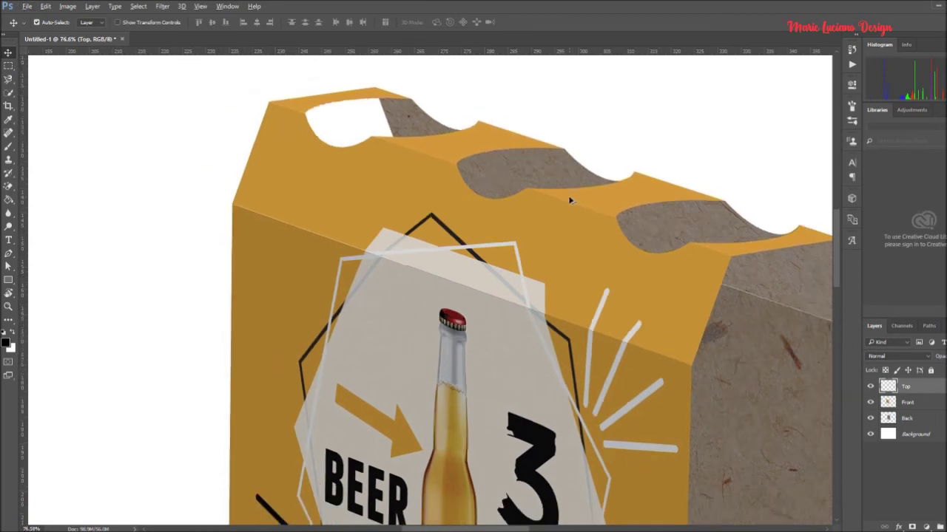
{"action": "scroll", "coordinate": [661, 373], "scroll_direction": "down", "scroll_amount": 5}
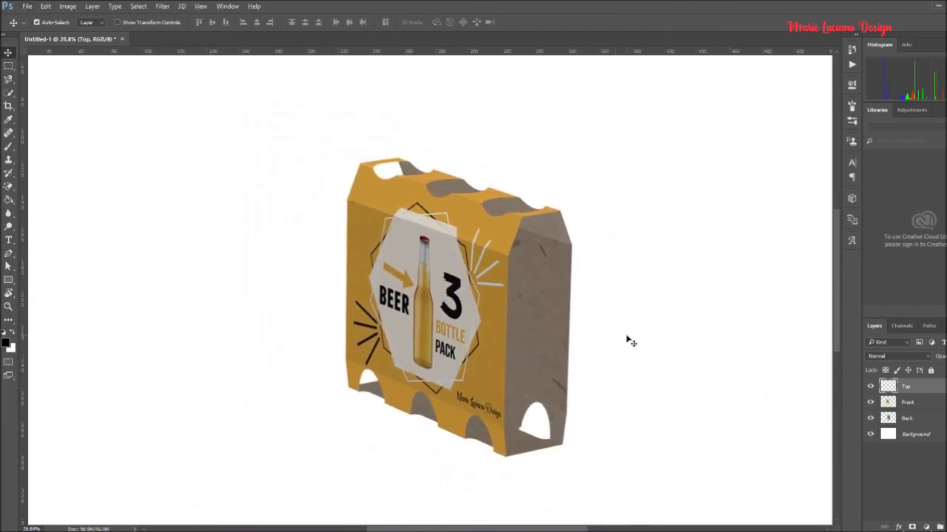
Inspect the Front and Top layers, deselect them, and bring up File > Open Recent.
{"action": "left_click", "coordinate": [472, 326]}
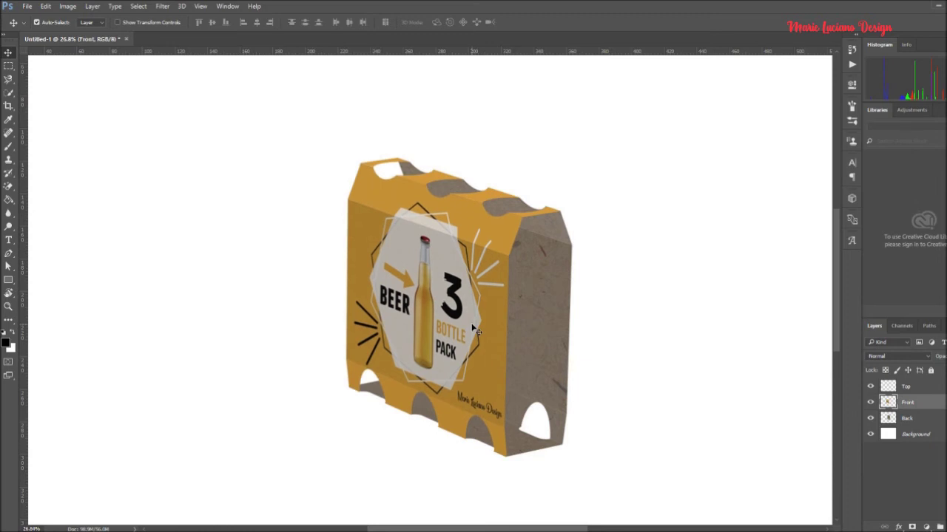
{"action": "left_click", "coordinate": [474, 200]}
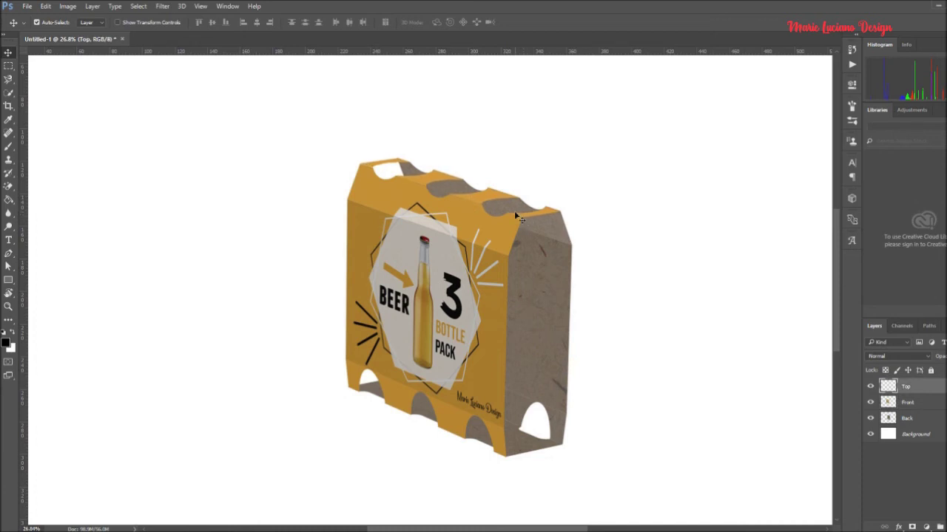
{"action": "left_click", "coordinate": [473, 228], "text": "shift"}
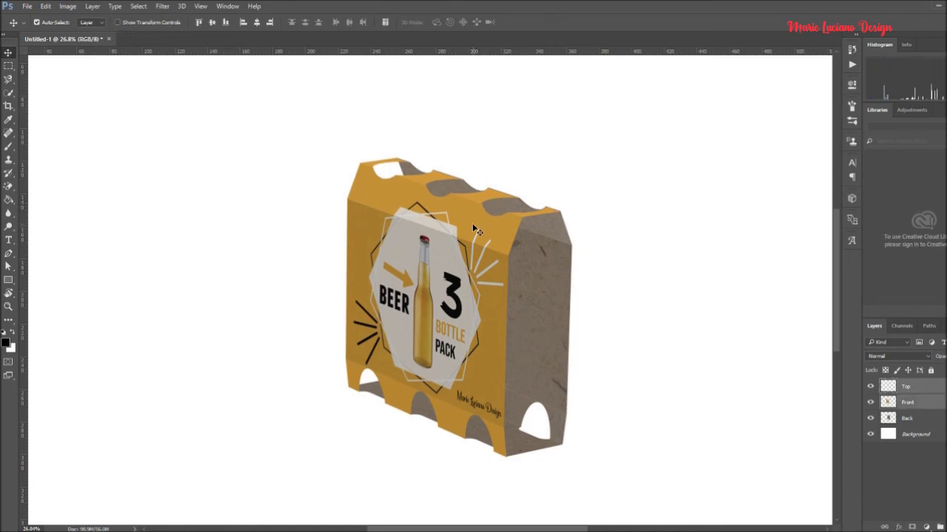
{"action": "left_click", "coordinate": [613, 228]}
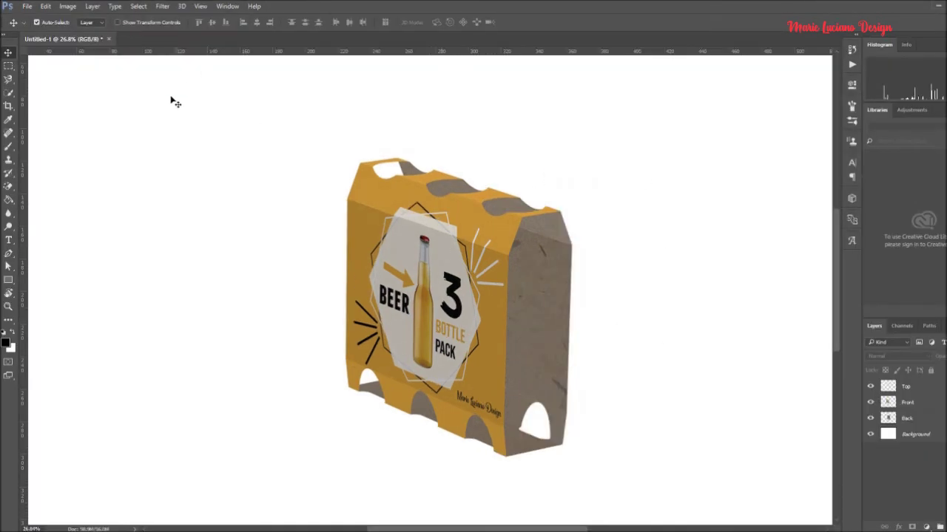
{"action": "left_click", "coordinate": [33, 8]}
Open Beer Bottle.psd, hide its Background, and drag the bottle into the Untitled-1 pack document.
{"action": "mouse_move", "coordinate": [87, 72]}
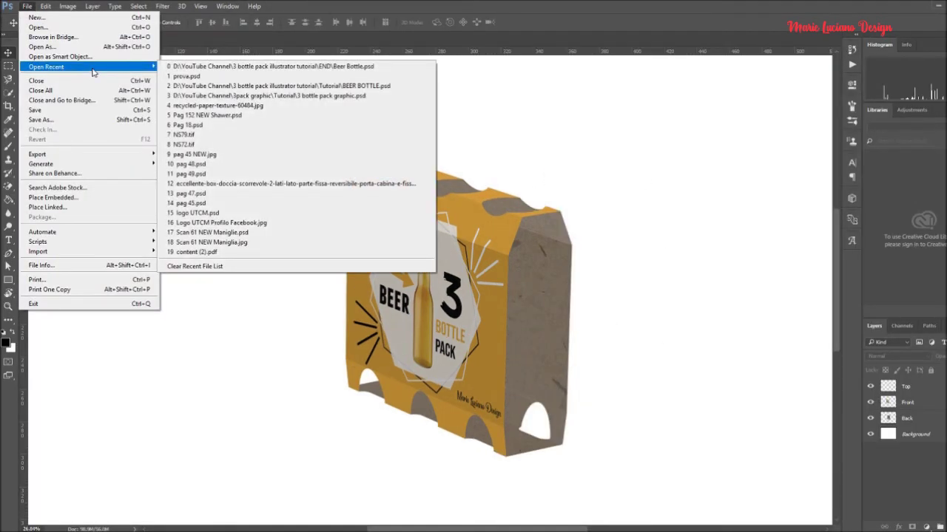
{"action": "left_click", "coordinate": [192, 64]}
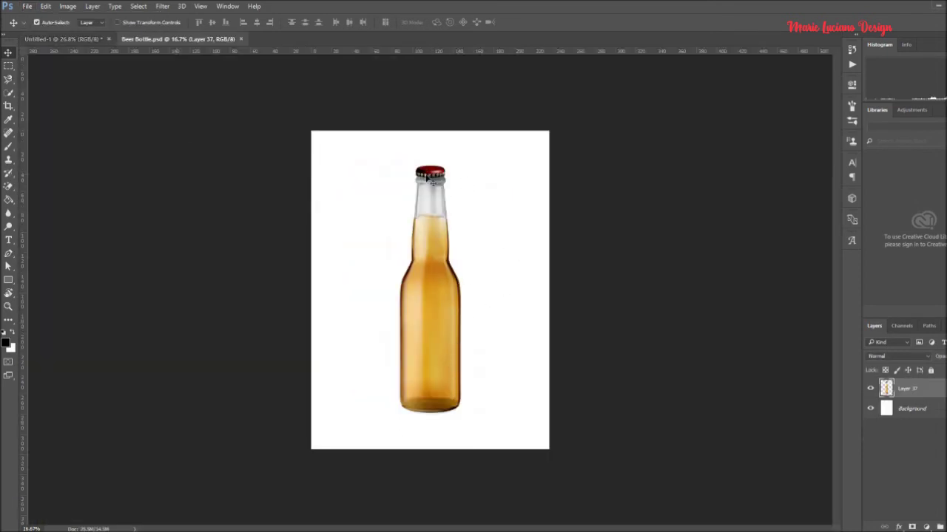
{"action": "left_click", "coordinate": [870, 409]}
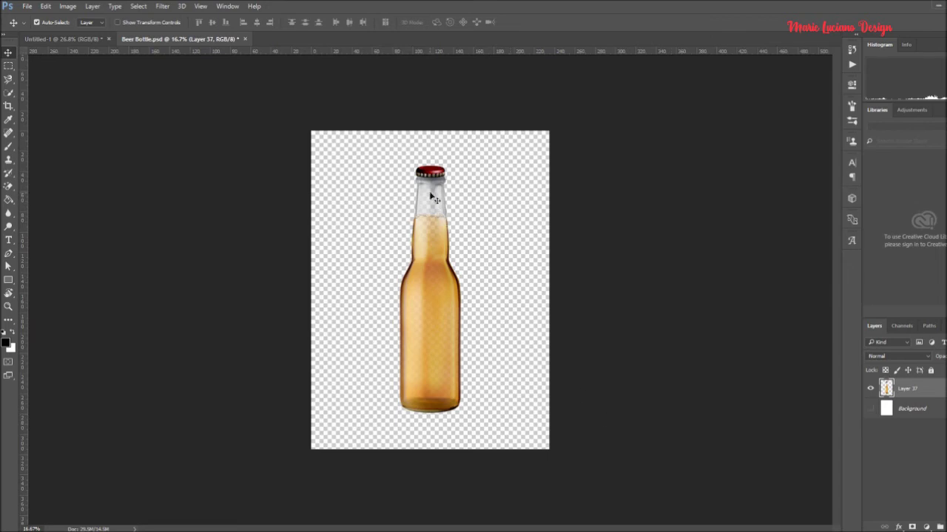
{"action": "mouse_move", "coordinate": [431, 197]}
{"action": "left_mouse_down"}
{"action": "mouse_move", "coordinate": [423, 207]}
{"action": "mouse_move", "coordinate": [440, 208]}
{"action": "left_mouse_up"}
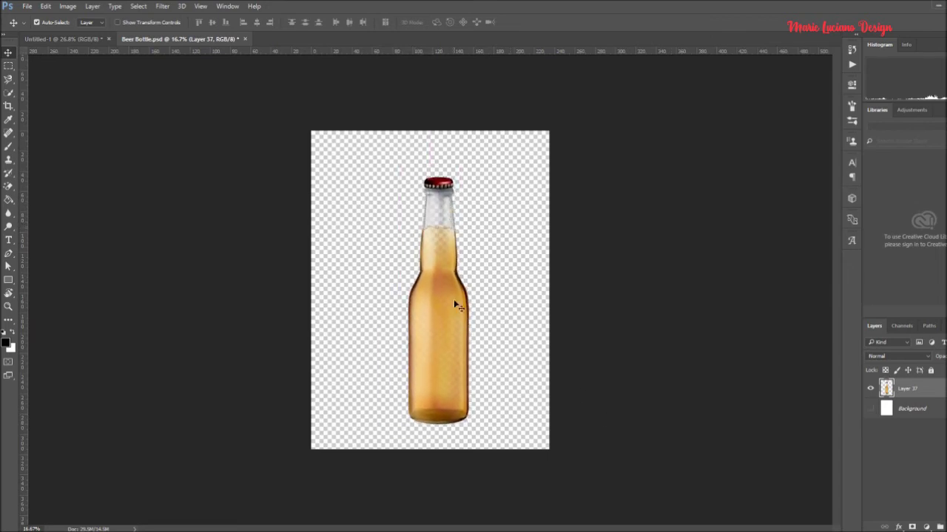
{"action": "key", "text": "ctrl+z"}
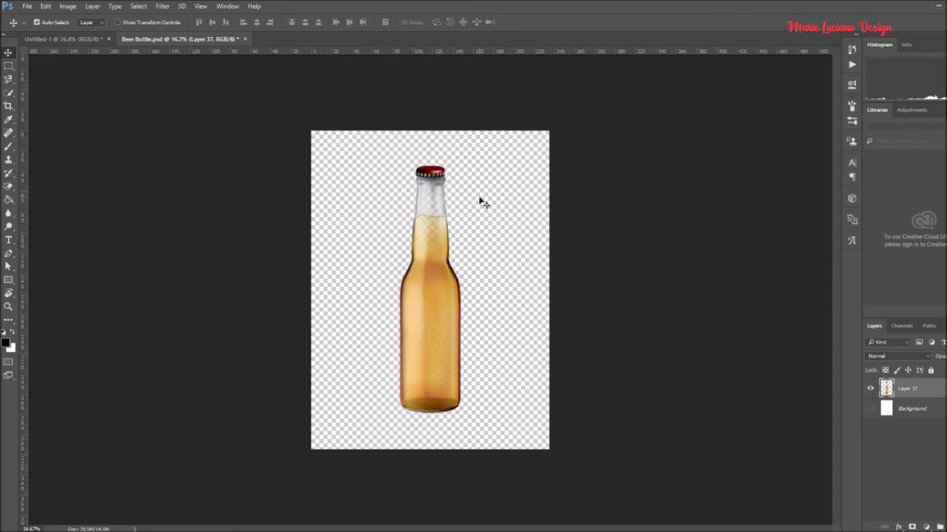
{"action": "left_click_drag", "start_coordinate": [454, 253], "coordinate": [539, 315]}
Rename the new layer Bottle and move it between the Front and Back layers.
{"action": "double_click", "coordinate": [910, 387]}
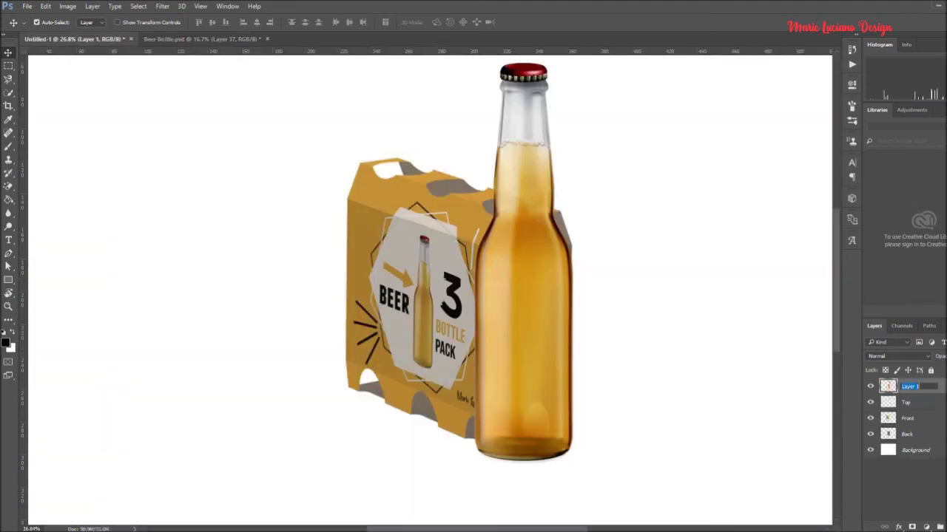
{"action": "type", "text": "Bottle"}
{"action": "key", "text": "Return"}
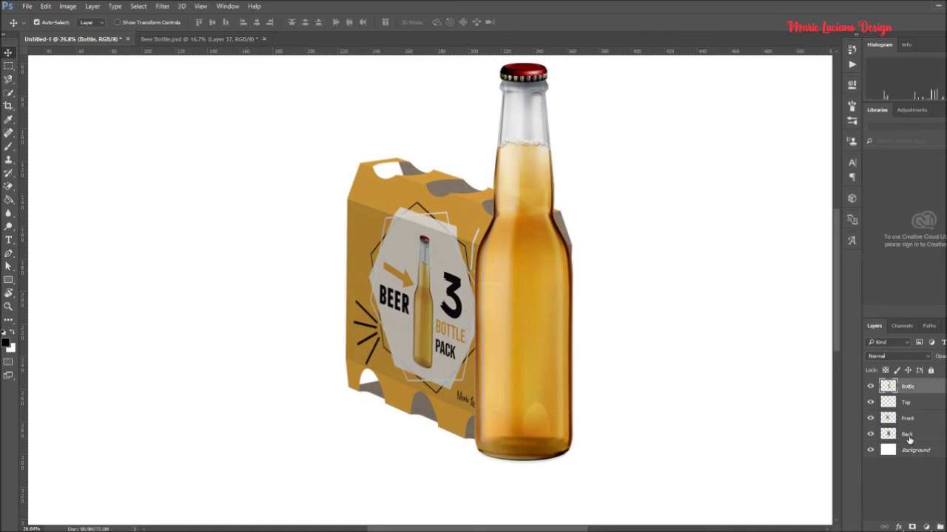
{"action": "left_click_drag", "start_coordinate": [908, 386], "coordinate": [921, 426]}
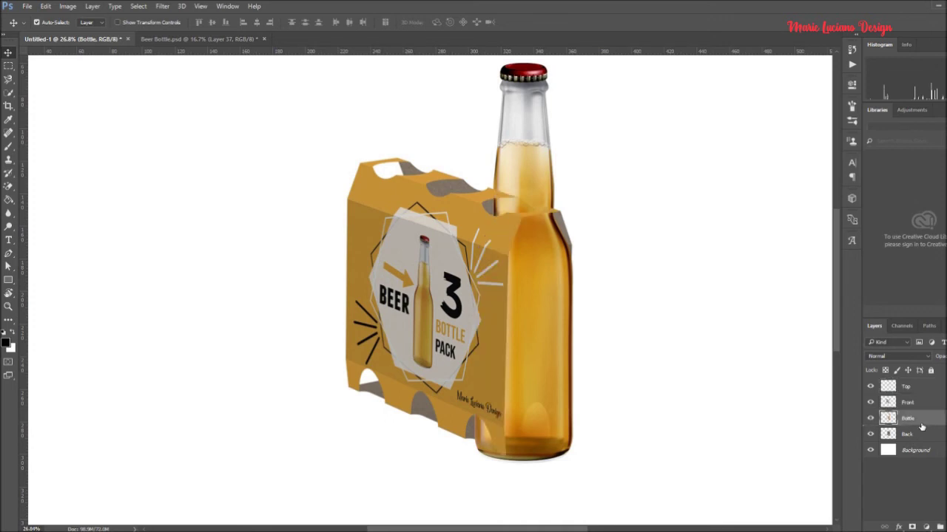
Position the bottle inside the carrier with the Move tool and arrow-key nudges.
{"action": "scroll", "coordinate": [518, 407], "scroll_direction": "up", "scroll_amount": 1}
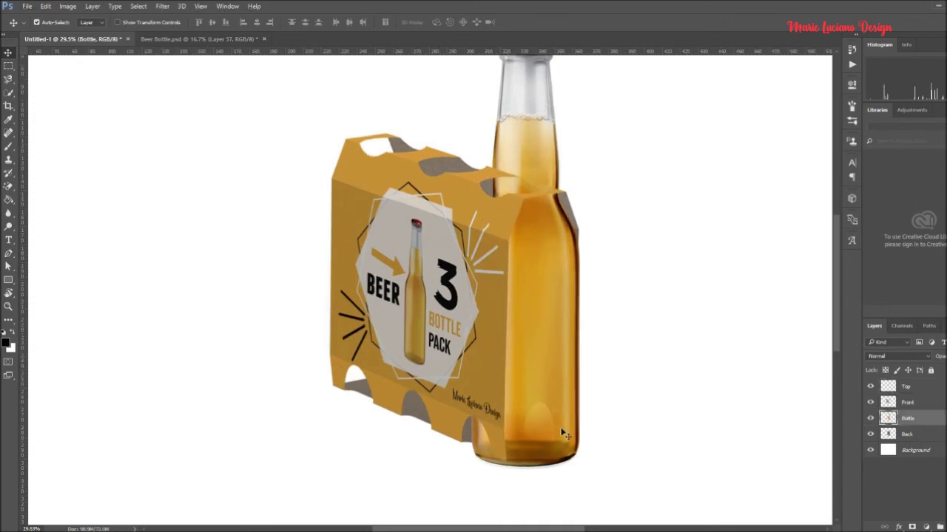
{"action": "left_click_drag", "start_coordinate": [560, 436], "coordinate": [527, 424]}
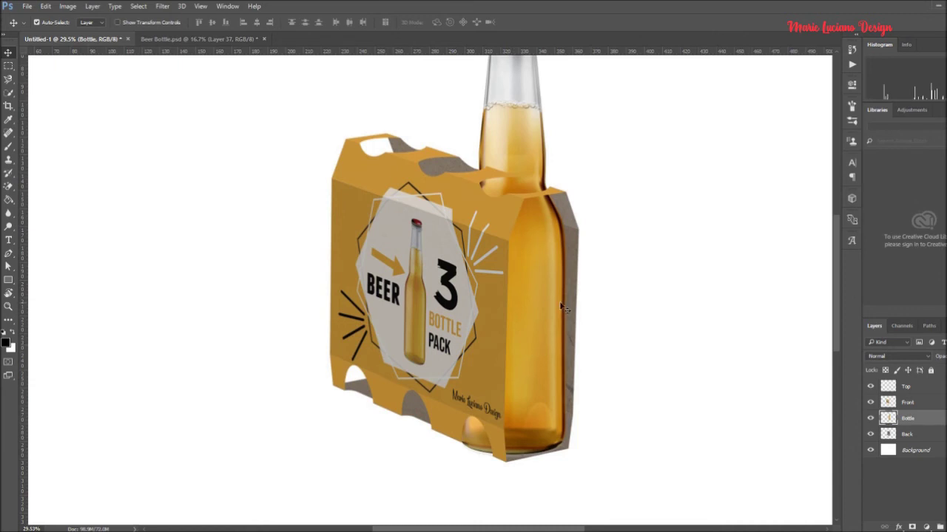
{"action": "key", "text": "shift+Right"}
{"action": "key", "text": "shift+Right"}
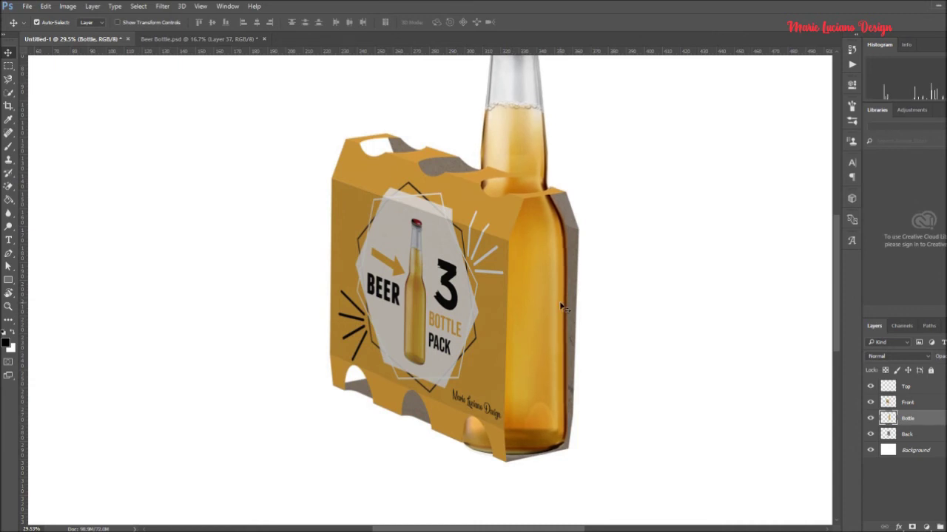
{"action": "key", "text": "shift+Right"}
{"action": "key", "text": "shift+Down"}
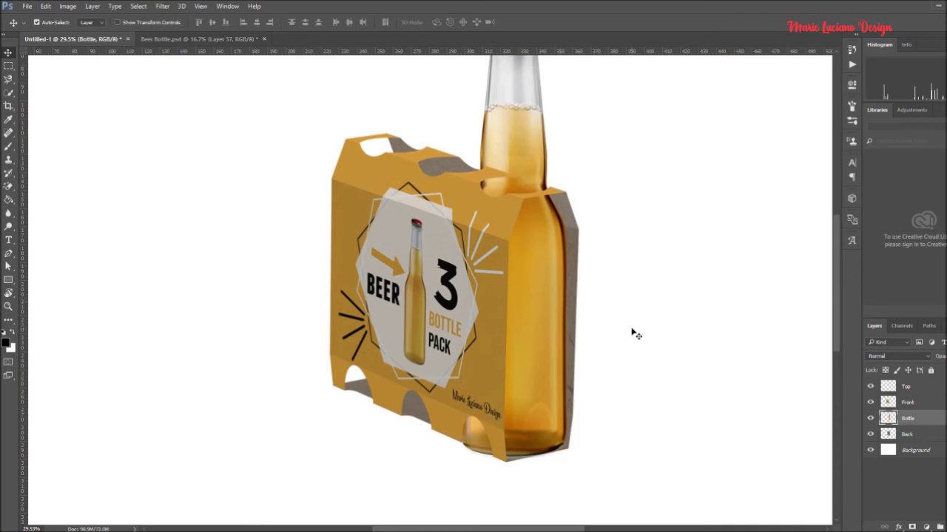
{"action": "key", "text": "shift+Left"}
{"action": "key", "text": "shift+Up"}
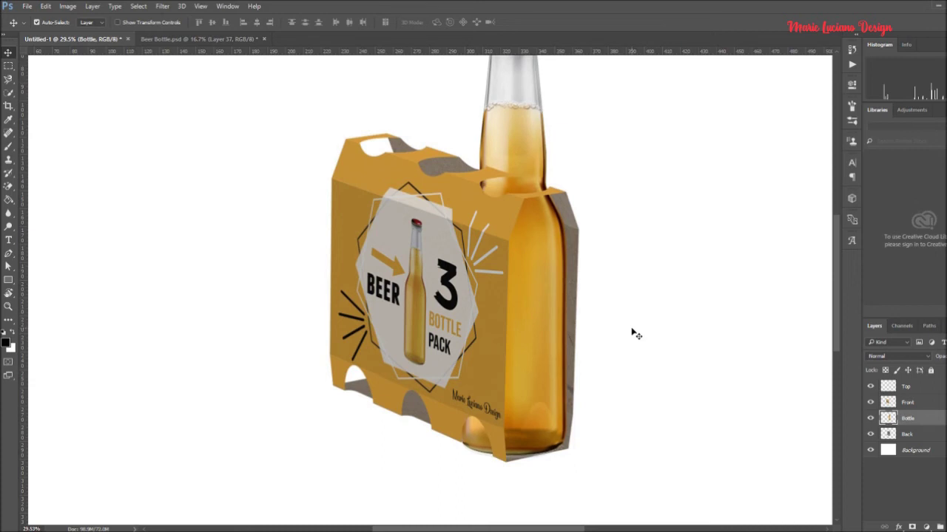
{"action": "key", "text": "Left"}
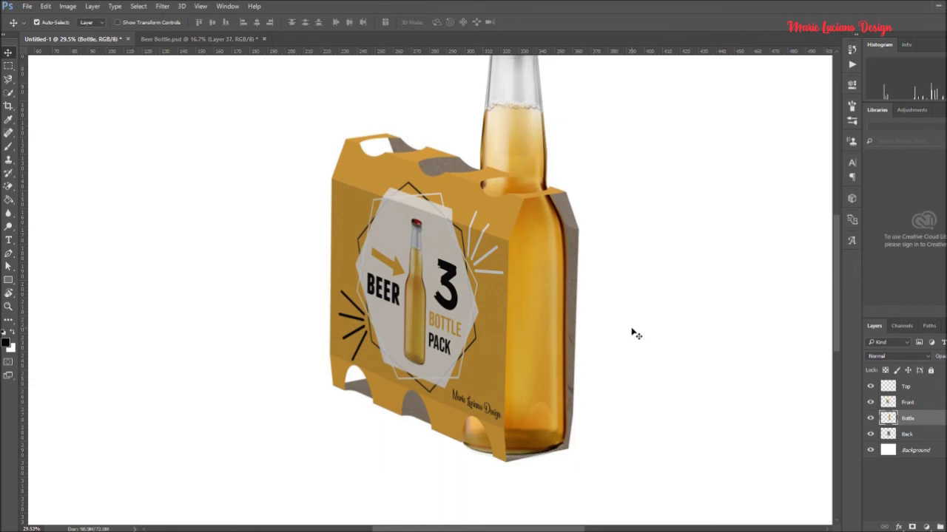
{"action": "scroll", "coordinate": [667, 332], "scroll_direction": "down", "scroll_amount": 2}
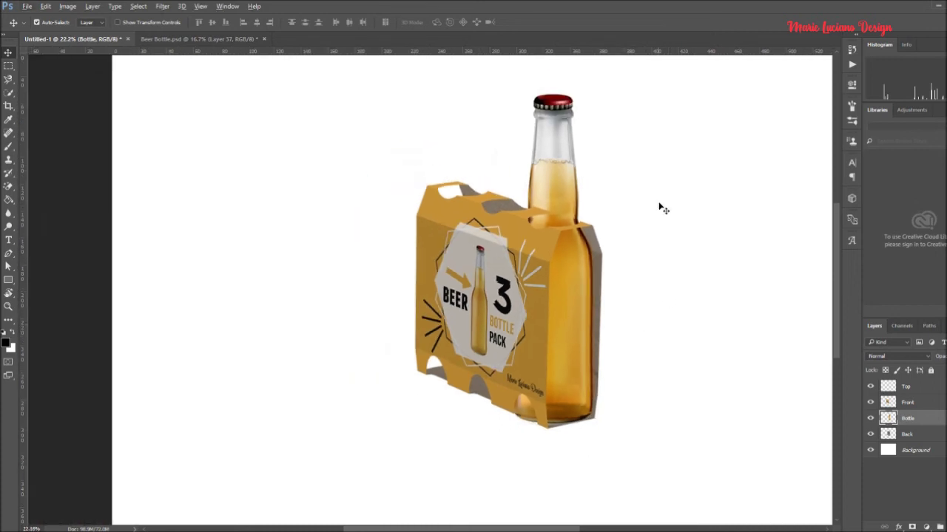
{"action": "left_click_drag", "start_coordinate": [659, 204], "coordinate": [621, 262]}
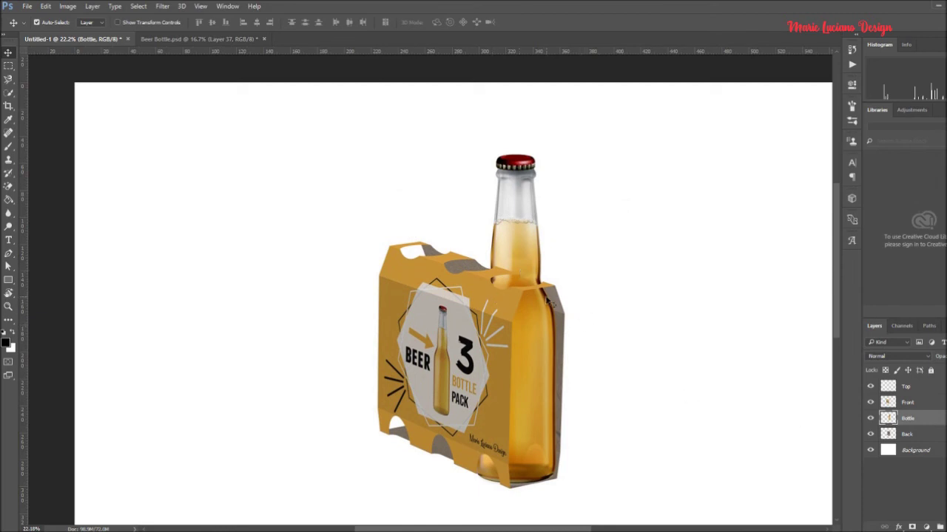
Add a layer mask to the Top layer and load the Bottle layer's outline as a selection.
{"action": "left_click", "coordinate": [895, 387]}
{"action": "left_click", "coordinate": [869, 387]}
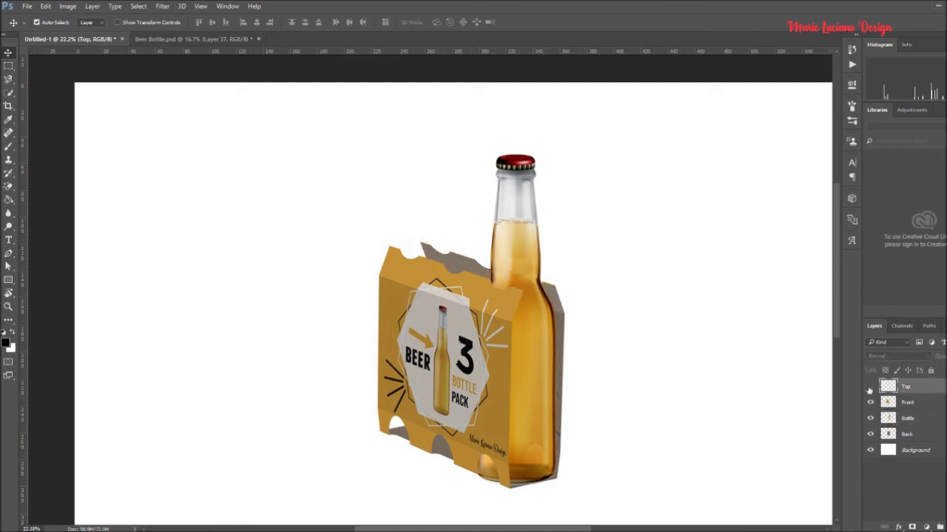
{"action": "left_click", "coordinate": [870, 387]}
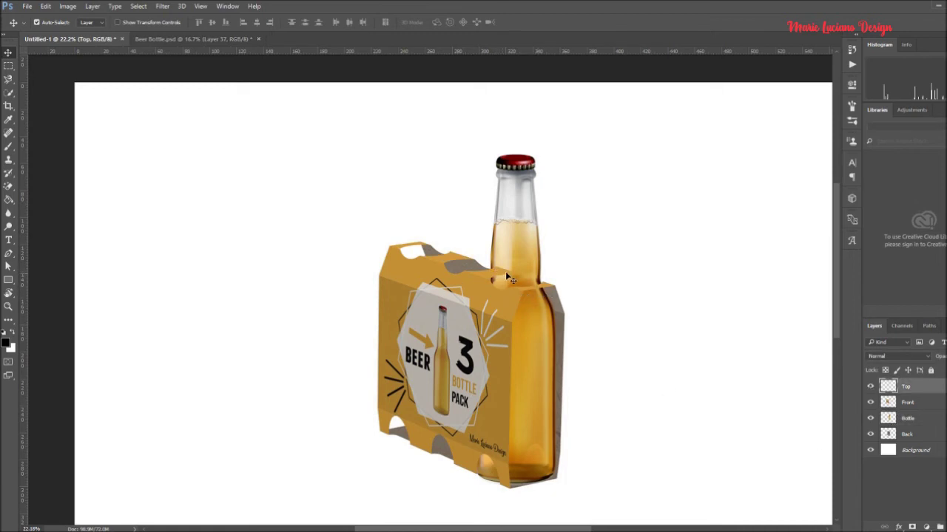
{"action": "scroll", "coordinate": [507, 276], "scroll_direction": "up", "scroll_amount": 2}
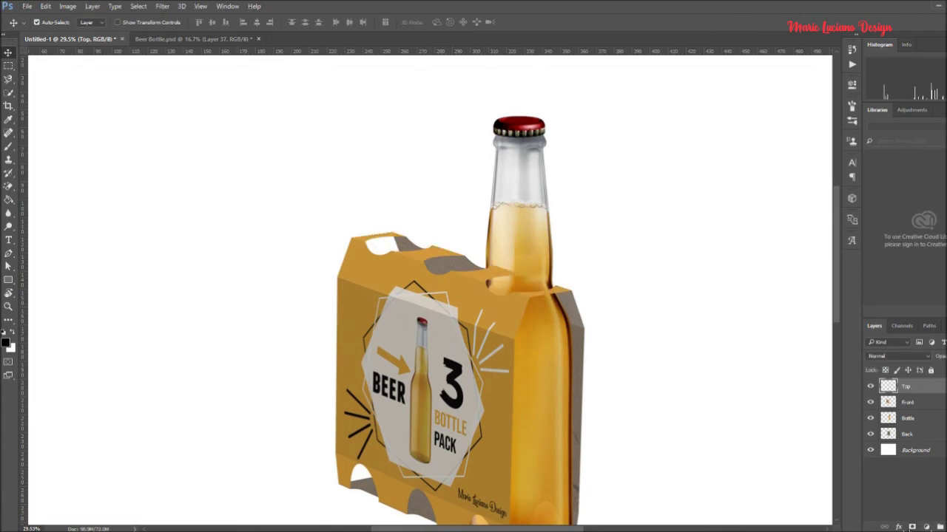
{"action": "left_click", "coordinate": [912, 527]}
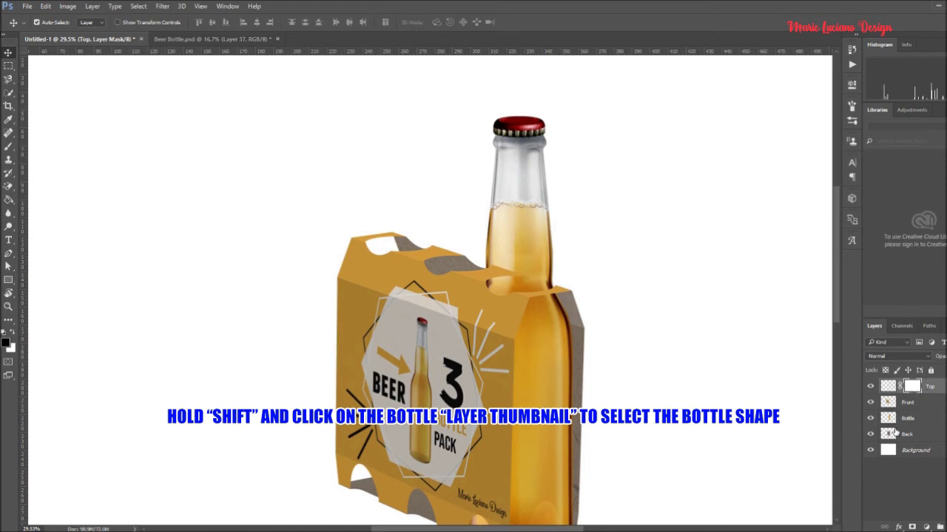
{"action": "left_click", "coordinate": [893, 419], "text": "ctrl"}
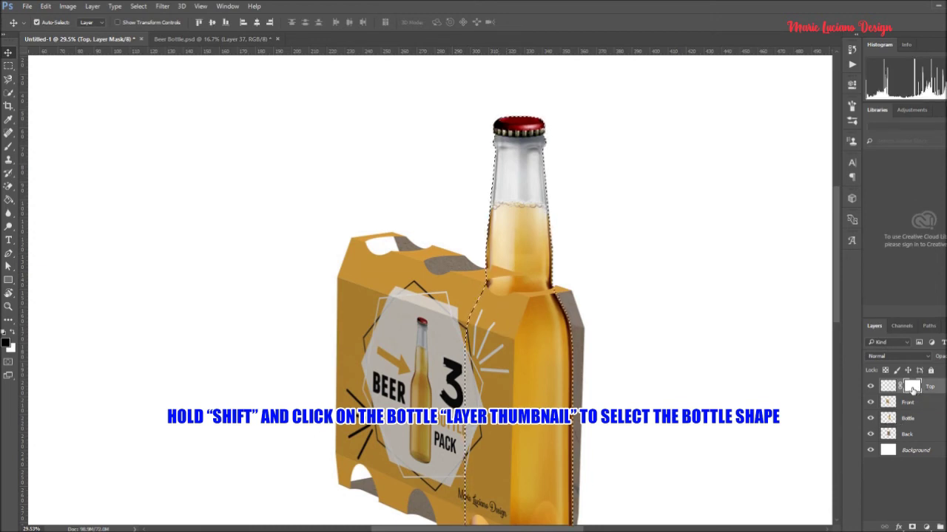
Paint the Top mask with a hard round brush at about 90% opacity so the bottle neck shows, then deselect.
{"action": "left_click", "coordinate": [6, 152]}
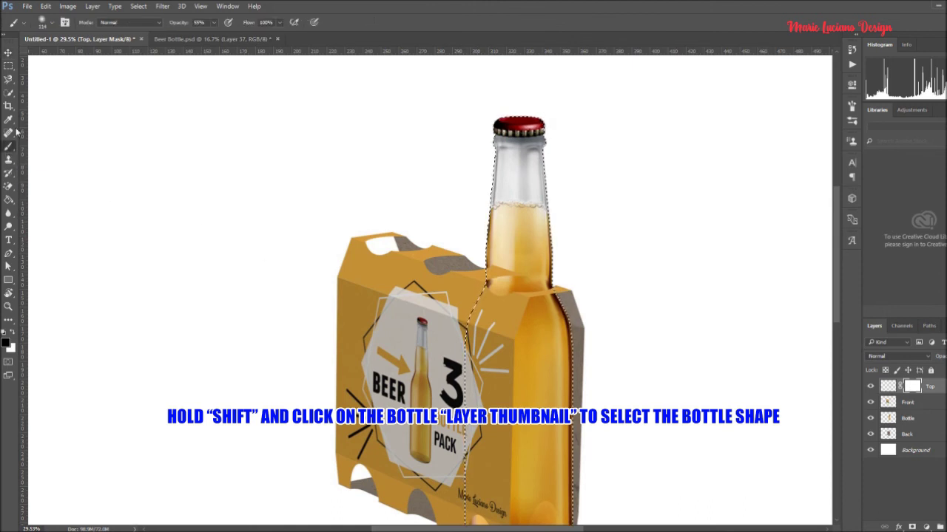
{"action": "left_click", "coordinate": [42, 22]}
{"action": "left_click", "coordinate": [68, 122]}
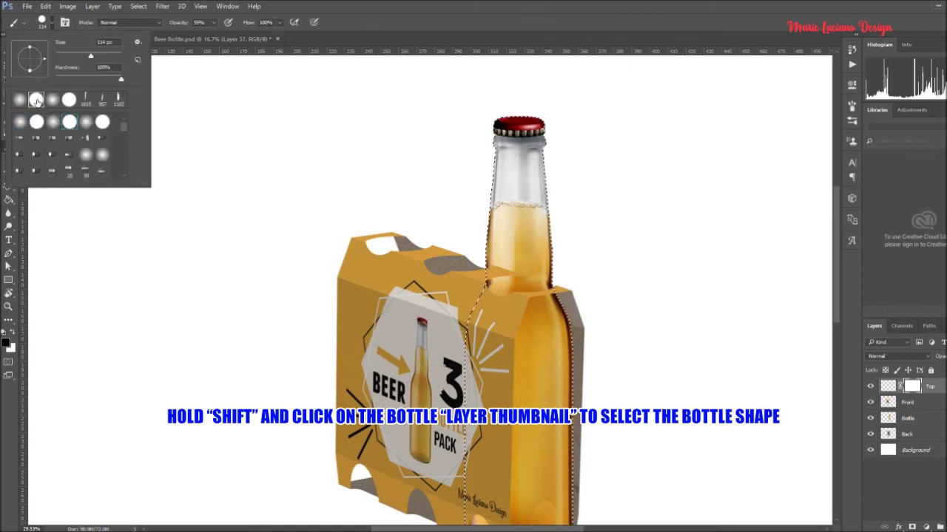
{"action": "key", "text": "Return"}
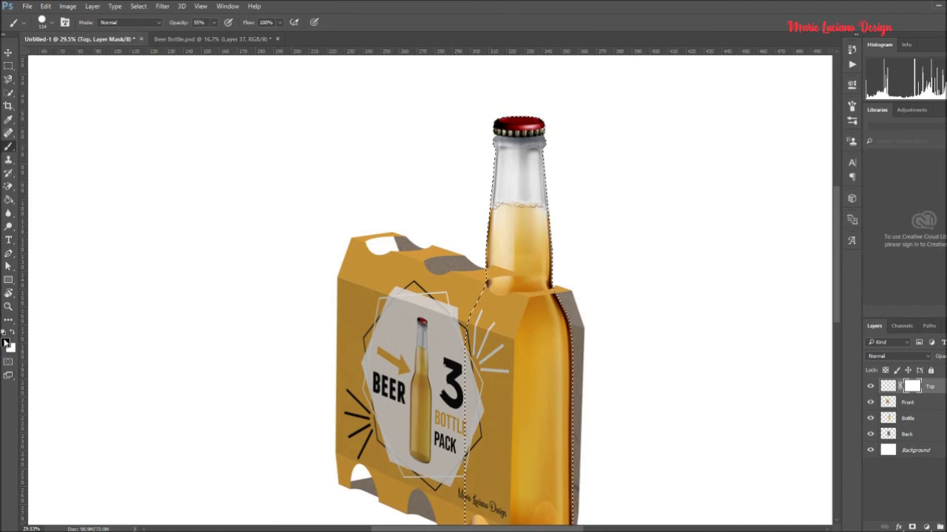
{"action": "mouse_move", "coordinate": [214, 22]}
{"action": "left_mouse_down"}
{"action": "mouse_move", "coordinate": [242, 36]}
{"action": "mouse_move", "coordinate": [233, 39]}
{"action": "left_mouse_up"}
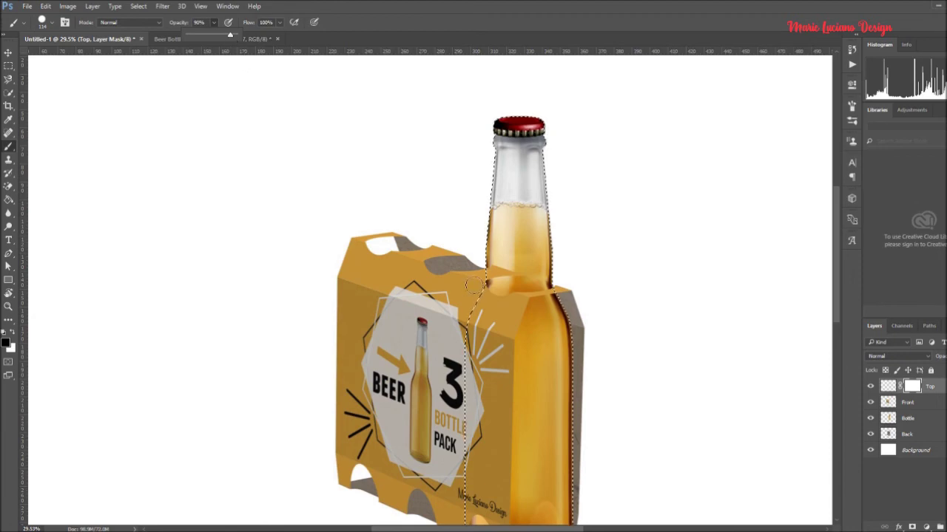
{"action": "scroll", "coordinate": [450, 263], "scroll_direction": "up", "scroll_amount": 1}
{"action": "mouse_move", "coordinate": [449, 262]}
{"action": "left_mouse_down"}
{"action": "mouse_move", "coordinate": [500, 261]}
{"action": "mouse_move", "coordinate": [497, 274]}
{"action": "mouse_move", "coordinate": [540, 281]}
{"action": "left_mouse_up"}
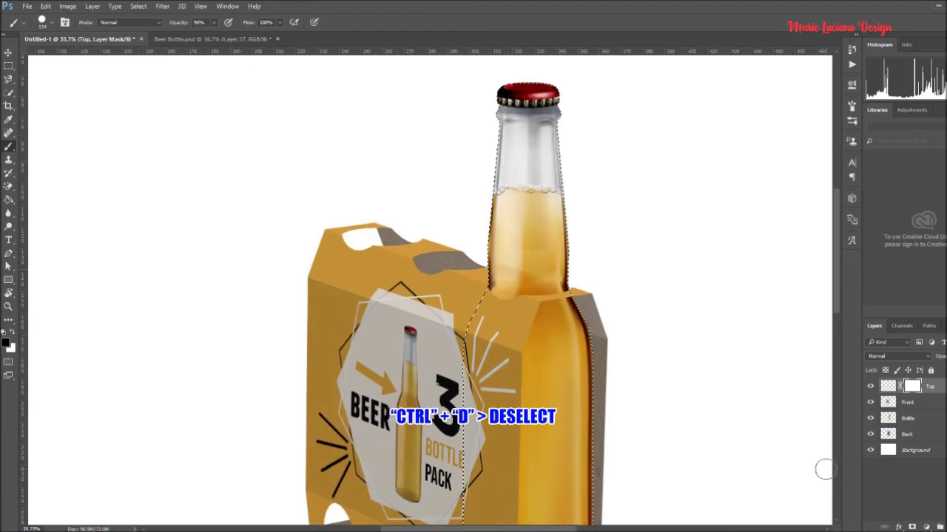
{"action": "key", "text": "ctrl+d"}
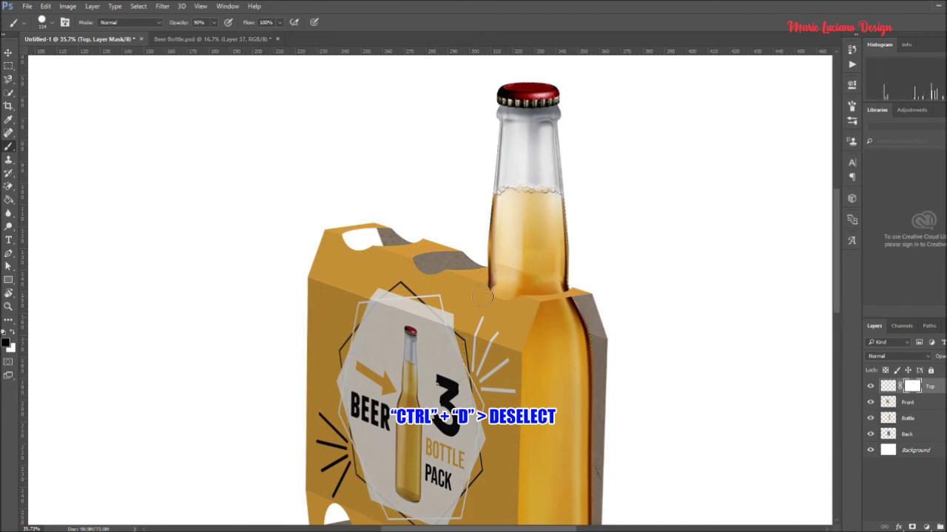
{"action": "left_click", "coordinate": [8, 52]}
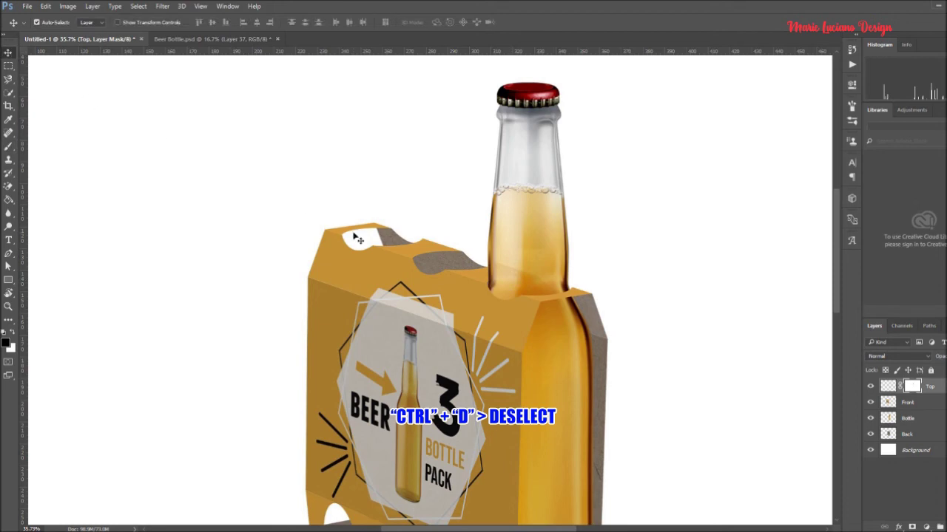
{"action": "scroll", "coordinate": [357, 238], "scroll_direction": "down", "scroll_amount": 3}
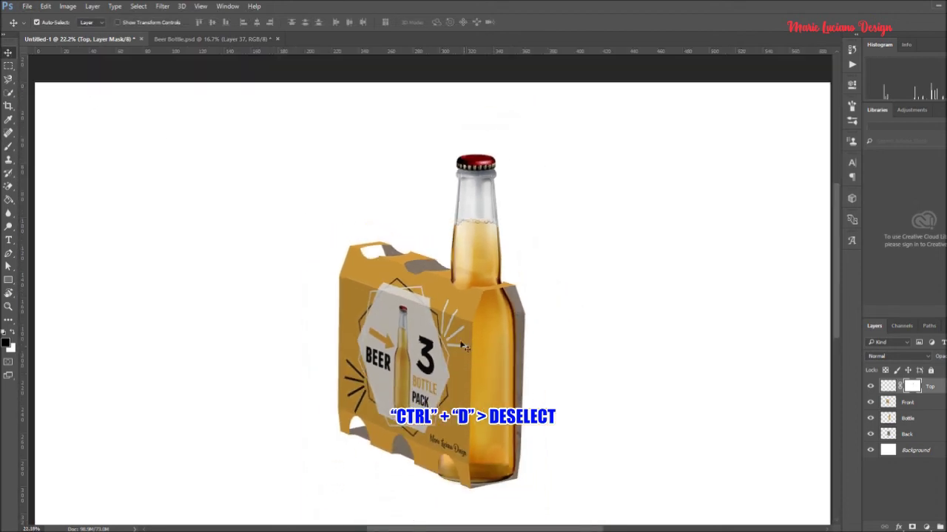
Duplicate the Bottle layer and rename the copy Bottle 2.
{"action": "left_click", "coordinate": [907, 420]}
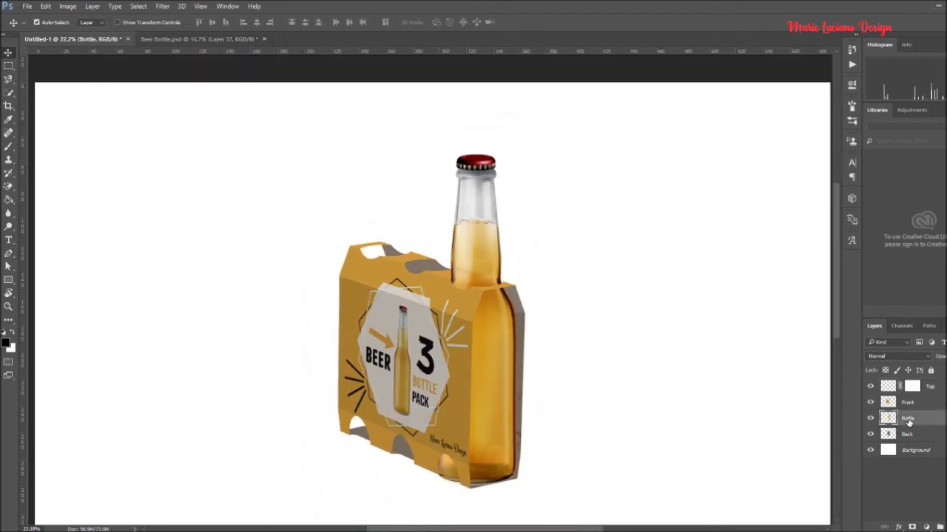
{"action": "key", "text": "ctrl+j"}
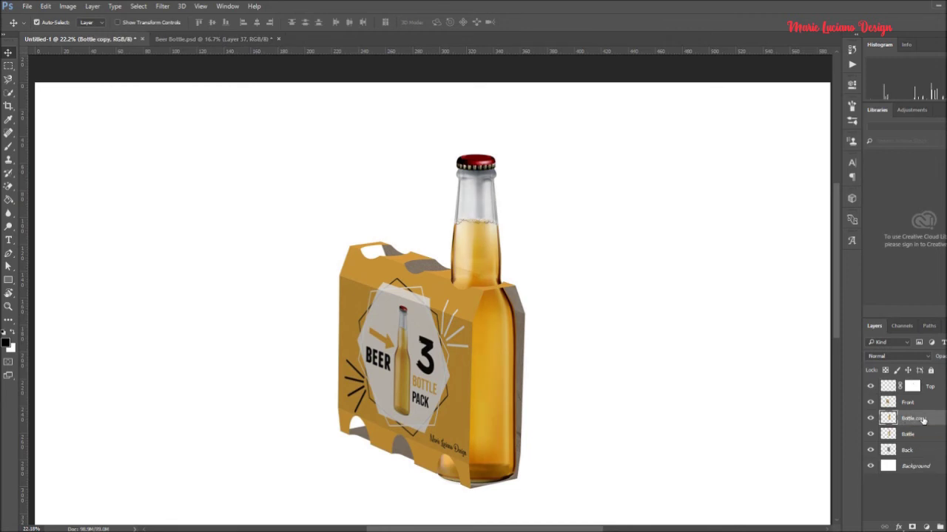
{"action": "double_click", "coordinate": [911, 419]}
{"action": "left_click_drag", "start_coordinate": [918, 421], "coordinate": [934, 418]}
{"action": "type", "text": "2"}
{"action": "left_click", "coordinate": [937, 433]}
Move Bottle 2 up and to the left, and stack it below Bottle in the Layers panel.
{"action": "scroll", "coordinate": [473, 296], "scroll_direction": "up", "scroll_amount": 3}
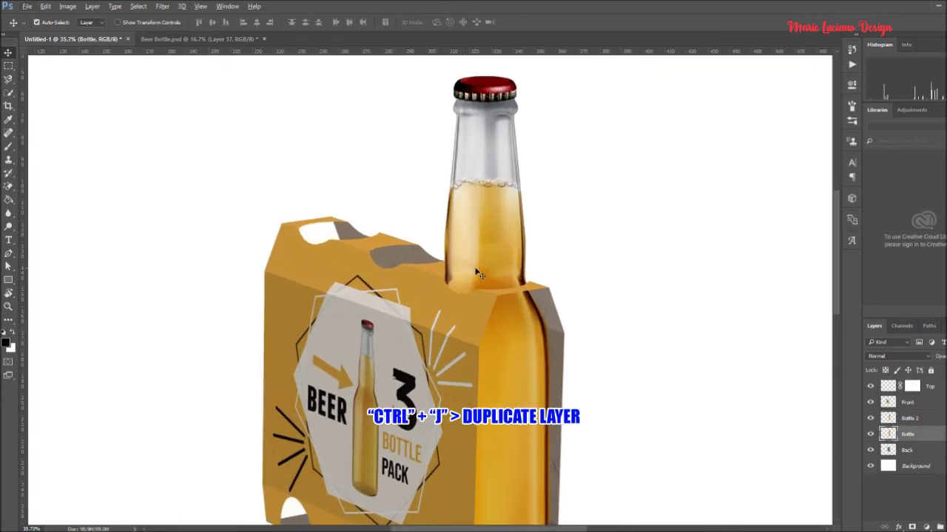
{"action": "scroll", "coordinate": [477, 274], "scroll_direction": "down", "scroll_amount": 1}
{"action": "left_click_drag", "start_coordinate": [486, 225], "coordinate": [413, 193]}
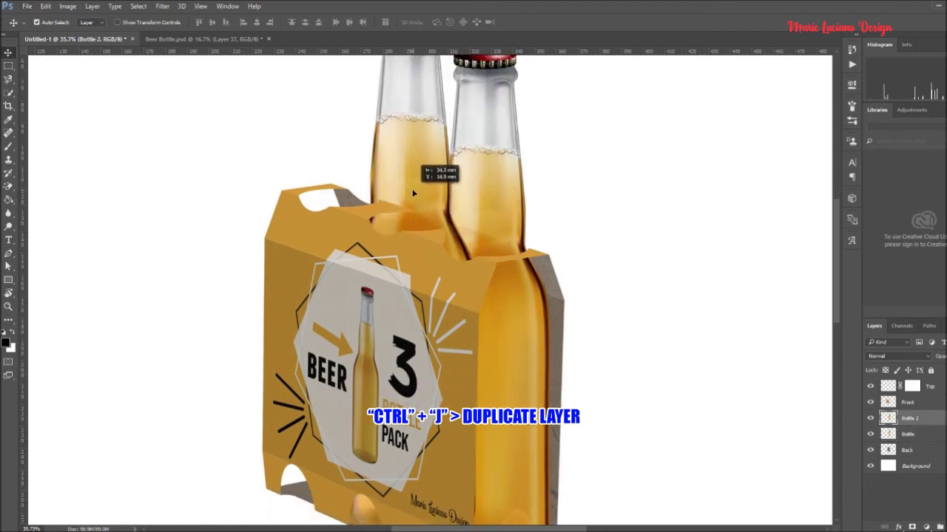
{"action": "scroll", "coordinate": [405, 510], "scroll_direction": "down", "scroll_amount": 2}
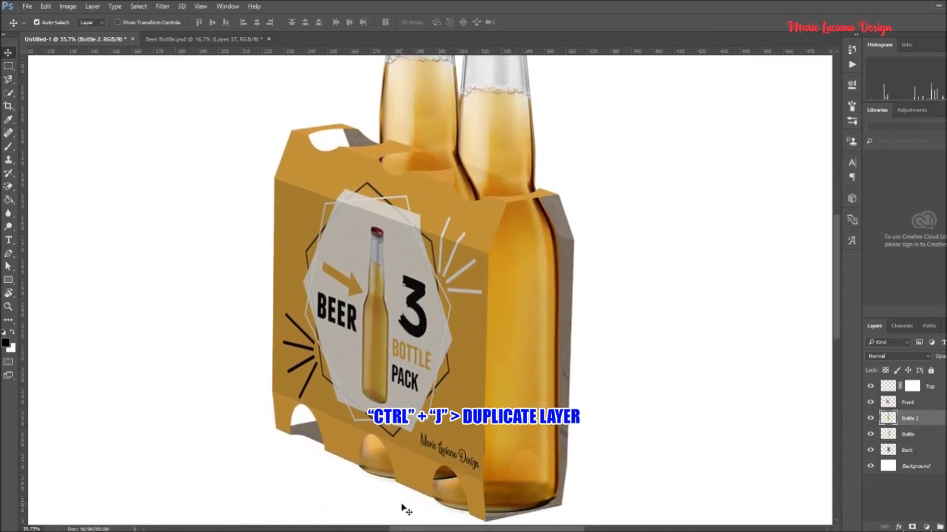
{"action": "scroll", "coordinate": [418, 359], "scroll_direction": "down", "scroll_amount": 3}
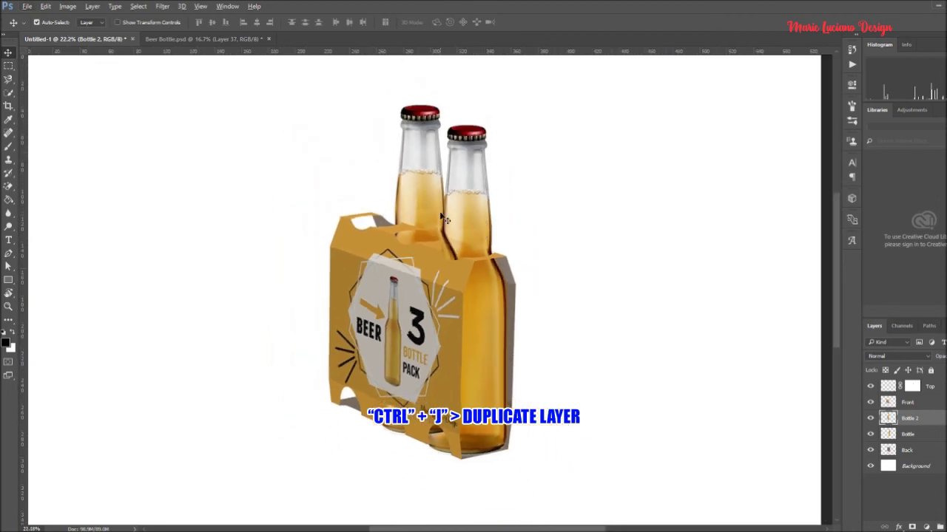
{"action": "left_click_drag", "start_coordinate": [906, 423], "coordinate": [911, 442]}
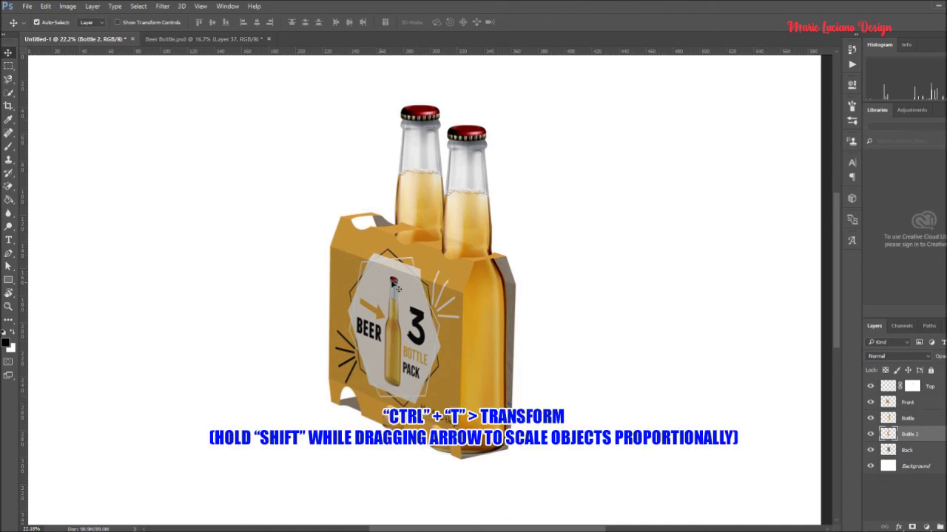
Scale Bottle 2 down proportionally to about 99.4% with two Free Transform passes.
{"action": "key", "text": "ctrl+t"}
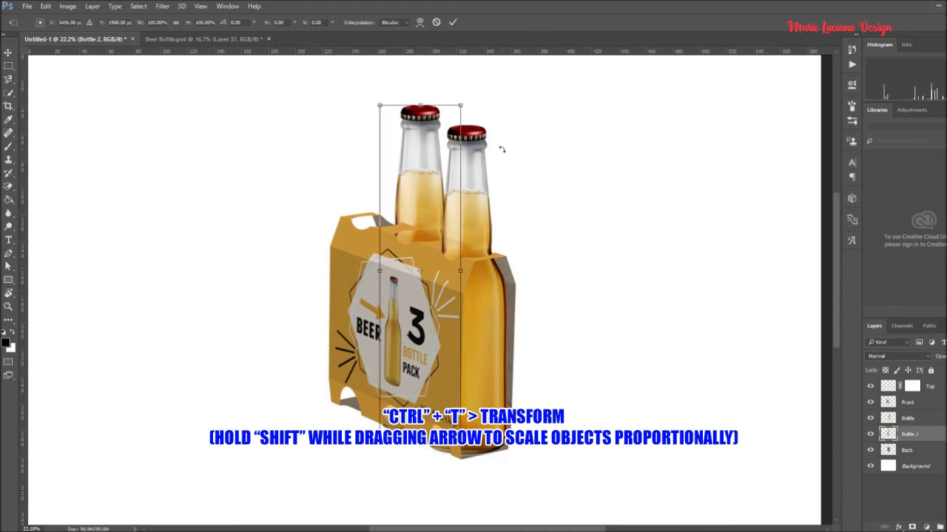
{"action": "left_click_drag", "start_coordinate": [379, 107], "coordinate": [380, 109]}
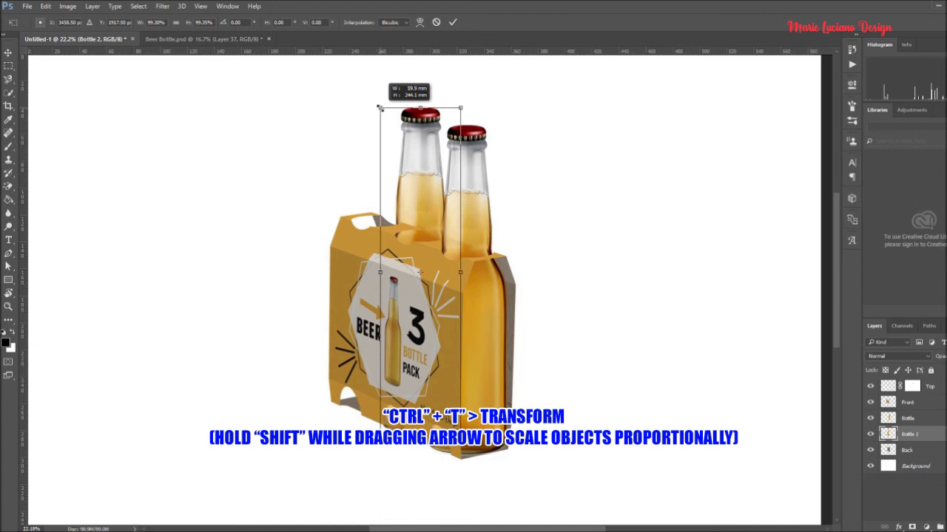
{"action": "left_click_drag", "start_coordinate": [380, 108], "coordinate": [380, 109]}
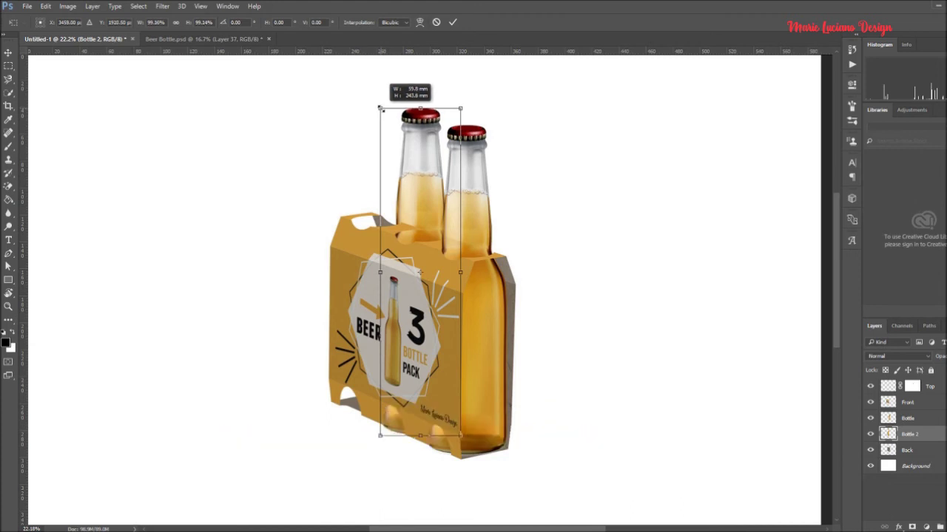
{"action": "left_click_drag", "start_coordinate": [380, 108], "coordinate": [380, 108]}
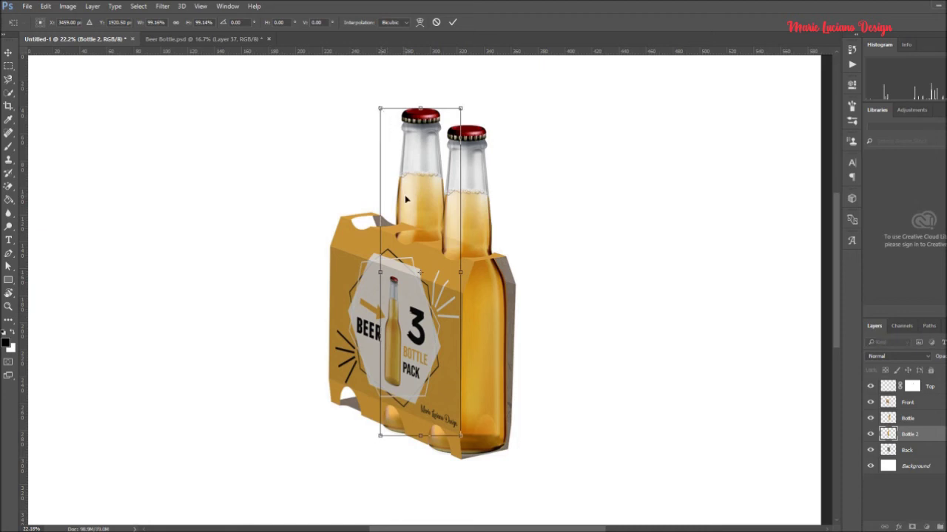
{"action": "key", "text": "ctrl+z"}
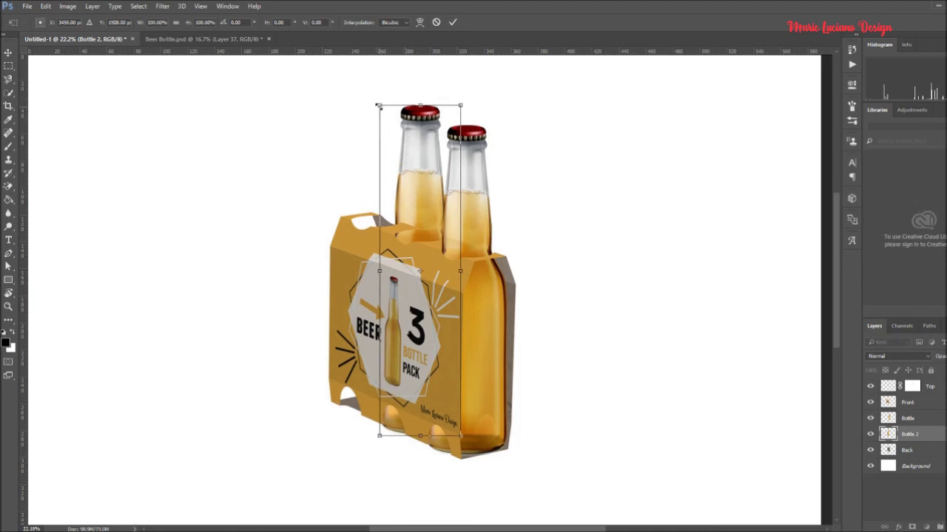
{"action": "left_click_drag", "start_coordinate": [380, 108], "coordinate": [380, 110]}
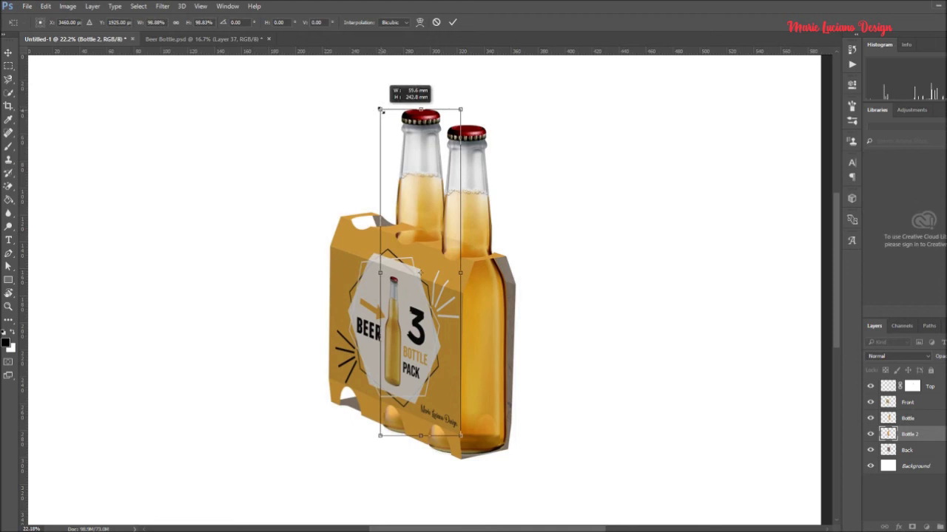
{"action": "left_click_drag", "start_coordinate": [381, 111], "coordinate": [380, 111]}
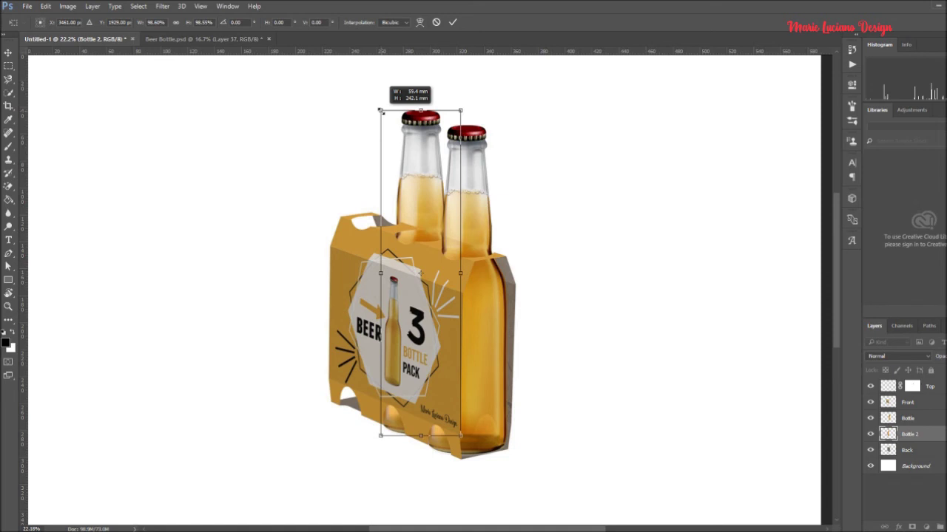
{"action": "key", "text": "Return"}
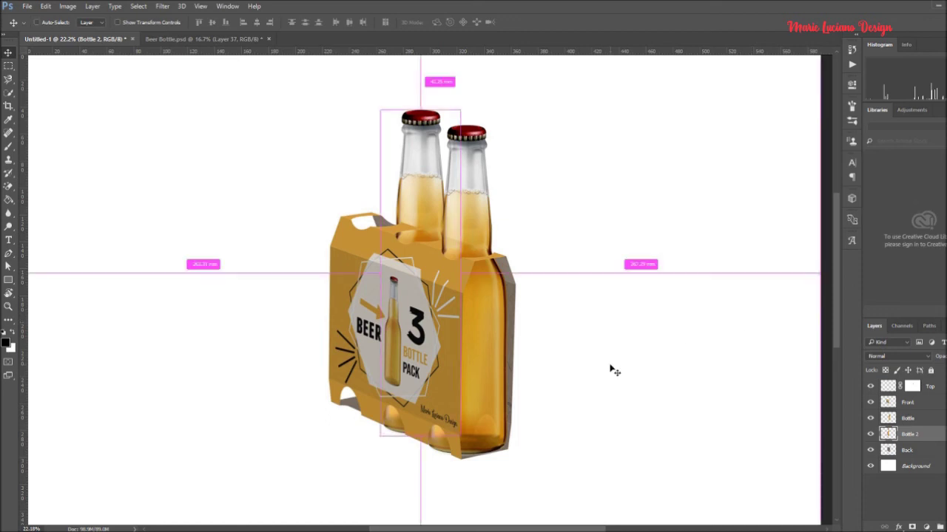
{"action": "key", "text": "ctrl+t"}
{"action": "left_click_drag", "start_coordinate": [381, 110], "coordinate": [381, 110]}
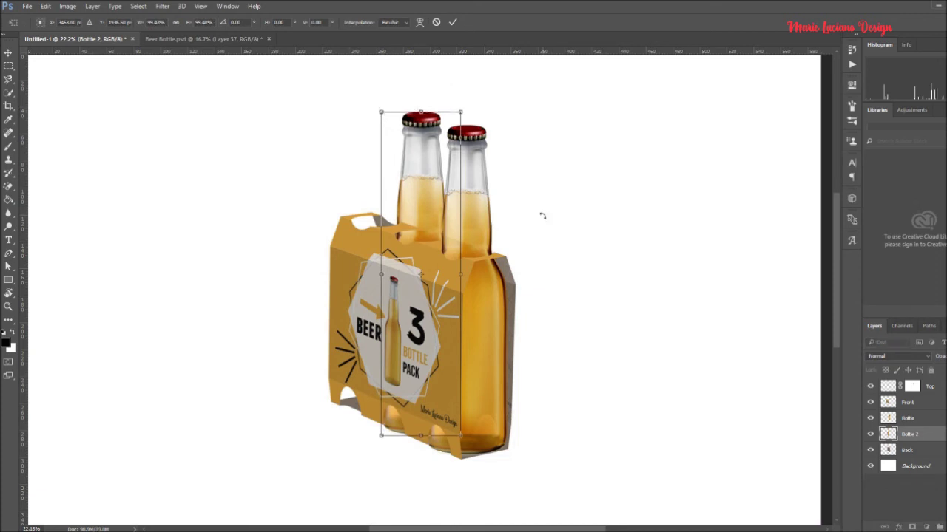
{"action": "key", "text": "Return"}
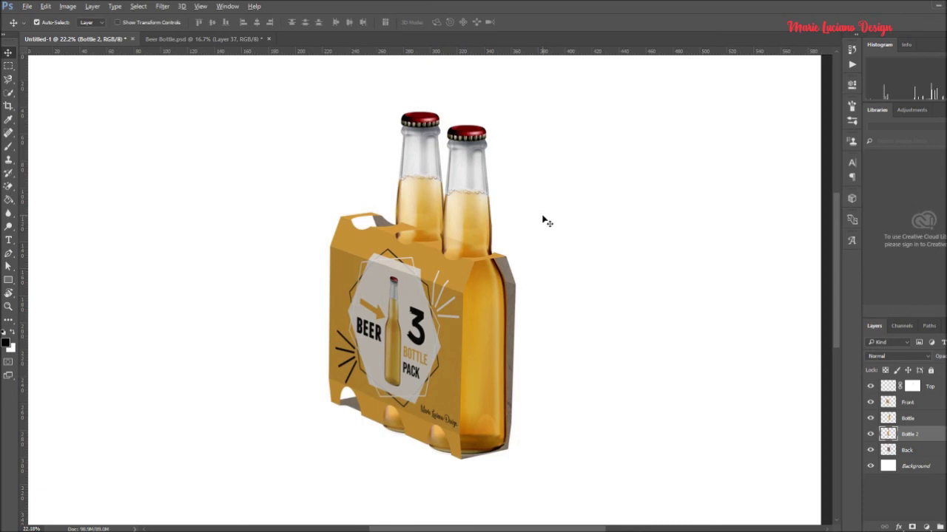
{"action": "scroll", "coordinate": [547, 222], "scroll_direction": "up", "scroll_amount": 3}
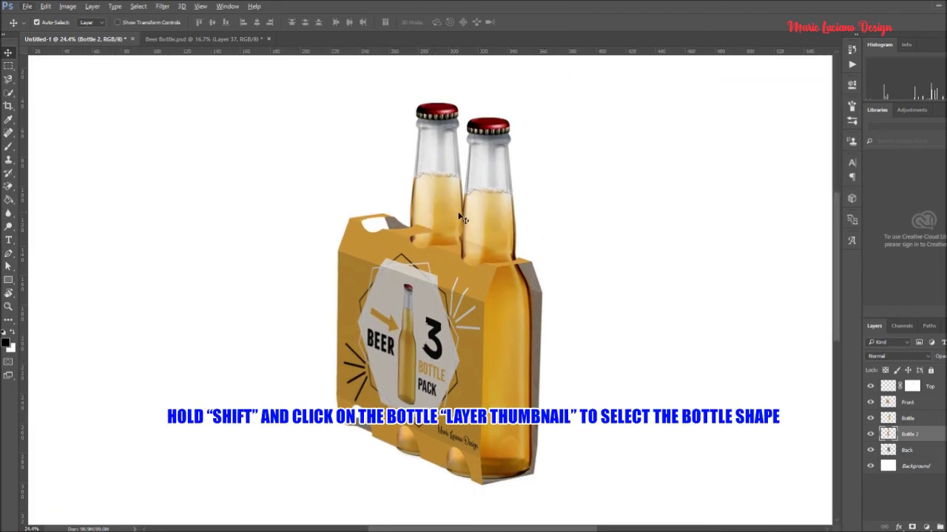
Load Bottle 2's outline as a selection, brush over its slot on the Top layer mask, then deselect.
{"action": "left_click", "coordinate": [888, 435], "text": "ctrl"}
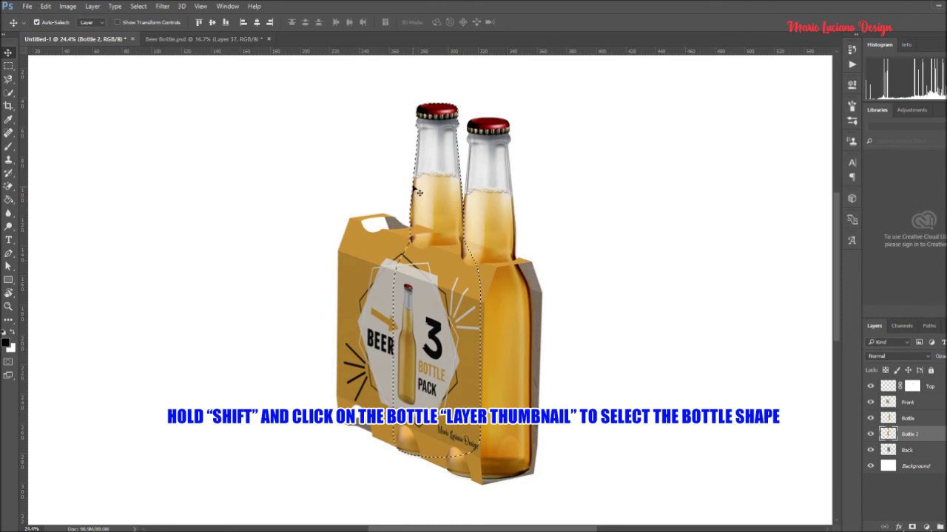
{"action": "left_click", "coordinate": [912, 387]}
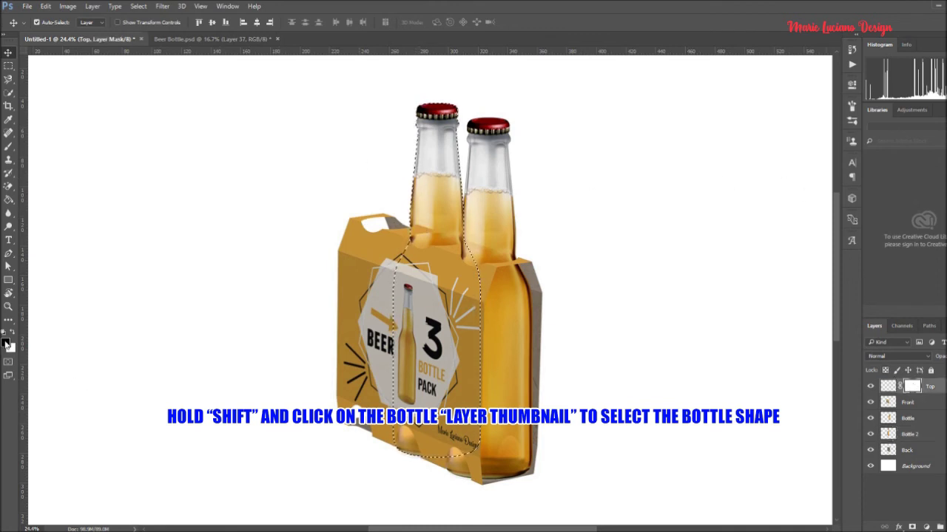
{"action": "left_click", "coordinate": [8, 146]}
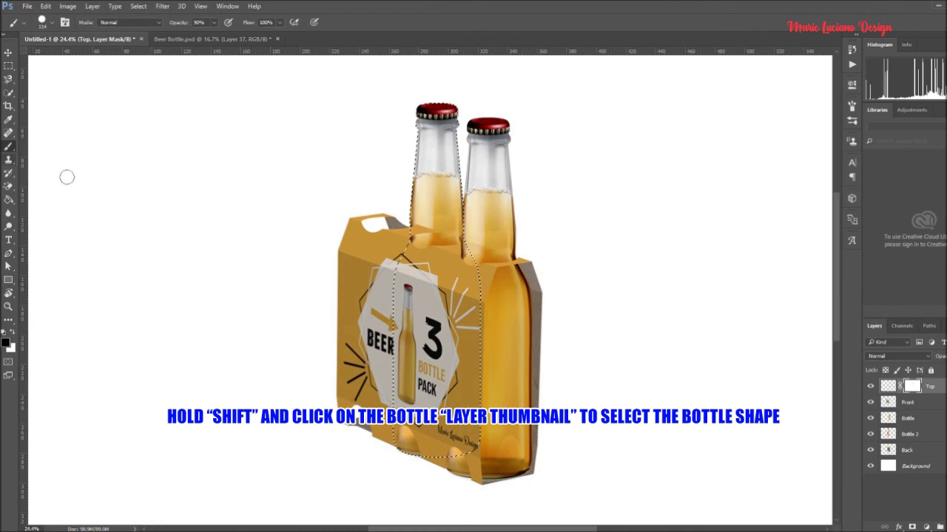
{"action": "scroll", "coordinate": [351, 209], "scroll_direction": "up", "scroll_amount": 3}
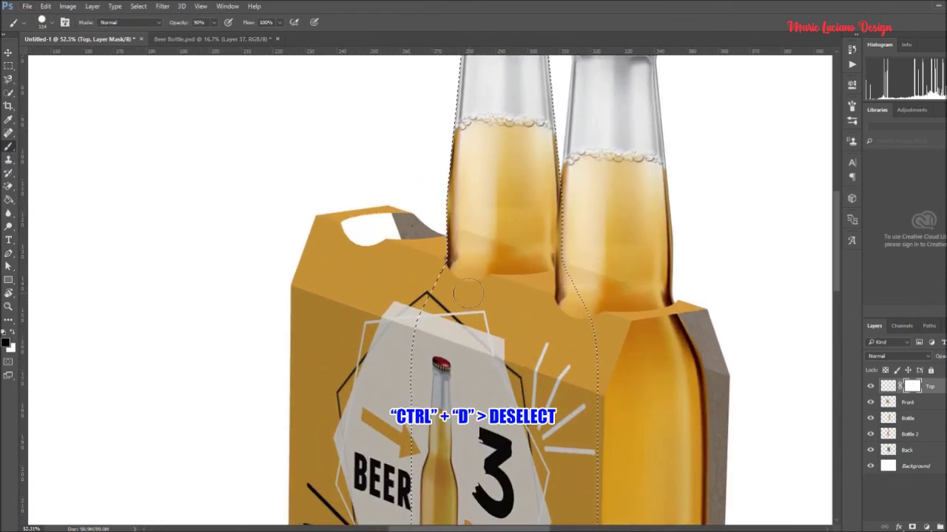
{"action": "key", "text": "ctrl+d"}
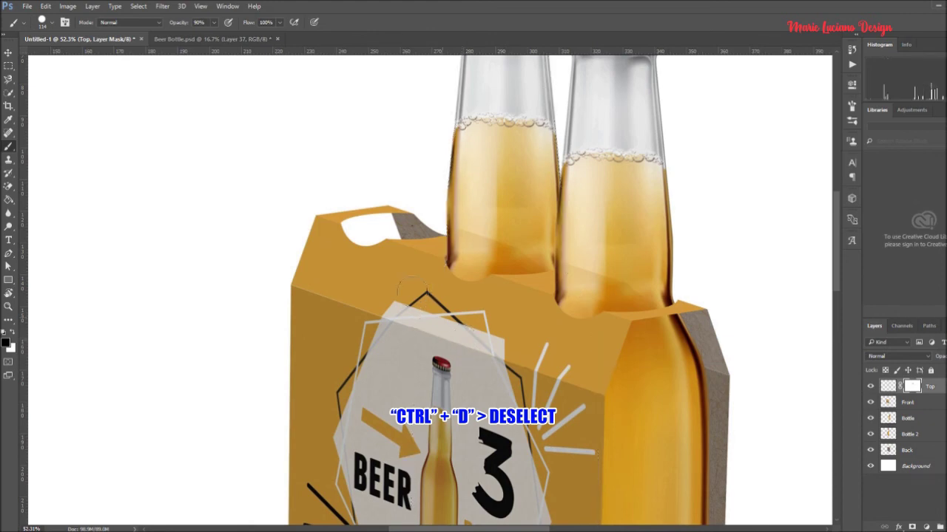
{"action": "left_click", "coordinate": [9, 53]}
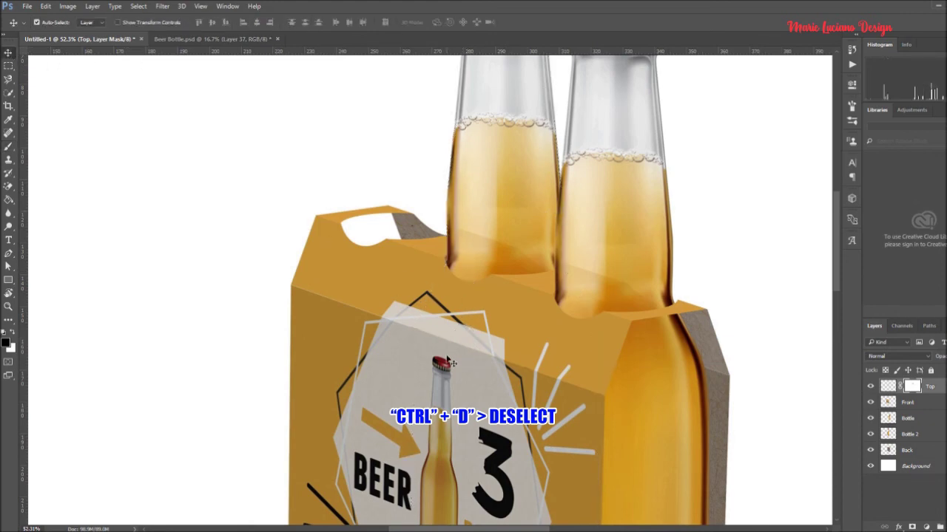
{"action": "scroll", "coordinate": [477, 323], "scroll_direction": "down", "scroll_amount": 5}
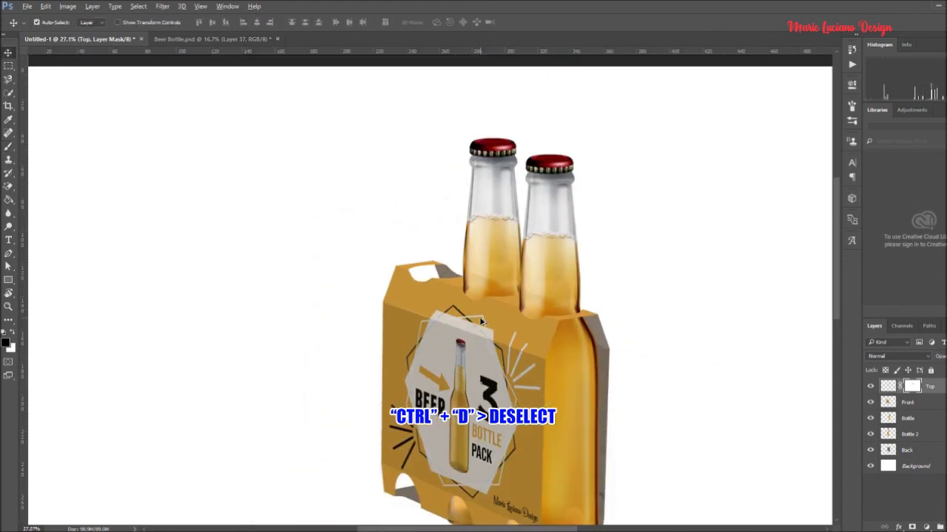
Select the right bottle's Bottle layer and nudge it a few pixels right into its slot.
{"action": "left_click", "coordinate": [529, 248]}
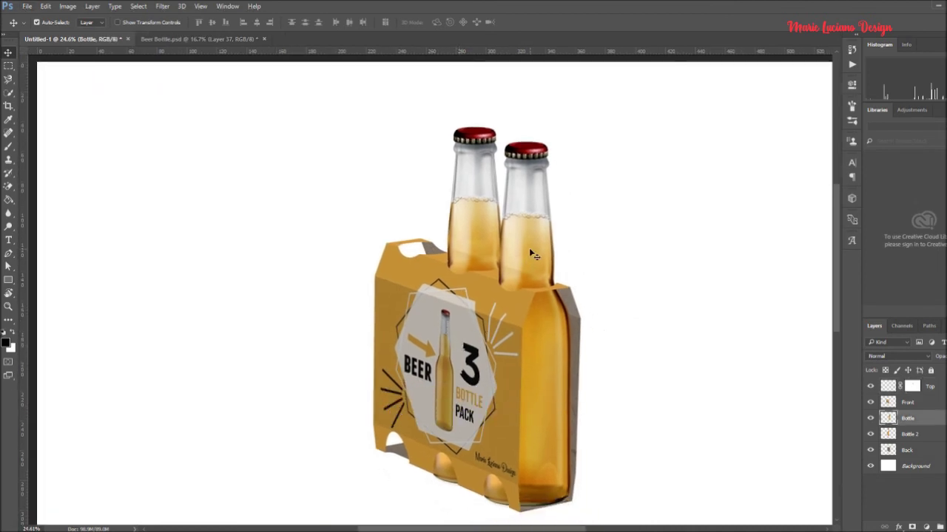
{"action": "scroll", "coordinate": [528, 248], "scroll_direction": "up", "scroll_amount": 2}
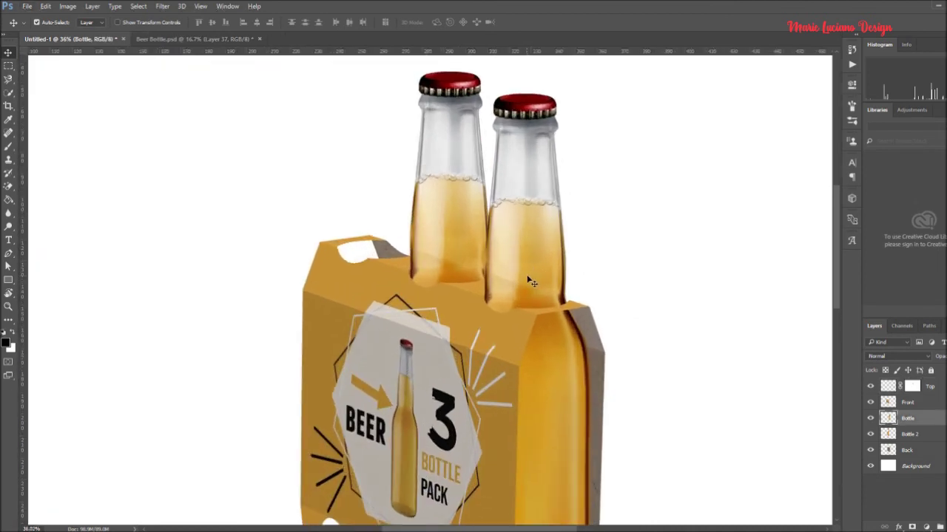
{"action": "key", "text": "Right"}
{"action": "key", "text": "Right"}
{"action": "key", "text": "Right"}
{"action": "key", "text": "Right"}
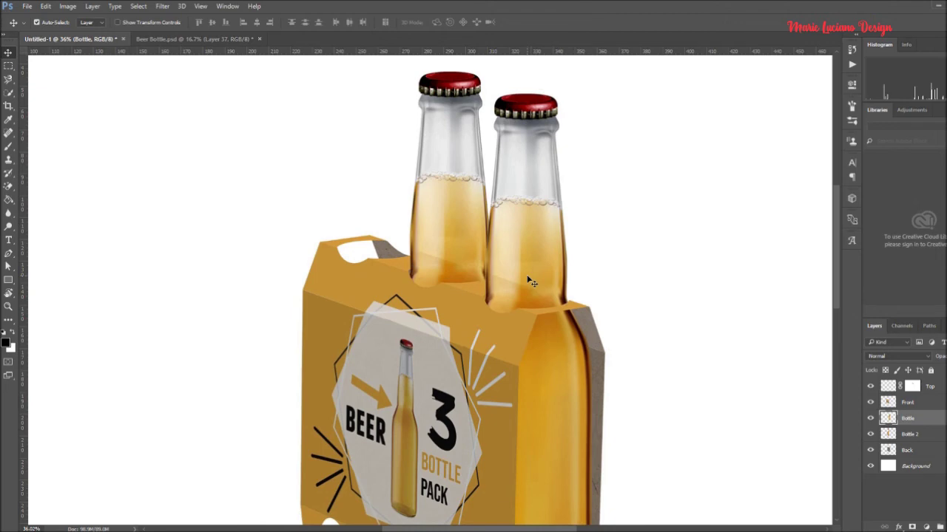
{"action": "scroll", "coordinate": [551, 323], "scroll_direction": "up", "scroll_amount": 2}
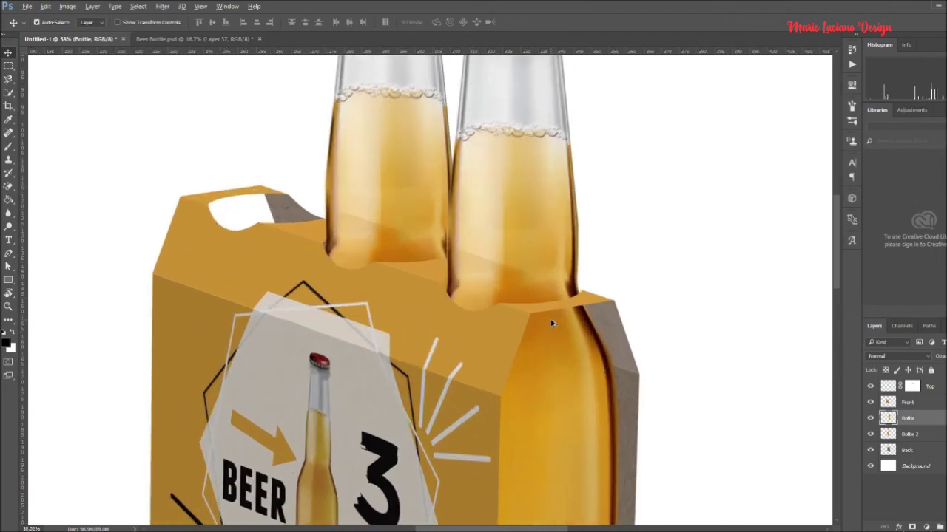
{"action": "scroll", "coordinate": [551, 323], "scroll_direction": "up", "scroll_amount": 3}
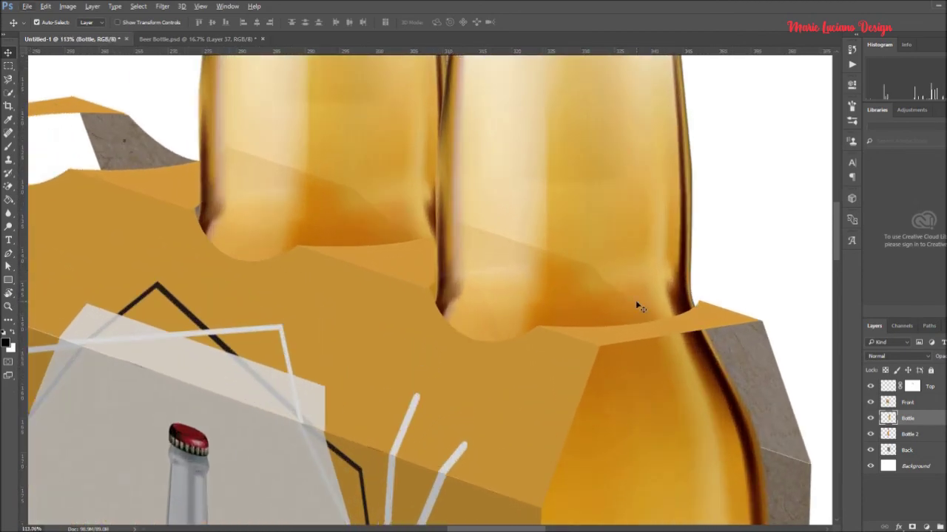
{"action": "scroll", "coordinate": [635, 300], "scroll_direction": "down", "scroll_amount": 5}
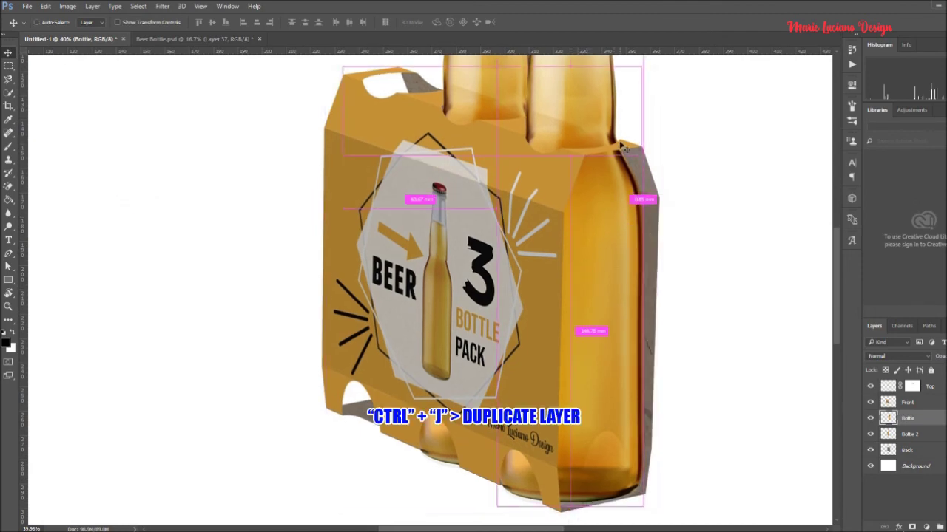
{"action": "scroll", "coordinate": [606, 305], "scroll_direction": "down", "scroll_amount": 2}
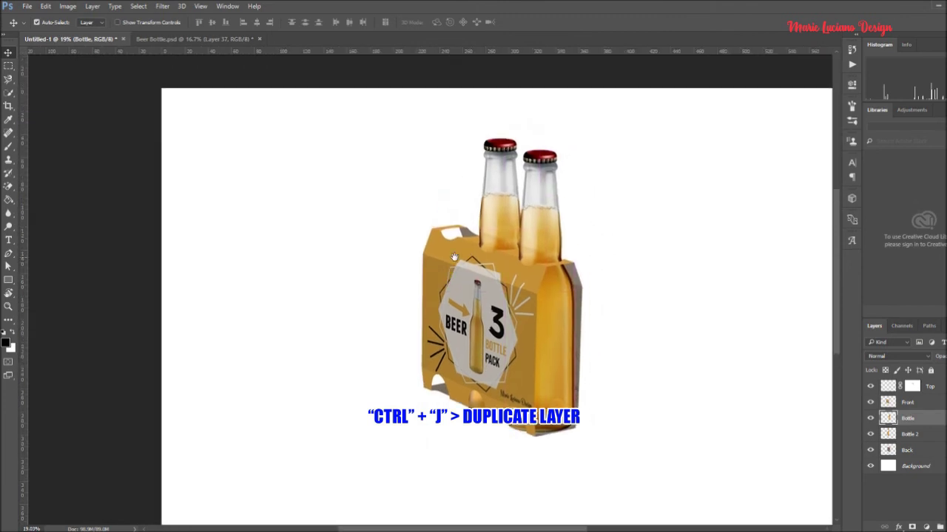
Duplicate Bottle 2 and rename the copy Bottle 3.
{"action": "left_click", "coordinate": [908, 434]}
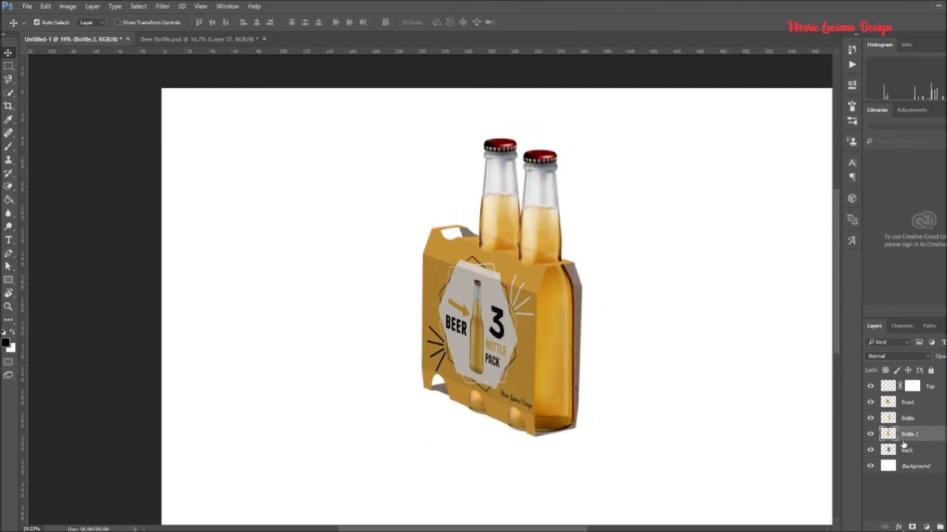
{"action": "key", "text": "ctrl+j"}
{"action": "double_click", "coordinate": [919, 434]}
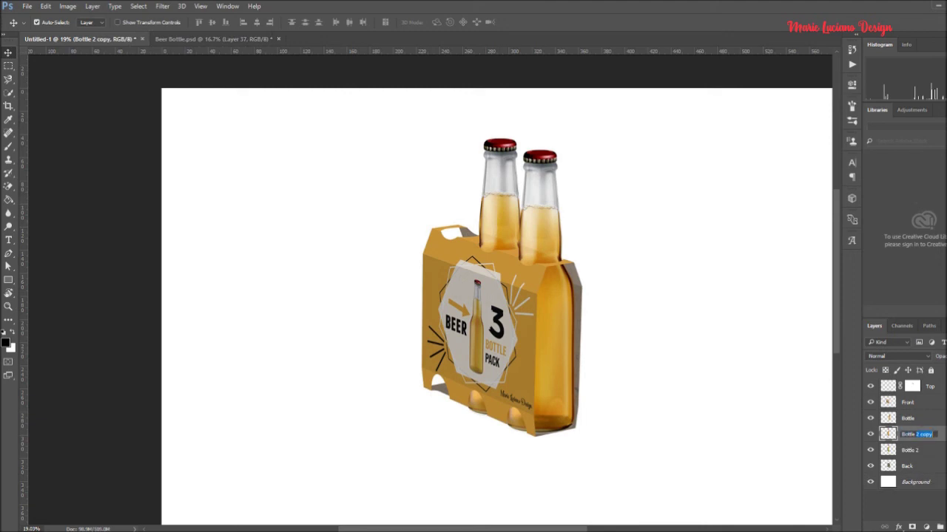
{"action": "type", "text": "3"}
{"action": "key", "text": "Return"}
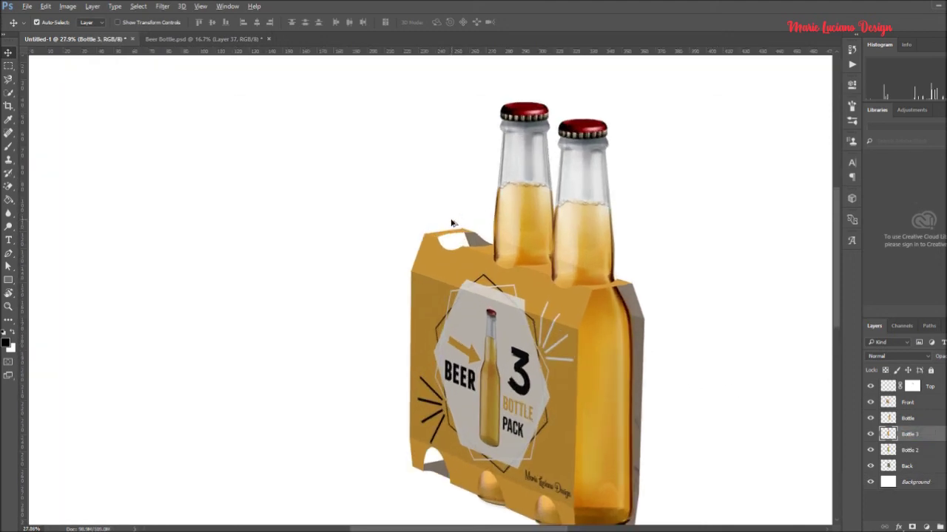
Move Bottle 3 to the left in the carrier and stack it below Bottle 2.
{"action": "scroll", "coordinate": [454, 222], "scroll_direction": "up", "scroll_amount": 2}
{"action": "left_click_drag", "start_coordinate": [522, 243], "coordinate": [467, 217]}
{"action": "scroll", "coordinate": [421, 353], "scroll_direction": "up", "scroll_amount": 1}
{"action": "key", "text": "super"}
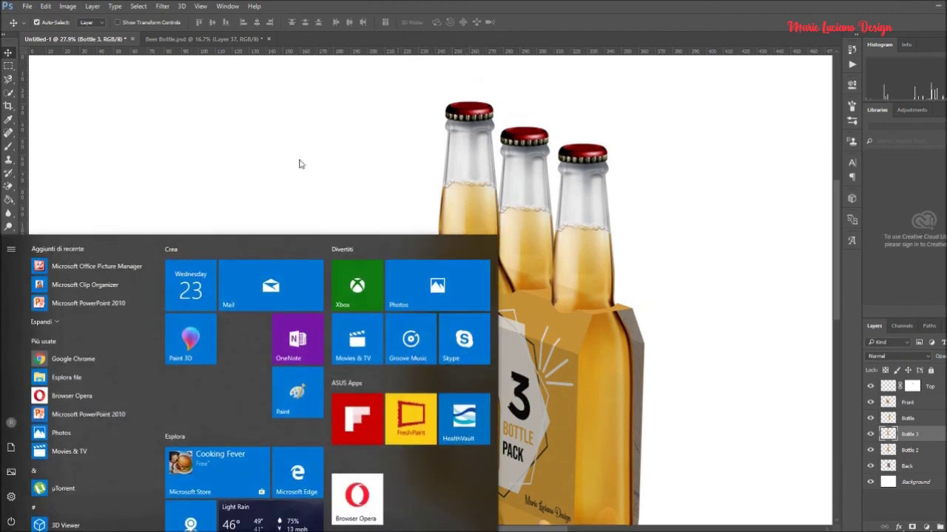
{"action": "key", "text": "Escape"}
{"action": "scroll", "coordinate": [453, 442], "scroll_direction": "down", "scroll_amount": 1}
{"action": "scroll", "coordinate": [444, 436], "scroll_direction": "up", "scroll_amount": 2}
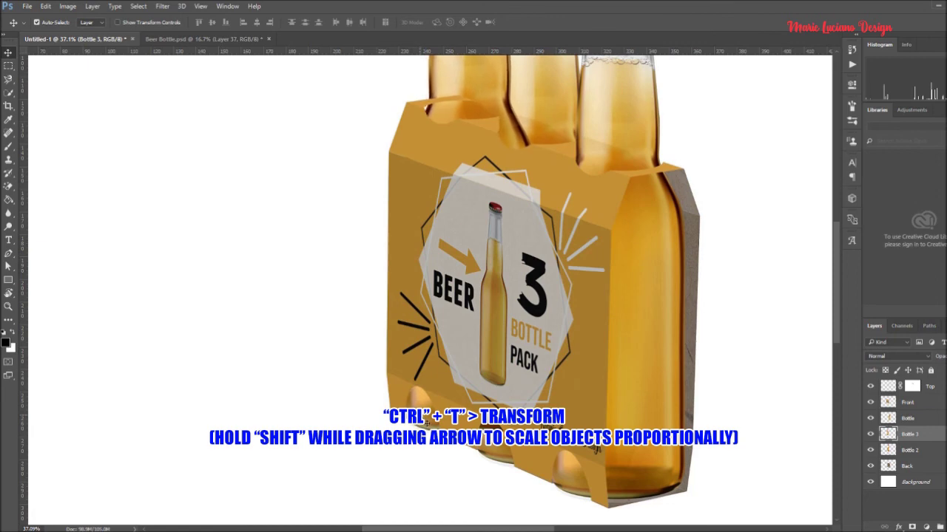
{"action": "scroll", "coordinate": [426, 423], "scroll_direction": "down", "scroll_amount": 2}
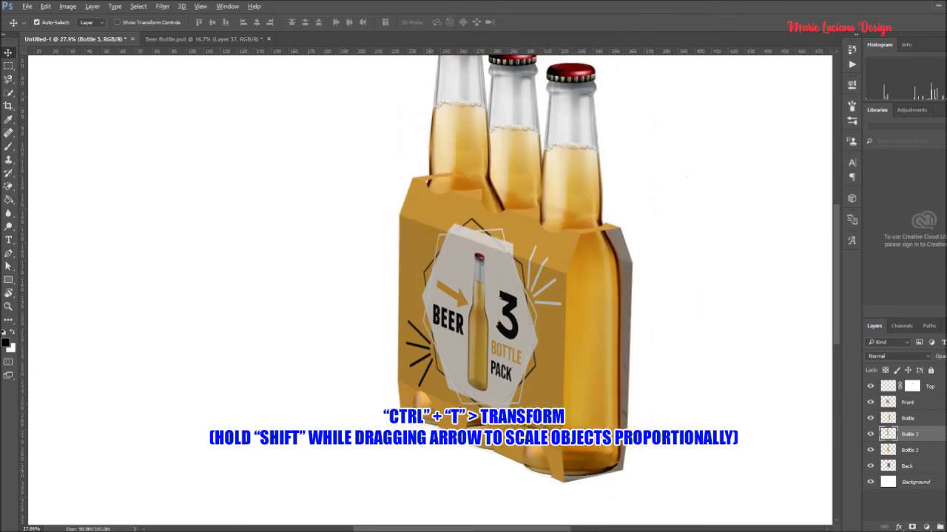
{"action": "left_click_drag", "start_coordinate": [917, 451], "coordinate": [921, 454]}
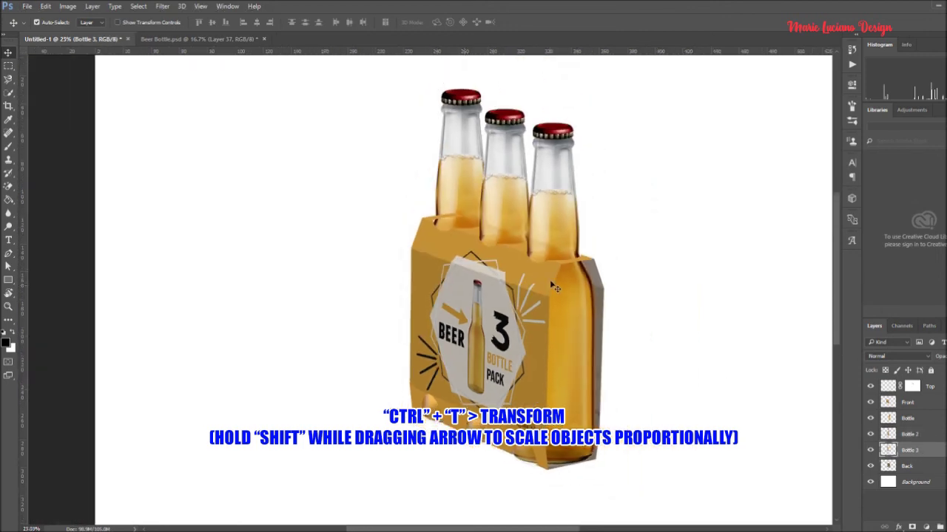
{"action": "scroll", "coordinate": [463, 191], "scroll_direction": "up", "scroll_amount": 1}
Shrink Bottle 3 slightly with Free Transform and shift it into its carrier slot.
{"action": "key", "text": "ctrl+t"}
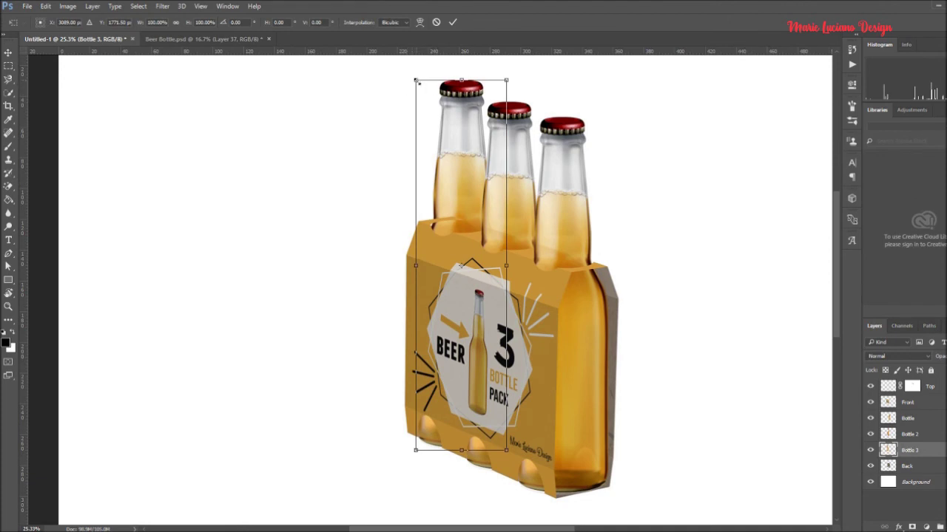
{"action": "left_click_drag", "start_coordinate": [416, 80], "coordinate": [418, 89]}
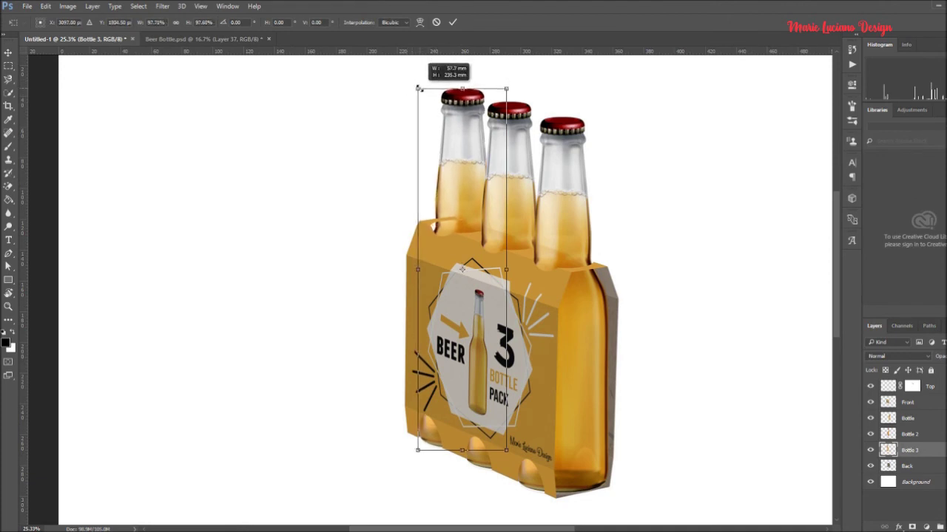
{"action": "left_click_drag", "start_coordinate": [463, 269], "coordinate": [458, 268]}
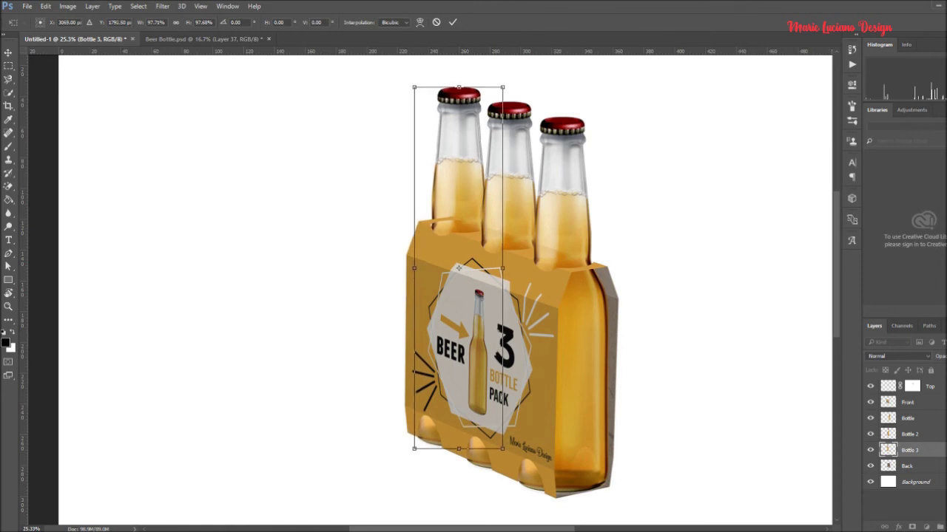
{"action": "left_click_drag", "start_coordinate": [458, 268], "coordinate": [460, 268]}
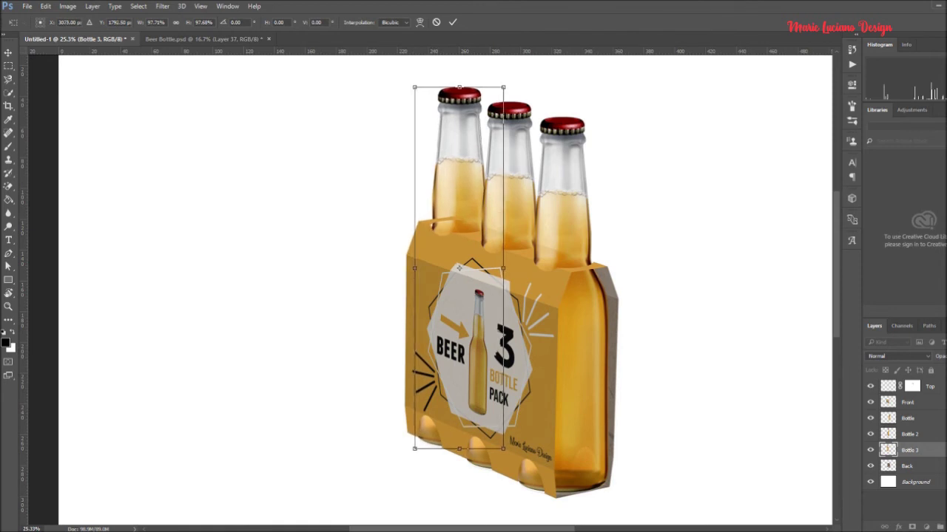
{"action": "key", "text": "Return"}
{"action": "scroll", "coordinate": [473, 289], "scroll_direction": "down", "scroll_amount": 1}
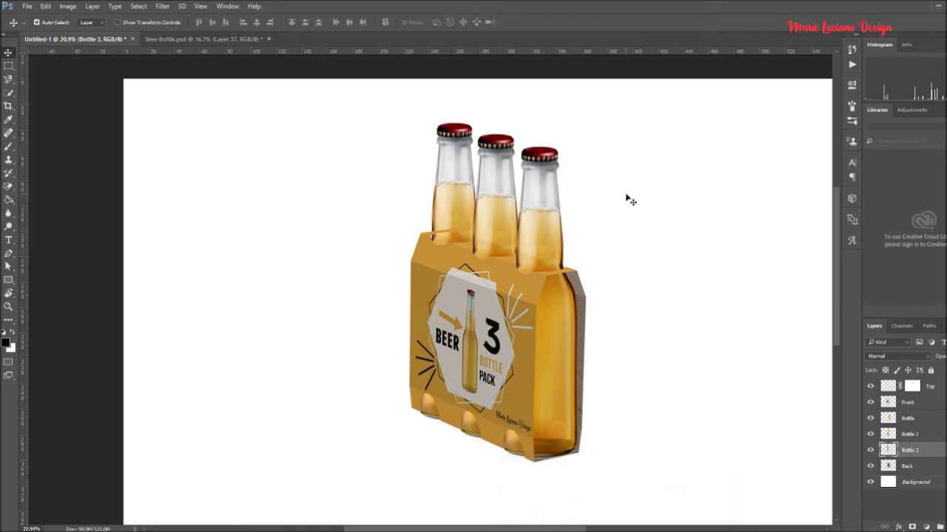
{"action": "scroll", "coordinate": [627, 200], "scroll_direction": "down", "scroll_amount": 2}
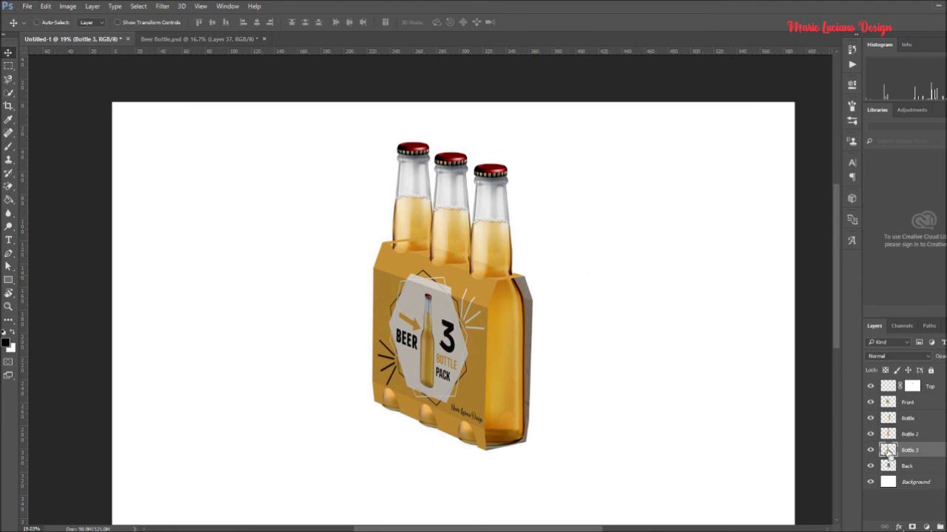
Load Bottle 3's outline and paint the Top layer mask with a soft round brush at 48% opacity.
{"action": "left_click", "coordinate": [887, 449], "text": "ctrl"}
{"action": "scroll", "coordinate": [408, 229], "scroll_direction": "up", "scroll_amount": 5}
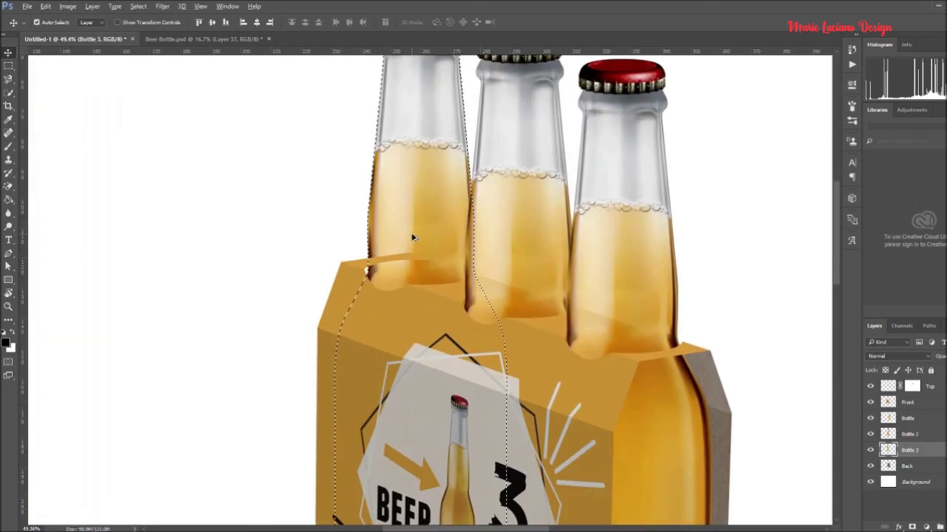
{"action": "left_click", "coordinate": [914, 388]}
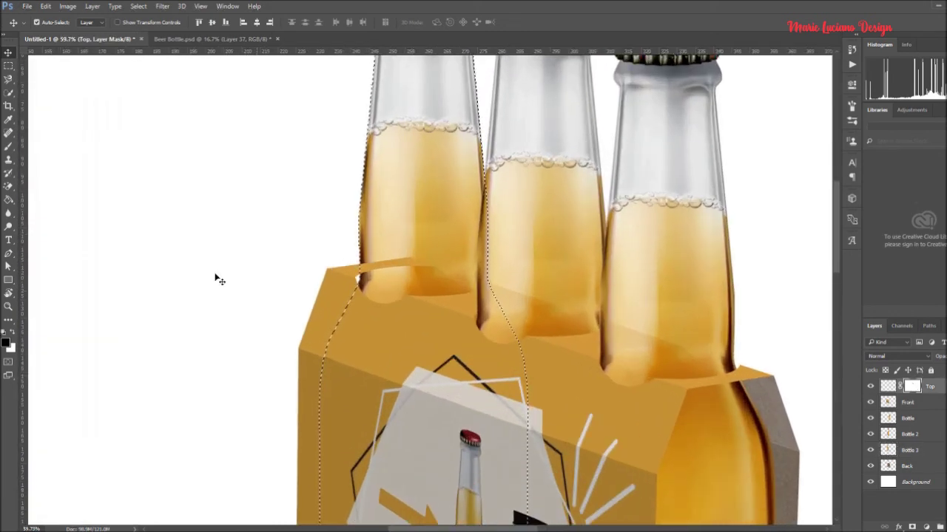
{"action": "key", "text": "b"}
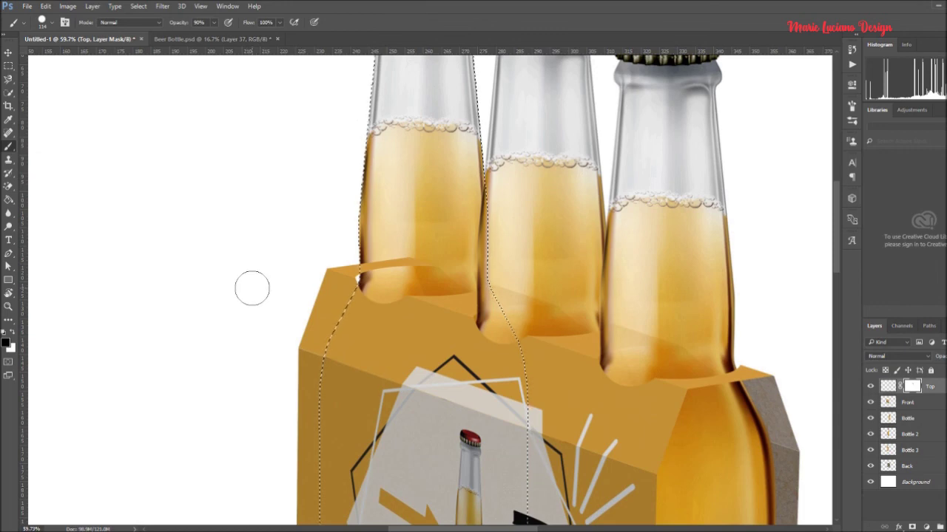
{"action": "left_click", "coordinate": [51, 25]}
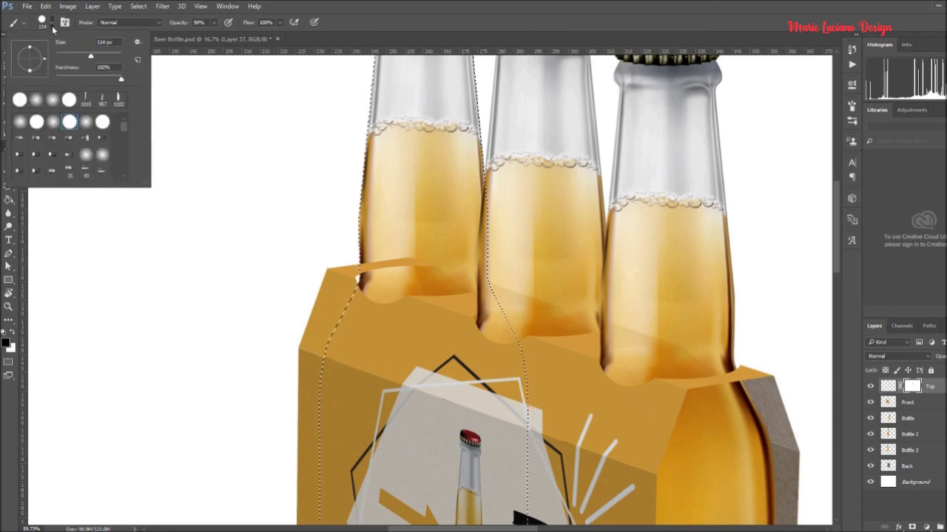
{"action": "left_click", "coordinate": [53, 99]}
{"action": "left_click", "coordinate": [213, 28]}
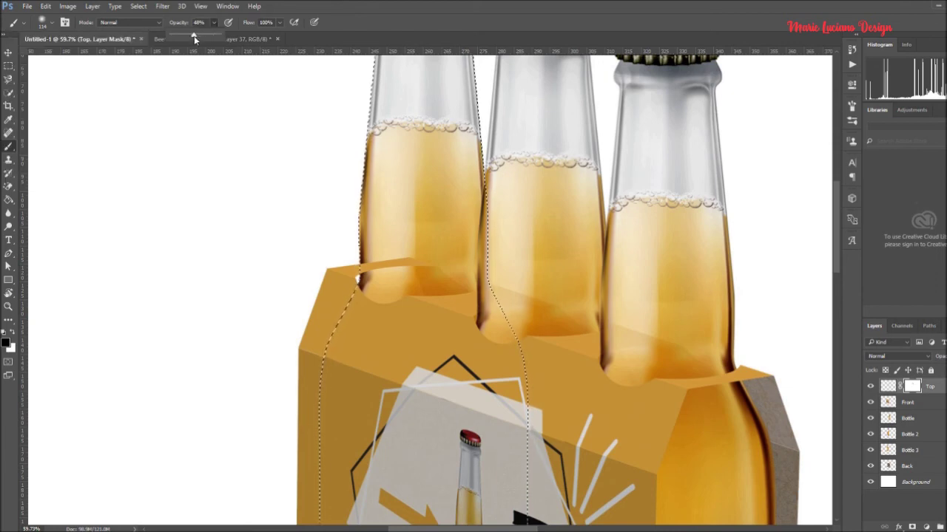
{"action": "left_click", "coordinate": [403, 259]}
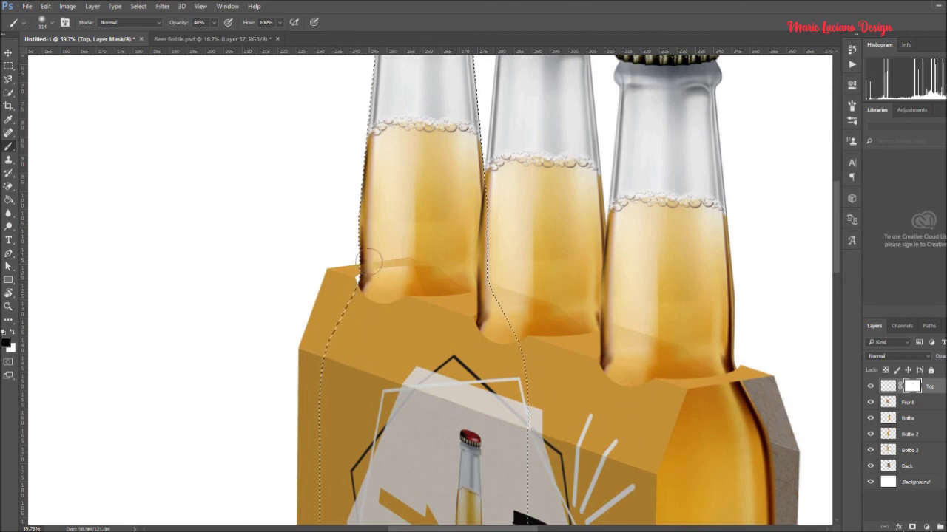
{"action": "mouse_move", "coordinate": [370, 261]}
{"action": "left_mouse_down"}
{"action": "mouse_move", "coordinate": [403, 277]}
{"action": "mouse_move", "coordinate": [391, 267]}
{"action": "left_mouse_up"}
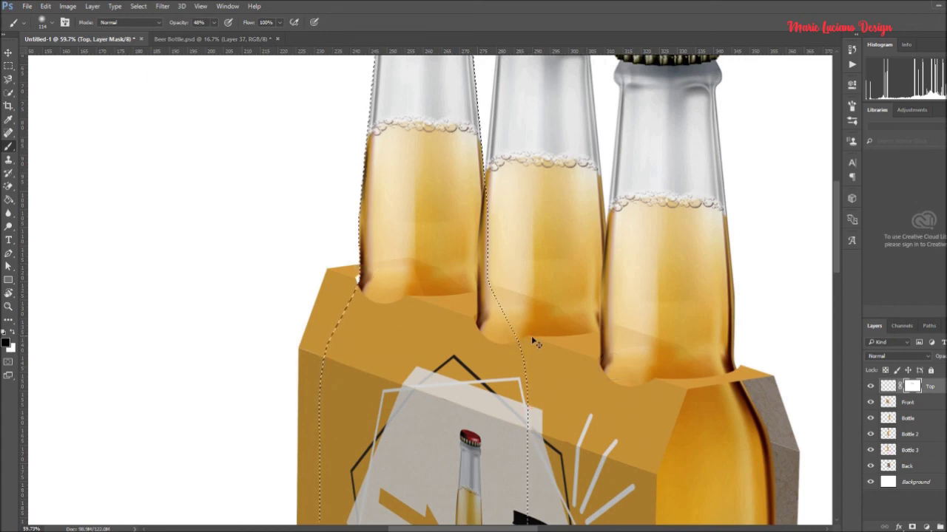
{"action": "scroll", "coordinate": [534, 342], "scroll_direction": "down", "scroll_amount": 5}
Enlarge Bottle 3 very slightly with Free Transform and nudge it one step right.
{"action": "key", "text": "v"}
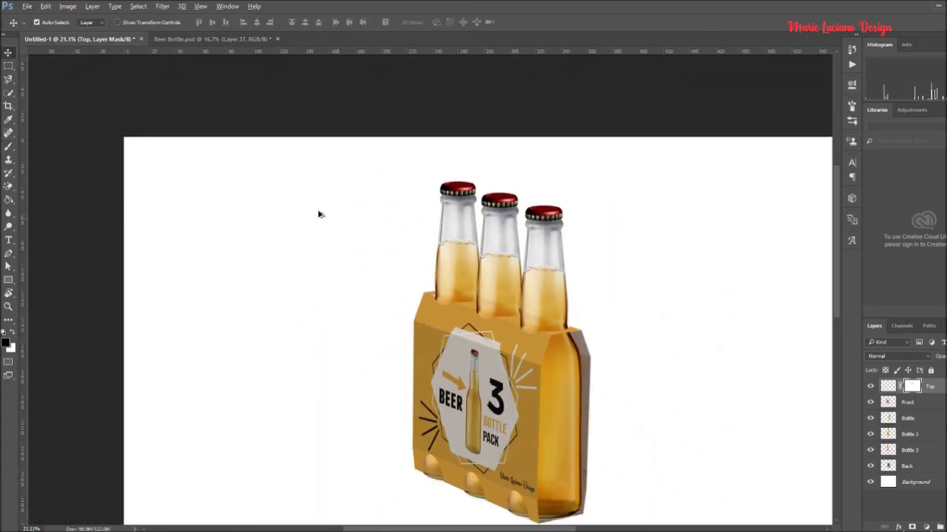
{"action": "scroll", "coordinate": [383, 363], "scroll_direction": "up", "scroll_amount": 2}
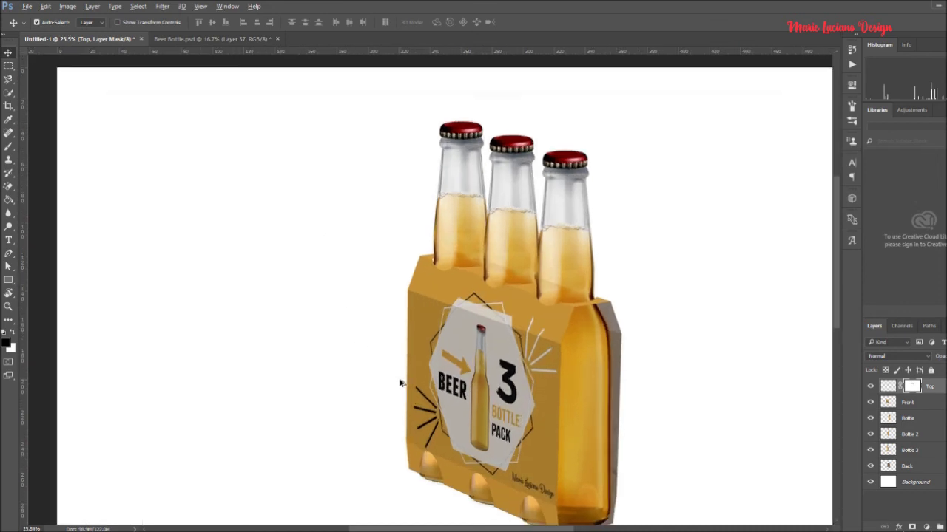
{"action": "left_click", "coordinate": [453, 275]}
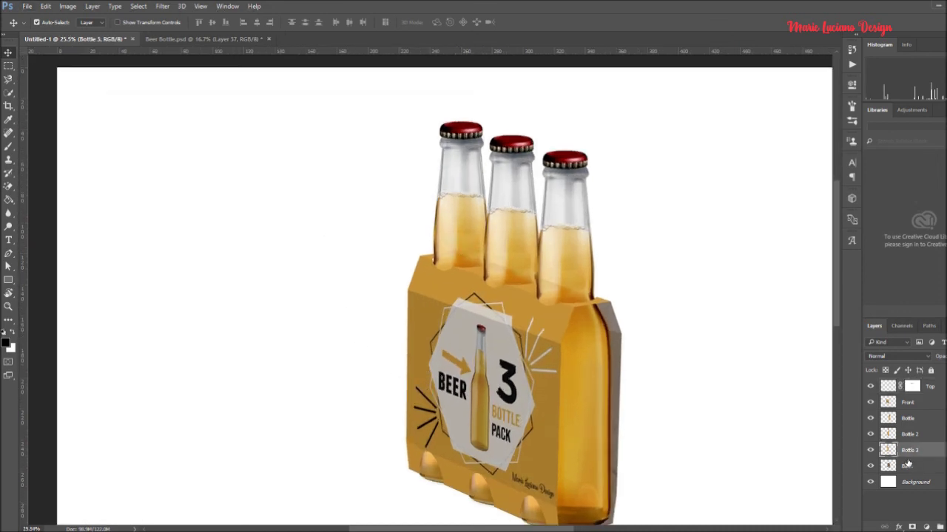
{"action": "key", "text": "ctrl+t"}
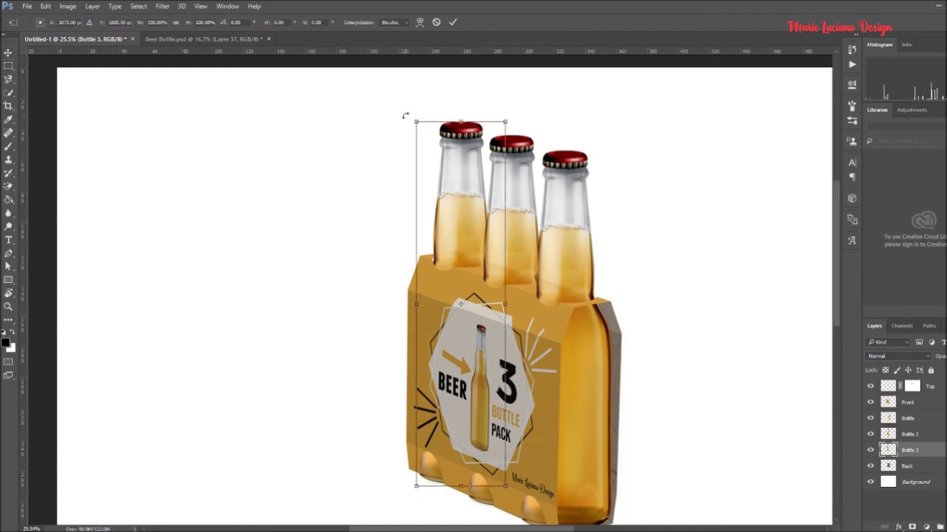
{"action": "left_click_drag", "start_coordinate": [412, 119], "coordinate": [410, 117]}
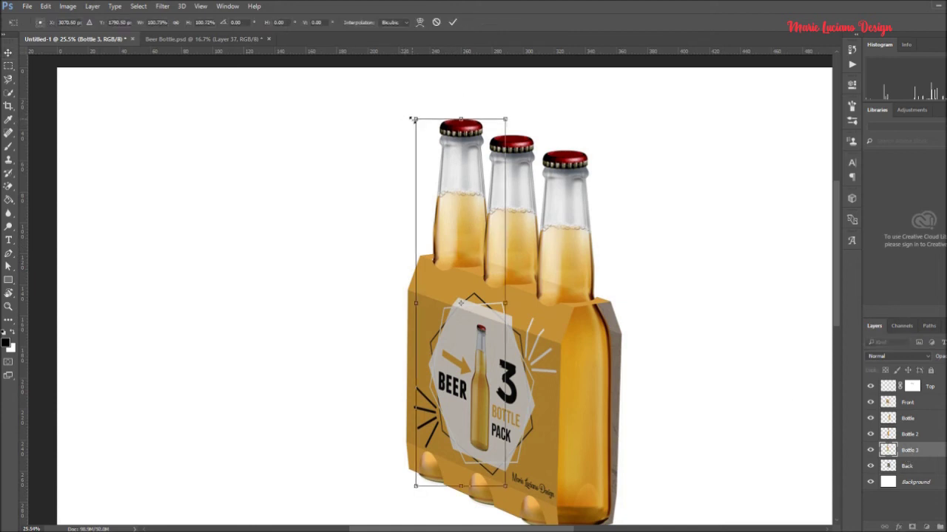
{"action": "key", "text": "Return"}
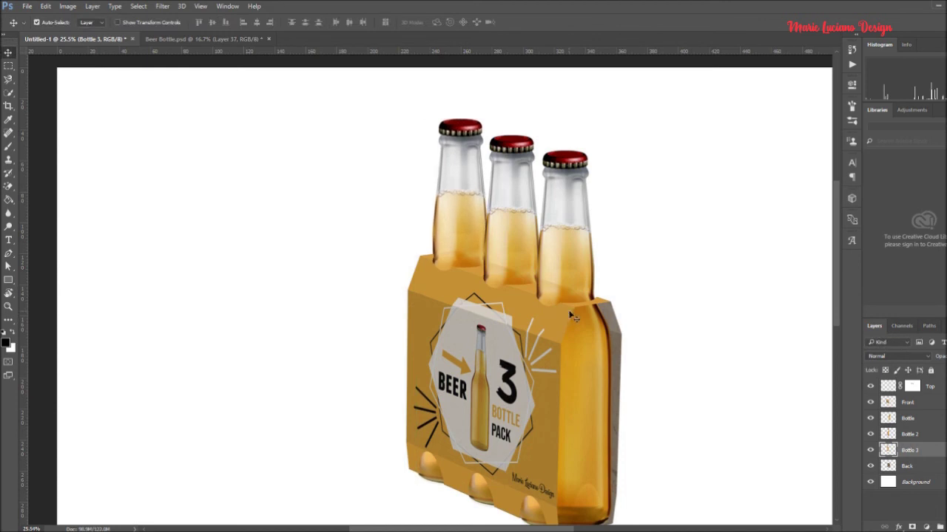
{"action": "scroll", "coordinate": [454, 440], "scroll_direction": "up", "scroll_amount": 5}
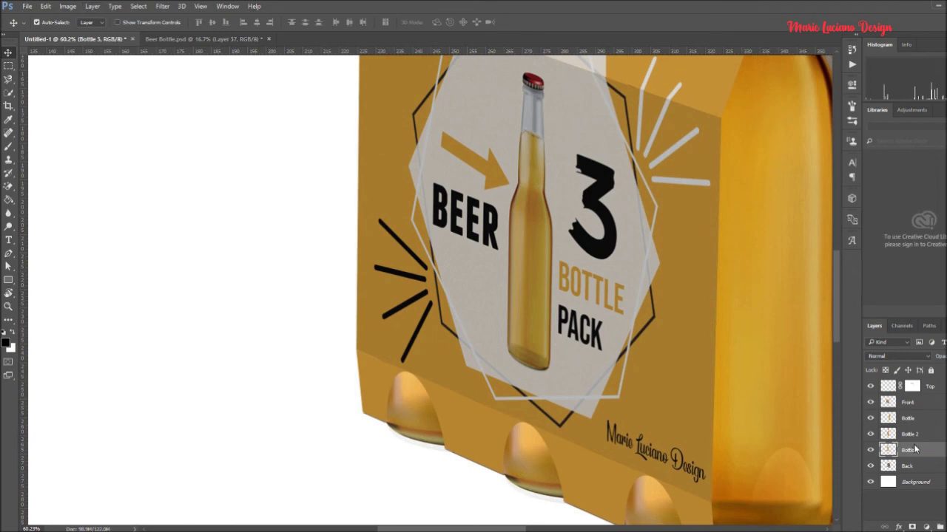
{"action": "scroll", "coordinate": [708, 321], "scroll_direction": "down", "scroll_amount": 4}
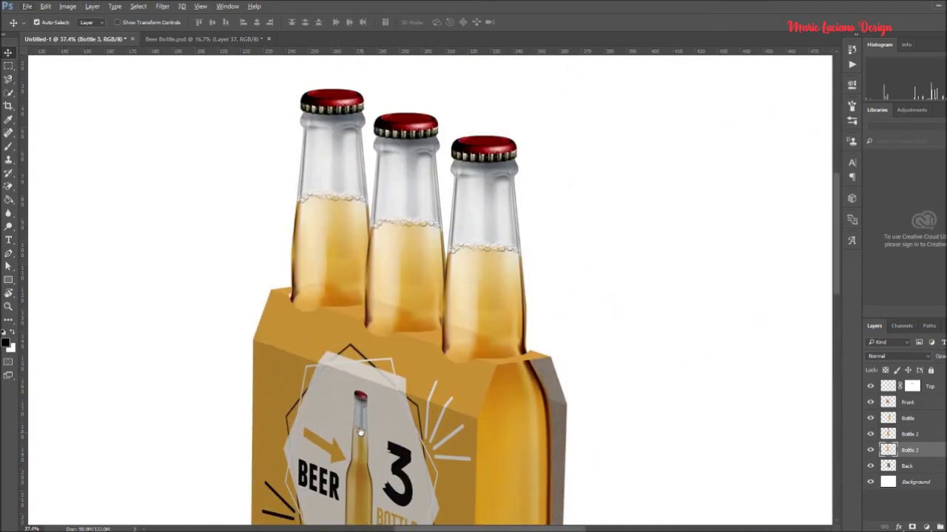
{"action": "scroll", "coordinate": [340, 423], "scroll_direction": "up", "scroll_amount": 5}
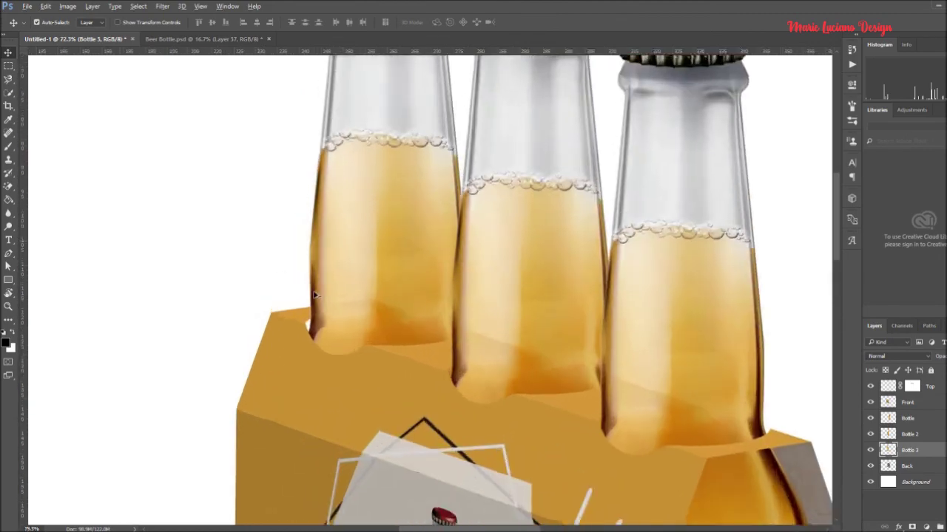
{"action": "scroll", "coordinate": [330, 342], "scroll_direction": "down", "scroll_amount": 4}
{"action": "scroll", "coordinate": [359, 448], "scroll_direction": "up", "scroll_amount": 5}
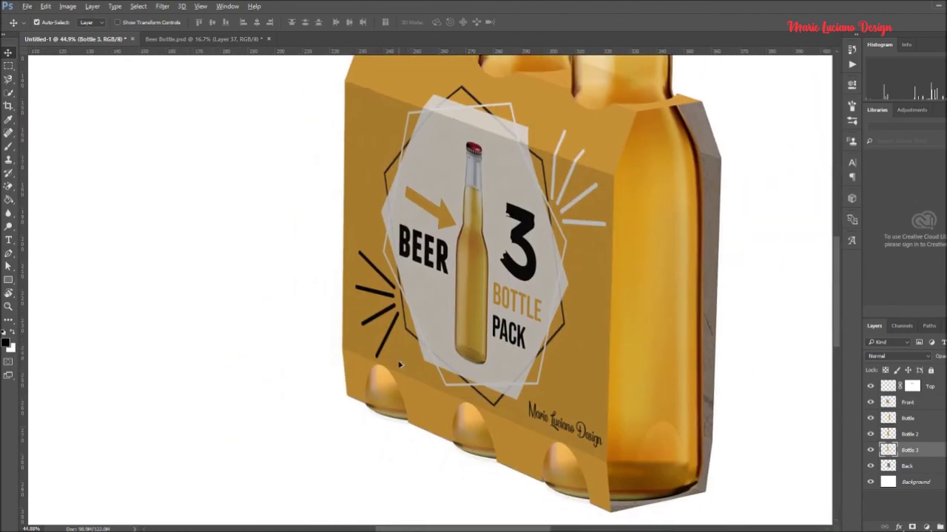
{"action": "scroll", "coordinate": [375, 440], "scroll_direction": "down", "scroll_amount": 5}
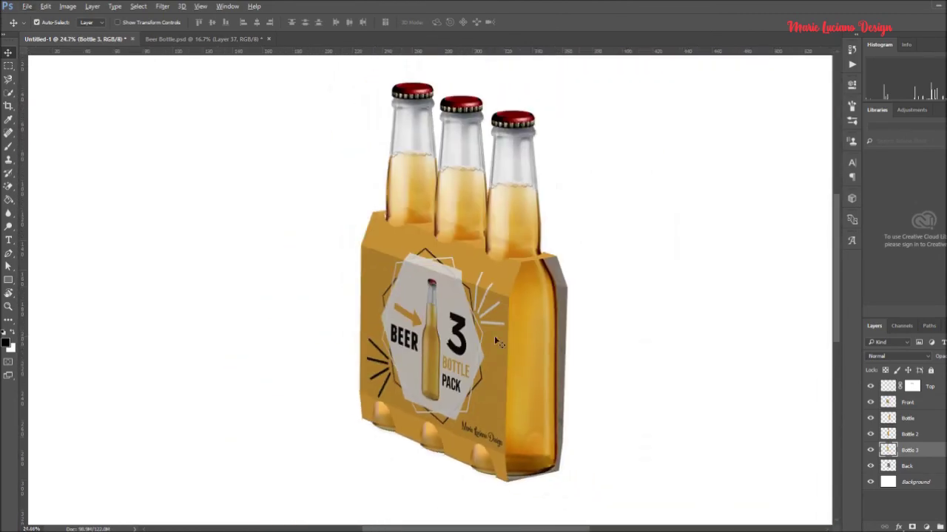
{"action": "key", "text": "Right"}
{"action": "key", "text": "Right"}
{"action": "key", "text": "Right"}
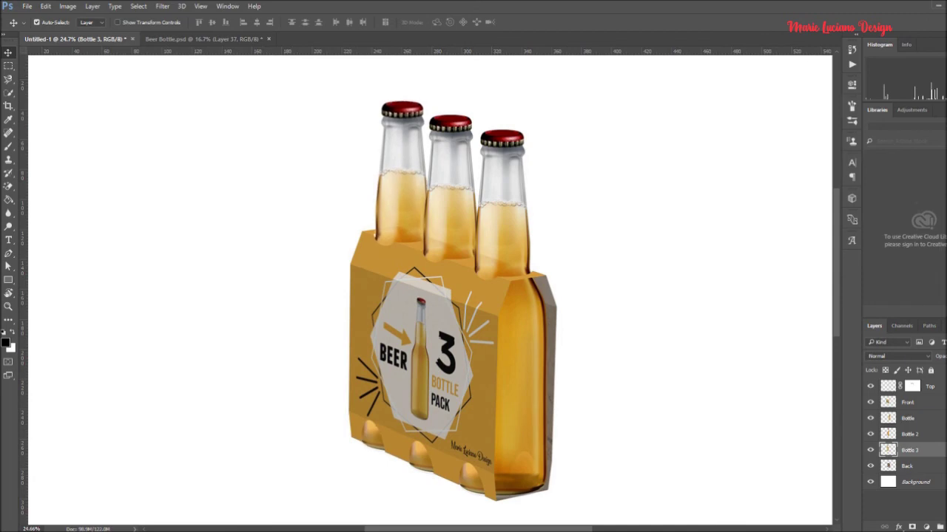
Close Beer Bottle.psd without saving changes.
{"action": "scroll", "coordinate": [466, 338], "scroll_direction": "up", "scroll_amount": 3}
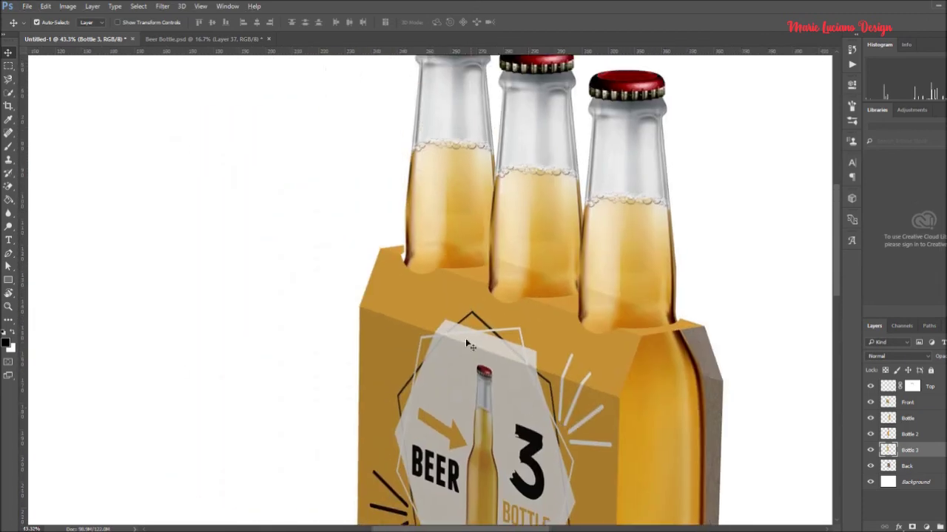
{"action": "scroll", "coordinate": [406, 190], "scroll_direction": "down", "scroll_amount": 4}
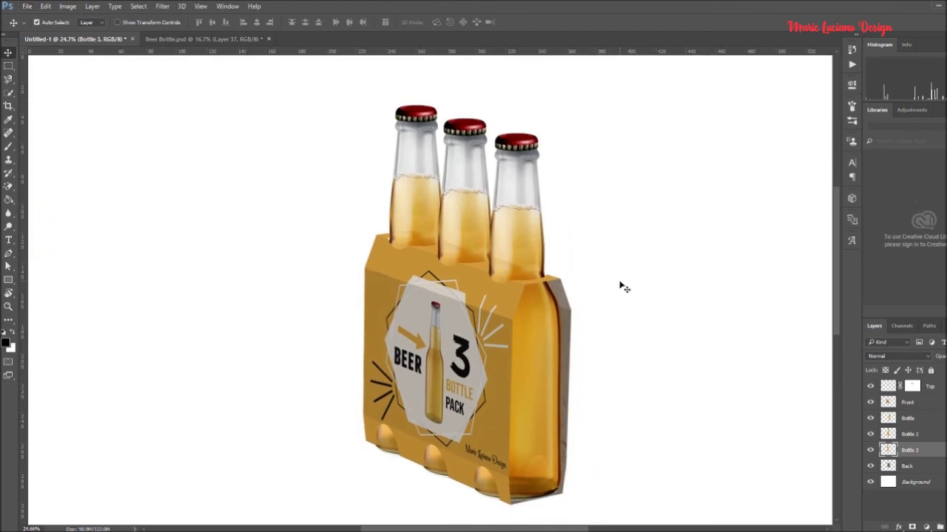
{"action": "left_click", "coordinate": [268, 39]}
{"action": "left_click", "coordinate": [493, 206]}
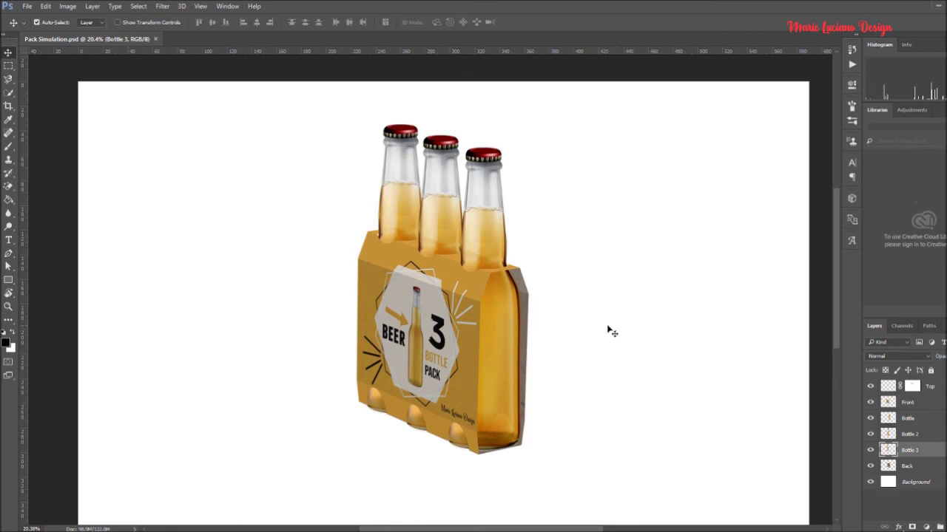
Group the three bottle layers and name the group Bottles.
{"action": "left_click", "coordinate": [907, 418], "text": "shift"}
{"action": "key", "text": "ctrl+g"}
{"action": "double_click", "coordinate": [909, 416]}
{"action": "type", "text": "Bottles"}
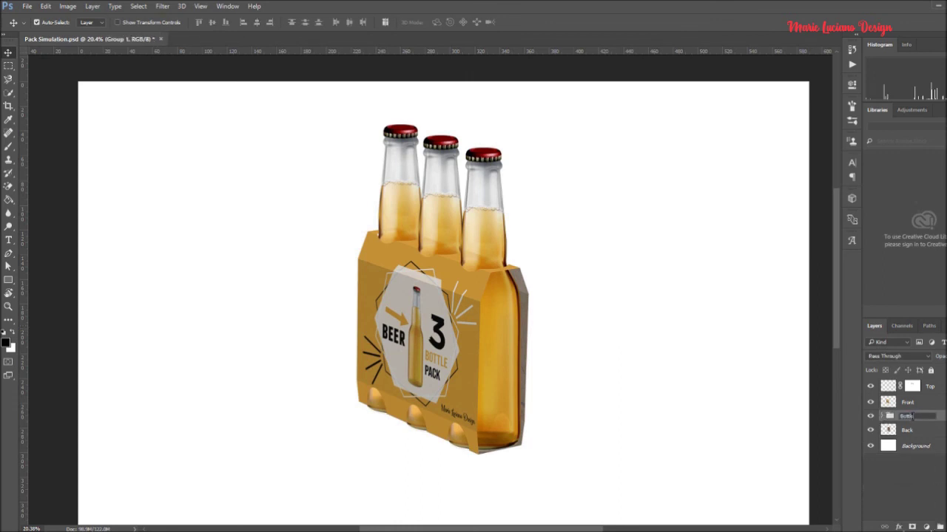
{"action": "key", "text": "Return"}
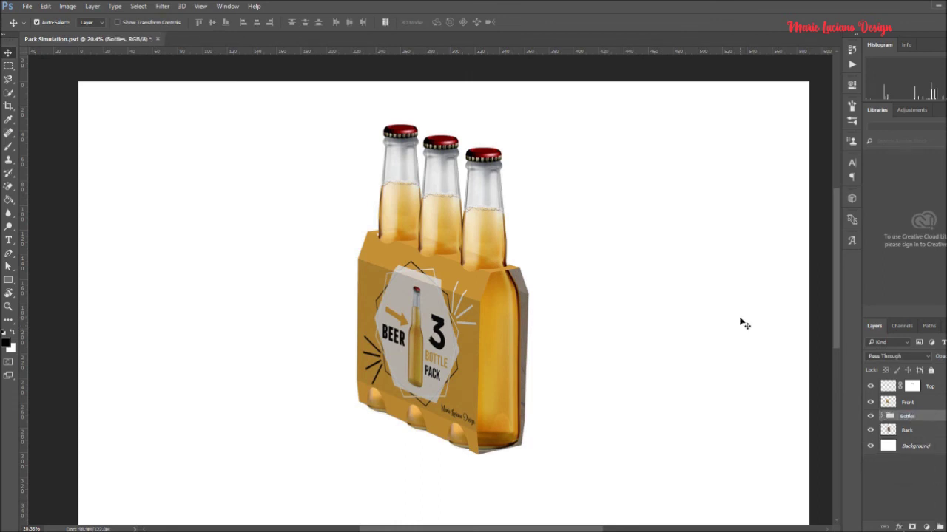
Add a Gradient Map adjustment layer clipped to Bottles, blending in Overlay mode.
{"action": "left_click", "coordinate": [92, 6]}
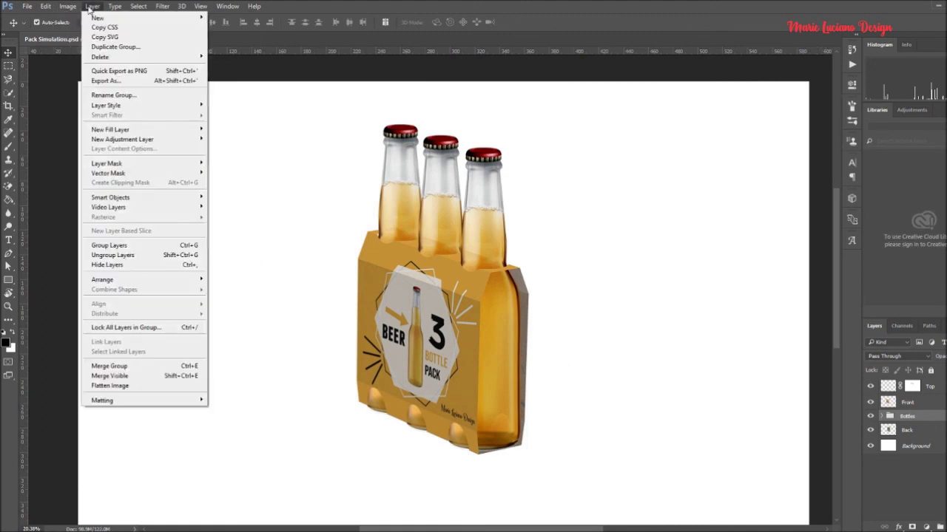
{"action": "mouse_move", "coordinate": [122, 139]}
{"action": "left_click", "coordinate": [236, 280]}
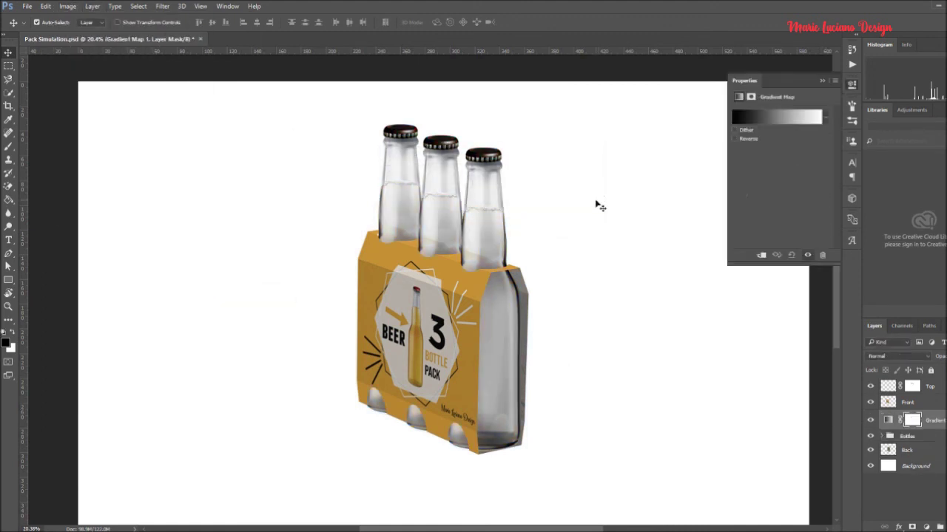
{"action": "left_click", "coordinate": [823, 81]}
{"action": "left_click", "coordinate": [894, 428], "text": "alt"}
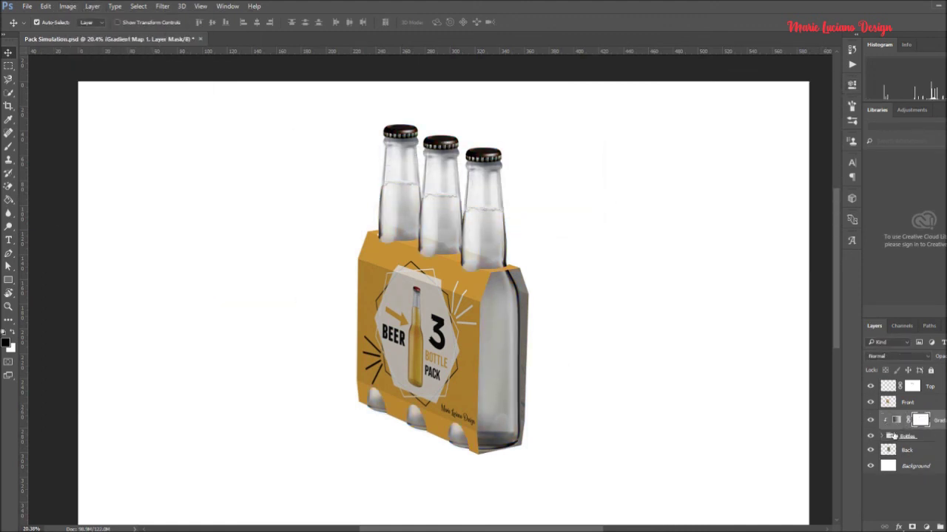
{"action": "left_click", "coordinate": [896, 356]}
{"action": "left_click", "coordinate": [881, 254]}
Paint on the Gradient Map's mask with a brush at 60% opacity.
{"action": "key", "text": "b"}
{"action": "key", "text": "6"}
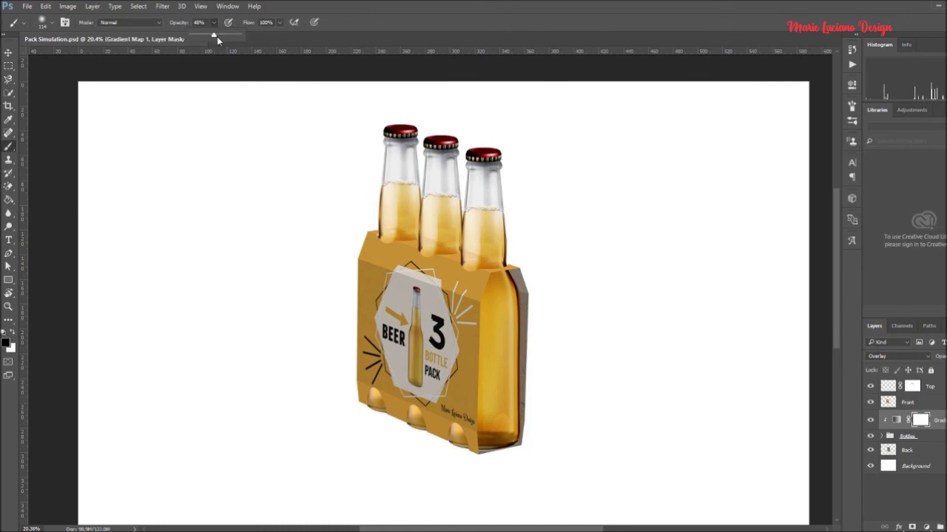
{"action": "left_click", "coordinate": [449, 137]}
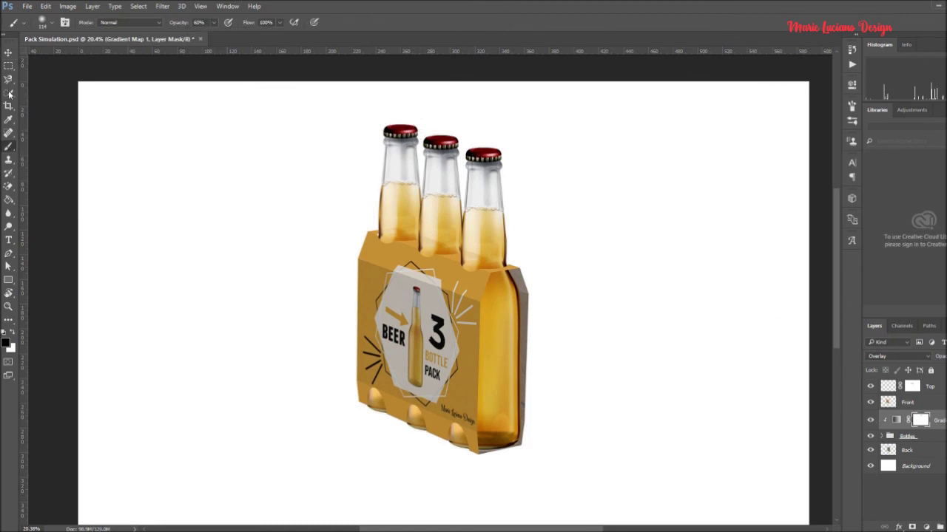
{"action": "key", "text": "v"}
{"action": "scroll", "coordinate": [725, 413], "scroll_direction": "down", "scroll_amount": 1}
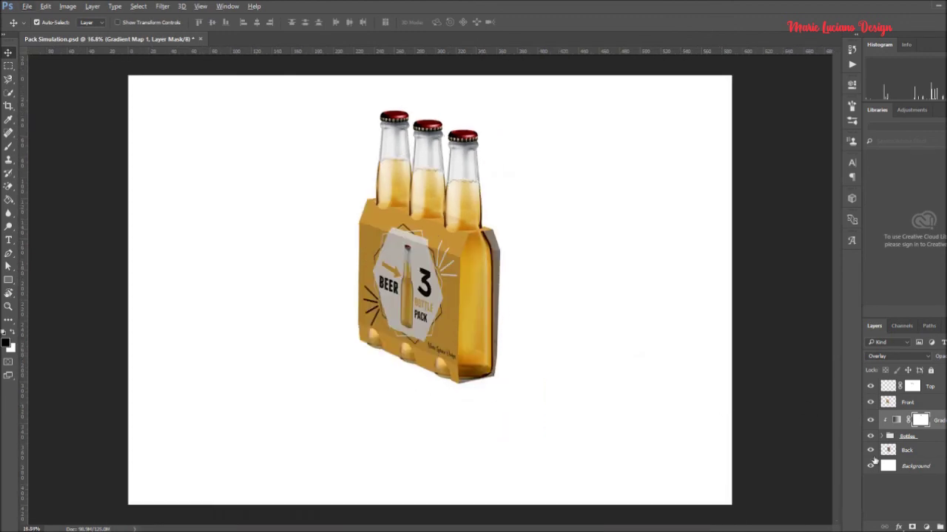
Add an Inner Shadow to Back: Multiply, Distance 50, Choke 20, Size 80, Angle 130°.
{"action": "left_click", "coordinate": [913, 452]}
{"action": "left_click", "coordinate": [899, 527]}
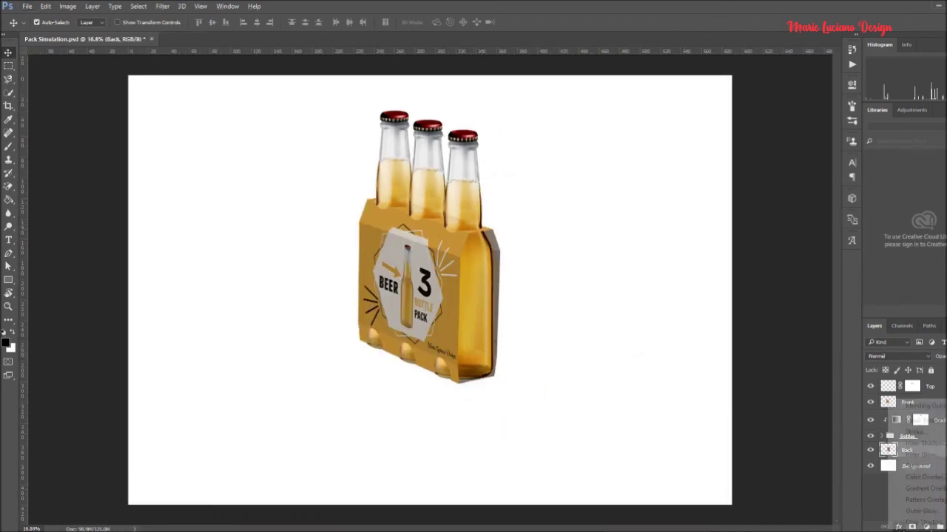
{"action": "left_click", "coordinate": [923, 443]}
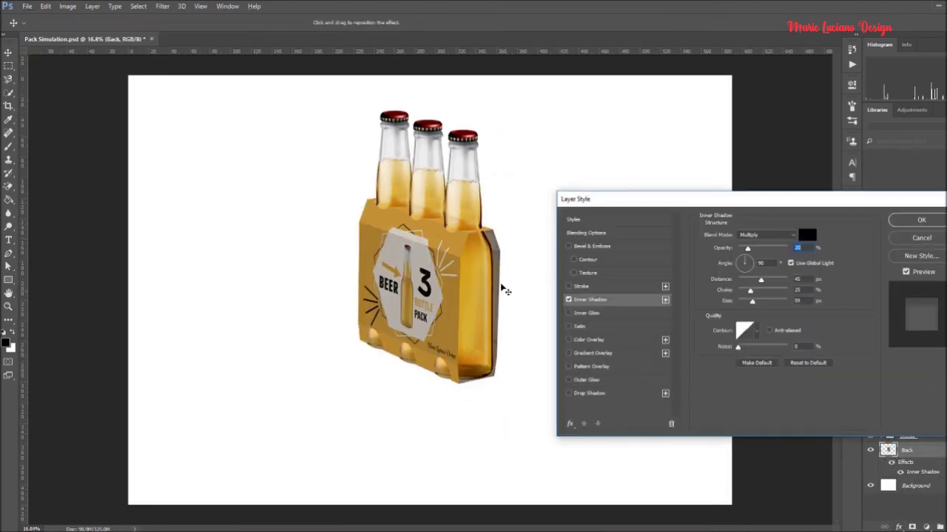
{"action": "left_click", "coordinate": [767, 235]}
{"action": "left_click", "coordinate": [761, 260]}
{"action": "left_click_drag", "start_coordinate": [747, 249], "coordinate": [756, 253]}
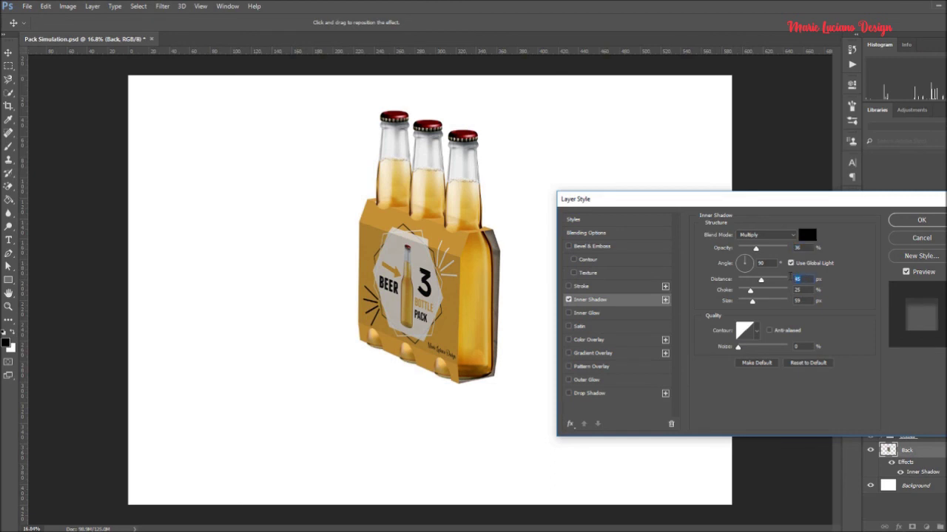
{"action": "double_click", "coordinate": [791, 279]}
{"action": "type", "text": "50"}
{"action": "key", "text": "Tab"}
{"action": "type", "text": "20"}
{"action": "key", "text": "Tab"}
{"action": "type", "text": "90"}
{"action": "type", "text": "80"}
{"action": "double_click", "coordinate": [762, 262]}
{"action": "type", "text": "124"}
{"action": "type", "text": "130"}
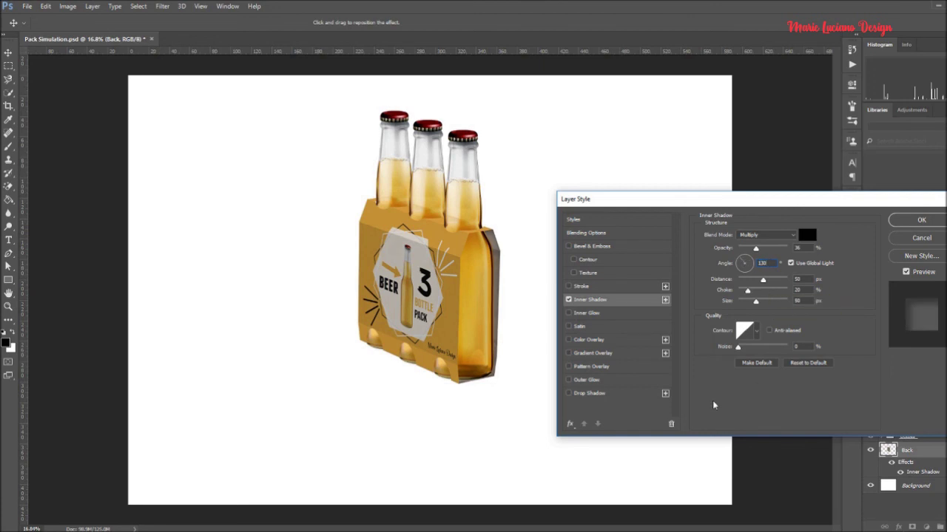
Enable a Screen-mode Inner Glow on Back, adjust its opacity, and apply the styles.
{"action": "left_click", "coordinate": [587, 313]}
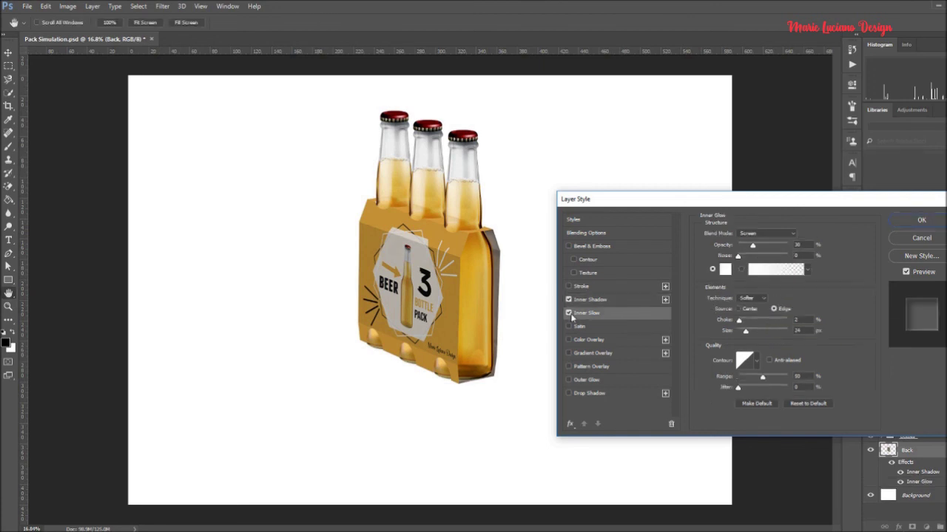
{"action": "left_click", "coordinate": [774, 233]}
{"action": "left_click", "coordinate": [773, 304]}
{"action": "left_click_drag", "start_coordinate": [776, 245], "coordinate": [755, 247]}
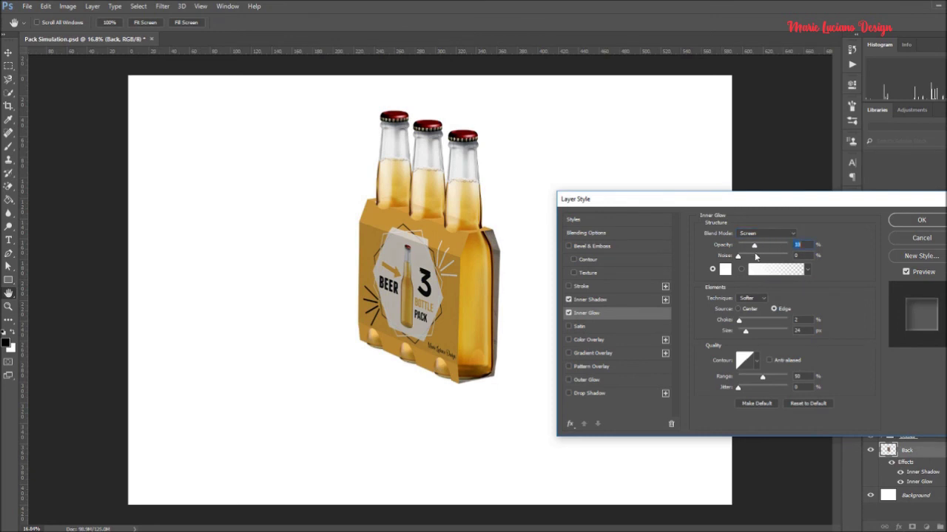
{"action": "left_click", "coordinate": [568, 313]}
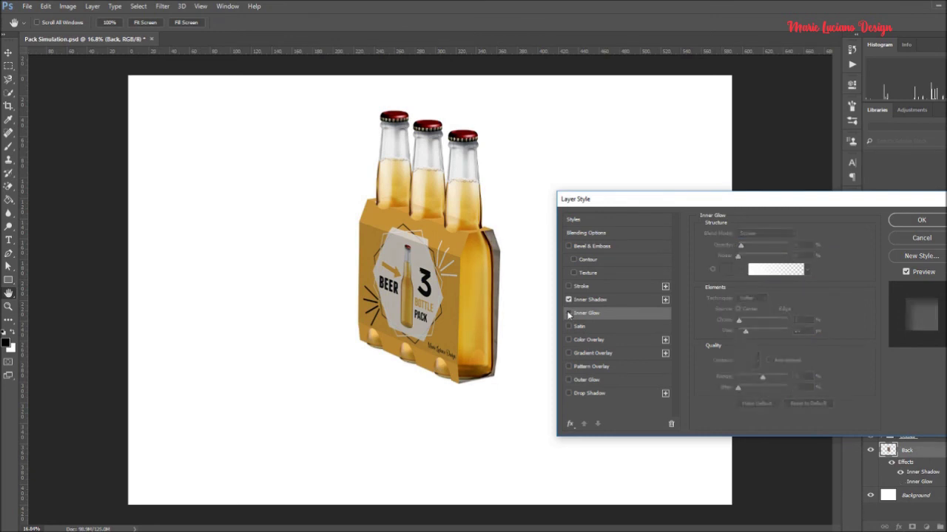
{"action": "left_click", "coordinate": [568, 313]}
{"action": "key", "text": "Return"}
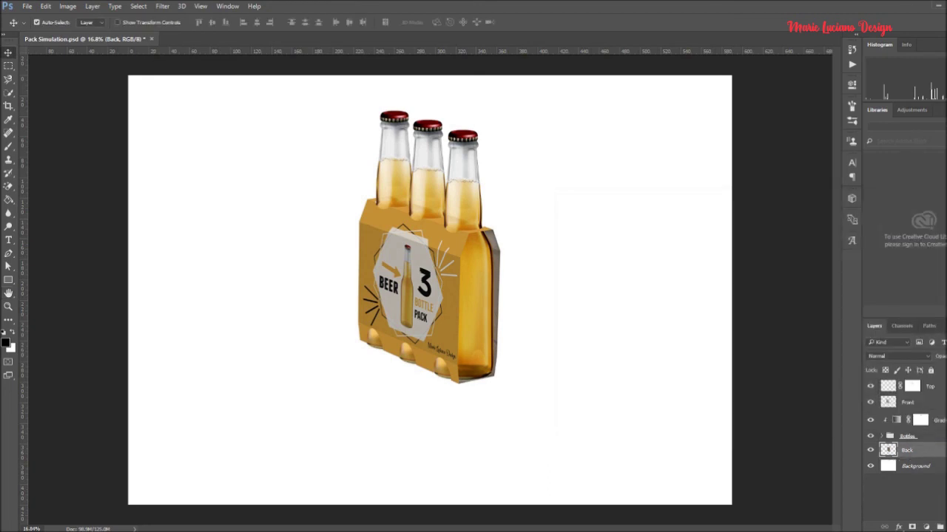
Add a Multiply inner shadow to the Front layer with an increased distance.
{"action": "left_click", "coordinate": [922, 404]}
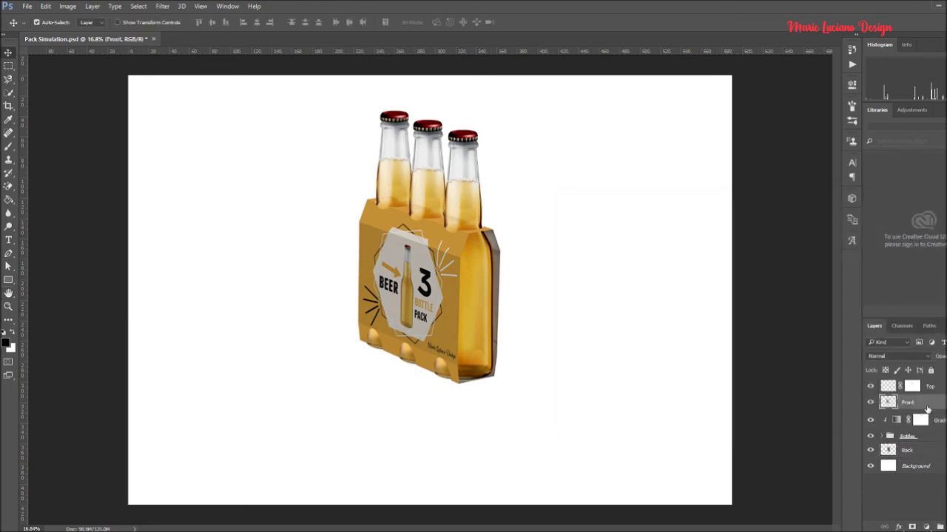
{"action": "left_click", "coordinate": [899, 526]}
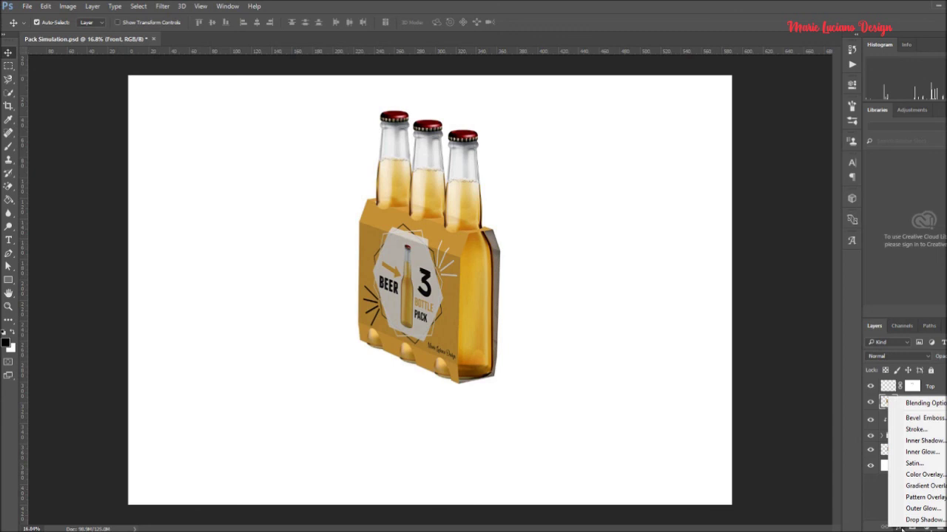
{"action": "left_click", "coordinate": [923, 441]}
{"action": "left_click", "coordinate": [766, 235]}
{"action": "left_click", "coordinate": [754, 269]}
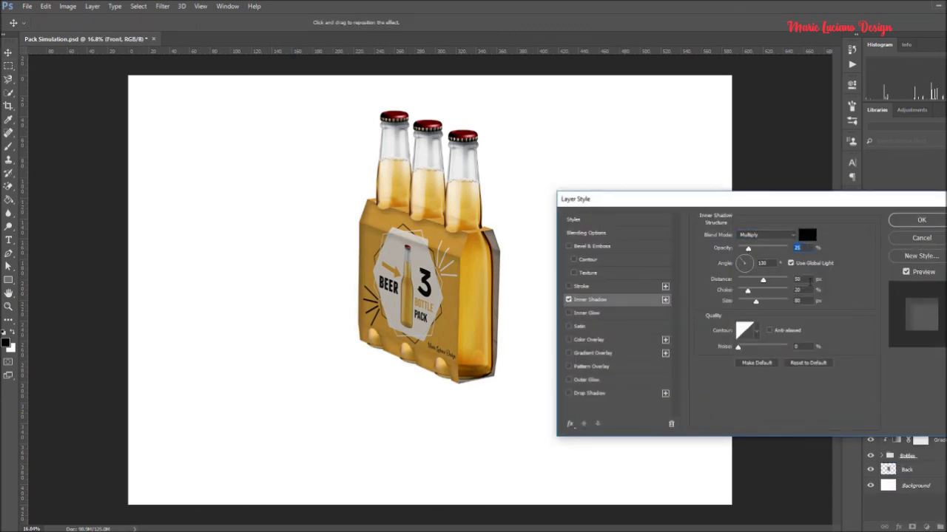
{"action": "left_click_drag", "start_coordinate": [762, 279], "coordinate": [759, 304]}
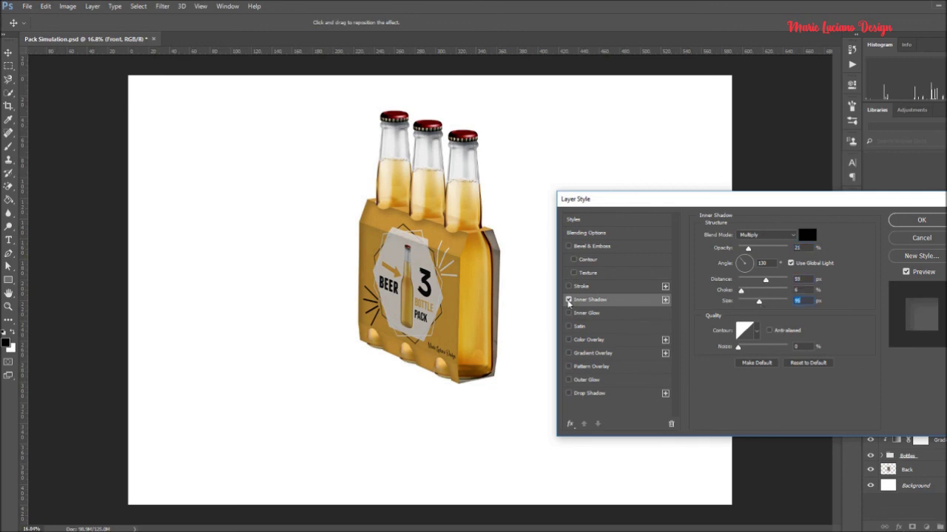
Enable a faint low-opacity Screen inner glow with its source set to Edge.
{"action": "left_click", "coordinate": [587, 313]}
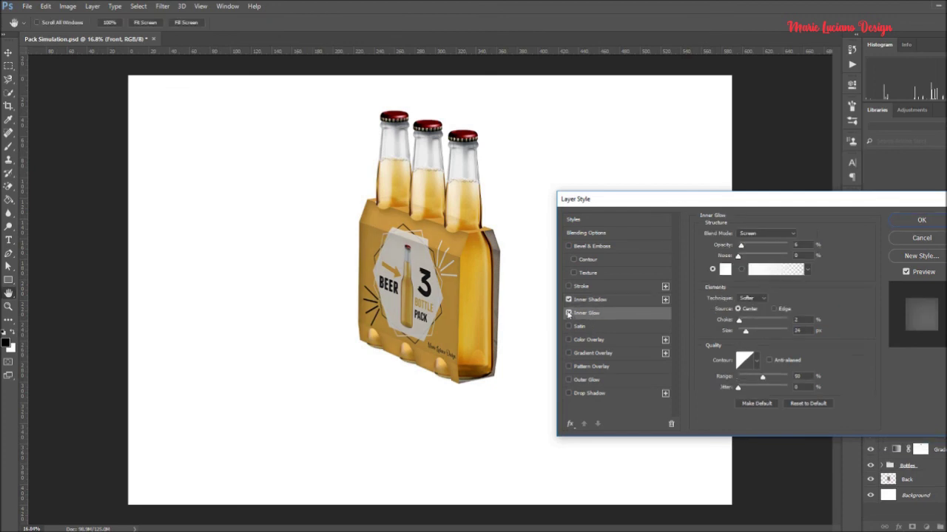
{"action": "left_click", "coordinate": [745, 235]}
{"action": "left_click", "coordinate": [747, 237]}
{"action": "left_click", "coordinate": [744, 247]}
{"action": "left_click_drag", "start_coordinate": [746, 248], "coordinate": [741, 247]}
{"action": "left_click", "coordinate": [773, 308]}
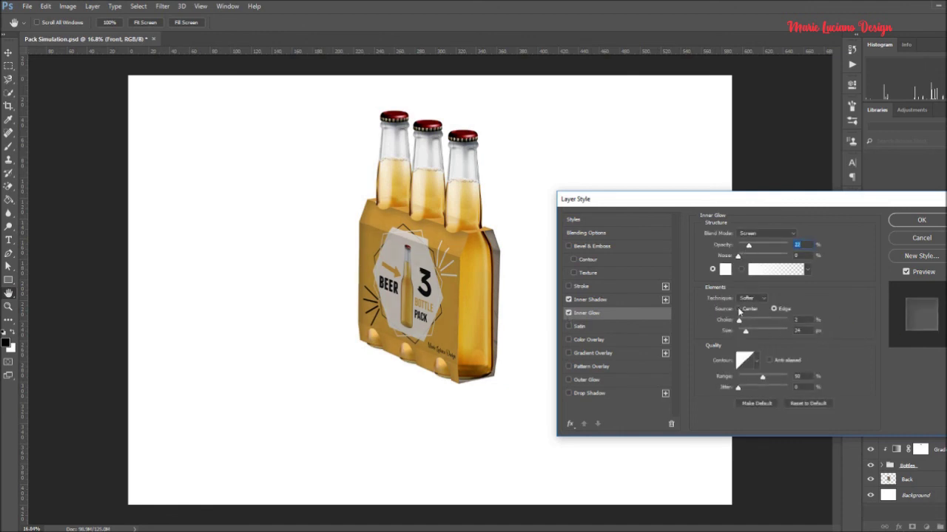
{"action": "left_click", "coordinate": [737, 308]}
{"action": "left_click", "coordinate": [774, 308]}
Add a 39% drop shadow (distance 5, spread 11, size 18) and apply the styles.
{"action": "left_click", "coordinate": [581, 394]}
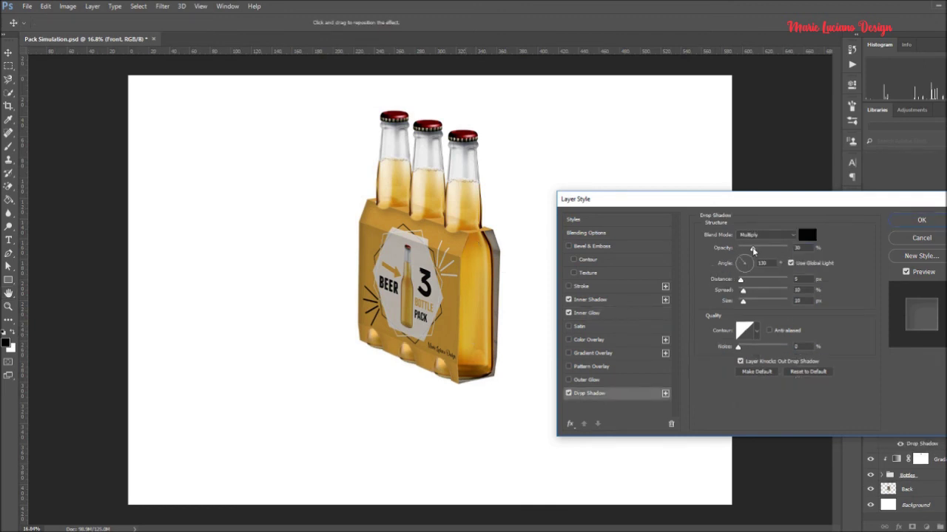
{"action": "left_click_drag", "start_coordinate": [753, 250], "coordinate": [756, 250]}
{"action": "left_click_drag", "start_coordinate": [740, 280], "coordinate": [744, 303]}
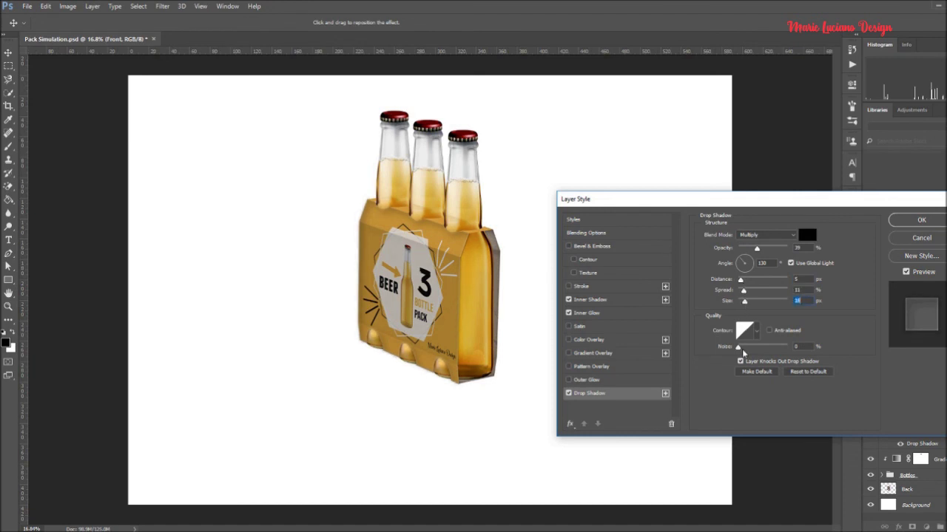
{"action": "left_click", "coordinate": [922, 221]}
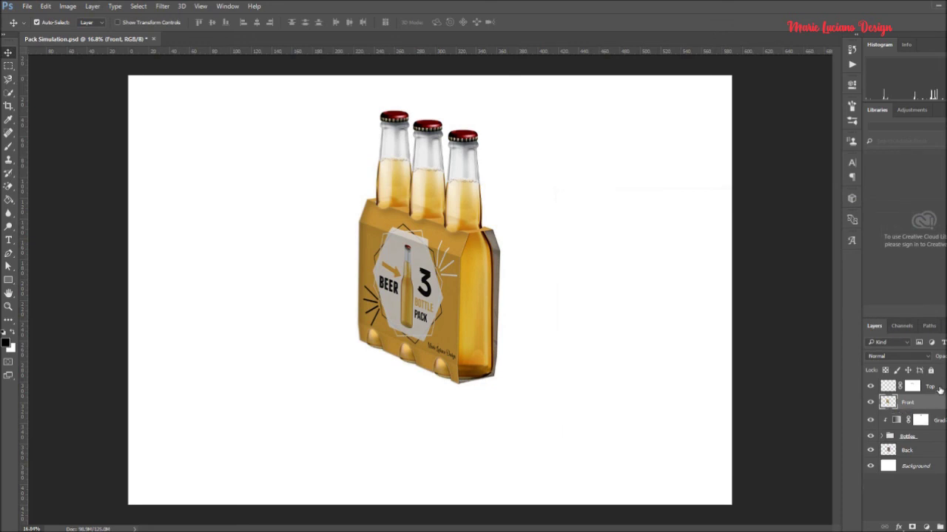
Give the Top layer an inner shadow with opacity 25, distance 45 and size 65.
{"action": "left_click", "coordinate": [937, 388]}
{"action": "left_click", "coordinate": [898, 527]}
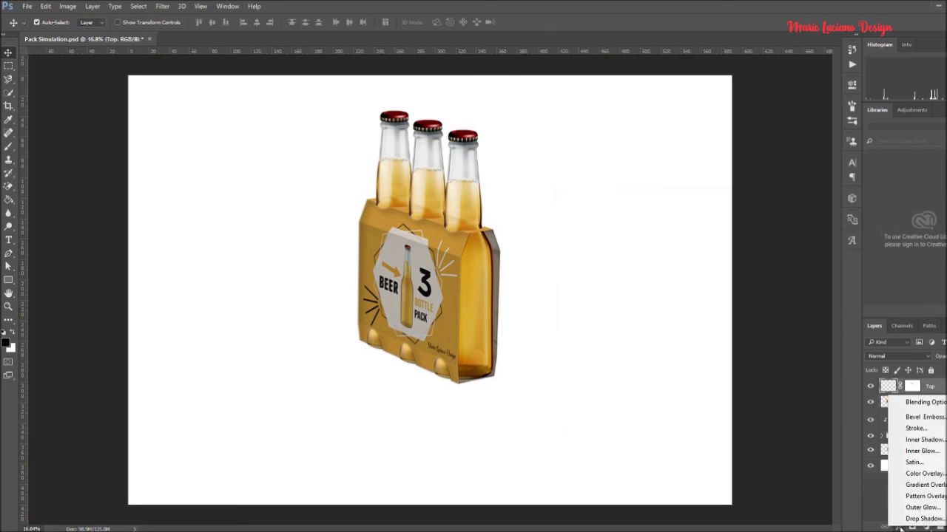
{"action": "left_click", "coordinate": [924, 440]}
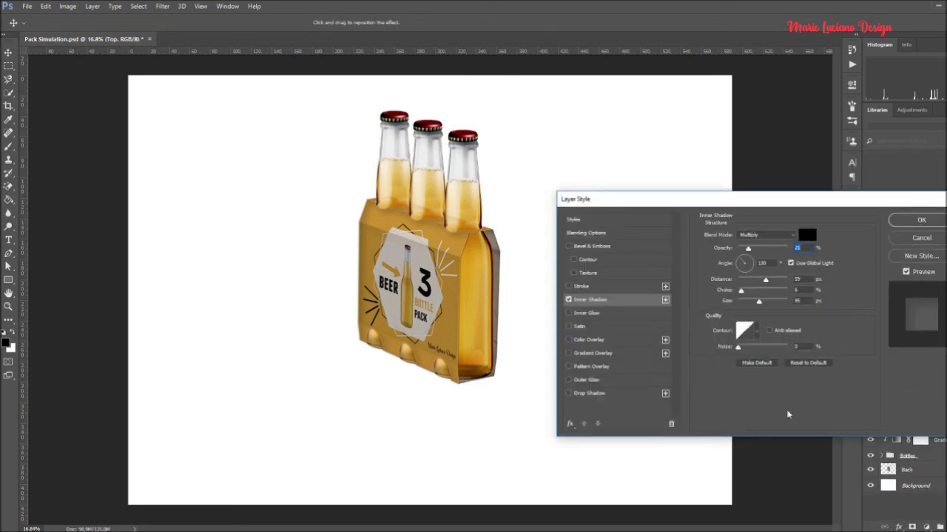
{"action": "key", "text": "Up"}
{"action": "key", "text": "Up"}
{"action": "key", "text": "Up"}
{"action": "key", "text": "Up"}
{"action": "left_click_drag", "start_coordinate": [765, 280], "coordinate": [754, 303]}
{"action": "left_click", "coordinate": [568, 394]}
Add a shallow Bevel & Emboss with depth 22 and tuned highlight opacity, then apply.
{"action": "left_click", "coordinate": [569, 247]}
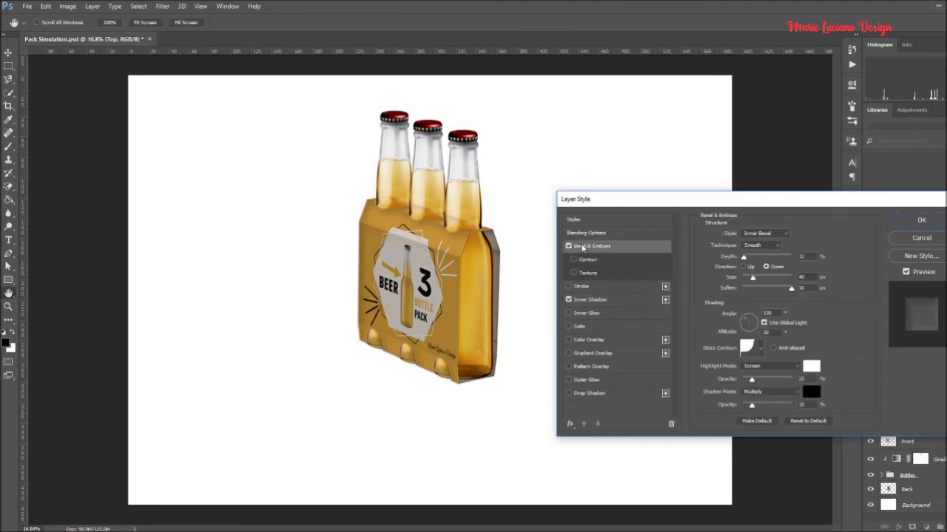
{"action": "left_click_drag", "start_coordinate": [743, 257], "coordinate": [779, 293]}
{"action": "left_click_drag", "start_coordinate": [751, 380], "coordinate": [751, 408]}
{"action": "double_click", "coordinate": [801, 256]}
{"action": "key", "text": "Return"}
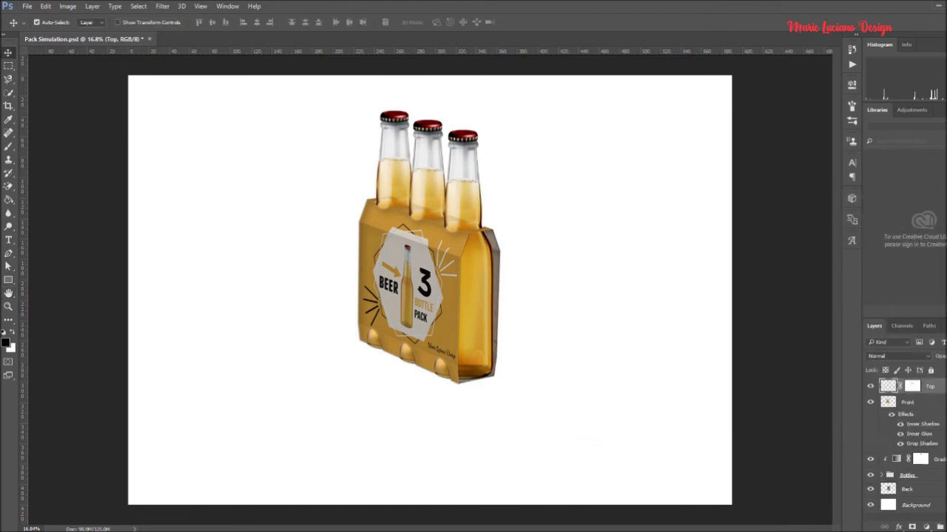
Group the Top and Front layers and name the group 'Front Pack'.
{"action": "left_click", "coordinate": [906, 400], "text": "shift"}
{"action": "left_click_drag", "start_coordinate": [907, 400], "coordinate": [936, 526]}
{"action": "double_click", "coordinate": [908, 384]}
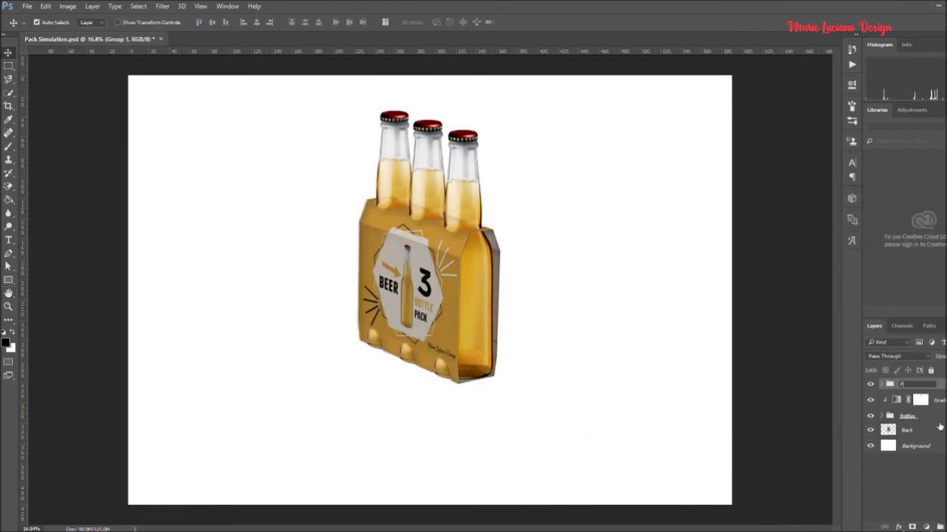
{"action": "type", "text": "Front Pack"}
{"action": "key", "text": "Return"}
Clip a Luminosity gradient map to Front Pack, duplicate it, and group all non-Background layers.
{"action": "left_click", "coordinate": [92, 6]}
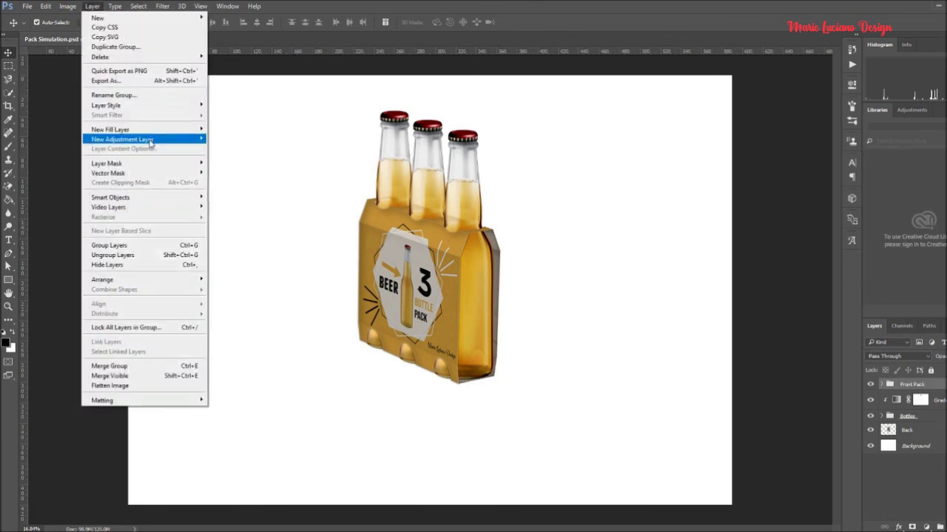
{"action": "mouse_move", "coordinate": [148, 137]}
{"action": "left_click", "coordinate": [288, 285]}
{"action": "left_click", "coordinate": [581, 178]}
{"action": "left_click", "coordinate": [896, 397], "text": "alt"}
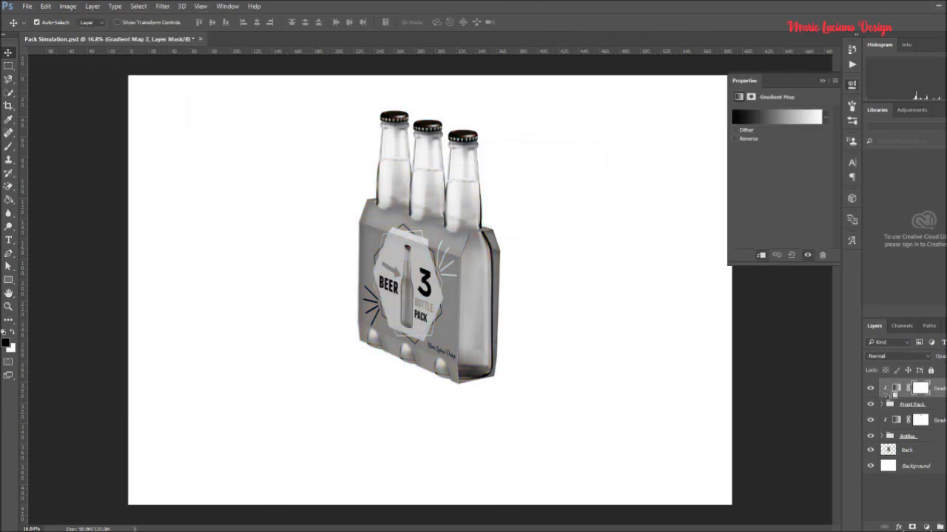
{"action": "left_click", "coordinate": [898, 352]}
{"action": "left_click", "coordinate": [897, 356]}
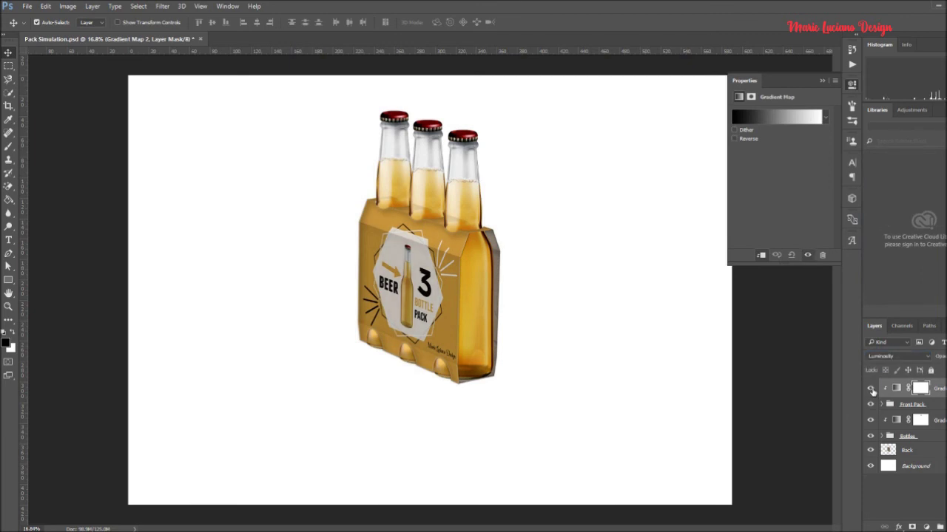
{"action": "key", "text": "ctrl+j"}
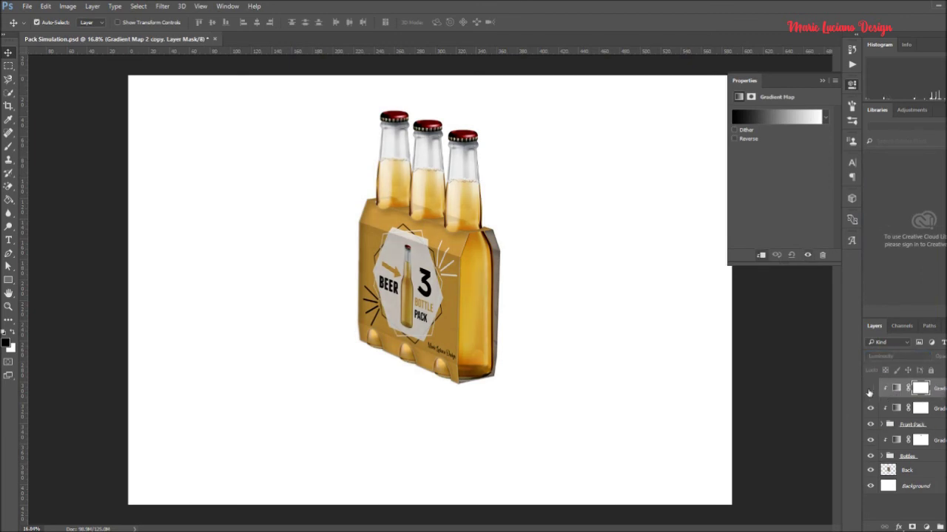
{"action": "left_click", "coordinate": [870, 390]}
{"action": "key", "text": "ctrl+alt+a"}
{"action": "key", "text": "ctrl+g"}
Begin renaming the new group that holds all the pack layers.
{"action": "double_click", "coordinate": [912, 383]}
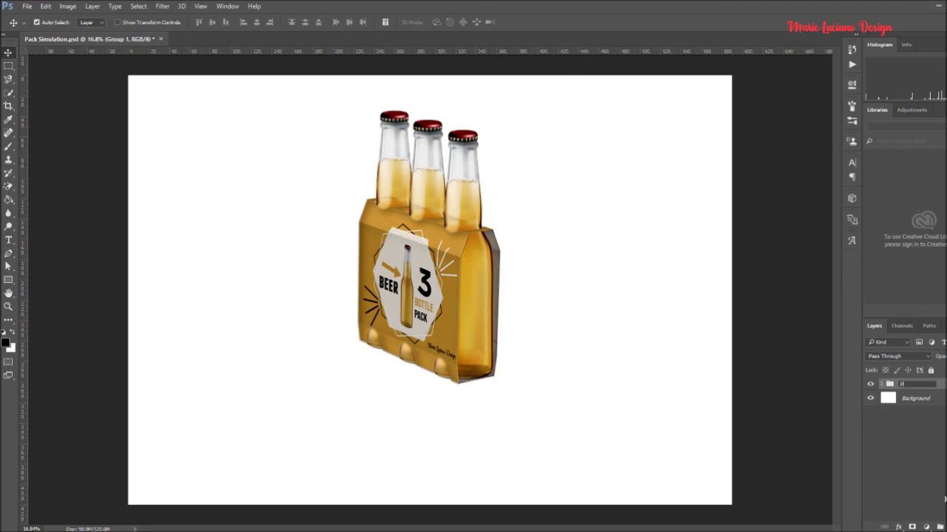
Name the group 'Pack' and duplicate it as a Pack copy.
{"action": "key", "text": "Return"}
{"action": "key", "text": "ctrl+j"}
{"action": "left_click", "coordinate": [870, 410]}
{"action": "right_click", "coordinate": [916, 383]}
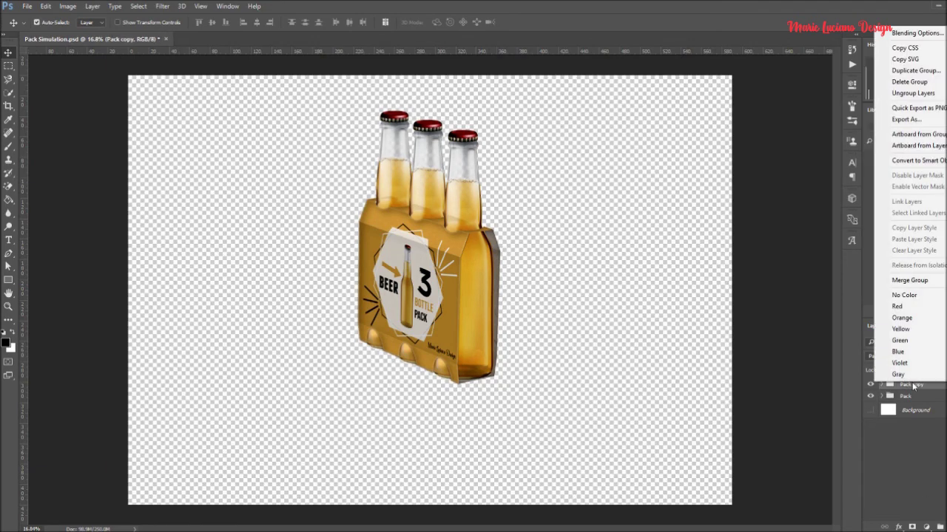
{"action": "left_click", "coordinate": [917, 289]}
{"action": "left_click", "coordinate": [916, 410]}
{"action": "left_click", "coordinate": [869, 410]}
Add a new layer named 'Shadow' above Background and load the pack's outline selection.
{"action": "left_click", "coordinate": [926, 528]}
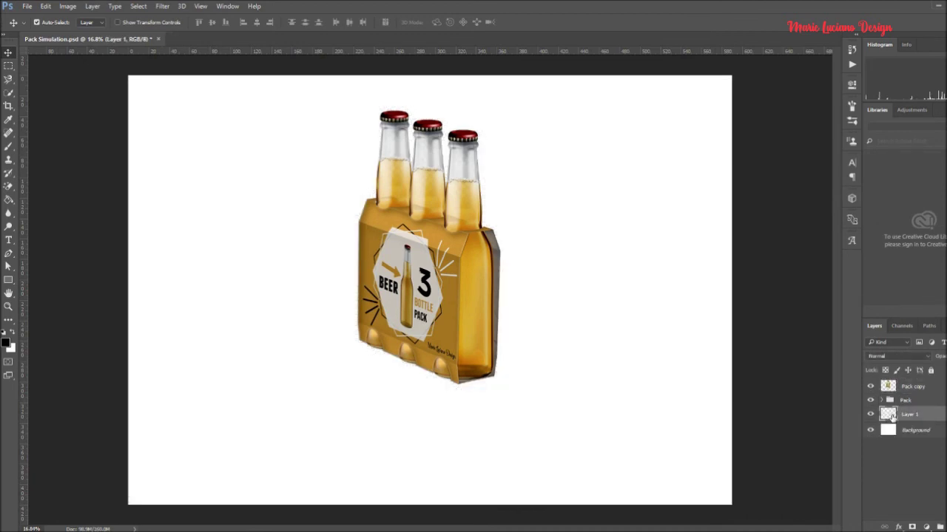
{"action": "double_click", "coordinate": [909, 414]}
{"action": "type", "text": "Shadow"}
{"action": "key", "text": "Return"}
{"action": "left_click", "coordinate": [888, 386], "text": "ctrl"}
{"action": "left_click", "coordinate": [8, 146]}
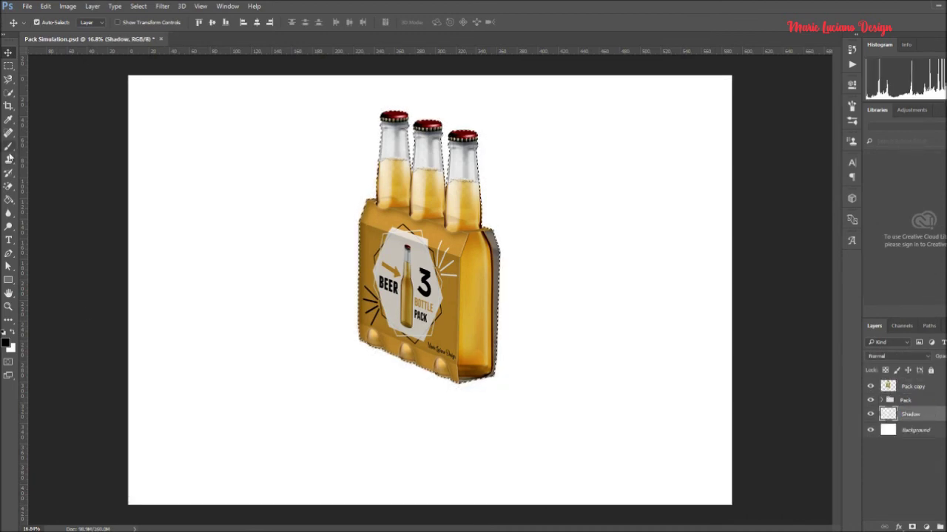
Paint the selection with a hard 158 px brush at 100% opacity, then deselect.
{"action": "left_click", "coordinate": [52, 23]}
{"action": "left_click", "coordinate": [69, 99]}
{"action": "key", "text": "Return"}
{"action": "left_click", "coordinate": [213, 22]}
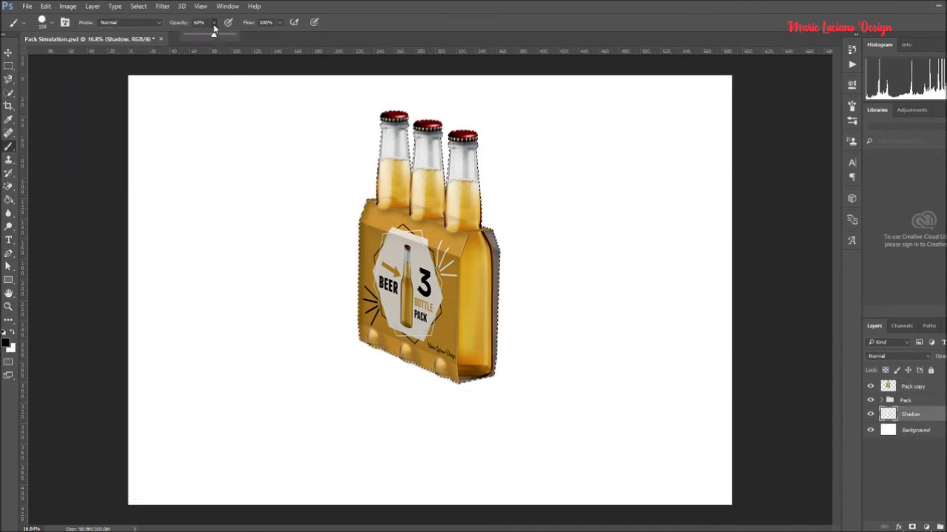
{"action": "left_click_drag", "start_coordinate": [214, 34], "coordinate": [232, 34]}
{"action": "left_click", "coordinate": [486, 378]}
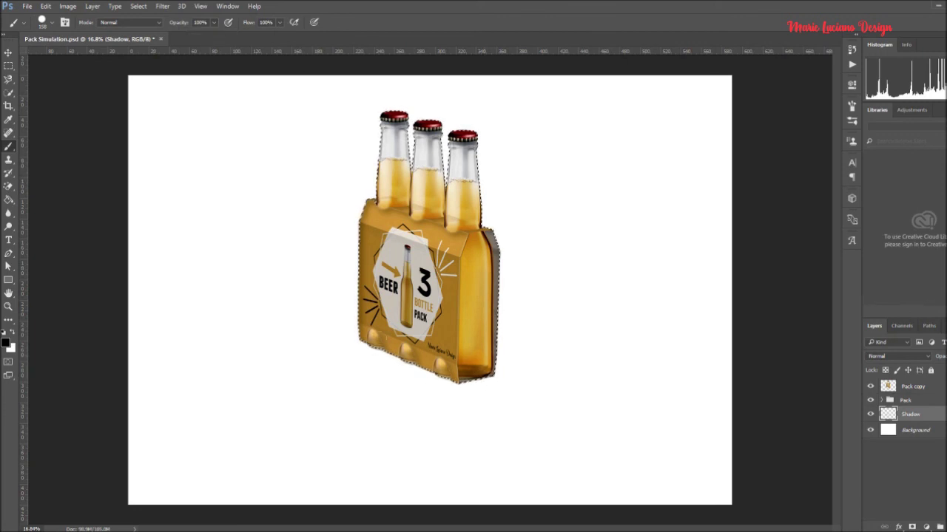
{"action": "key", "text": "ctrl+d"}
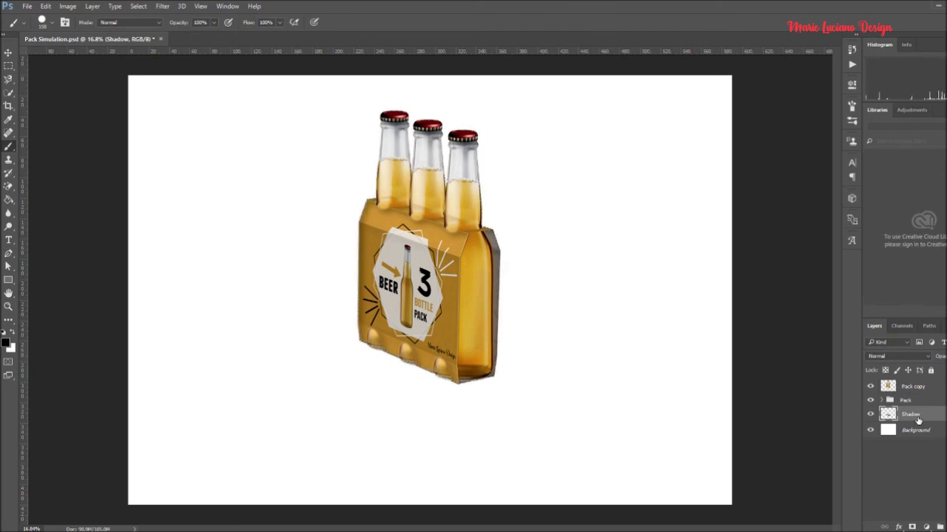
Blur the shadow with a Gaussian Blur of radius 7.0.
{"action": "key", "text": "ctrl+t"}
{"action": "key", "text": "Return"}
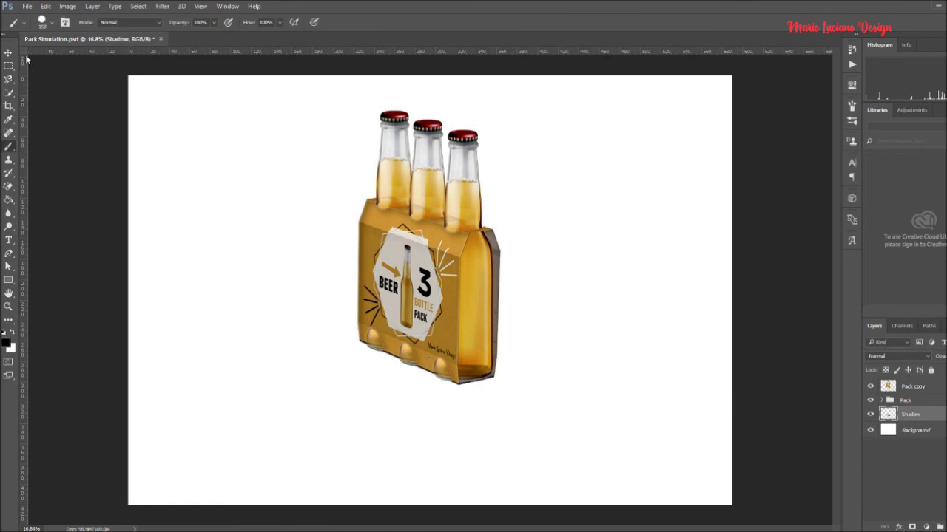
{"action": "left_click", "coordinate": [161, 6]}
{"action": "mouse_move", "coordinate": [178, 121]}
{"action": "left_click", "coordinate": [321, 154]}
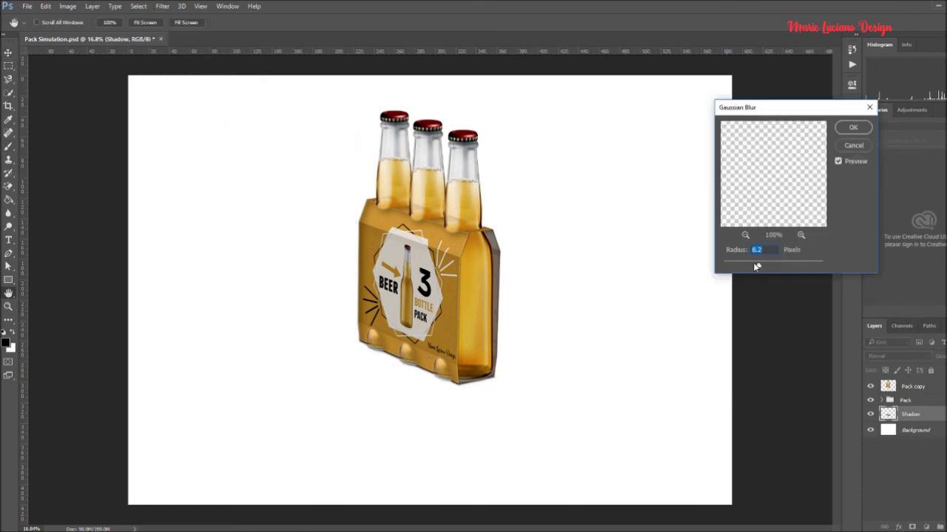
{"action": "mouse_move", "coordinate": [755, 266]}
{"action": "left_mouse_down"}
{"action": "mouse_move", "coordinate": [773, 267]}
{"action": "mouse_move", "coordinate": [755, 264]}
{"action": "left_mouse_up"}
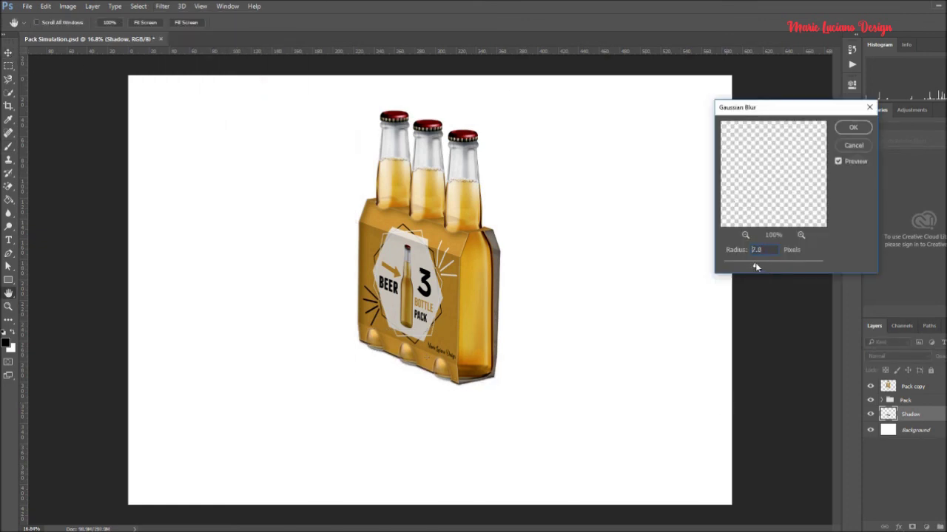
{"action": "left_click", "coordinate": [853, 129]}
Set the Shadow layer's blend mode to Multiply and check it against the original.
{"action": "left_click", "coordinate": [895, 356]}
{"action": "left_click", "coordinate": [883, 184]}
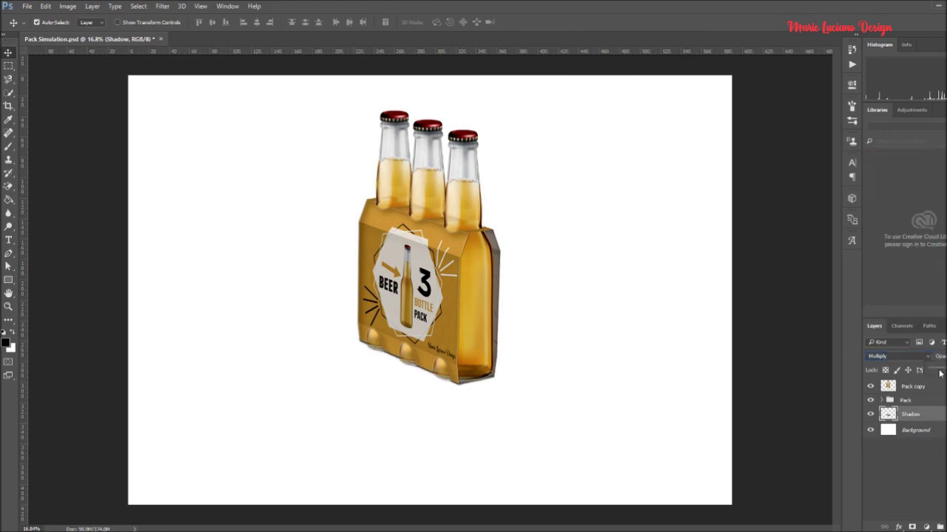
{"action": "left_click", "coordinate": [870, 414]}
{"action": "left_click", "coordinate": [871, 414]}
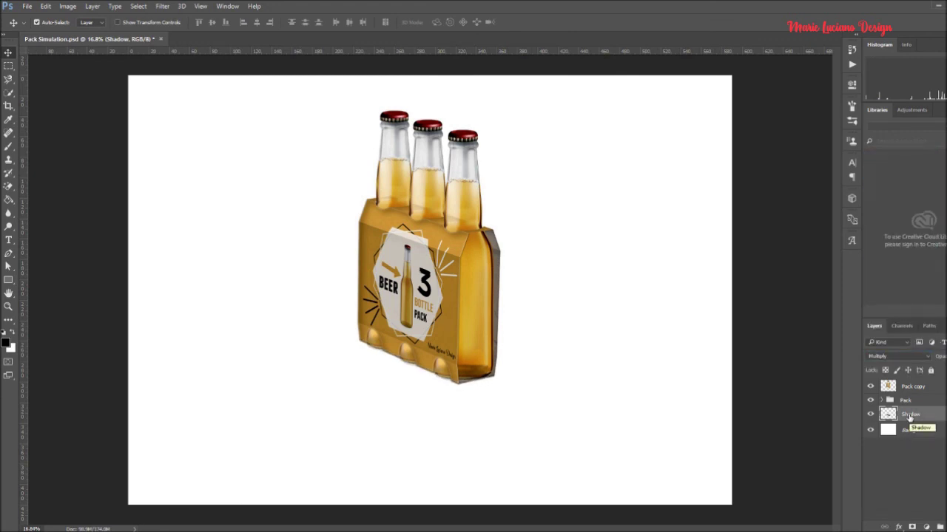
{"action": "left_click", "coordinate": [911, 386]}
Copy the pack's front face and right side strip from Pack copy onto new layers.
{"action": "key", "text": "m"}
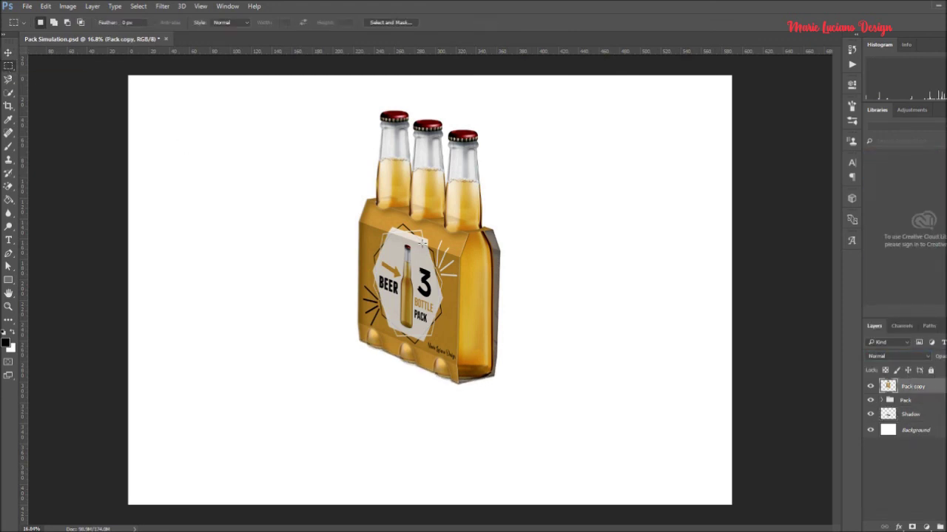
{"action": "left_click_drag", "start_coordinate": [336, 92], "coordinate": [460, 423]}
{"action": "key", "text": "ctrl+j"}
{"action": "left_click", "coordinate": [870, 401]}
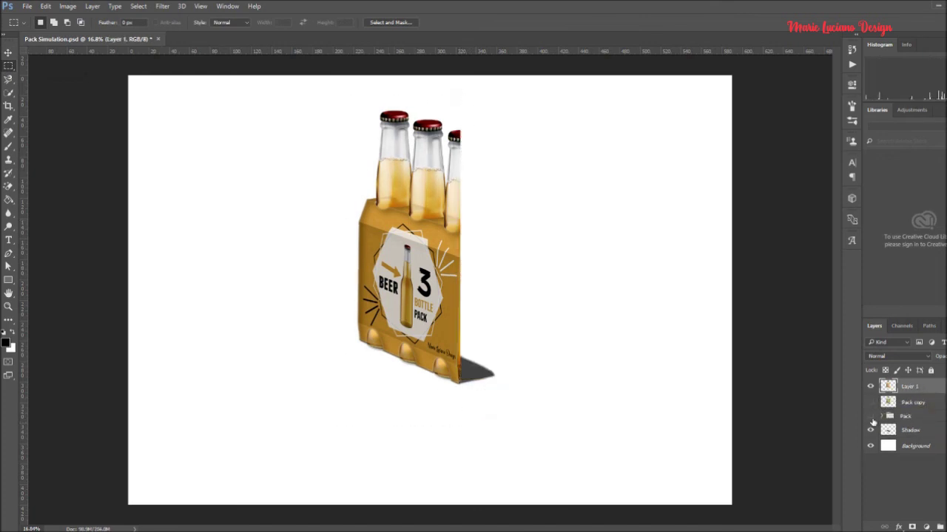
{"action": "left_click", "coordinate": [870, 402]}
{"action": "left_click", "coordinate": [911, 401]}
{"action": "left_click_drag", "start_coordinate": [525, 113], "coordinate": [459, 422]}
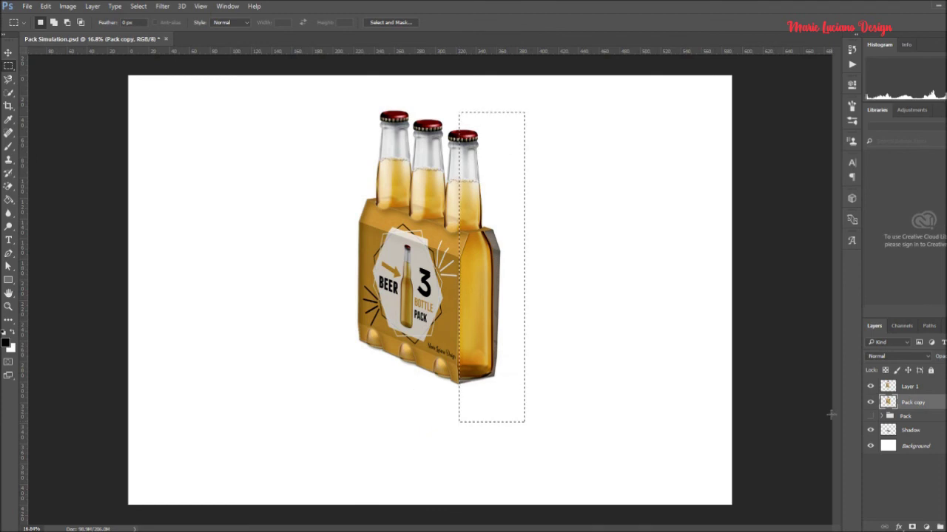
{"action": "key", "text": "ctrl+j"}
{"action": "left_click", "coordinate": [870, 418]}
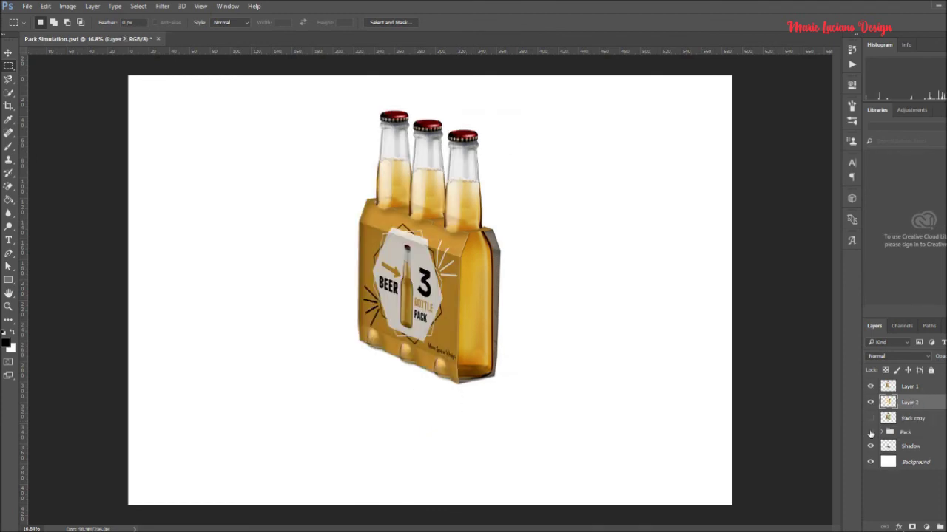
Flip both copies vertically and move them below the pack.
{"action": "left_click", "coordinate": [924, 390], "text": "shift"}
{"action": "left_click", "coordinate": [45, 5]}
{"action": "mouse_move", "coordinate": [148, 226]}
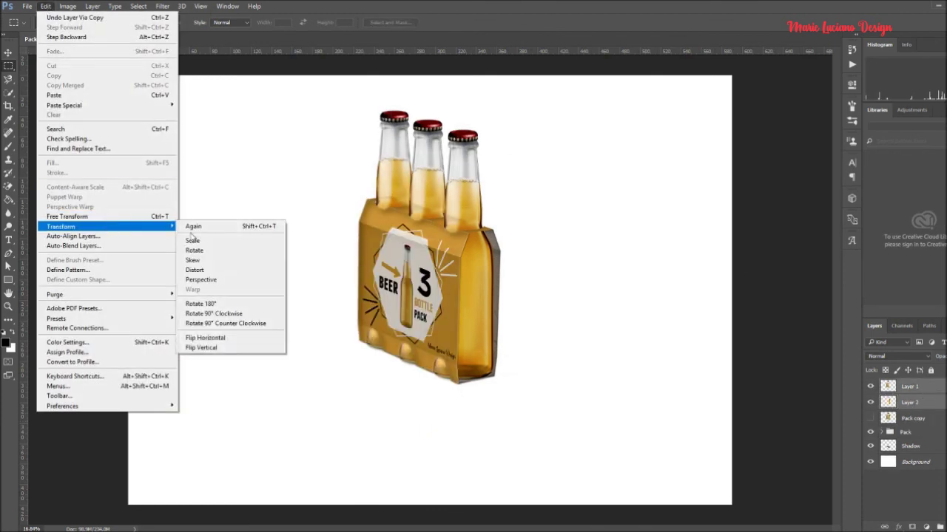
{"action": "left_click", "coordinate": [201, 347]}
{"action": "key", "text": "ctrl+t"}
{"action": "left_click_drag", "start_coordinate": [463, 210], "coordinate": [463, 483]}
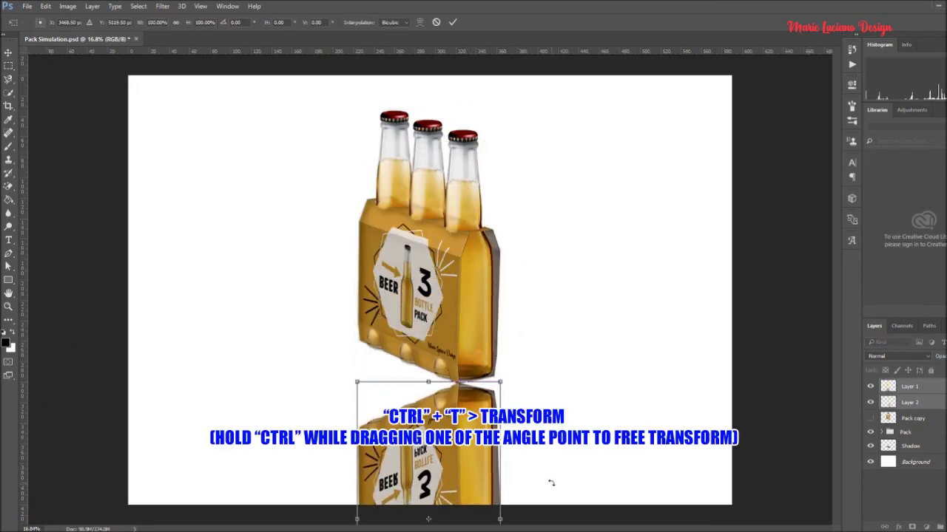
{"action": "key", "text": "Return"}
Skew the front reflection so its top edge meets the pack.
{"action": "left_click", "coordinate": [918, 391]}
{"action": "key", "text": "ctrl+t"}
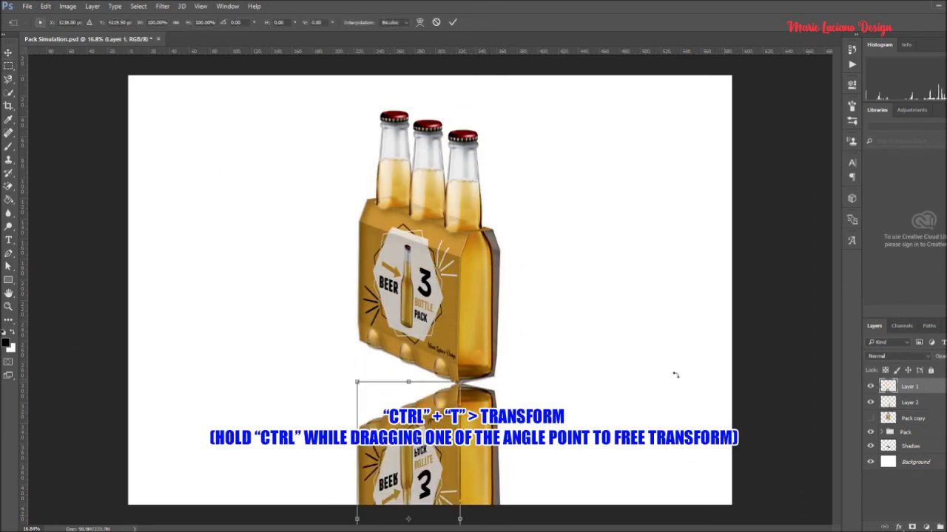
{"action": "scroll", "coordinate": [675, 375], "scroll_direction": "down", "scroll_amount": 3}
{"action": "left_click_drag", "start_coordinate": [389, 342], "coordinate": [386, 284]}
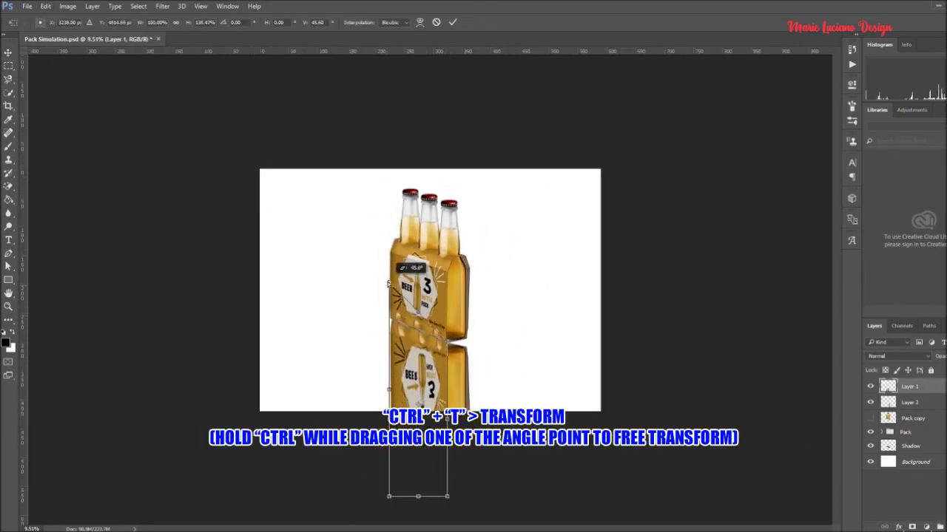
{"action": "left_click_drag", "start_coordinate": [388, 496], "coordinate": [388, 466]}
{"action": "left_click_drag", "start_coordinate": [389, 283], "coordinate": [388, 292]}
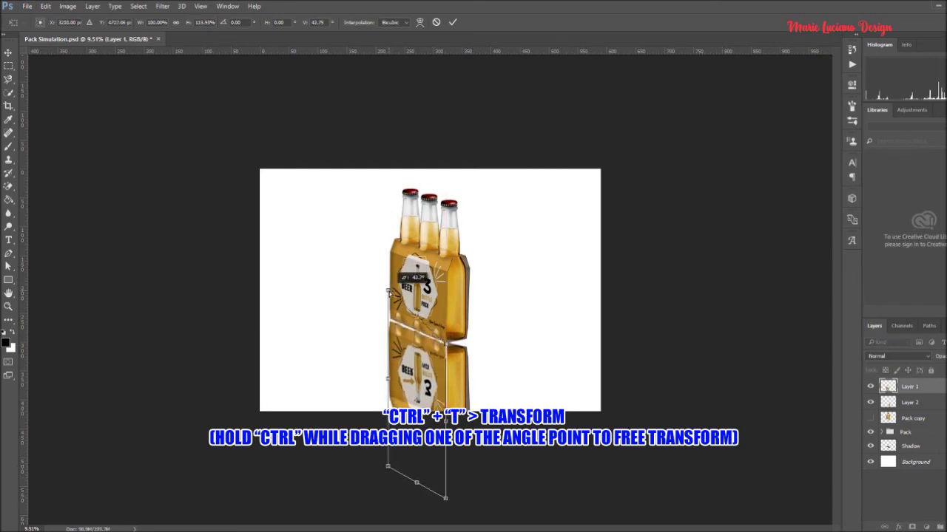
{"action": "key", "text": "Return"}
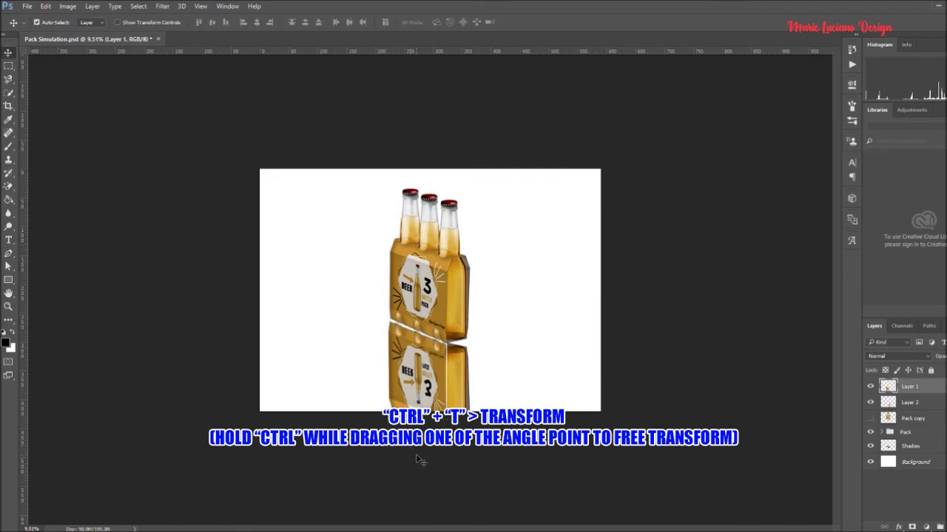
Skew the side reflection to meet the pack and move both reflections below Shadow.
{"action": "left_click", "coordinate": [457, 382]}
{"action": "key", "text": "ctrl+plus"}
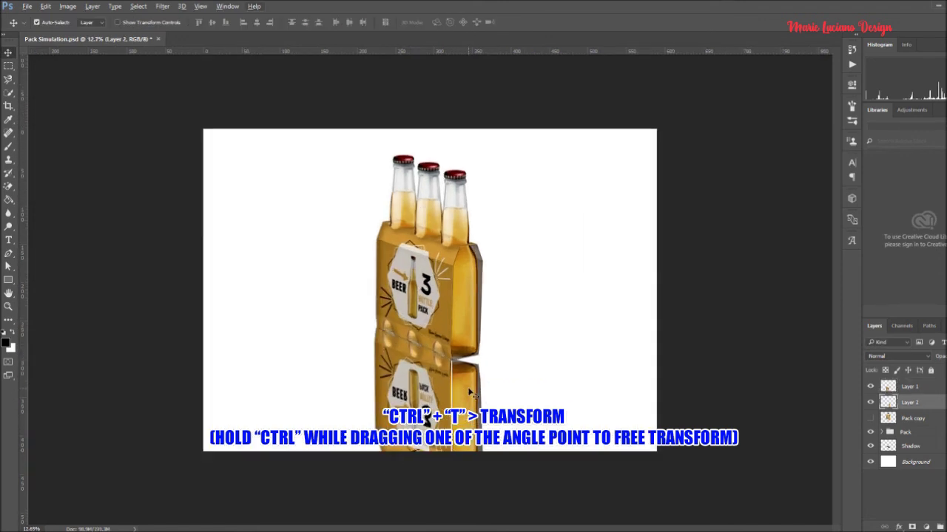
{"action": "key", "text": "ctrl+t"}
{"action": "left_click_drag", "start_coordinate": [483, 358], "coordinate": [483, 349]}
{"action": "key", "text": "ctrl+minus"}
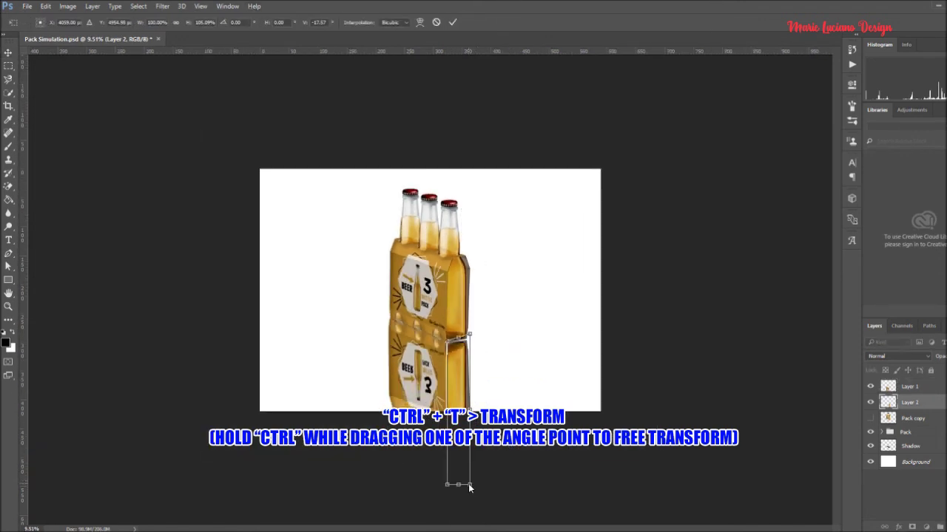
{"action": "left_click_drag", "start_coordinate": [471, 488], "coordinate": [448, 483]}
{"action": "key", "text": "Return"}
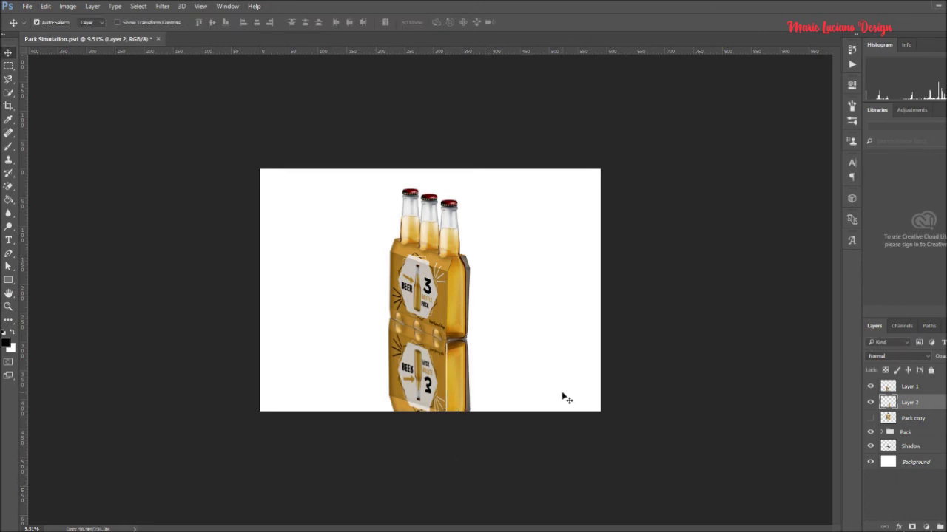
{"action": "key", "text": "alt+shift+bracketright"}
{"action": "key", "text": "ctrl+shift+bracketleft"}
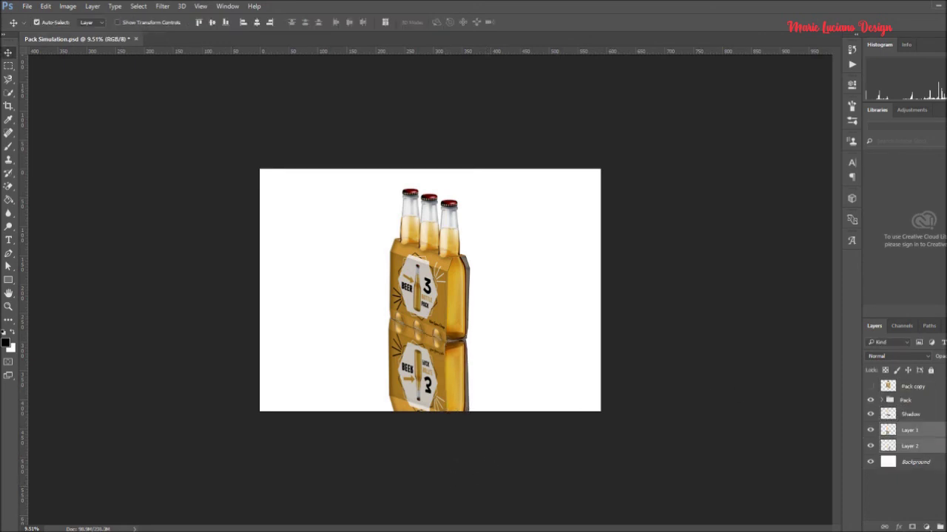
Group the reflection layers as 'Reflect', set Multiply mode and lower the opacity.
{"action": "key", "text": "ctrl+g"}
{"action": "double_click", "coordinate": [910, 428]}
{"action": "type", "text": "Seflect"}
{"action": "key", "text": "Return"}
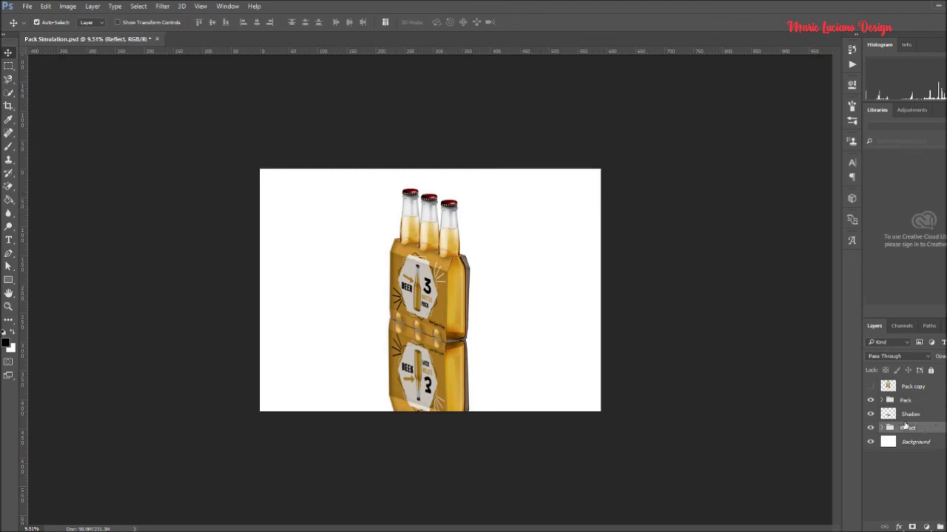
{"action": "left_click", "coordinate": [881, 428]}
{"action": "left_click", "coordinate": [897, 356]}
{"action": "left_click", "coordinate": [888, 186]}
{"action": "left_click_drag", "start_coordinate": [943, 371], "coordinate": [942, 372]}
Mask the Reflect group and fade its bottom with a 2074 px soft brush at 60%.
{"action": "left_click", "coordinate": [890, 428]}
{"action": "left_click", "coordinate": [881, 429]}
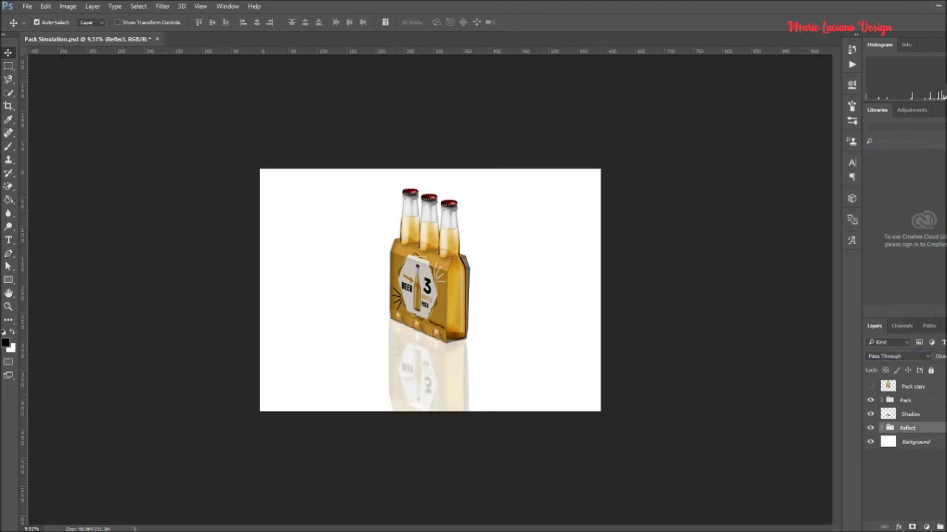
{"action": "left_click", "coordinate": [911, 526]}
{"action": "left_click", "coordinate": [8, 145]}
{"action": "left_click", "coordinate": [52, 22]}
{"action": "left_click", "coordinate": [78, 118]}
{"action": "left_click_drag", "start_coordinate": [30, 61], "coordinate": [120, 60]}
{"action": "left_click", "coordinate": [213, 22]}
{"action": "left_click_drag", "start_coordinate": [217, 35], "coordinate": [194, 35]}
{"action": "mouse_move", "coordinate": [445, 507]}
{"action": "left_mouse_down"}
{"action": "mouse_move", "coordinate": [441, 459]}
{"action": "mouse_move", "coordinate": [511, 396]}
{"action": "mouse_move", "coordinate": [359, 403]}
{"action": "mouse_move", "coordinate": [556, 474]}
{"action": "left_mouse_up"}
{"action": "left_click_drag", "start_coordinate": [55, 394], "coordinate": [332, 407]}
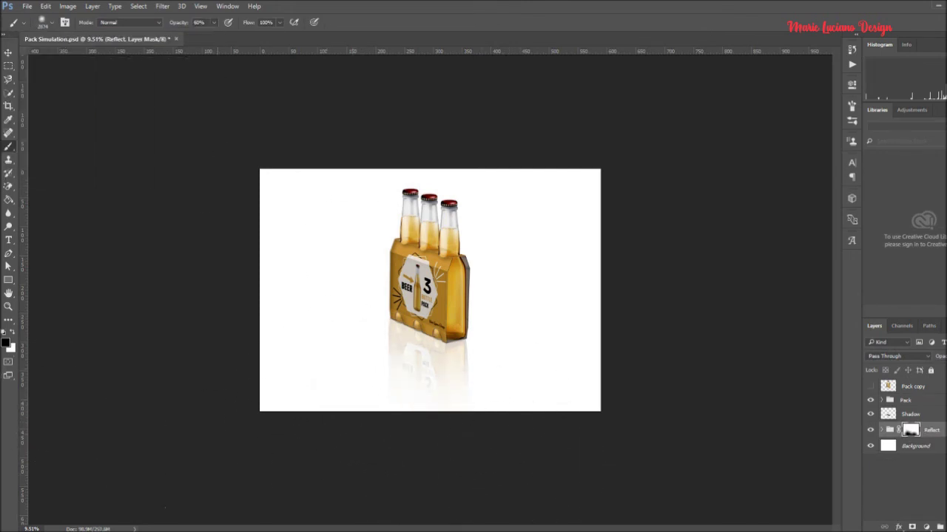
Move Pack copy into the Pack group, then scale the pack to 125% and centre it.
{"action": "key", "text": "v"}
{"action": "scroll", "coordinate": [400, 402], "scroll_direction": "up", "scroll_amount": 2}
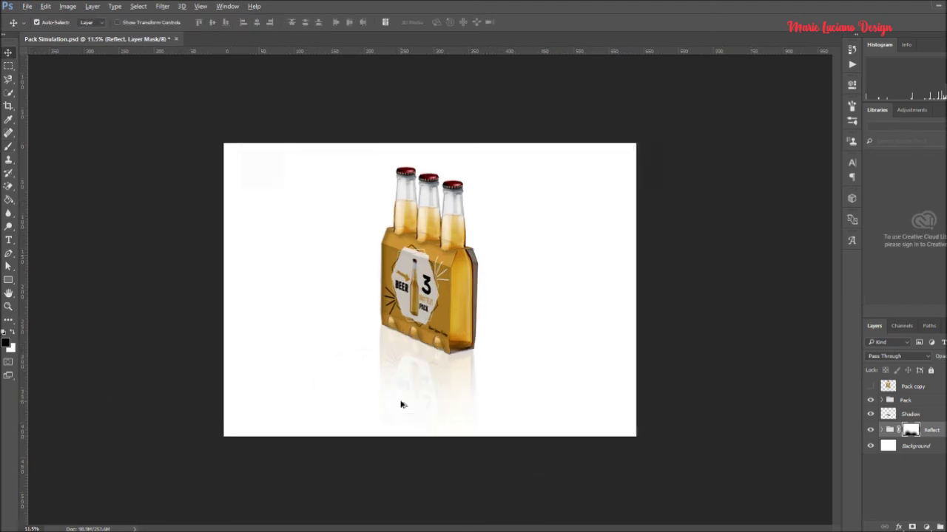
{"action": "left_click", "coordinate": [870, 387]}
{"action": "left_click_drag", "start_coordinate": [912, 386], "coordinate": [905, 400]}
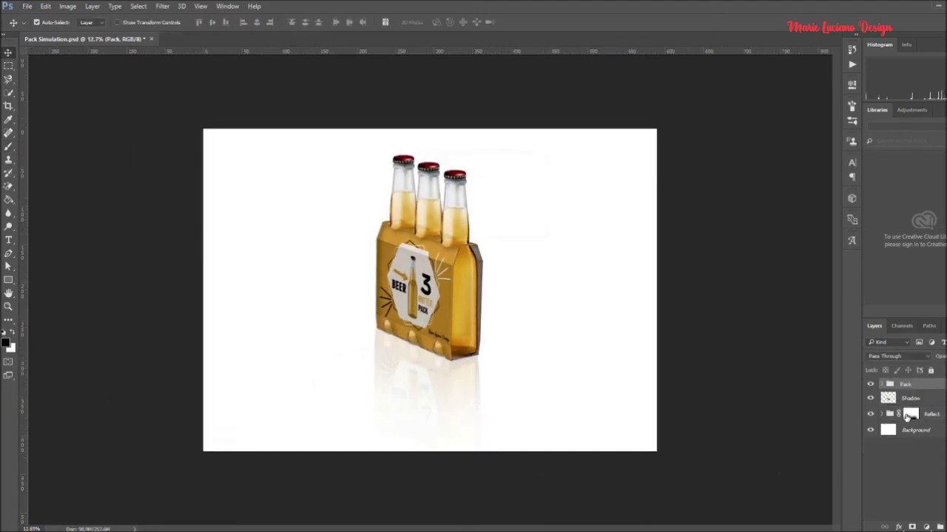
{"action": "key", "text": "ctrl+t"}
{"action": "mouse_move", "coordinate": [441, 304]}
{"action": "left_mouse_down"}
{"action": "mouse_move", "coordinate": [230, 196]}
{"action": "mouse_move", "coordinate": [84, 89]}
{"action": "mouse_move", "coordinate": [451, 305]}
{"action": "left_mouse_up"}
{"action": "key", "text": "Return"}
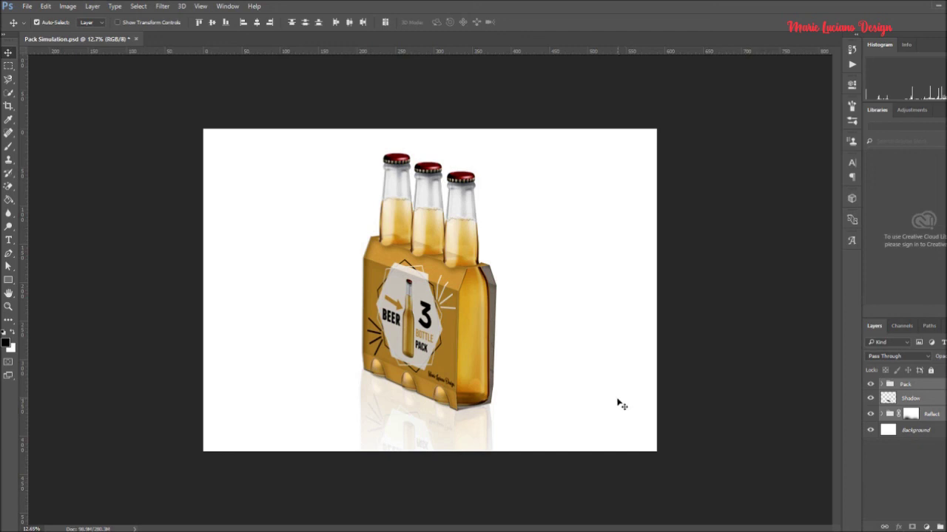
{"action": "left_click", "coordinate": [900, 454]}
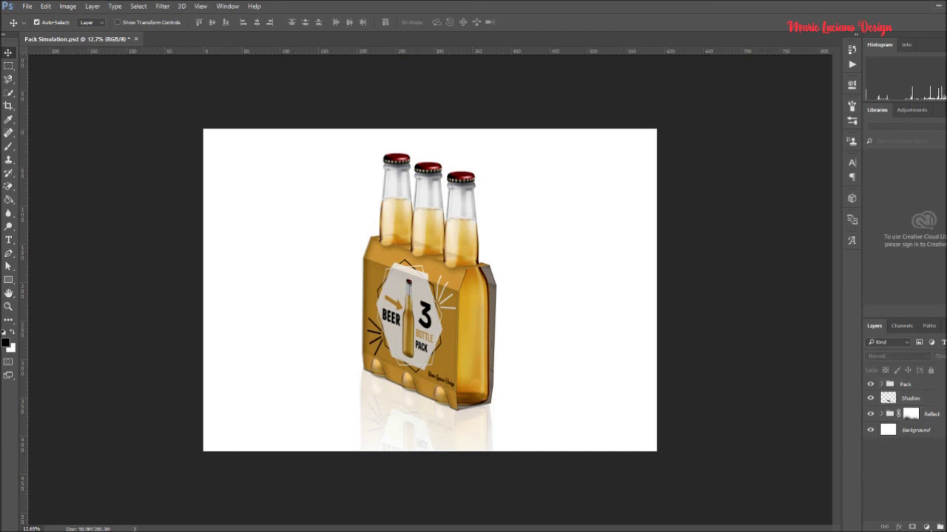